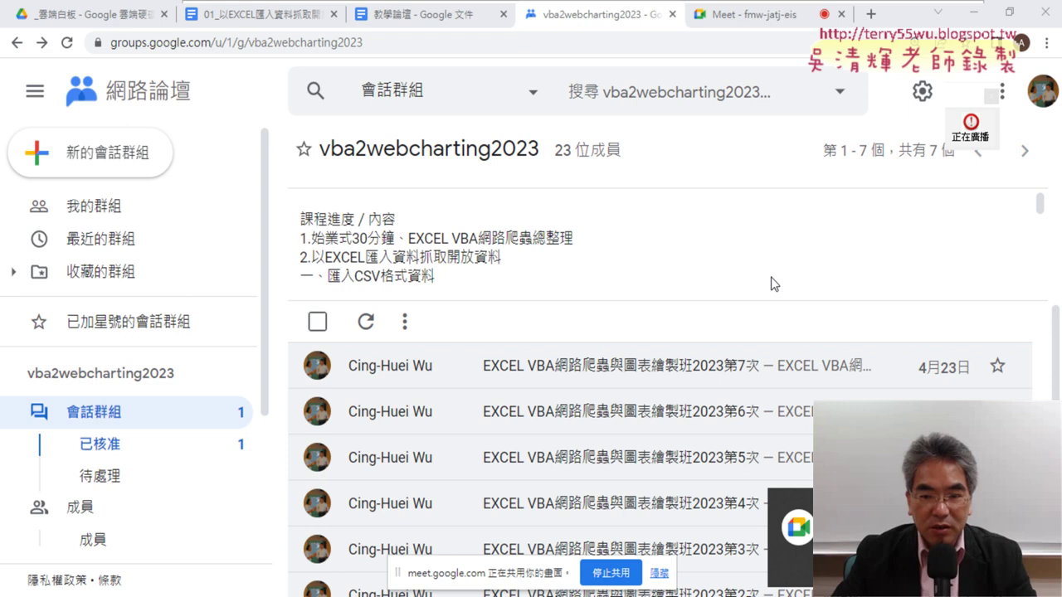
Open the 第7次 session thread and highlight course outline lines 02–07 and 台電資料下載
click(655, 373)
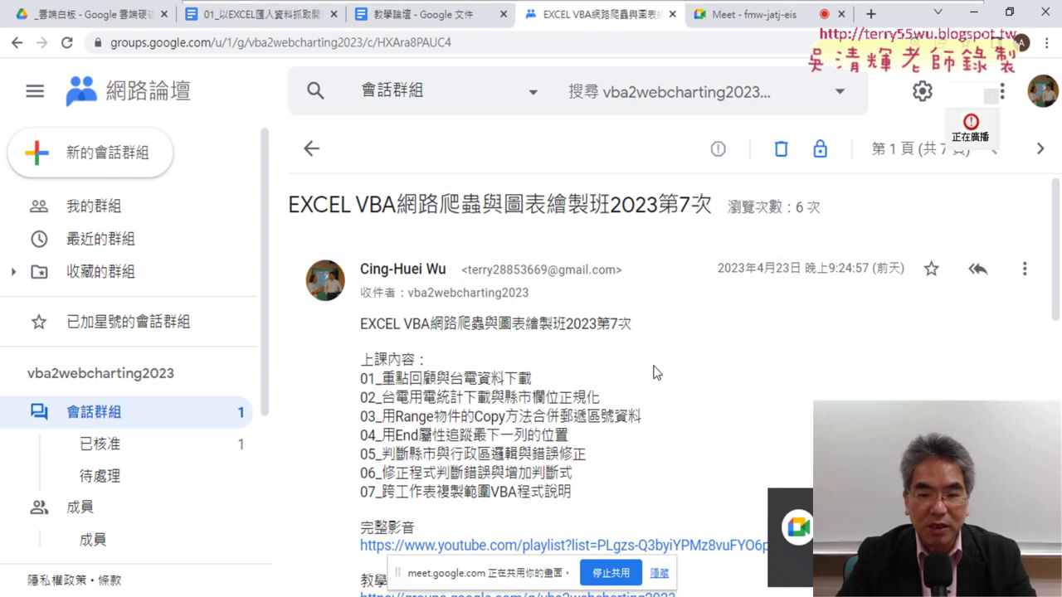
scroll(648, 372, down, 2)
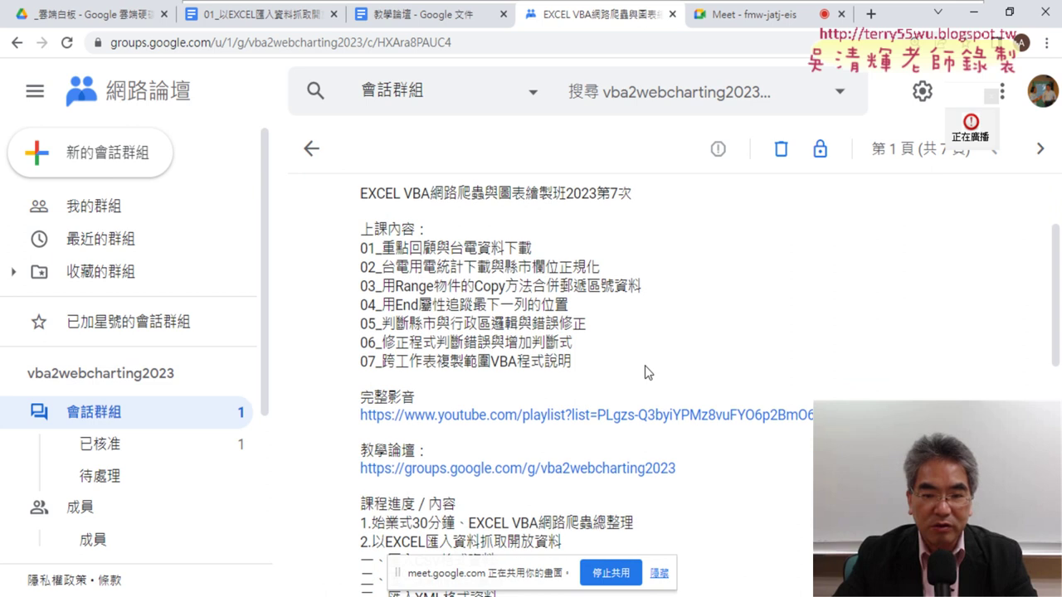
scroll(646, 358, up, 1)
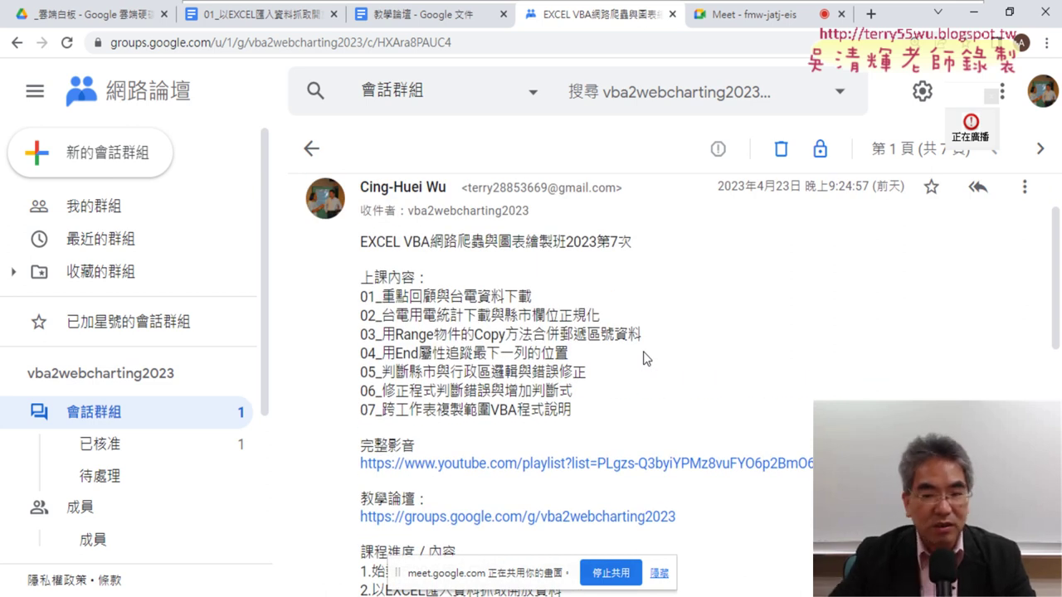
click(655, 579)
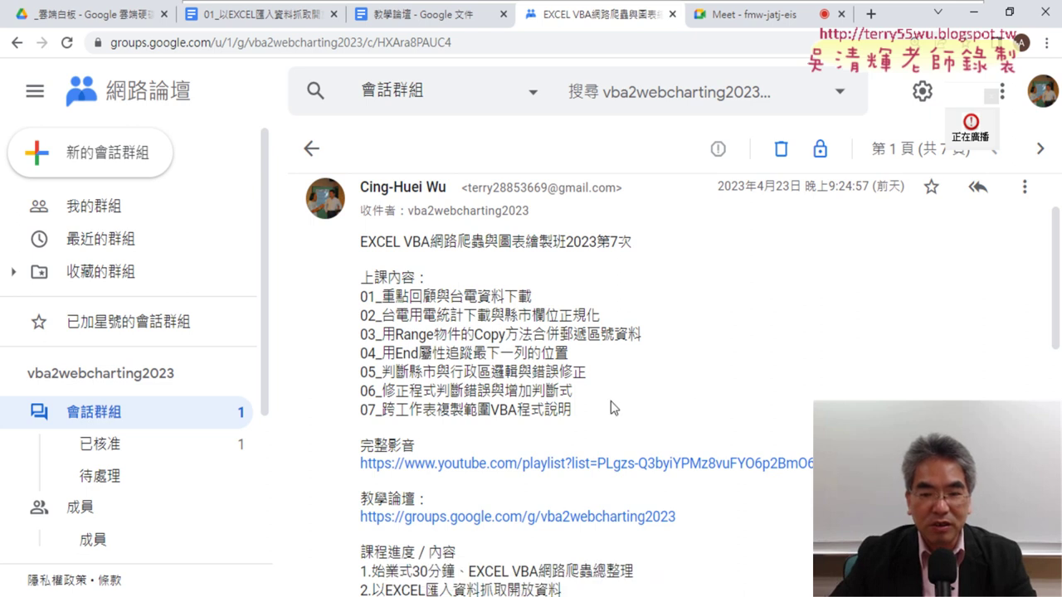
mouse_move(576, 410)
mouse_down()
mouse_move(365, 309)
mouse_move(361, 297)
mouse_up()
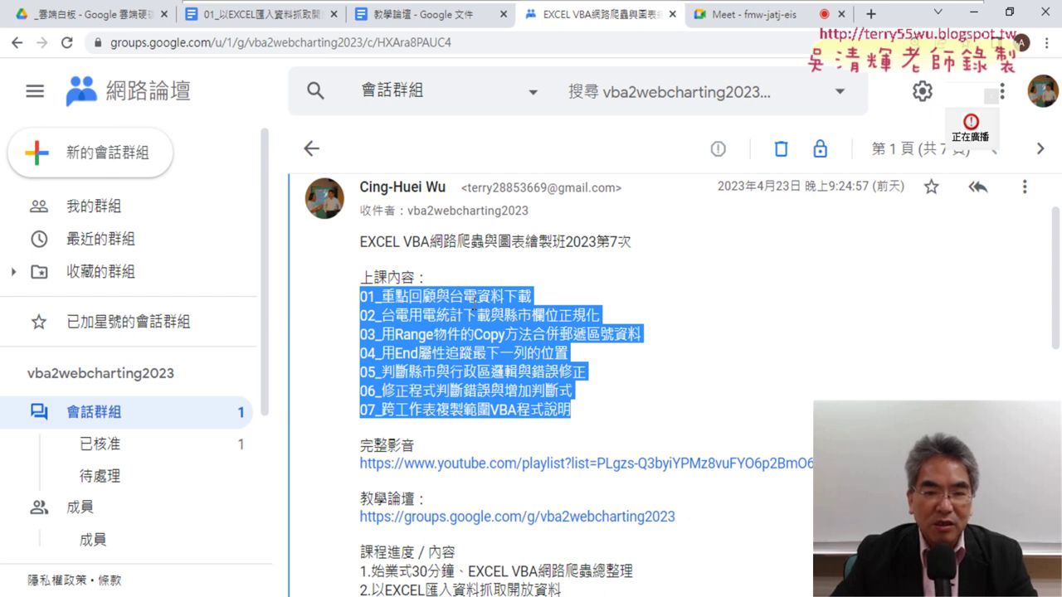
drag(448, 296, 531, 295)
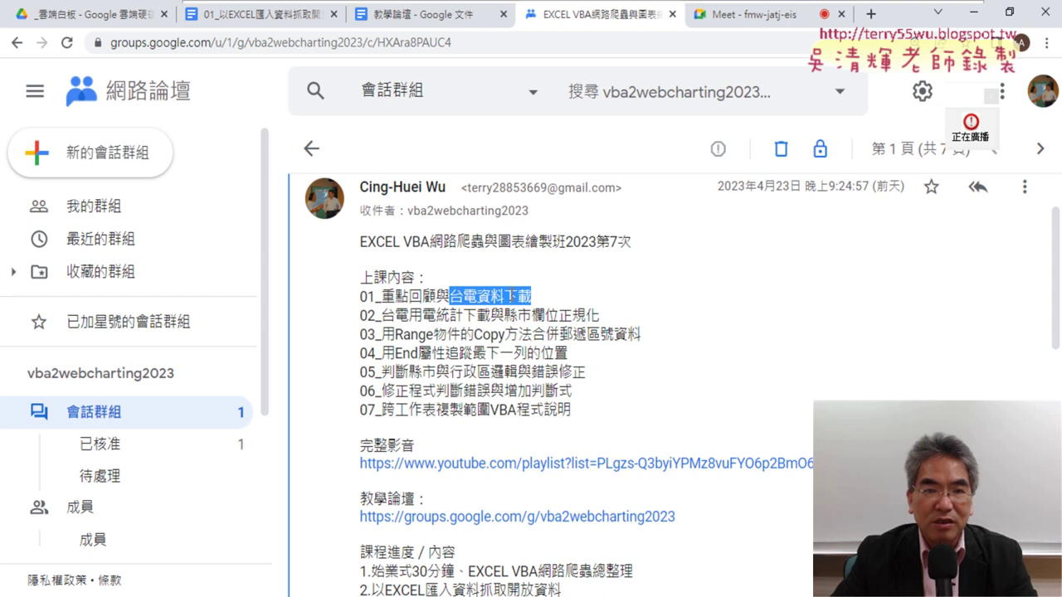
Open the CSV import lesson doc from Drive and follow its data.gov.tw dataset link
click(103, 26)
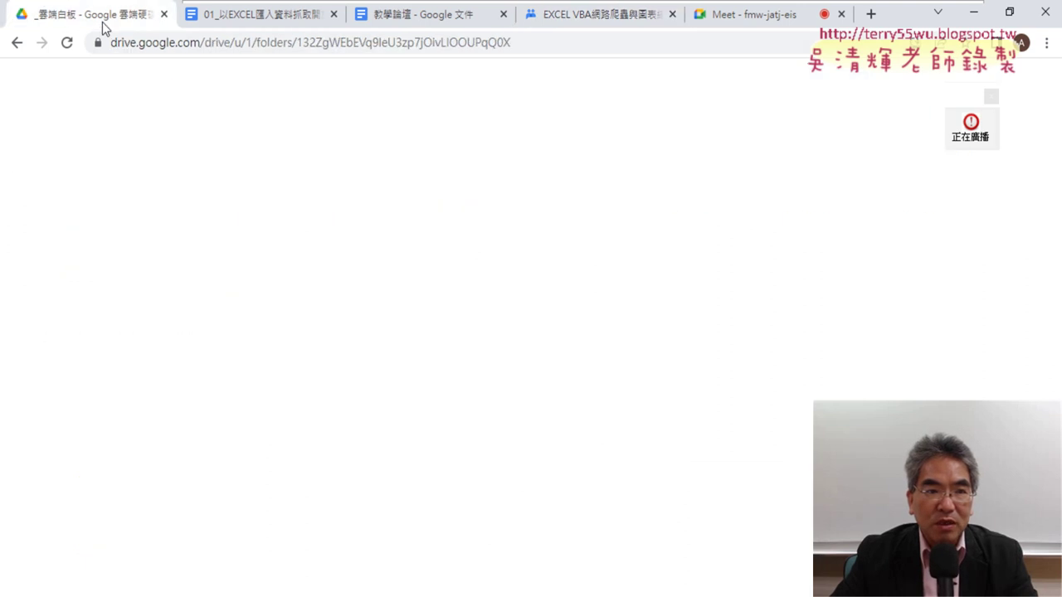
double_click(468, 383)
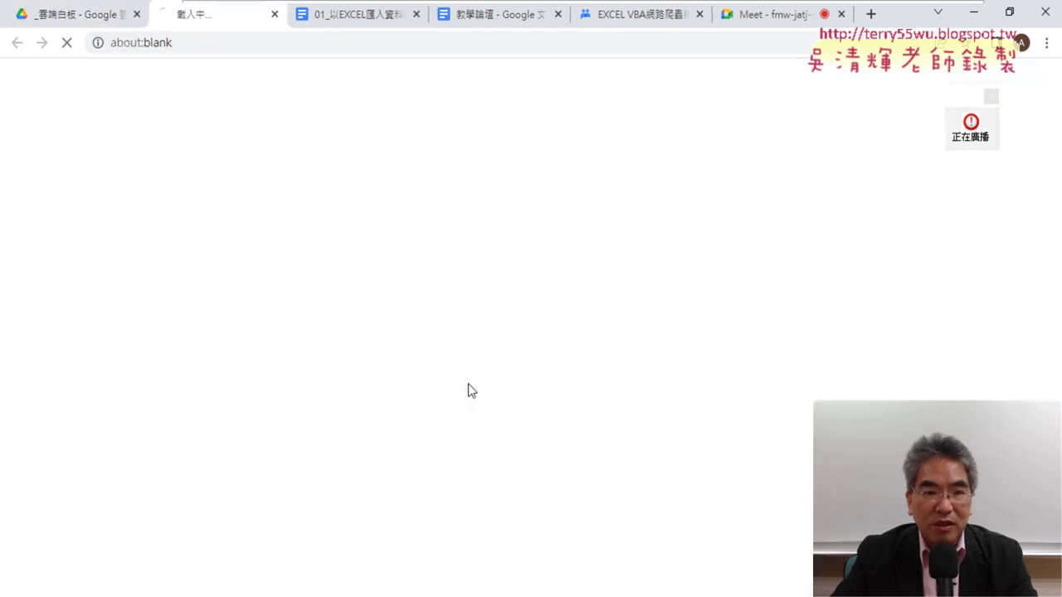
click(277, 14)
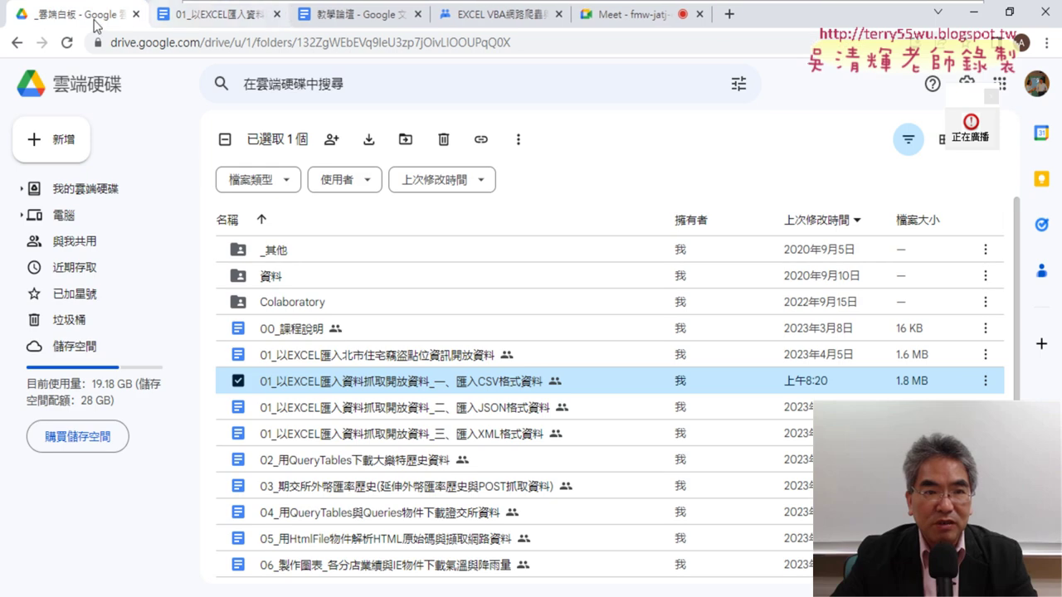
click(212, 14)
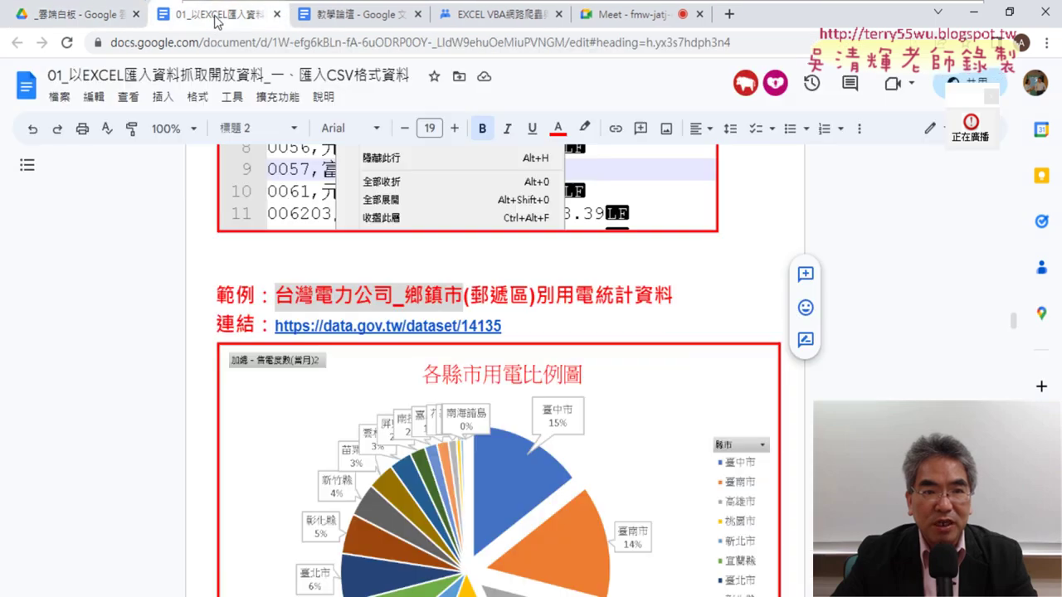
click(456, 326)
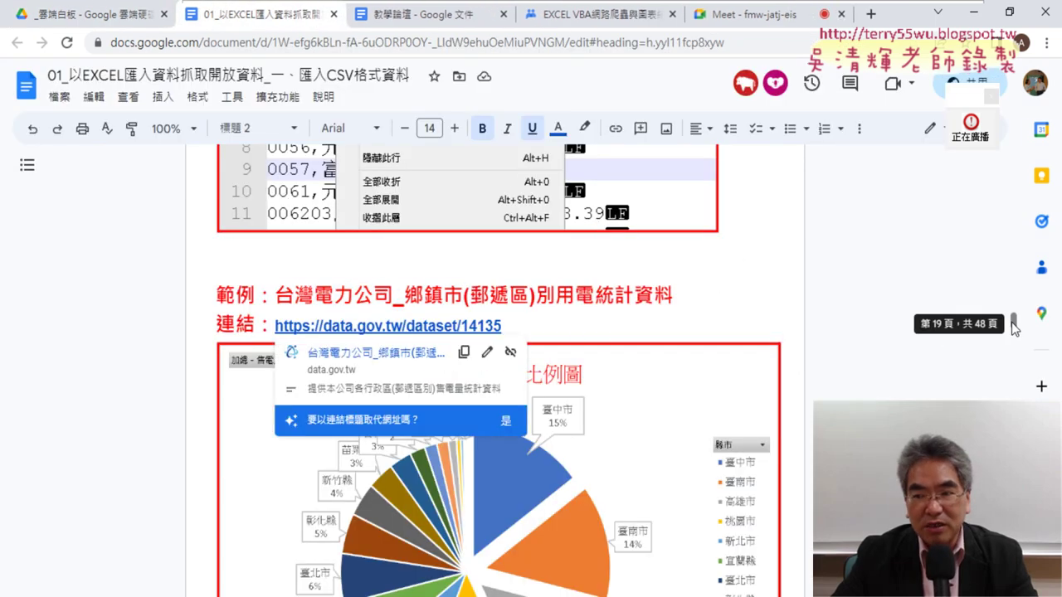
click(377, 353)
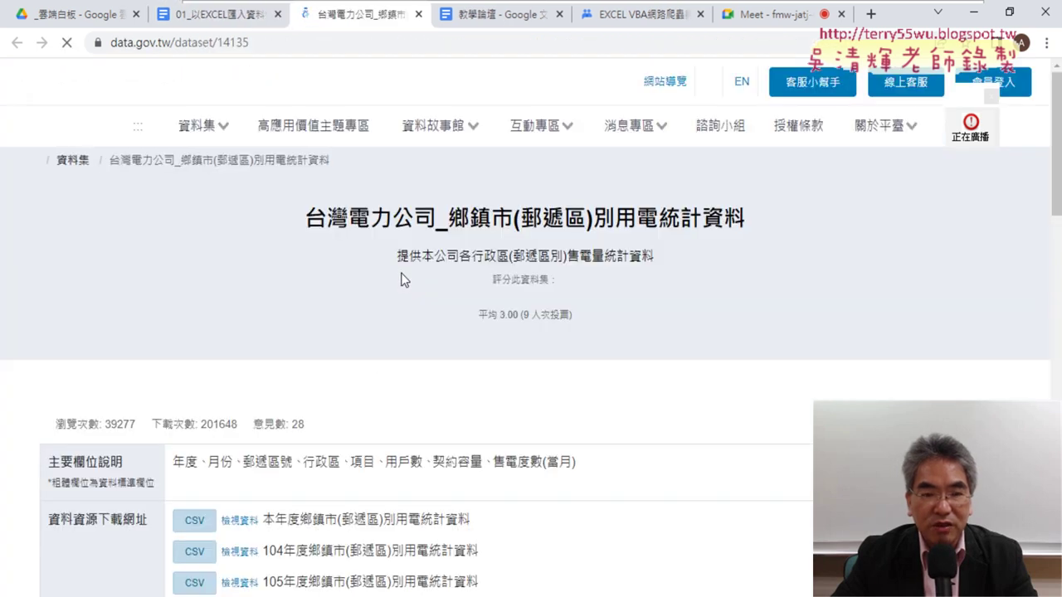
Highlight 鄉鎮市(郵遞區)別用電統計資料 in the dataset title, then scroll to the CSV download list
drag(446, 226, 750, 235)
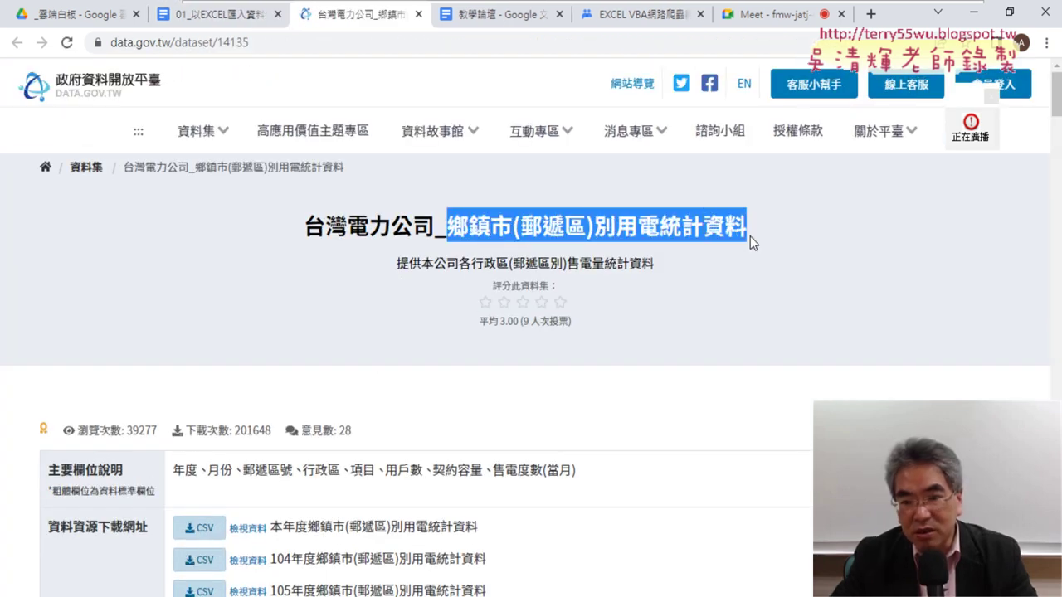
click(623, 230)
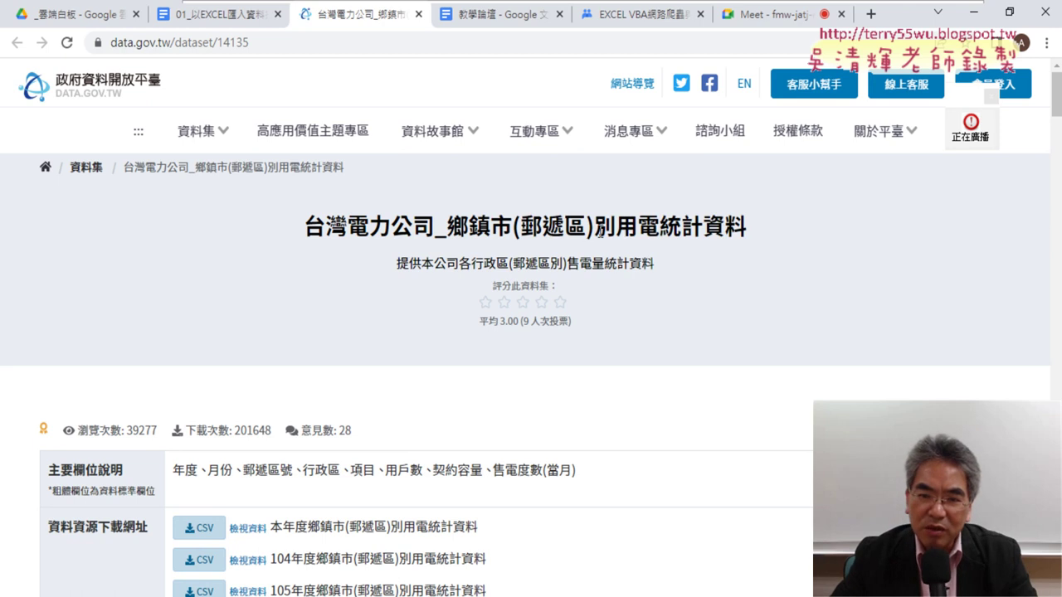
mouse_move(595, 231)
mouse_down()
mouse_move(655, 230)
mouse_move(614, 230)
mouse_up()
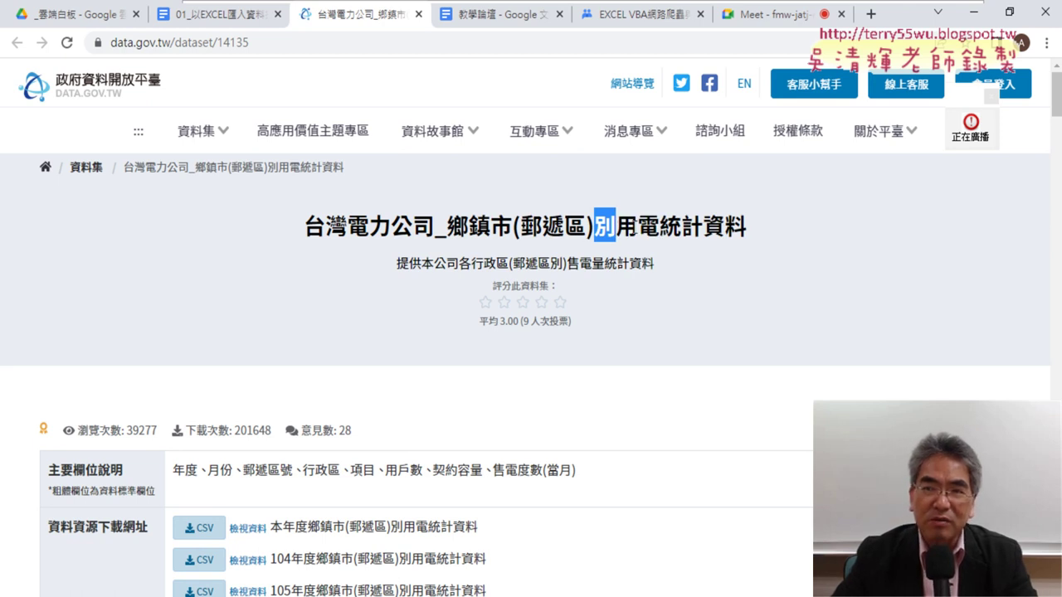
drag(447, 228, 615, 228)
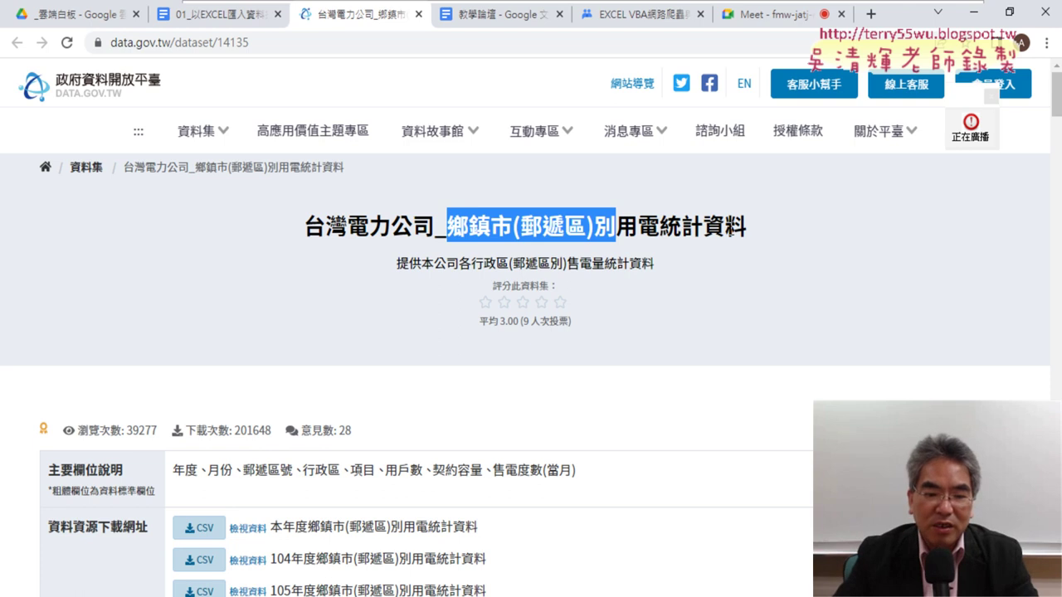
scroll(672, 254, down, 3)
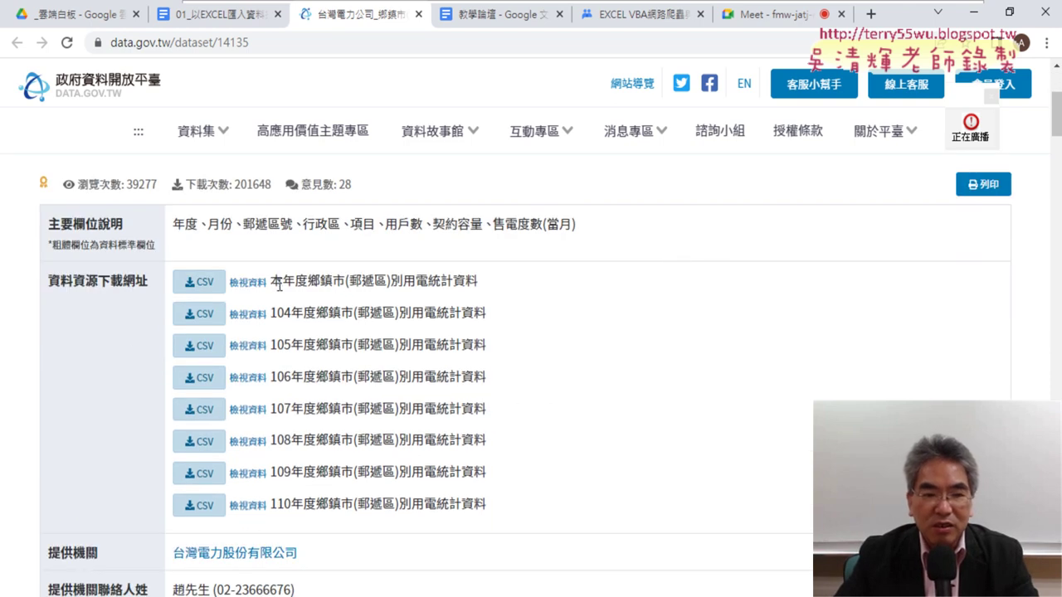
Mark the current-year CSV download and its 年度, 月份 and 售電度數 fields in red, then clear the marks
drag(271, 282, 344, 282)
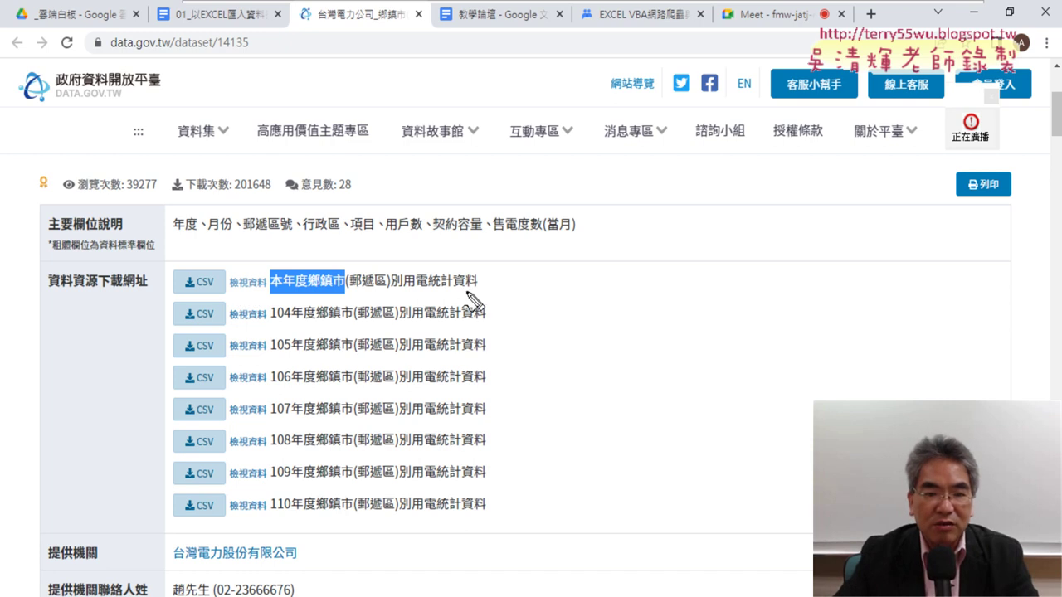
drag(449, 292, 378, 291)
drag(207, 294, 455, 294)
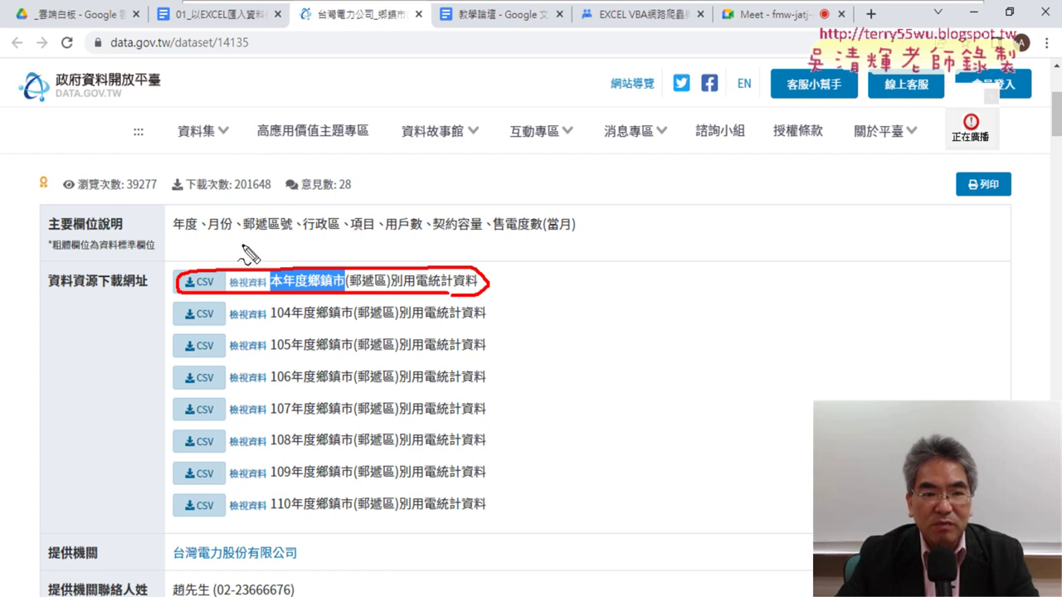
drag(177, 236, 335, 235)
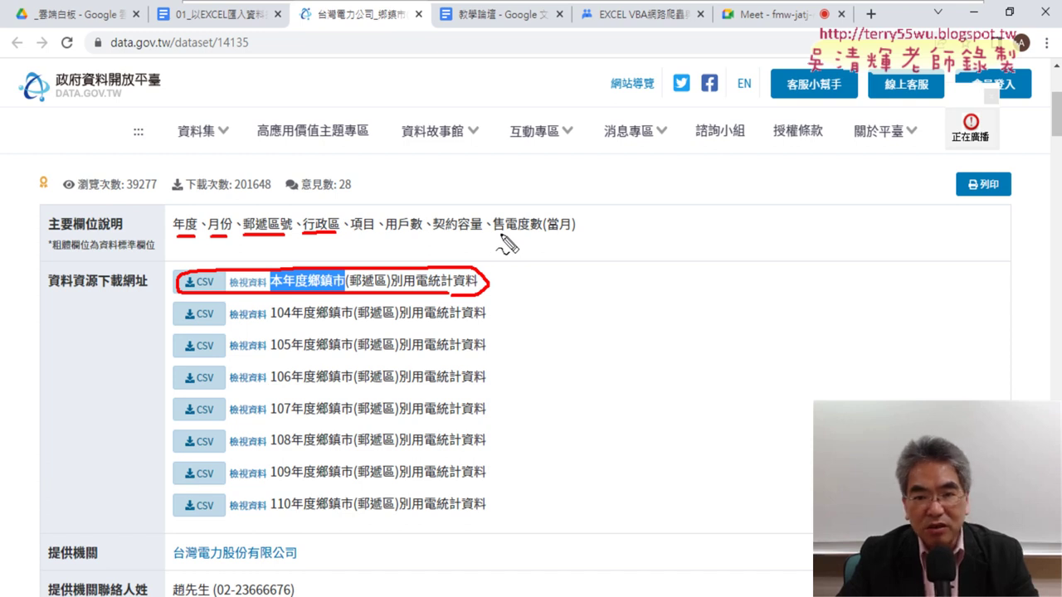
drag(498, 235, 541, 235)
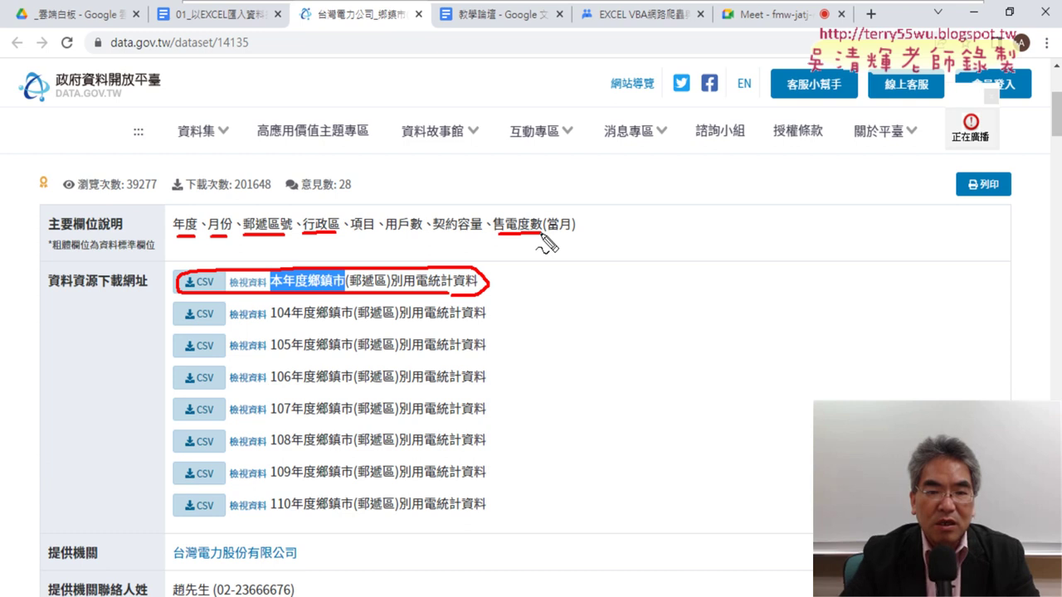
key(Escape)
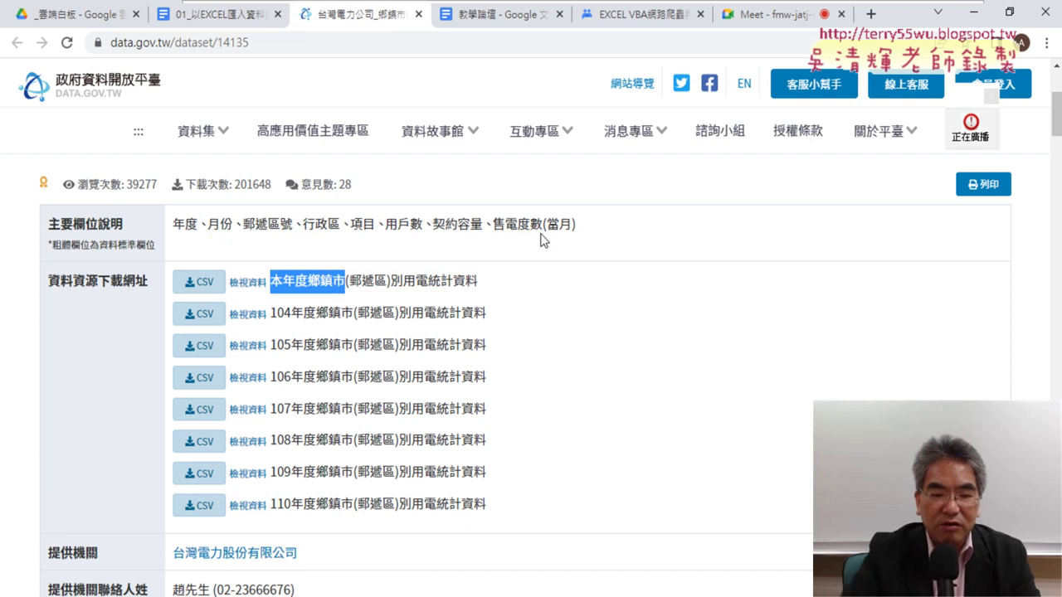
Bring up the open Excel workbooks from the taskbar
scroll(526, 339, down, 2)
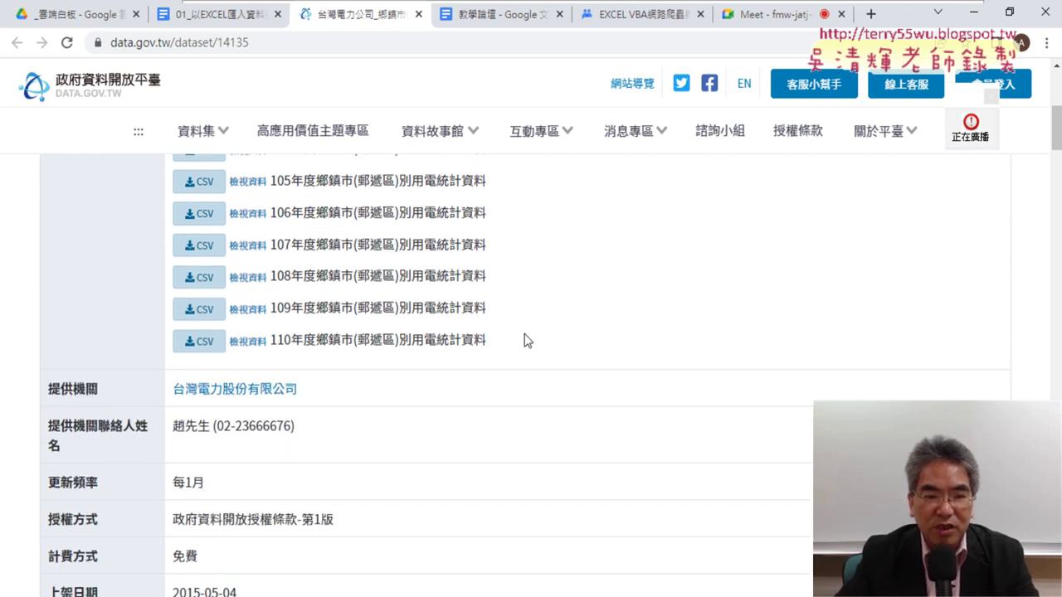
scroll(452, 297, up, 2)
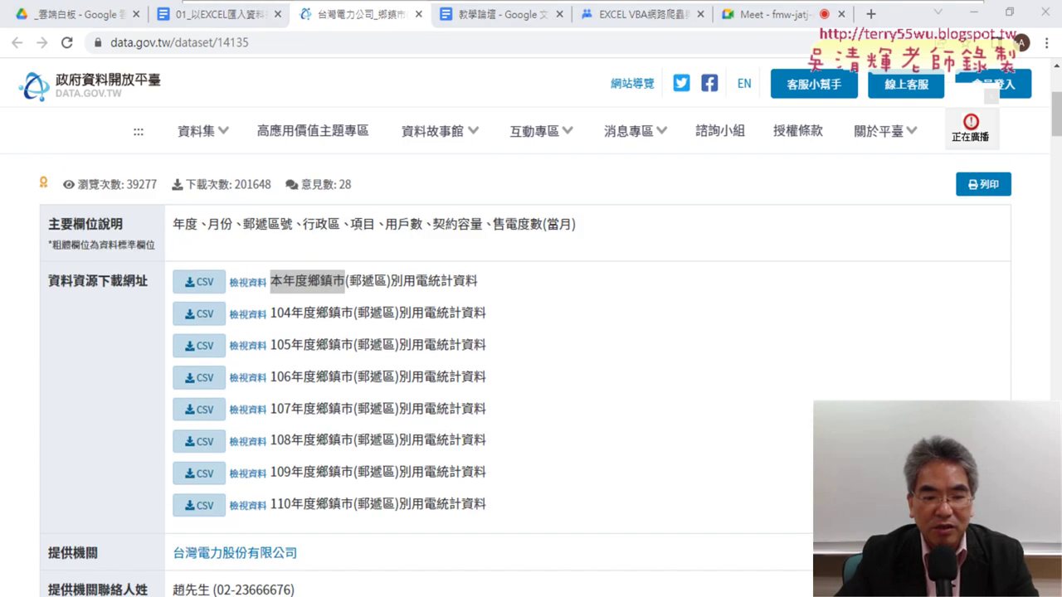
click(247, 593)
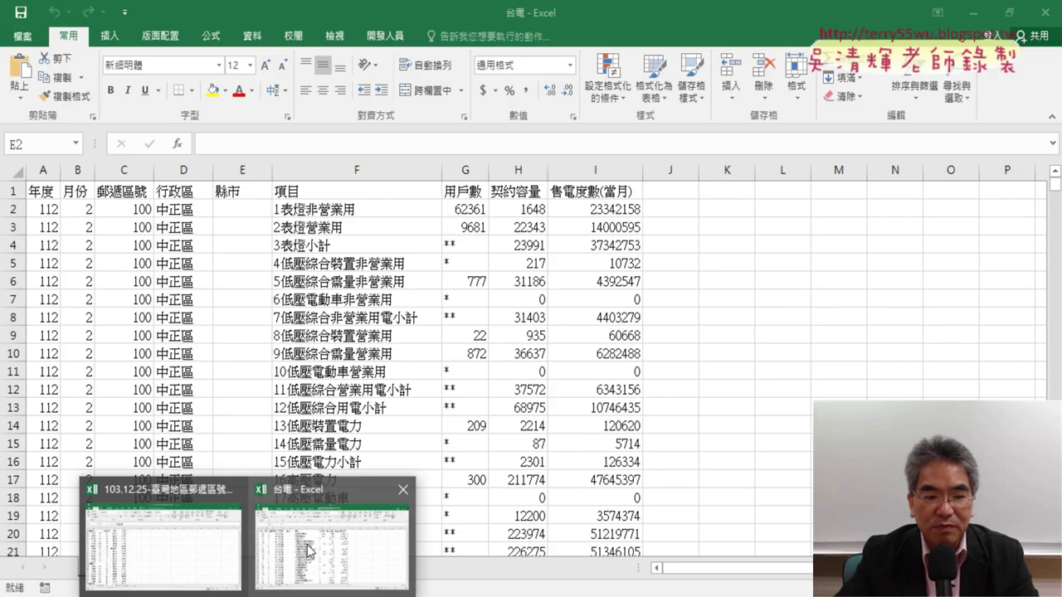
Bring the 台電 workbook forward and select its 郵遞區號, 行政區 and 縣市 columns
click(308, 544)
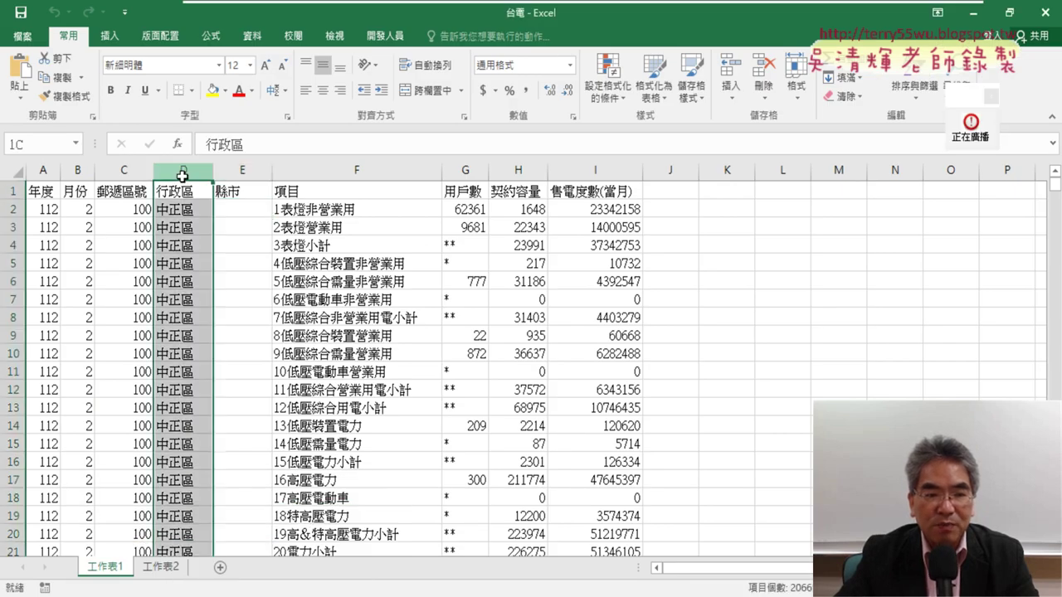
drag(182, 171, 130, 171)
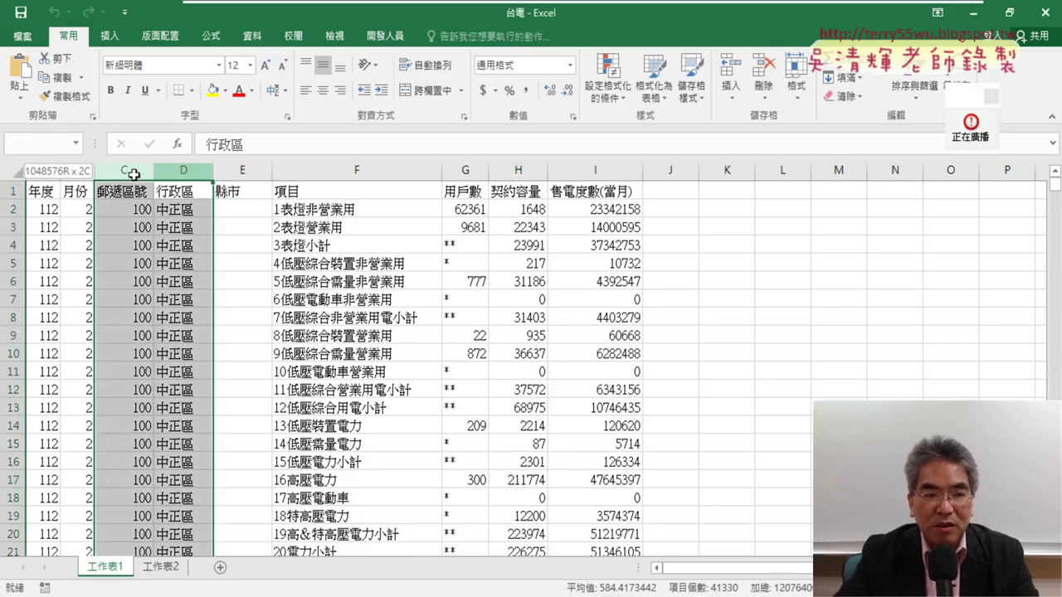
click(256, 174)
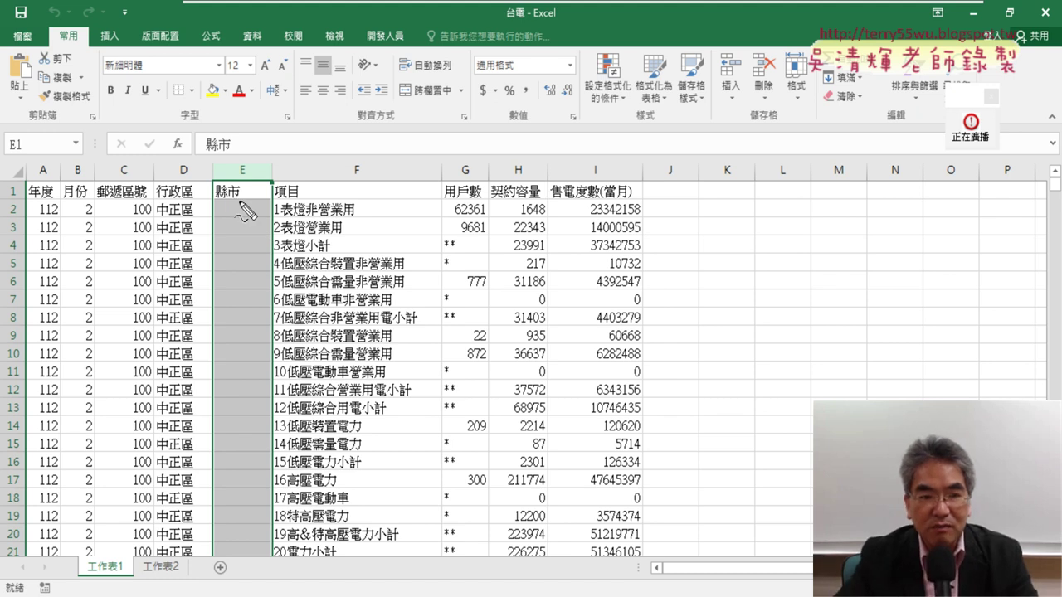
Circle the 縣市 header and postal code 100, clear the marks, and switch to 工作表2
drag(249, 170, 259, 184)
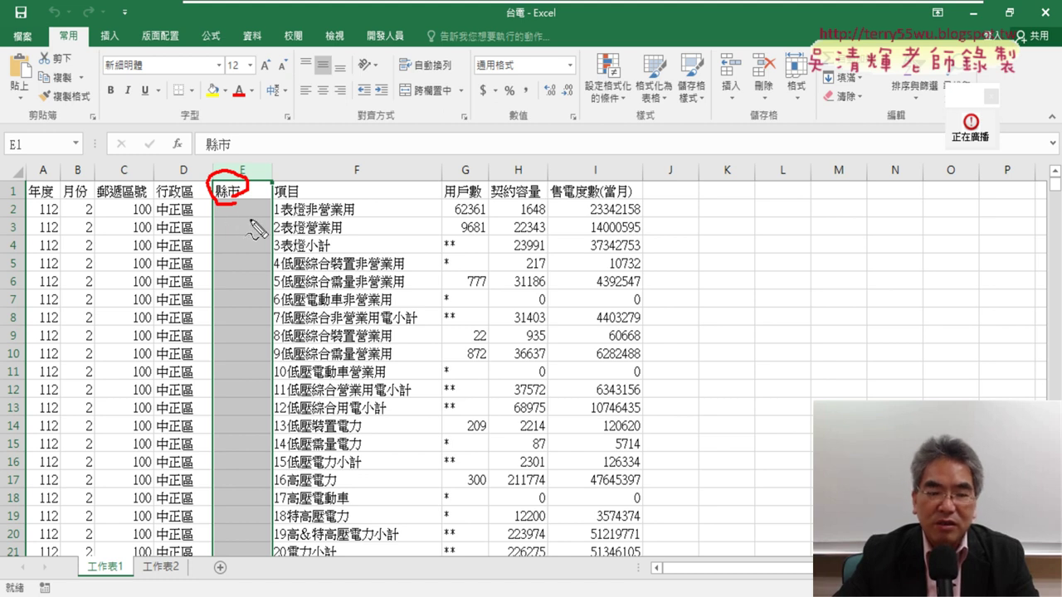
drag(148, 202, 147, 218)
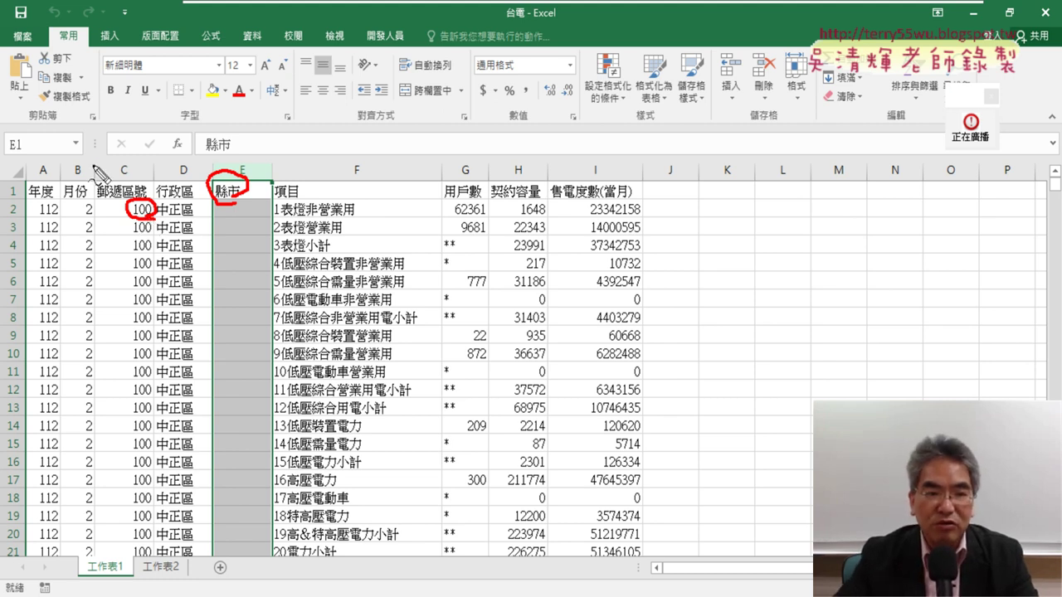
drag(93, 166, 93, 222)
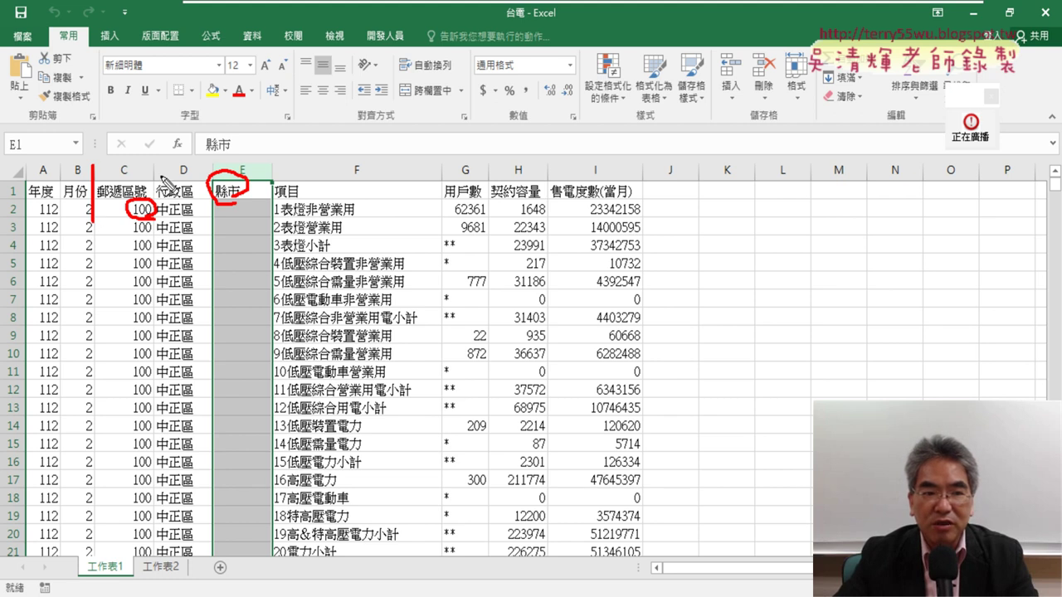
drag(160, 166, 160, 221)
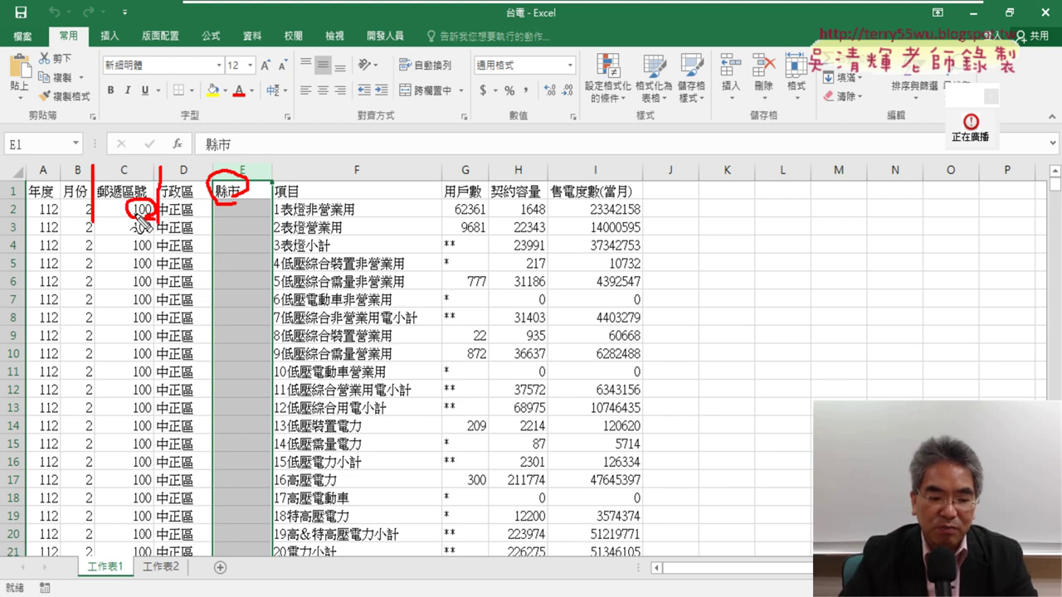
key(Escape)
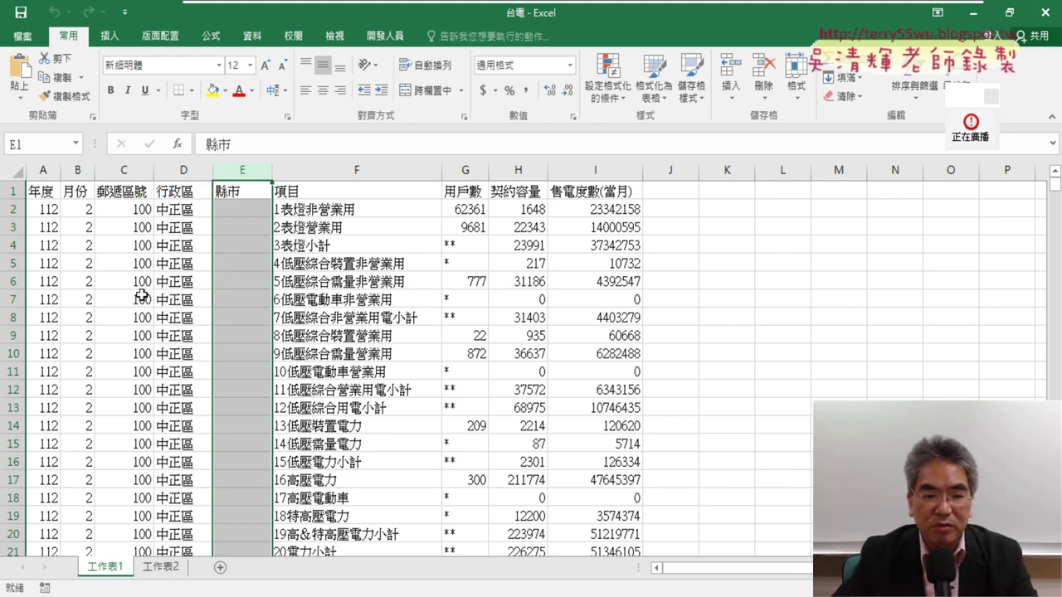
click(167, 571)
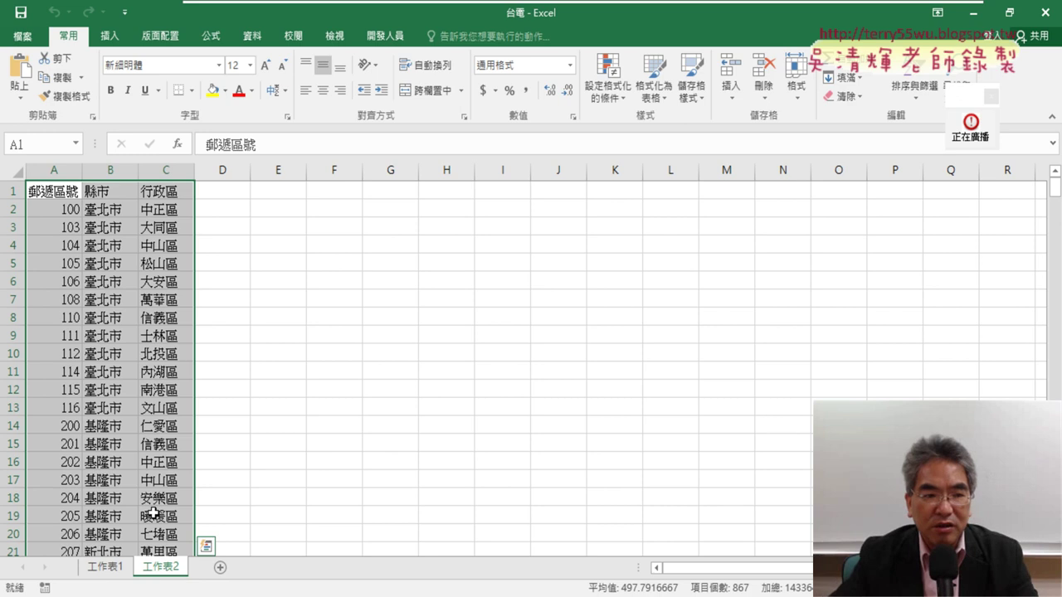
Select the postal code, county and district columns A through C together
key(Escape)
click(71, 169)
click(114, 169)
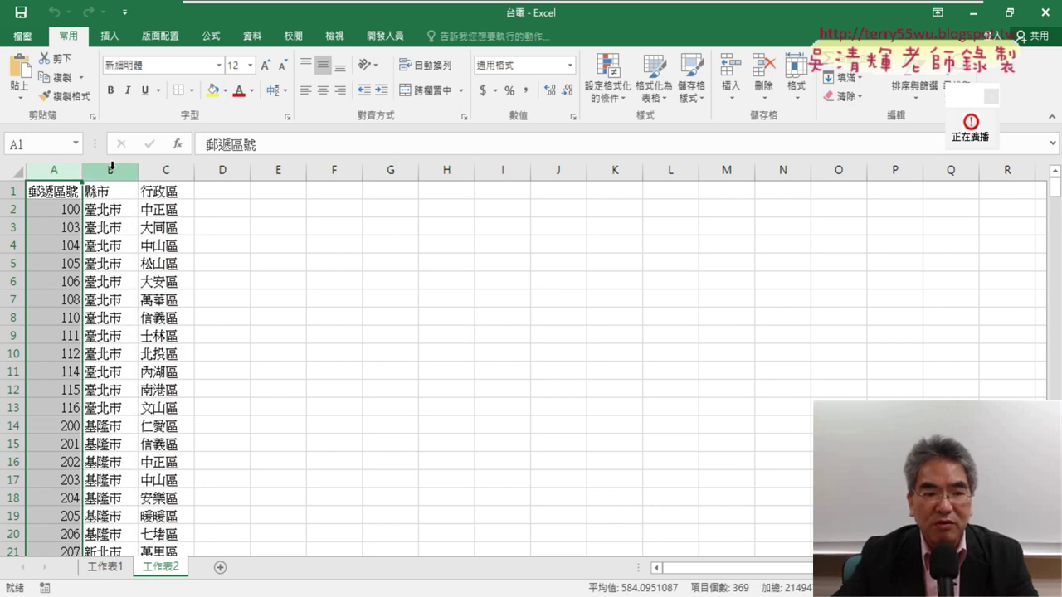
click(162, 169)
drag(66, 170, 164, 169)
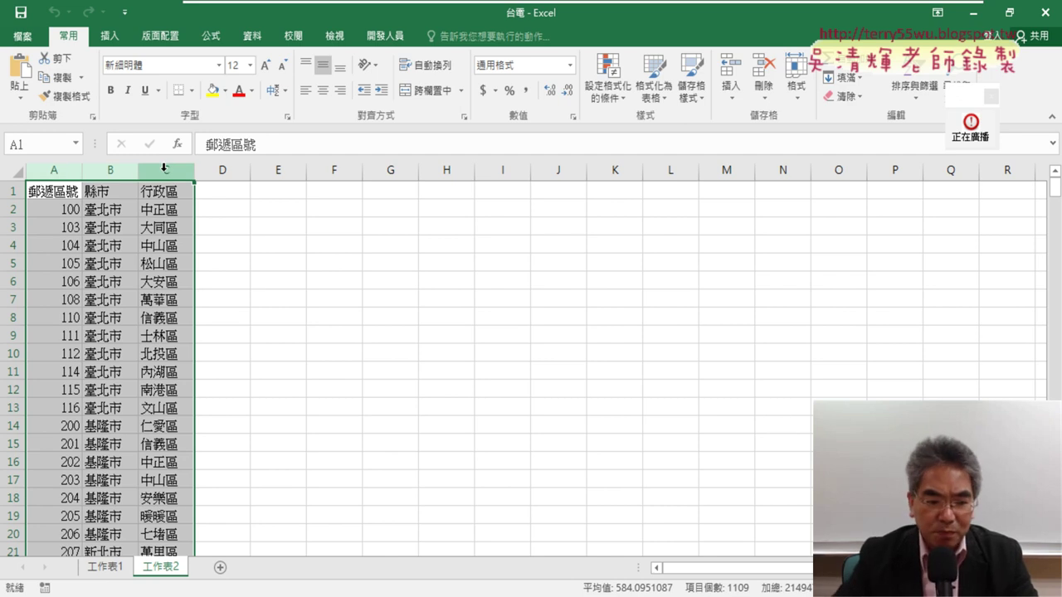
Return to the data.gov.tw dataset page and scroll down its details
click(166, 543)
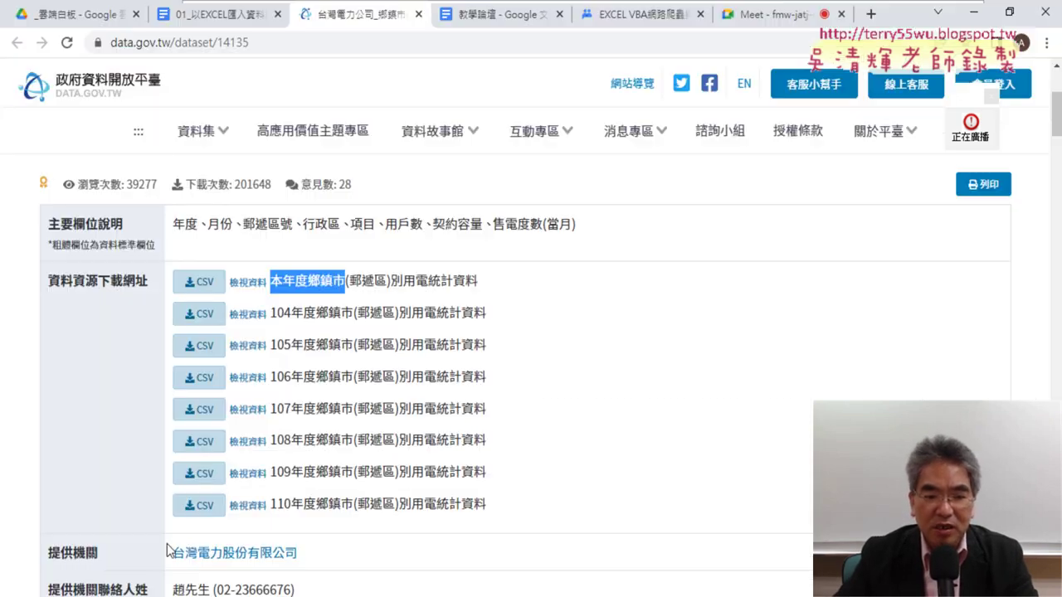
scroll(526, 462, down, 2)
scroll(531, 461, down, 1)
scroll(534, 456, down, 2)
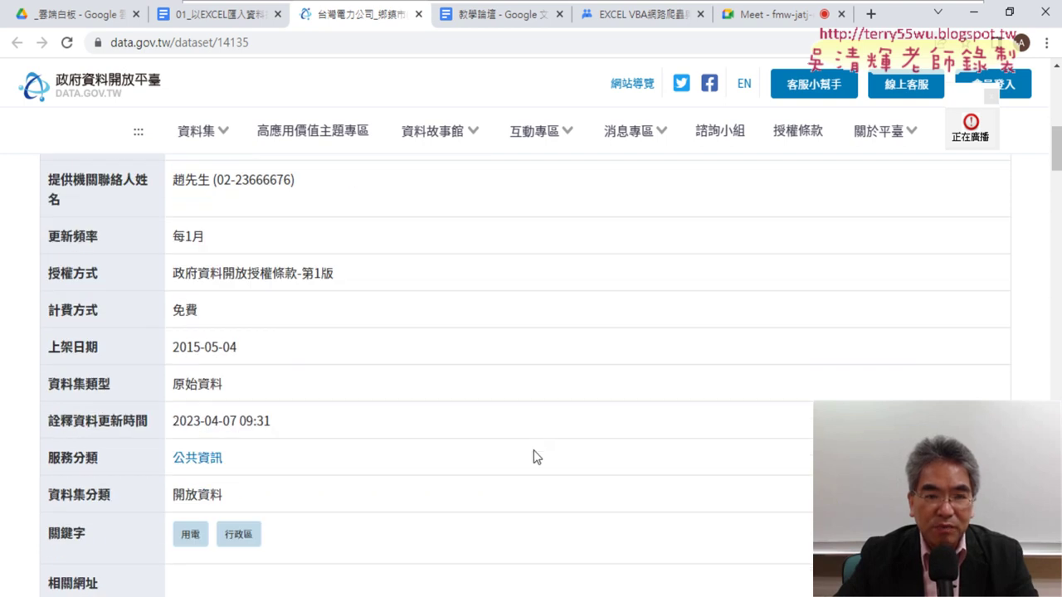
Scroll the course notes to the 中華郵政 section and show the post.gov.tw link preview
click(220, 14)
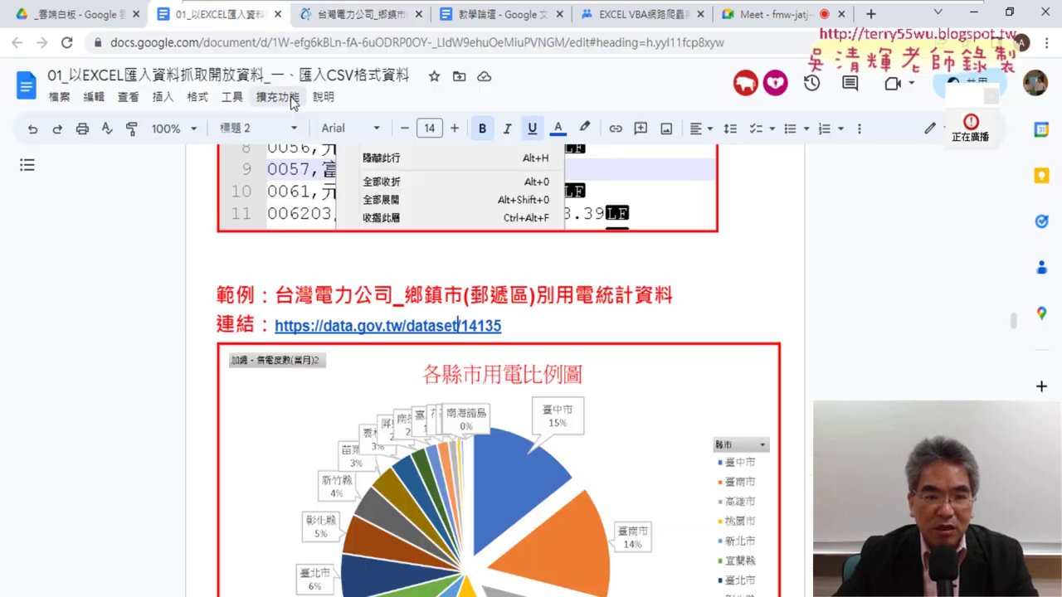
scroll(584, 283, down, 7)
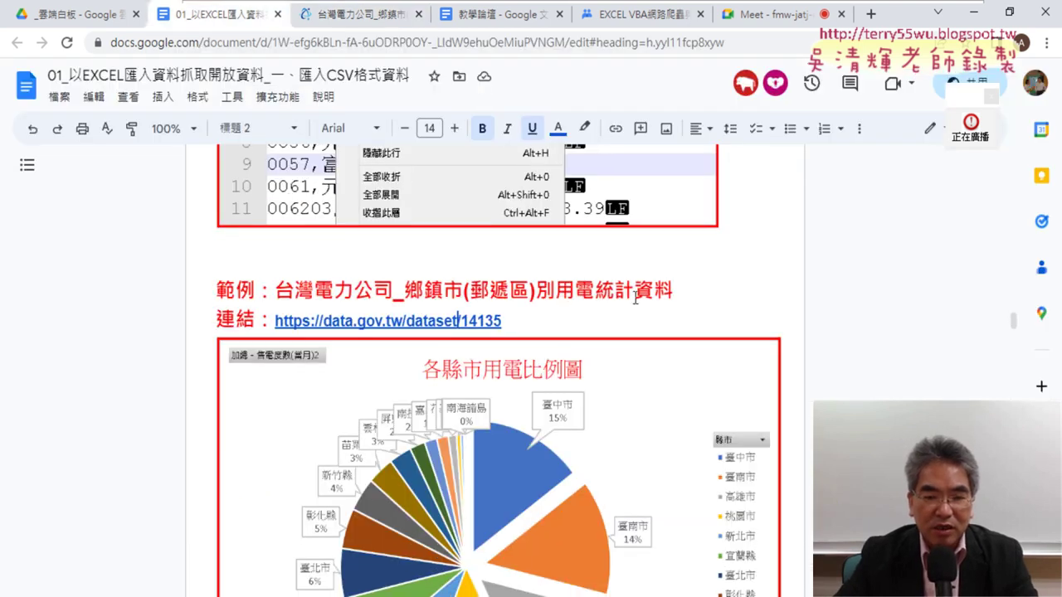
scroll(665, 301, down, 2)
scroll(665, 301, down, 4)
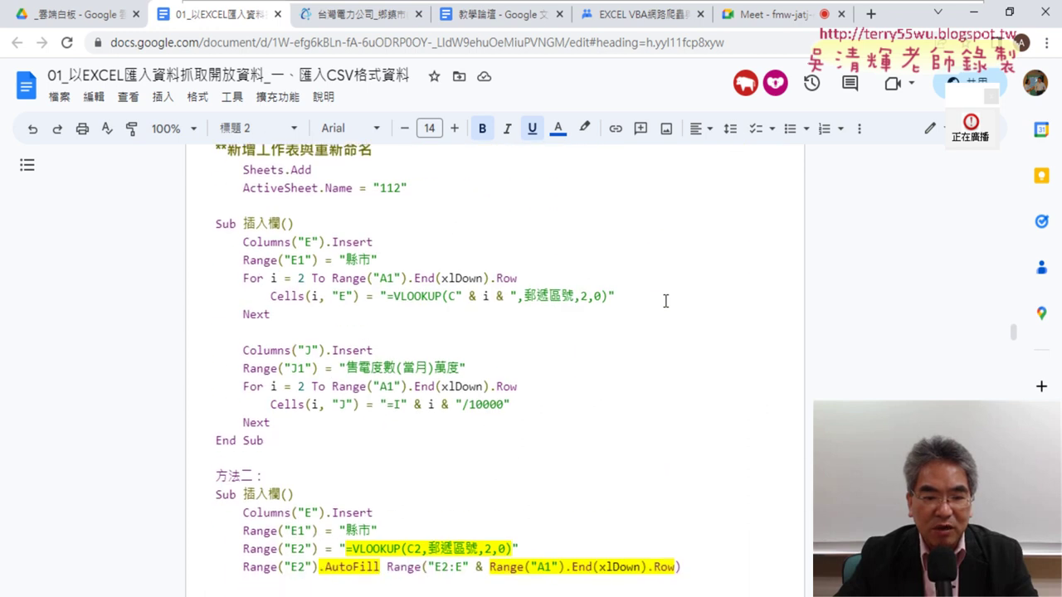
scroll(665, 301, down, 3)
scroll(665, 301, down, 1)
scroll(666, 301, down, 4)
scroll(665, 301, down, 3)
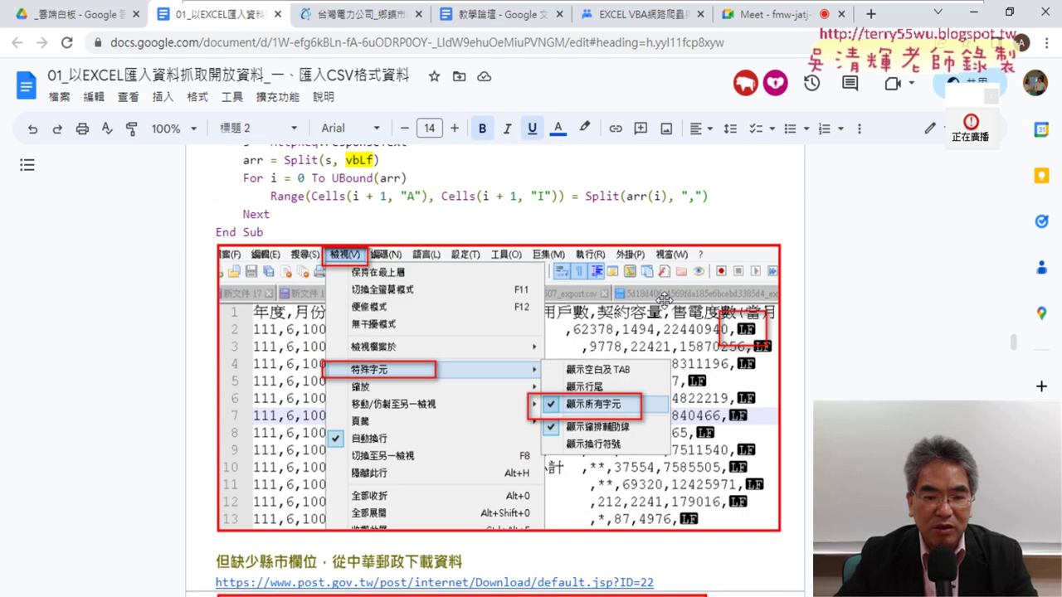
scroll(665, 301, down, 2)
scroll(664, 300, down, 1)
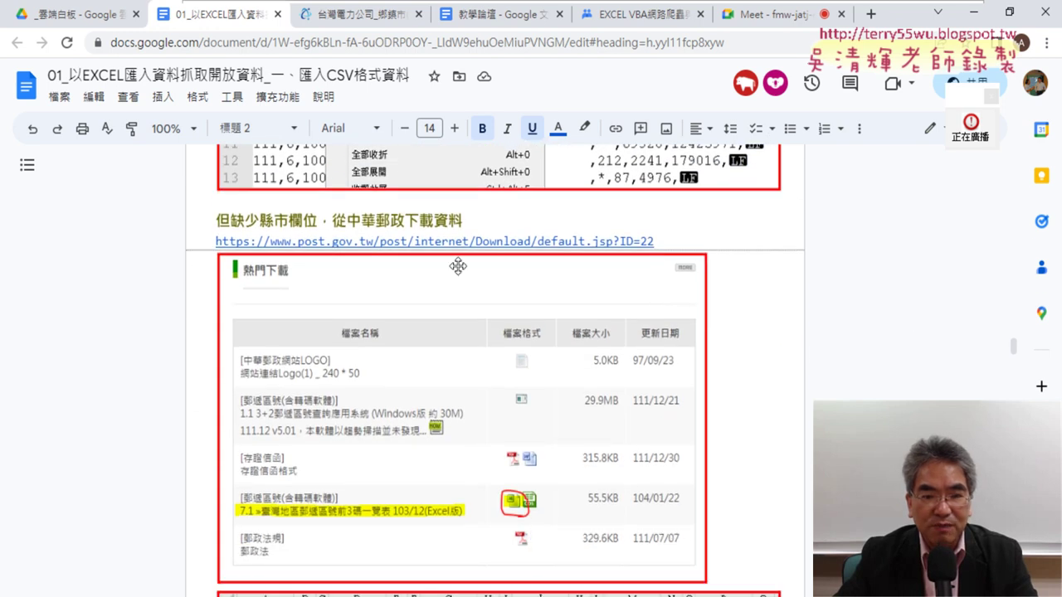
click(374, 241)
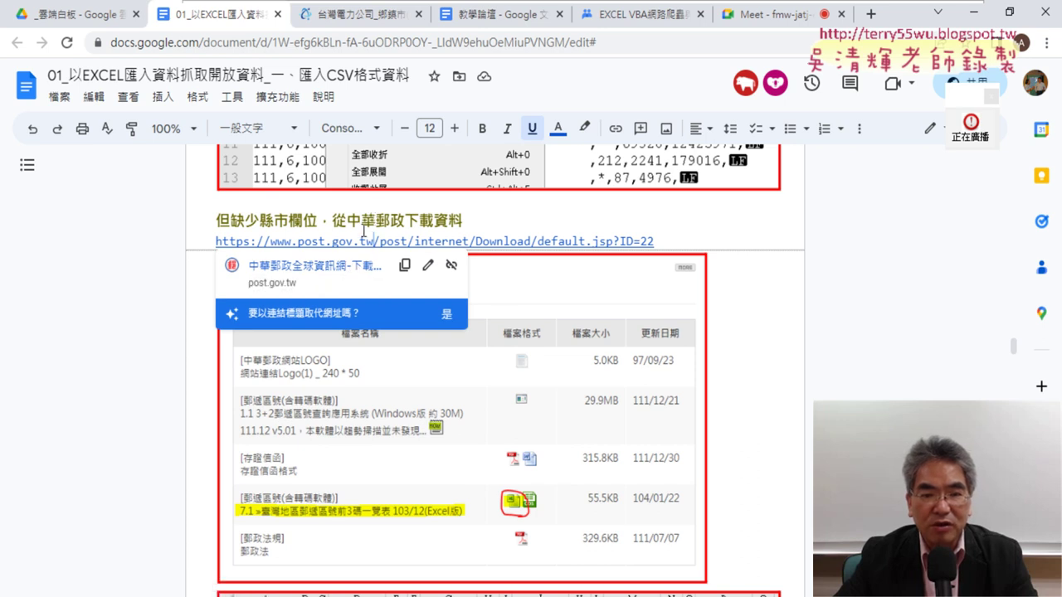
click(351, 222)
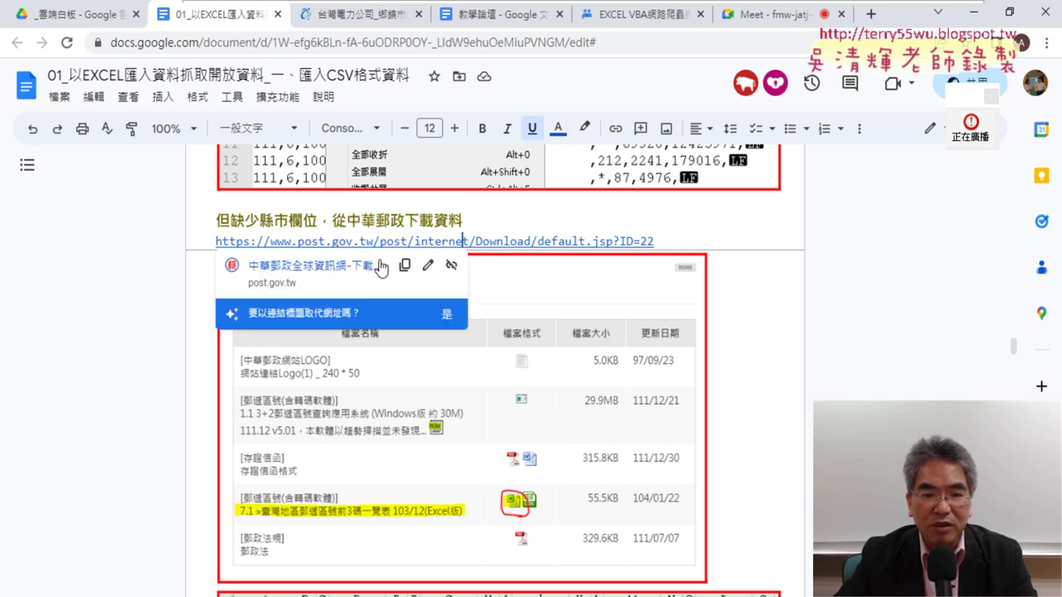
Open the Chunghwa Post download page, then bring the 103.12.25 postal-code workbook forward in Excel
click(354, 264)
scroll(354, 261, down, 3)
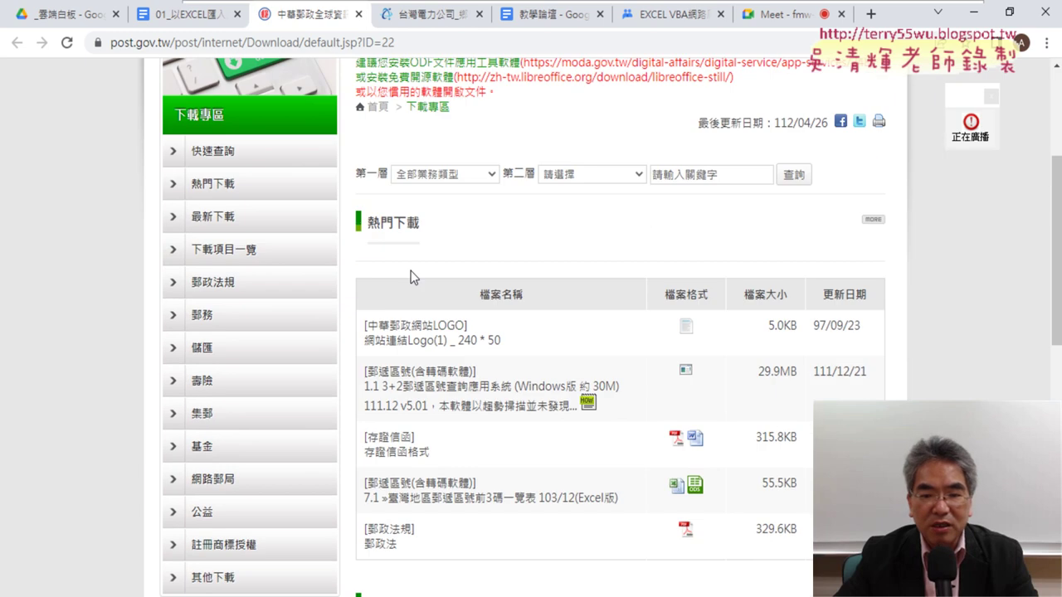
scroll(411, 270, down, 3)
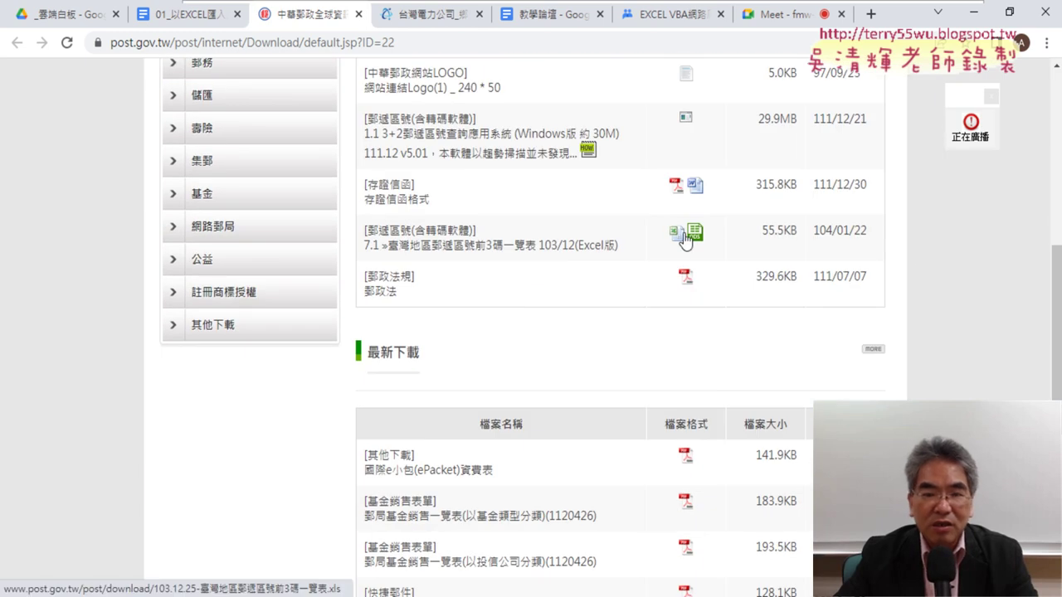
click(247, 596)
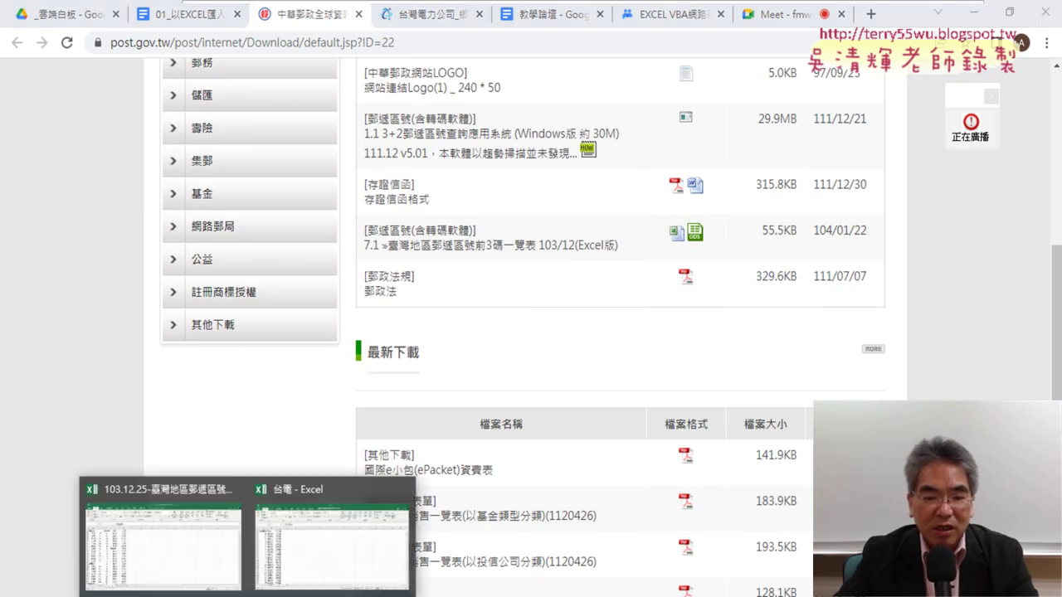
click(164, 535)
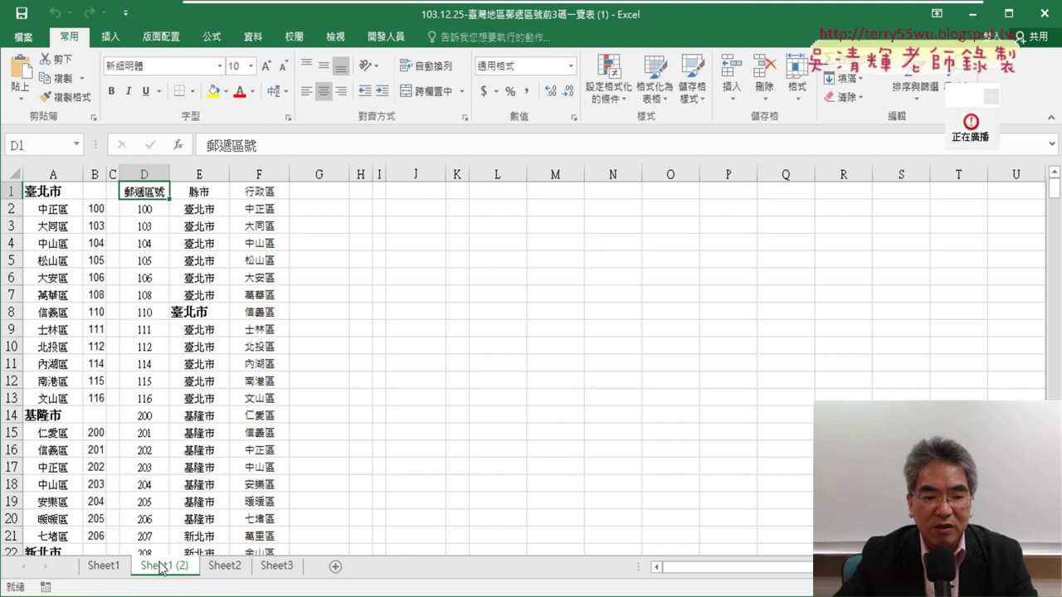
Switch to Sheet1 and select the district and postal code columns A and B
click(103, 566)
click(414, 466)
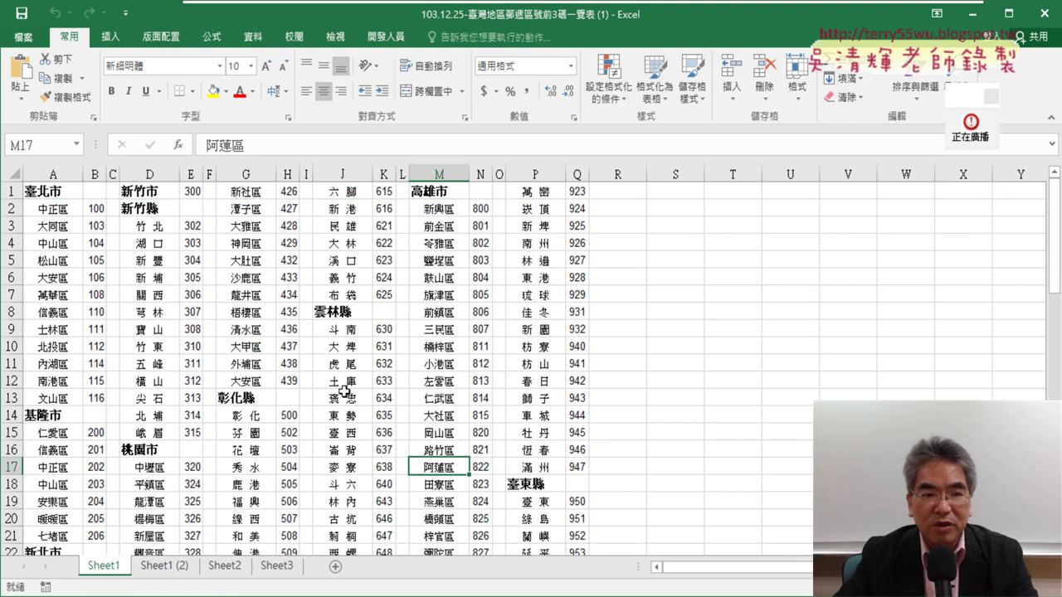
drag(56, 172, 96, 171)
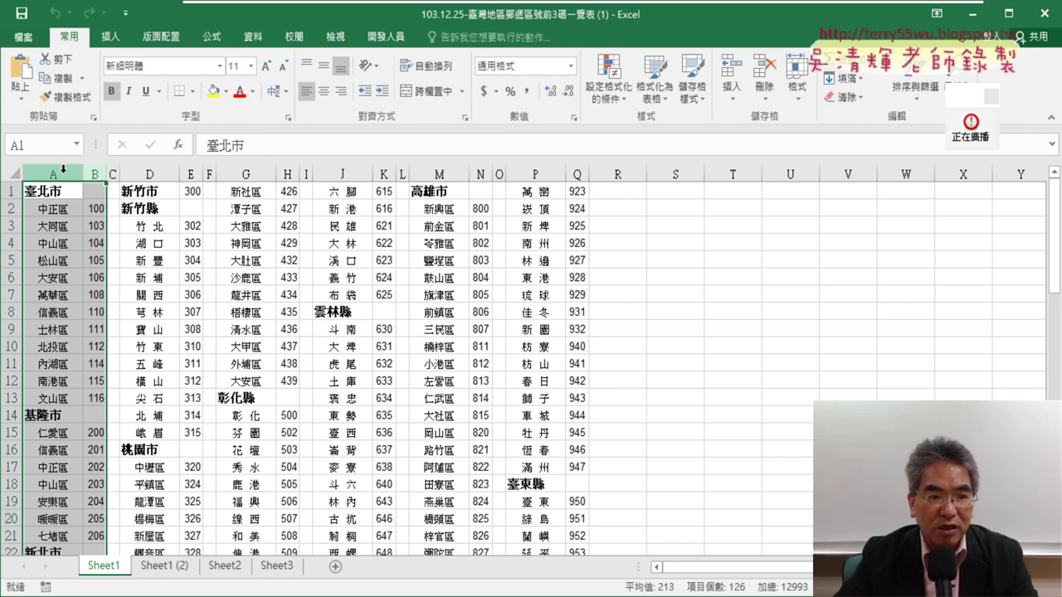
drag(96, 170, 98, 171)
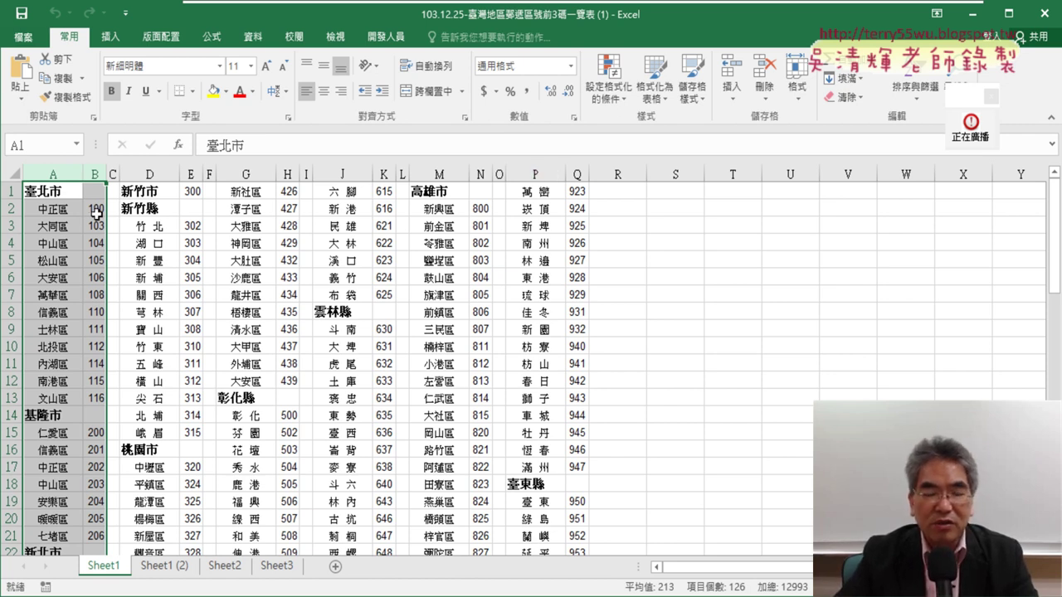
click(97, 173)
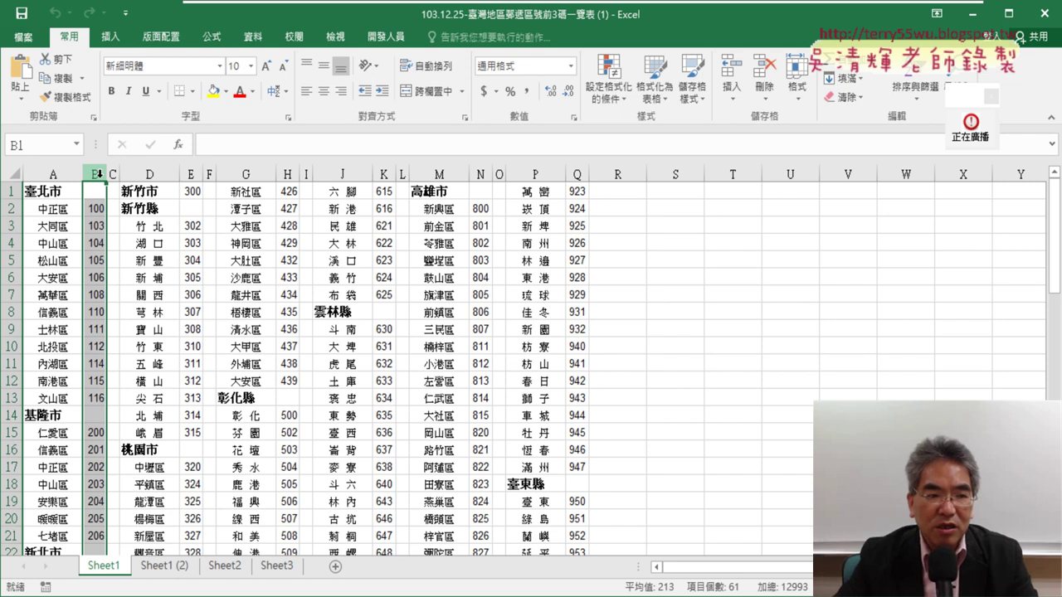
Select the 臺北市 heading and Taipei districts A2:A13, glance at Sheet1 (2), then return
click(43, 191)
drag(46, 209, 55, 396)
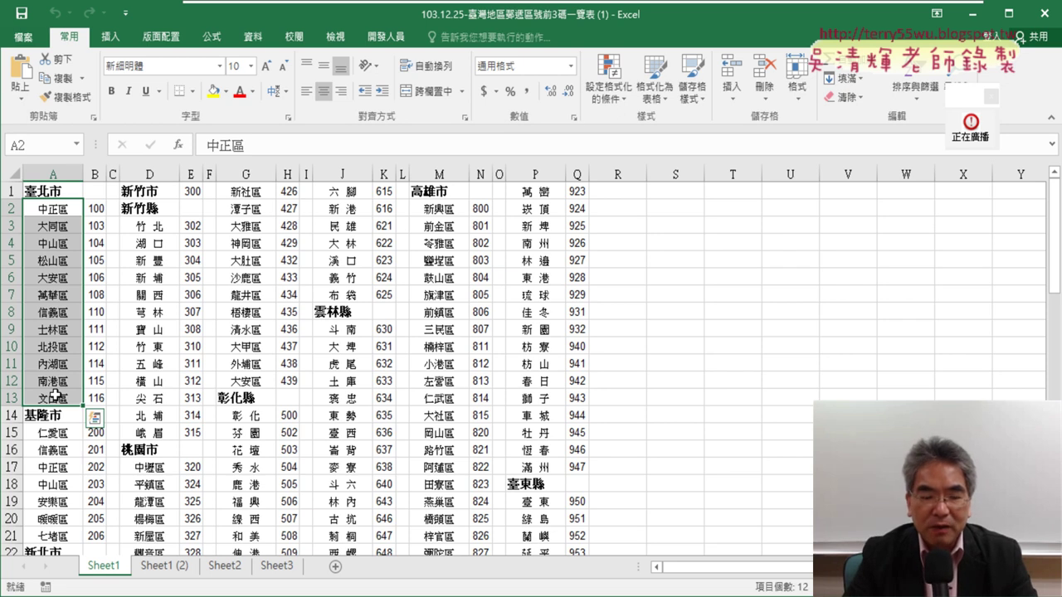
click(166, 571)
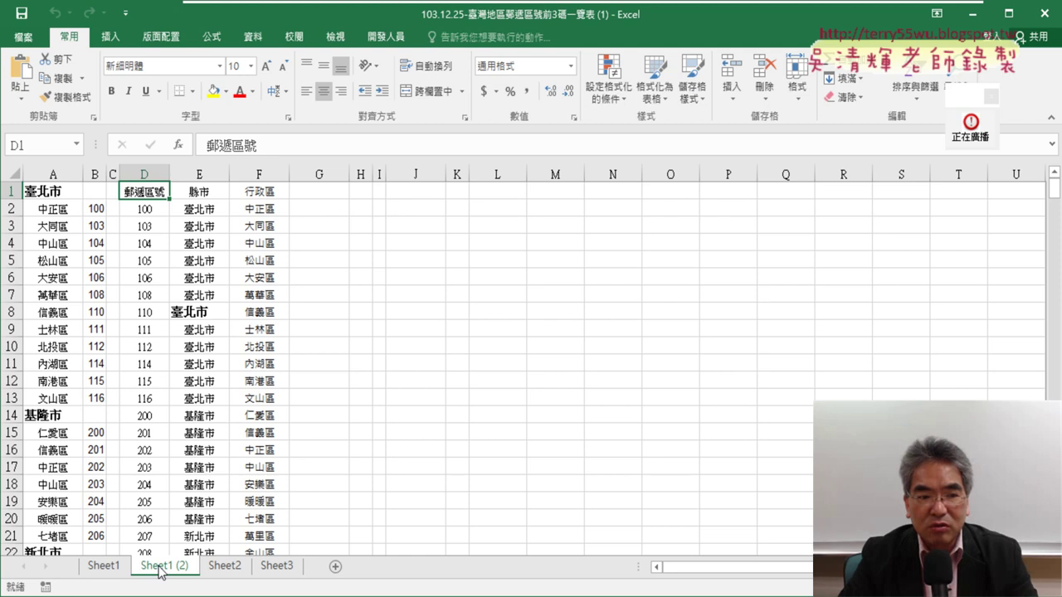
click(105, 571)
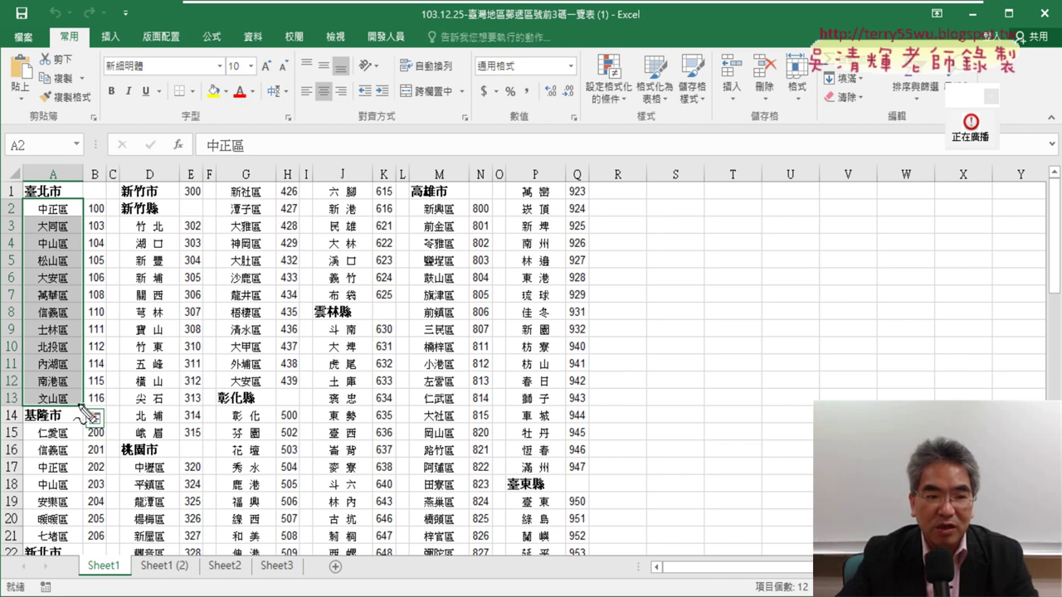
Circle the district blocks in columns A–B, D–E and G–H in red
drag(48, 489, 101, 365)
drag(179, 388, 195, 339)
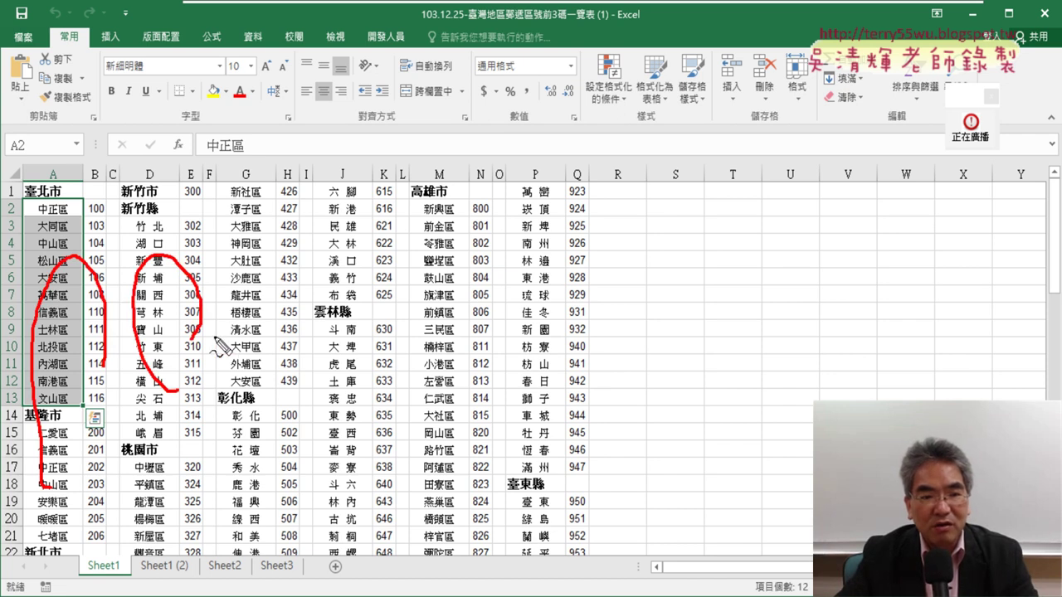
mouse_move(259, 369)
mouse_down()
mouse_move(315, 290)
mouse_move(287, 363)
mouse_move(396, 347)
mouse_move(533, 348)
mouse_up()
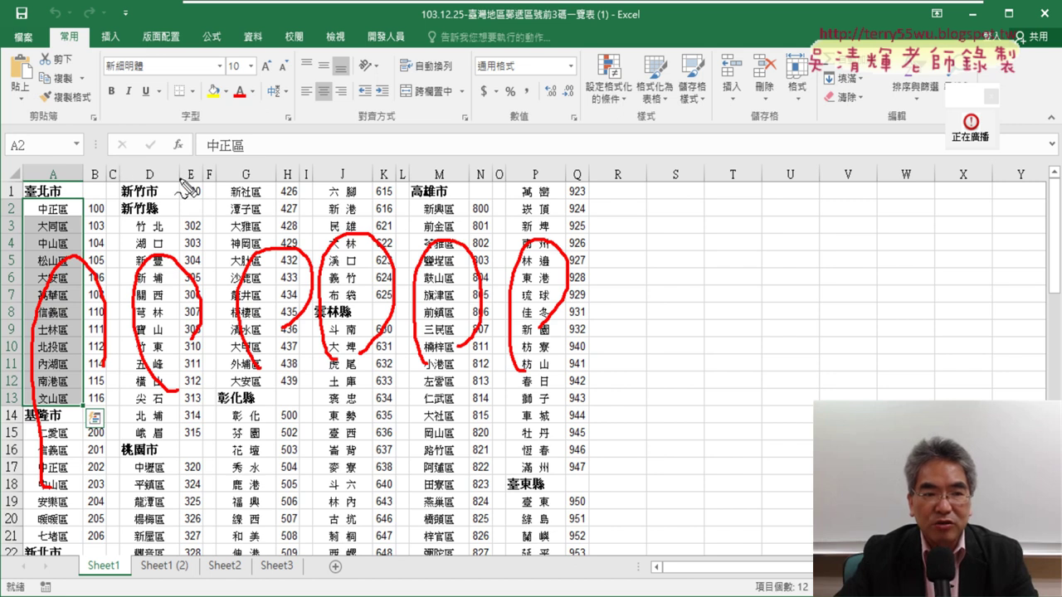
Sketch arrows moving the column D, G, J, M and P blocks down under column A
mouse_move(166, 383)
mouse_down()
mouse_move(99, 490)
mouse_move(120, 496)
mouse_up()
mouse_move(249, 339)
mouse_down()
mouse_move(148, 543)
mouse_move(108, 538)
mouse_up()
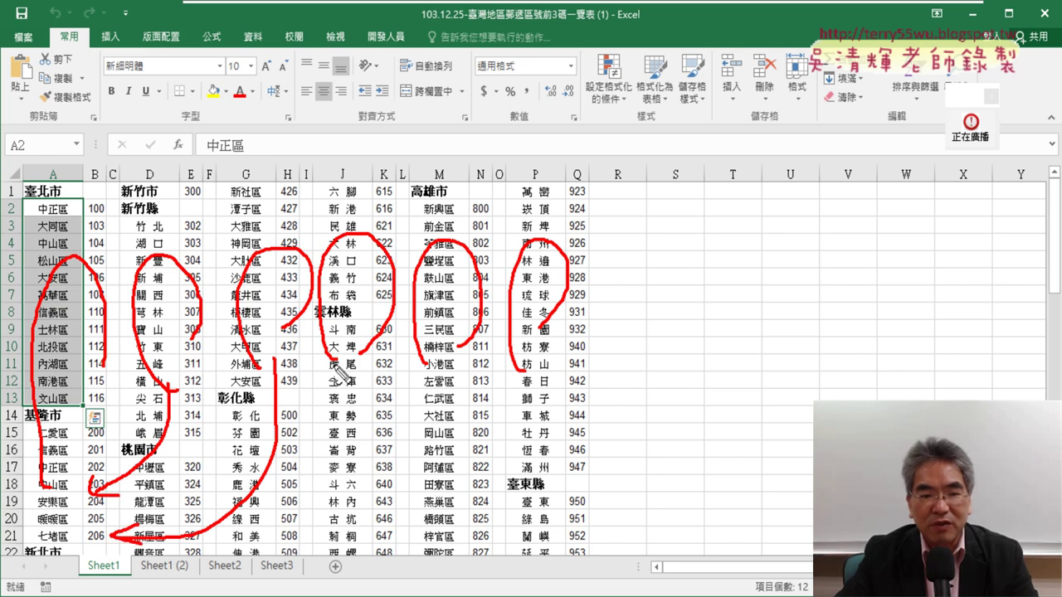
mouse_move(357, 365)
mouse_down()
mouse_move(295, 489)
mouse_move(322, 471)
mouse_up()
mouse_move(440, 355)
mouse_down()
mouse_move(385, 466)
mouse_move(406, 466)
mouse_up()
mouse_move(543, 355)
mouse_down()
mouse_move(483, 433)
mouse_move(510, 441)
mouse_up()
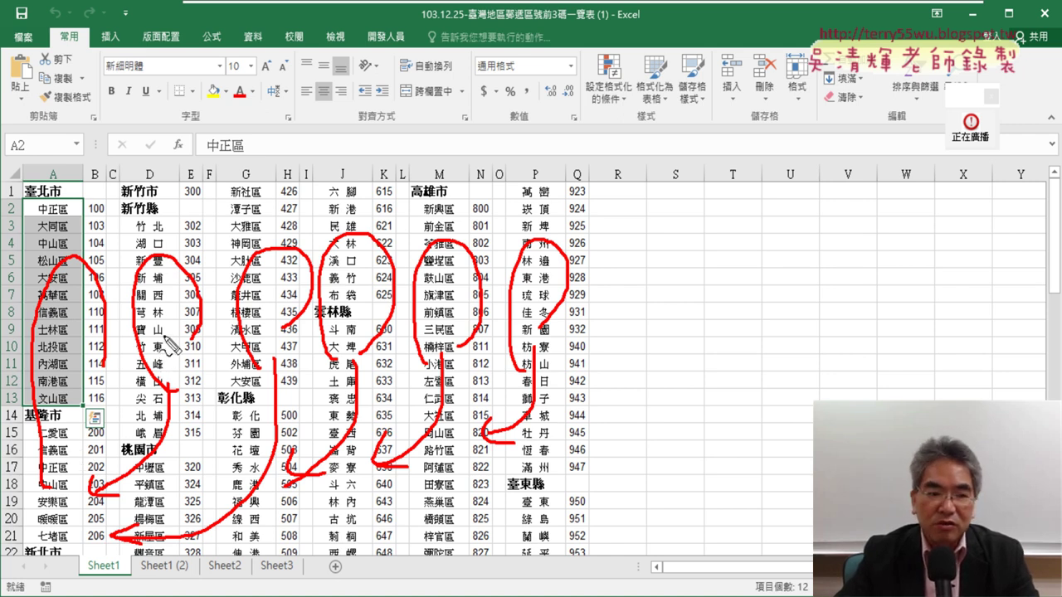
key(Escape)
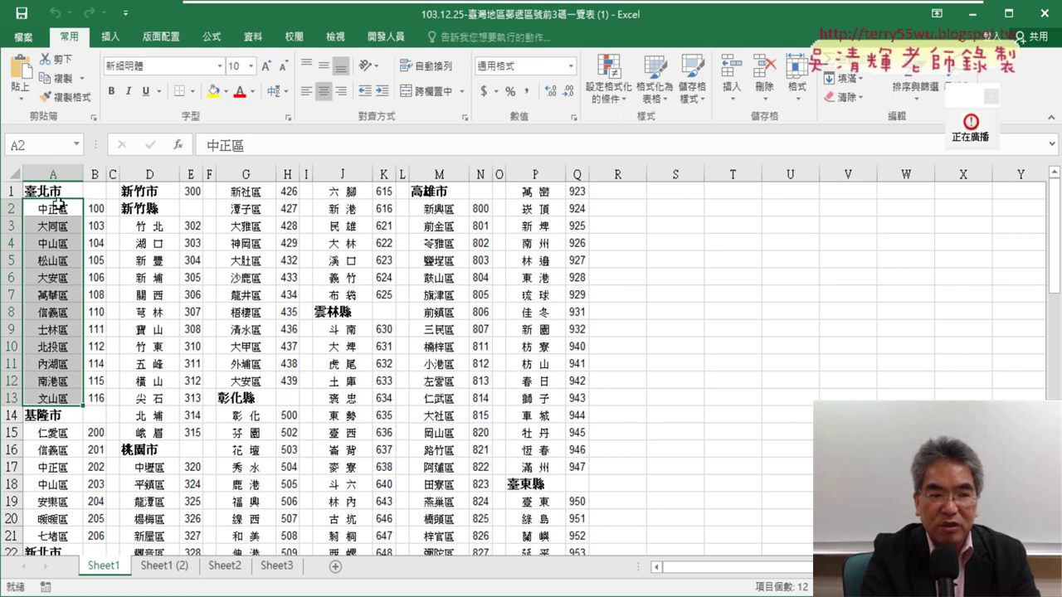
click(55, 190)
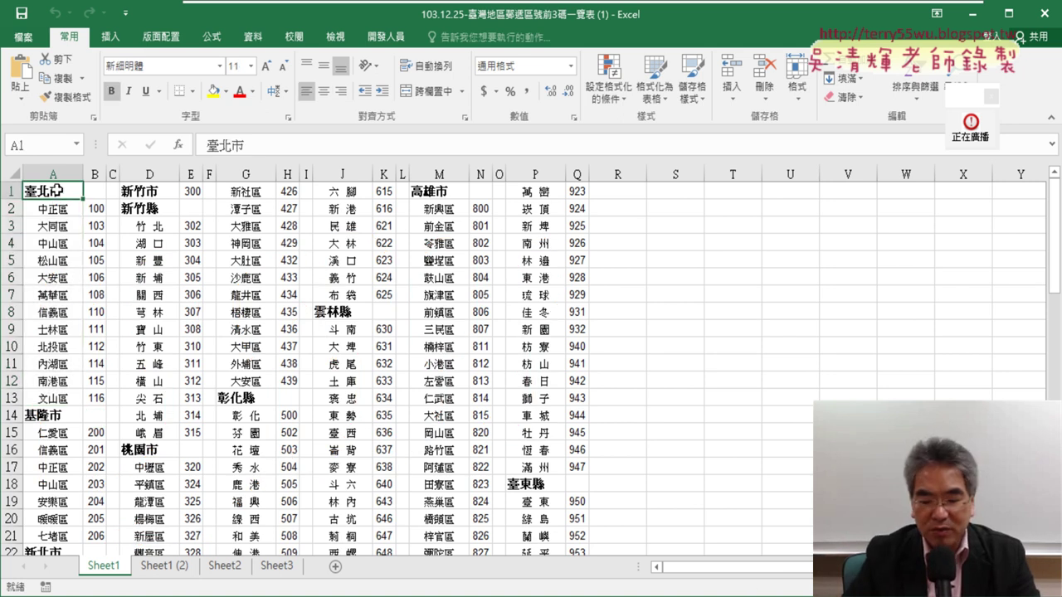
key(ctrl+Down)
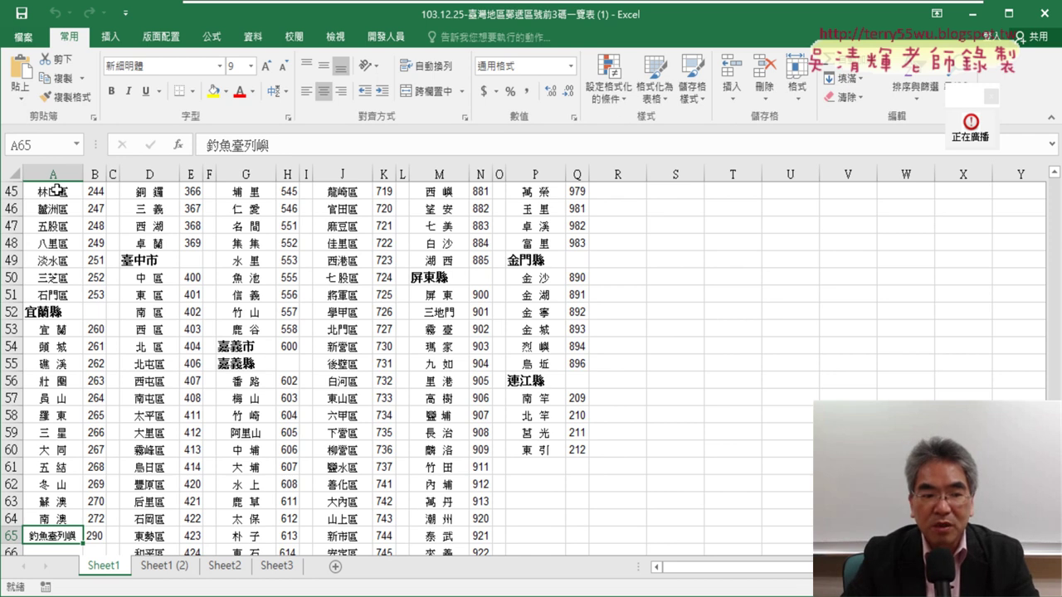
key(ctrl+Up)
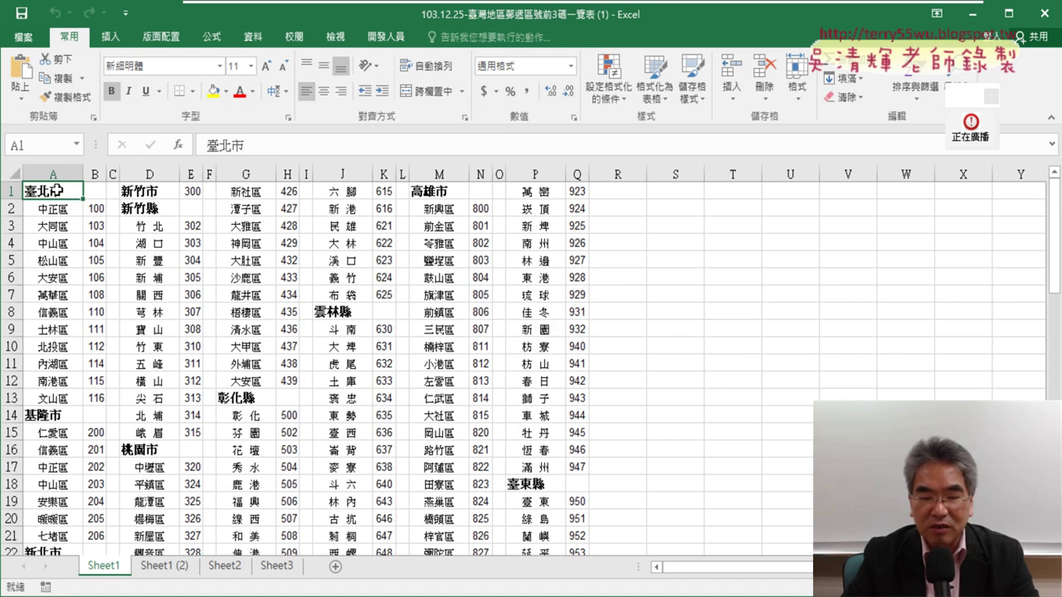
key(ctrl+Down)
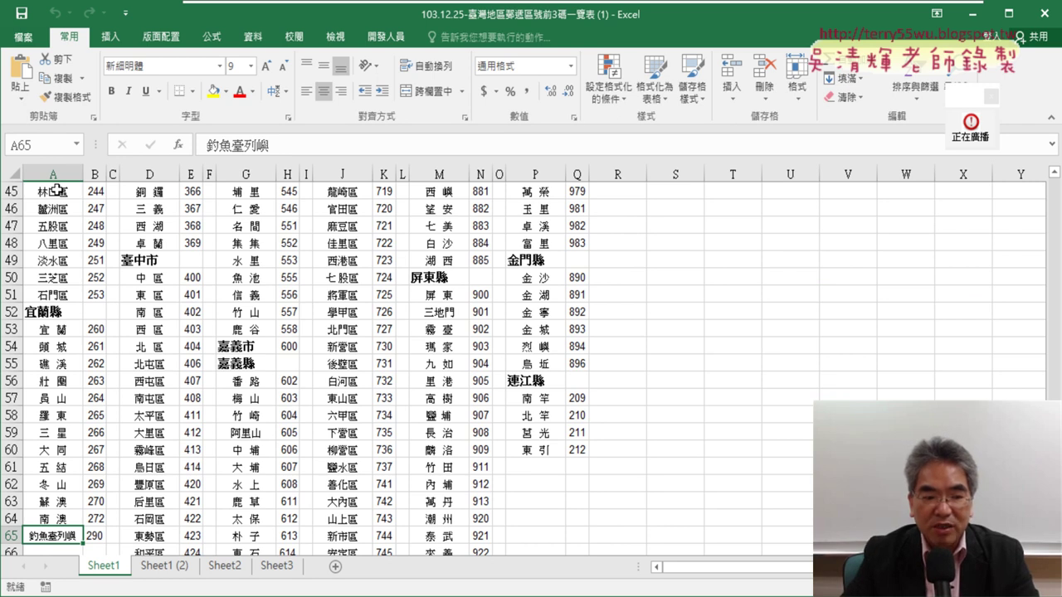
key(Down)
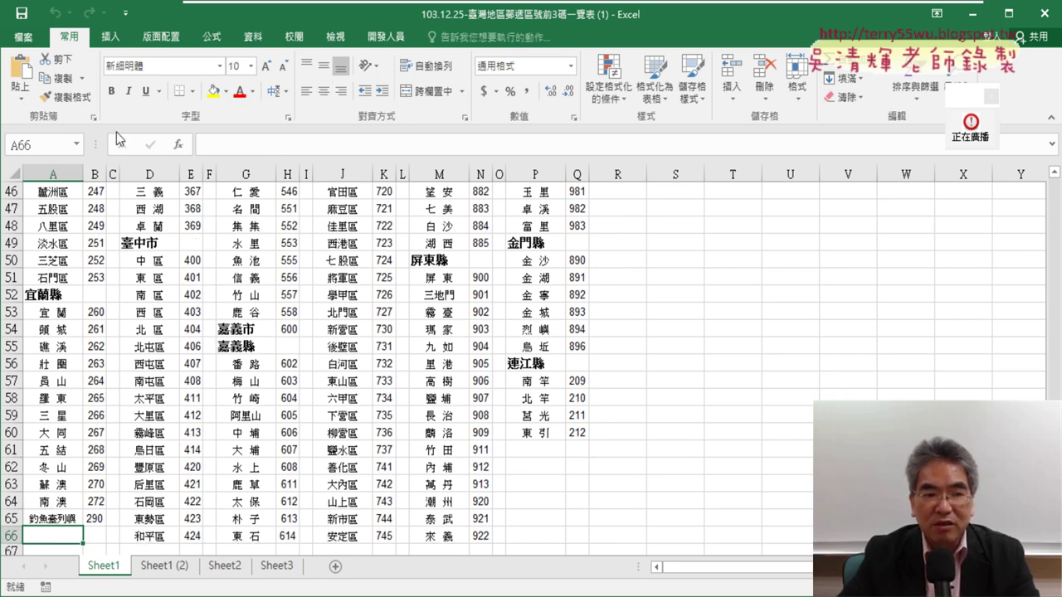
scroll(565, 200, up, 15)
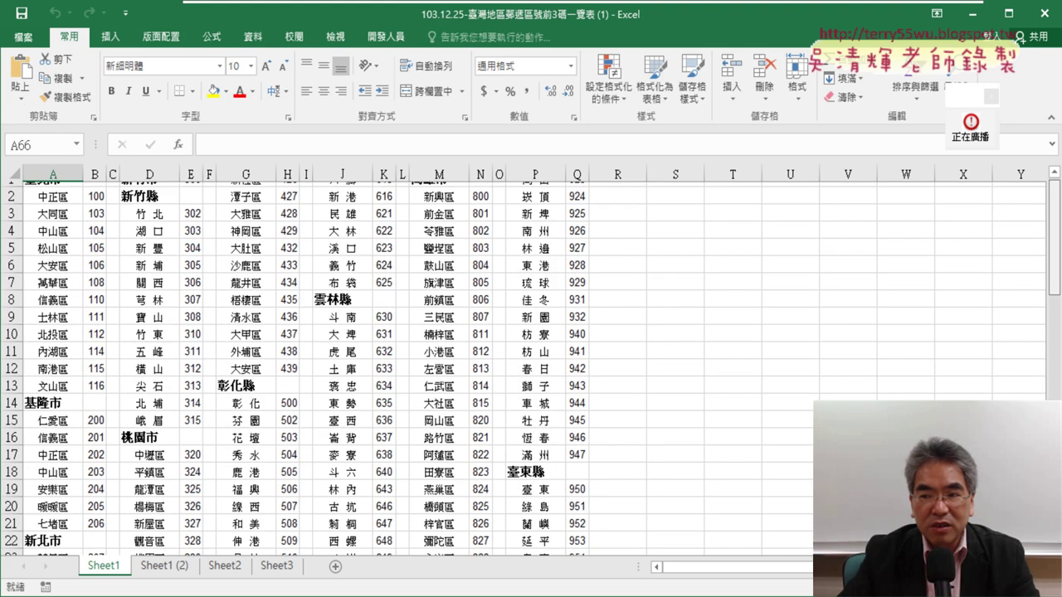
drag(135, 192, 187, 324)
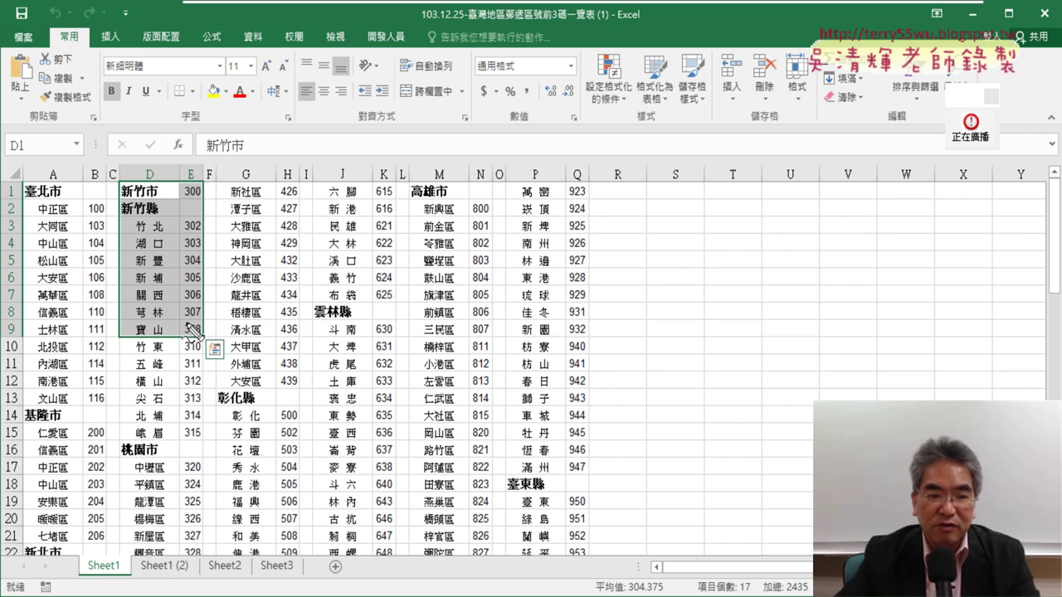
Mark up the copy plan in red ink: write 'Copy', bracket the D:E block, arrow down column A, then clear it
mouse_move(274, 219)
mouse_down()
mouse_move(233, 248)
mouse_move(274, 250)
mouse_move(294, 290)
mouse_up()
mouse_move(297, 249)
mouse_down()
mouse_move(299, 265)
mouse_move(326, 264)
mouse_move(309, 290)
mouse_up()
mouse_move(122, 186)
mouse_down()
mouse_move(117, 272)
mouse_move(202, 272)
mouse_up()
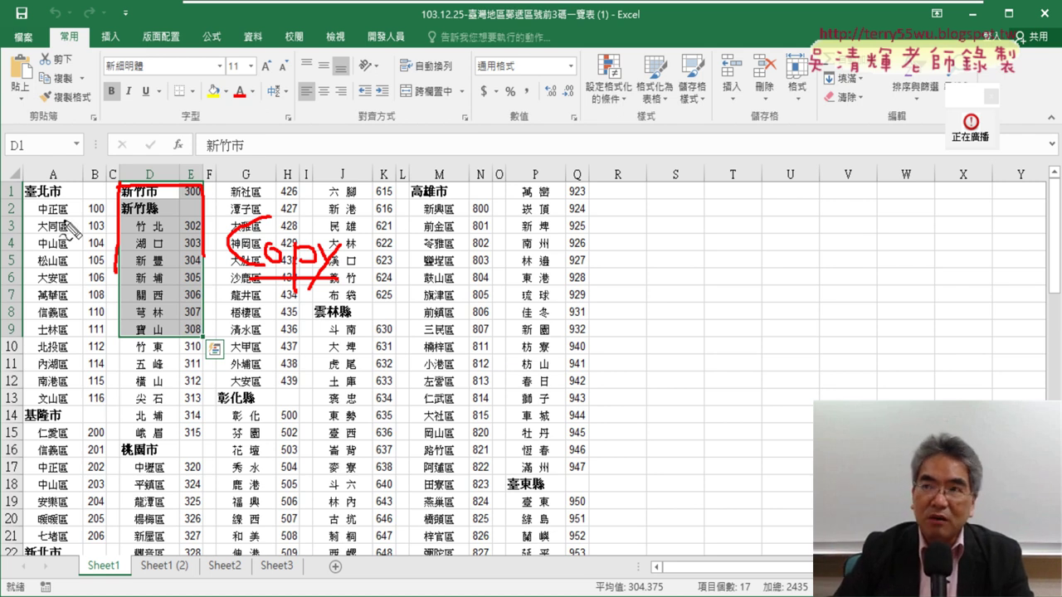
mouse_move(59, 201)
mouse_down()
mouse_move(66, 289)
mouse_move(77, 268)
mouse_up()
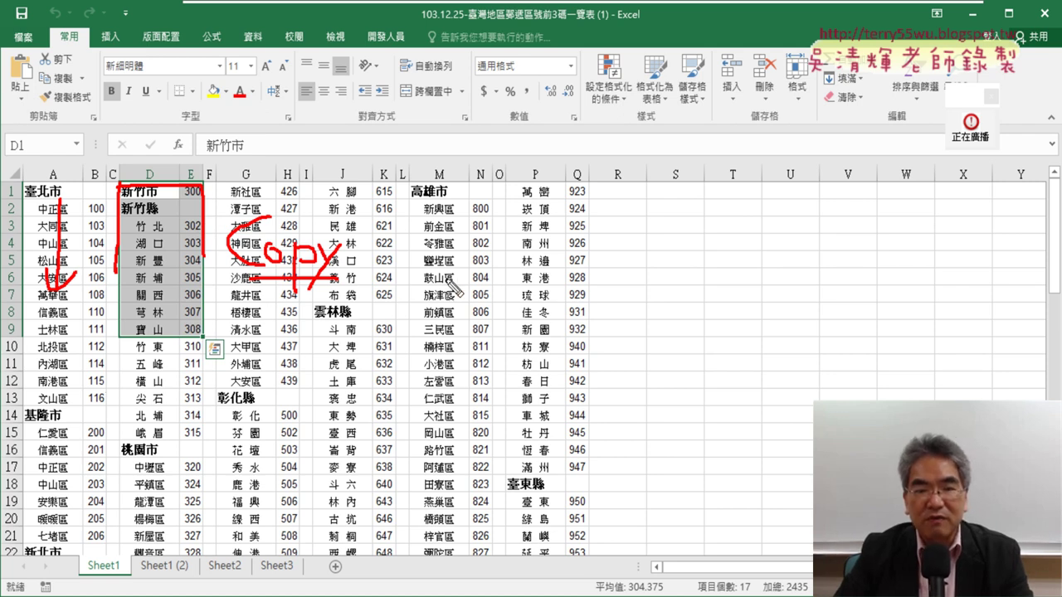
key(Escape)
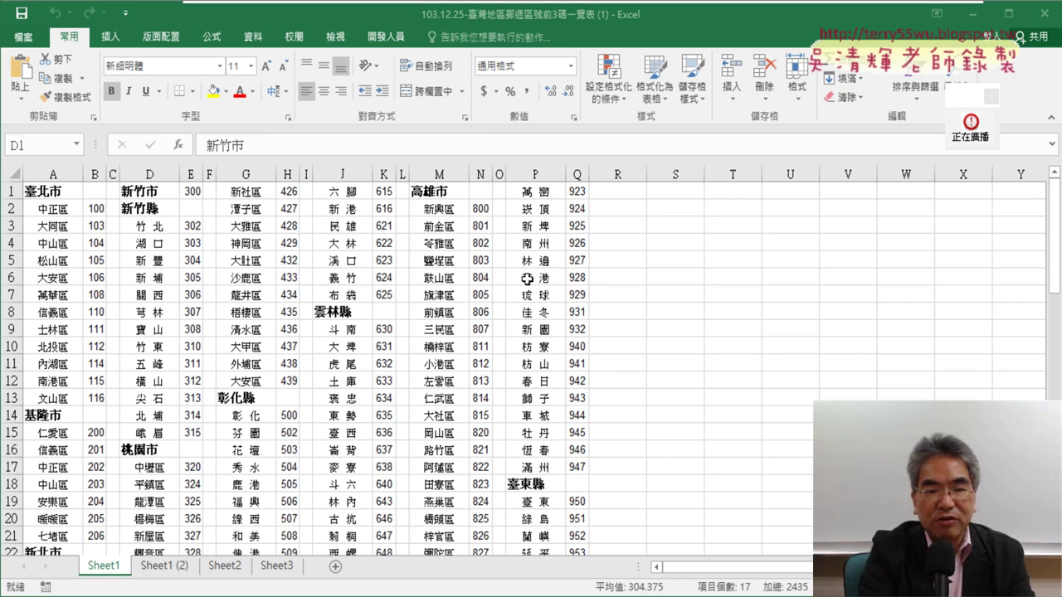
click(164, 566)
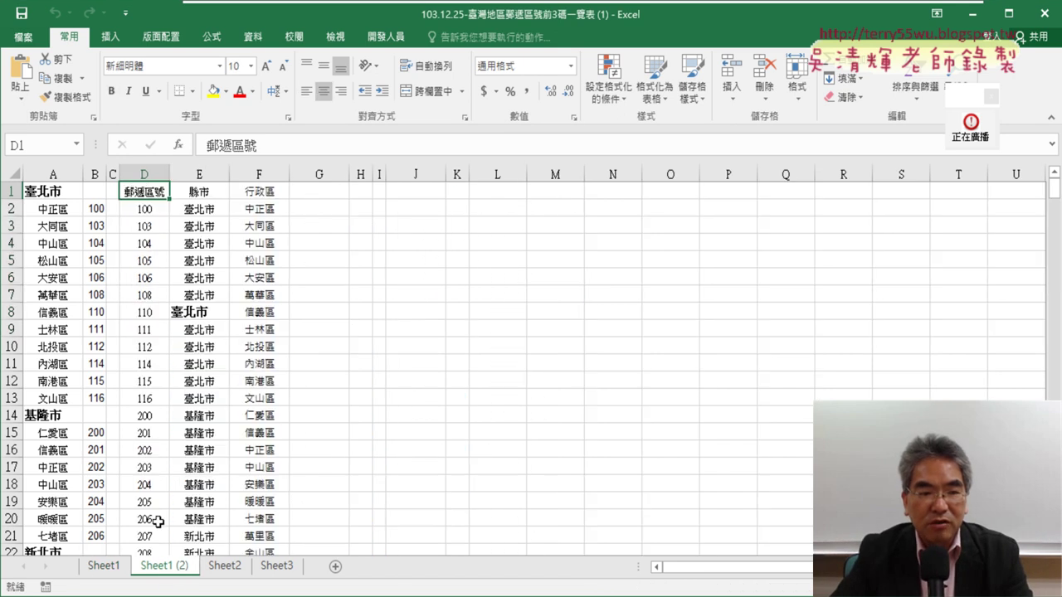
click(51, 192)
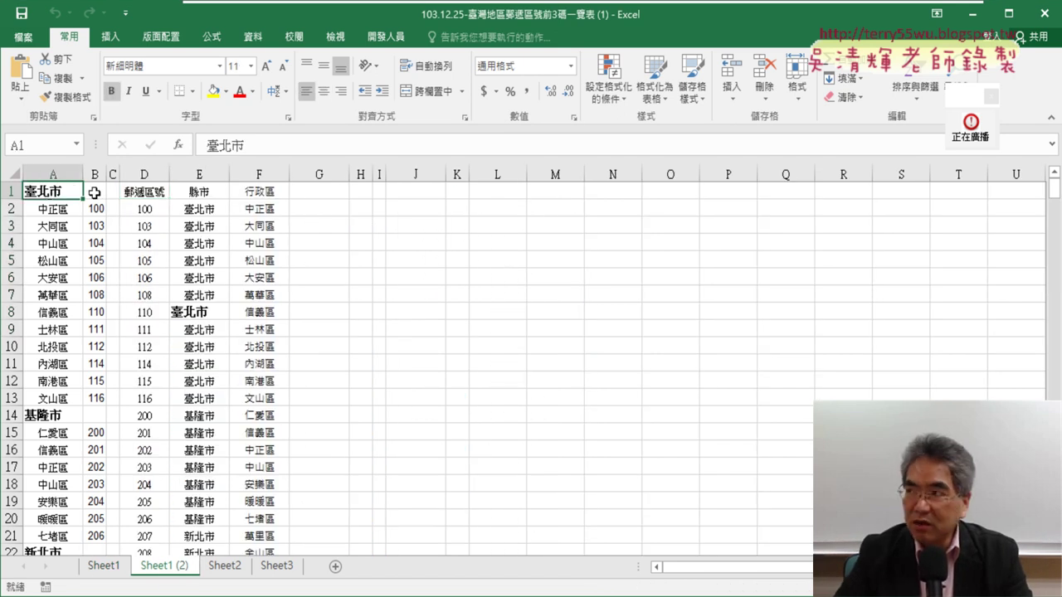
key(ctrl+Down)
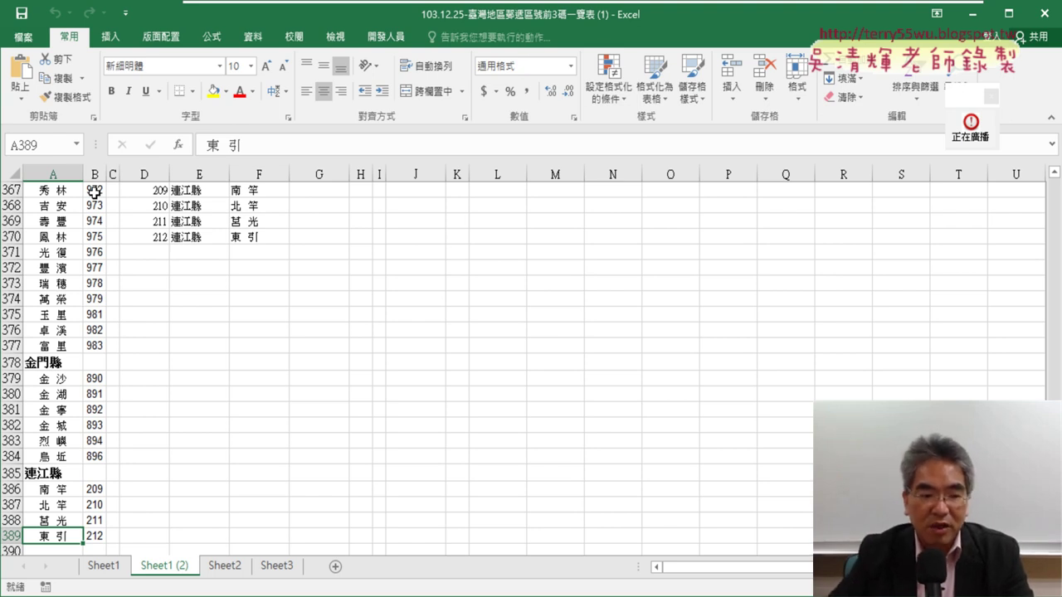
mouse_move(209, 596)
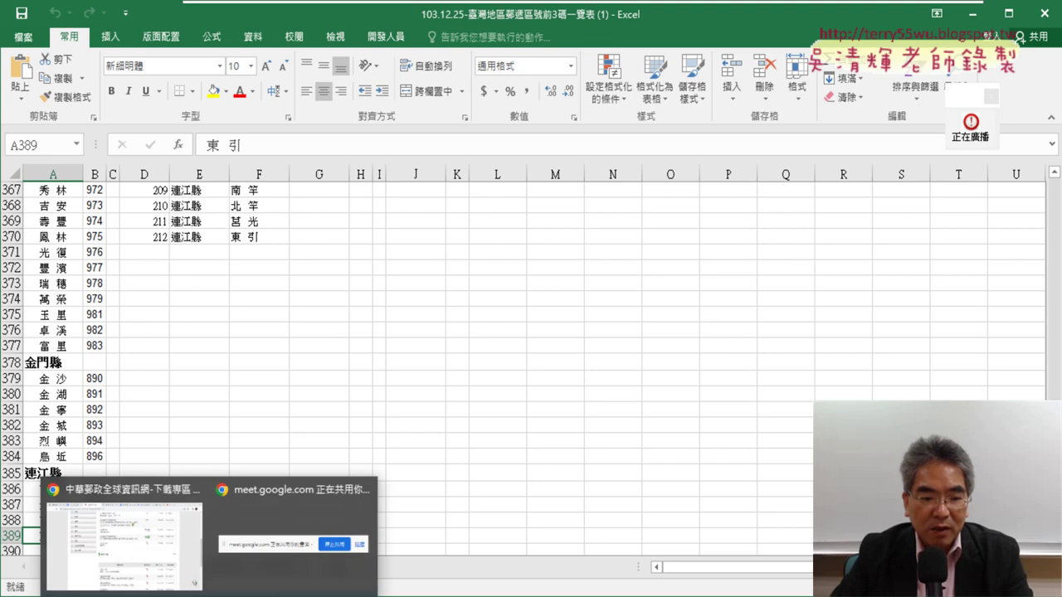
click(167, 541)
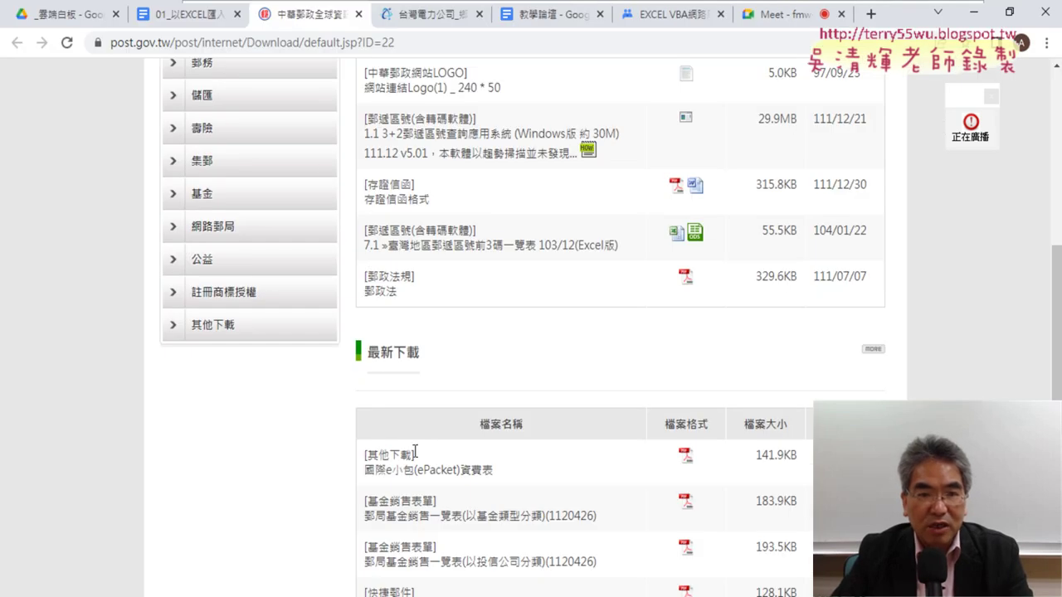
click(188, 20)
scroll(493, 279, up, 4)
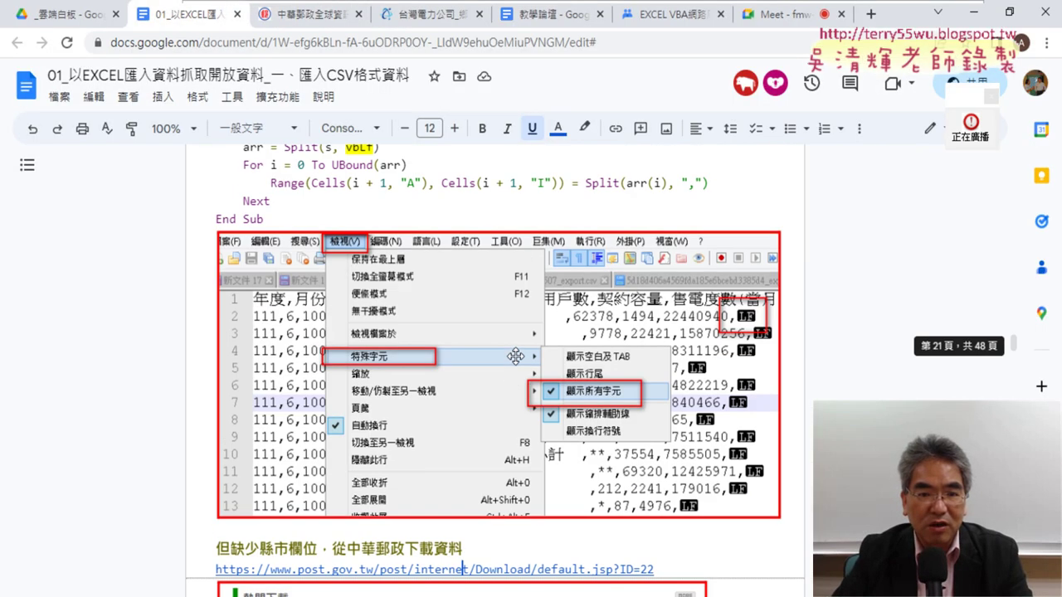
scroll(516, 355, up, 2)
scroll(516, 356, up, 2)
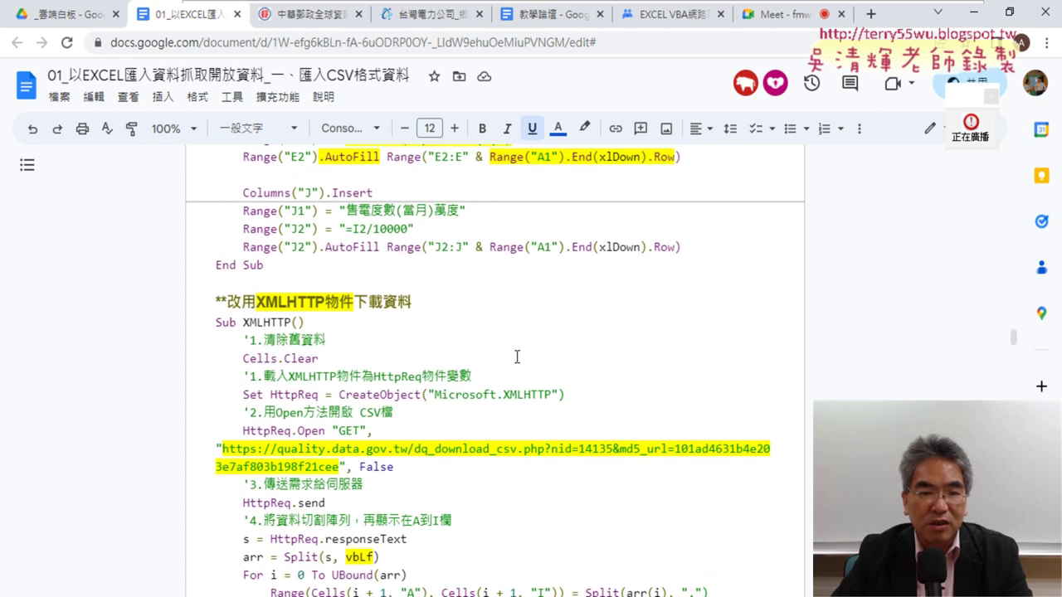
scroll(516, 356, up, 3)
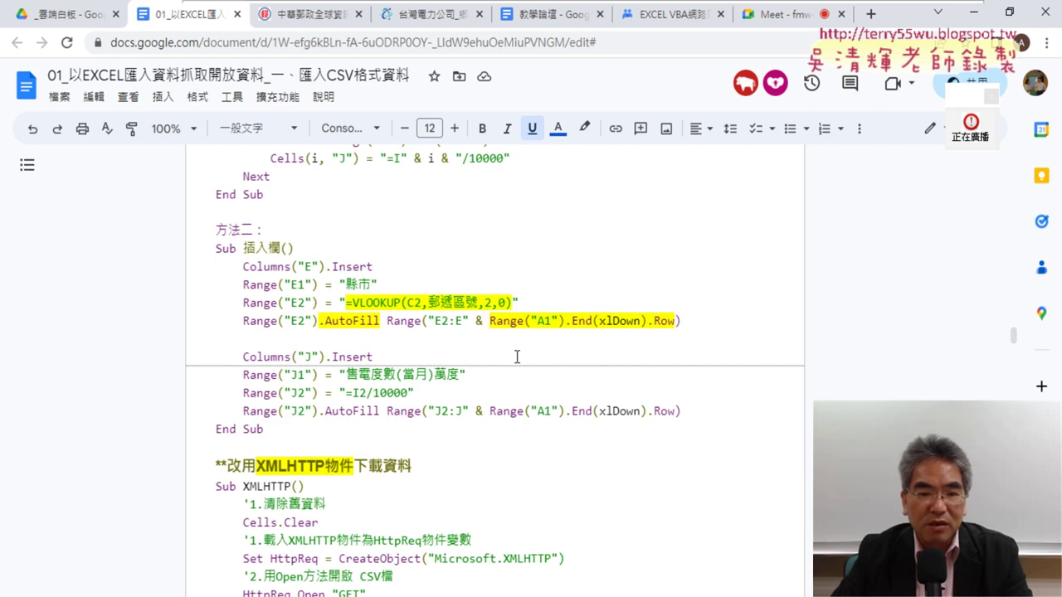
scroll(516, 356, up, 2)
scroll(516, 355, up, 3)
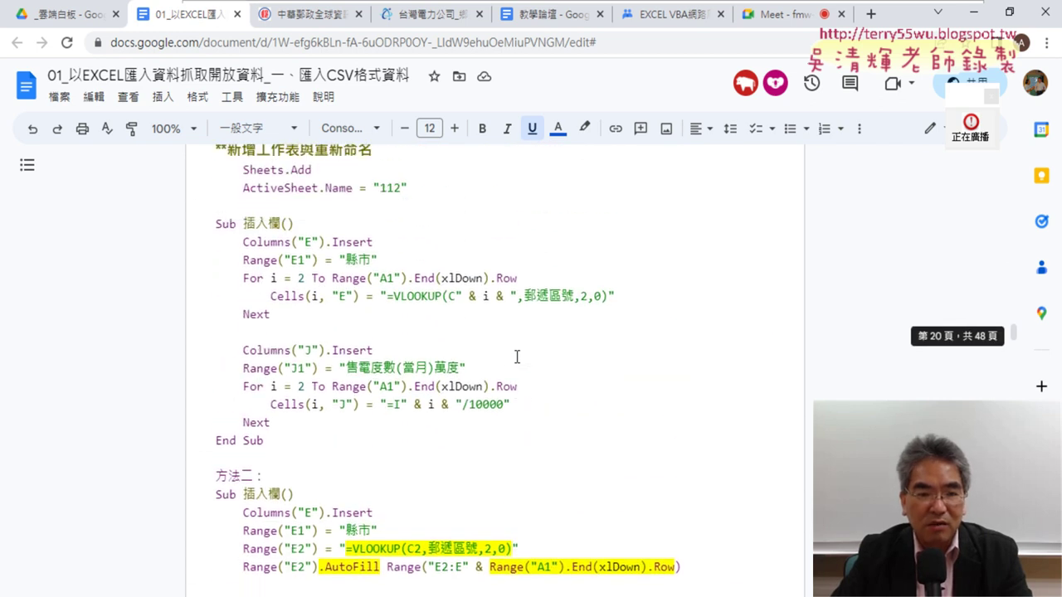
scroll(516, 356, up, 3)
scroll(515, 356, up, 2)
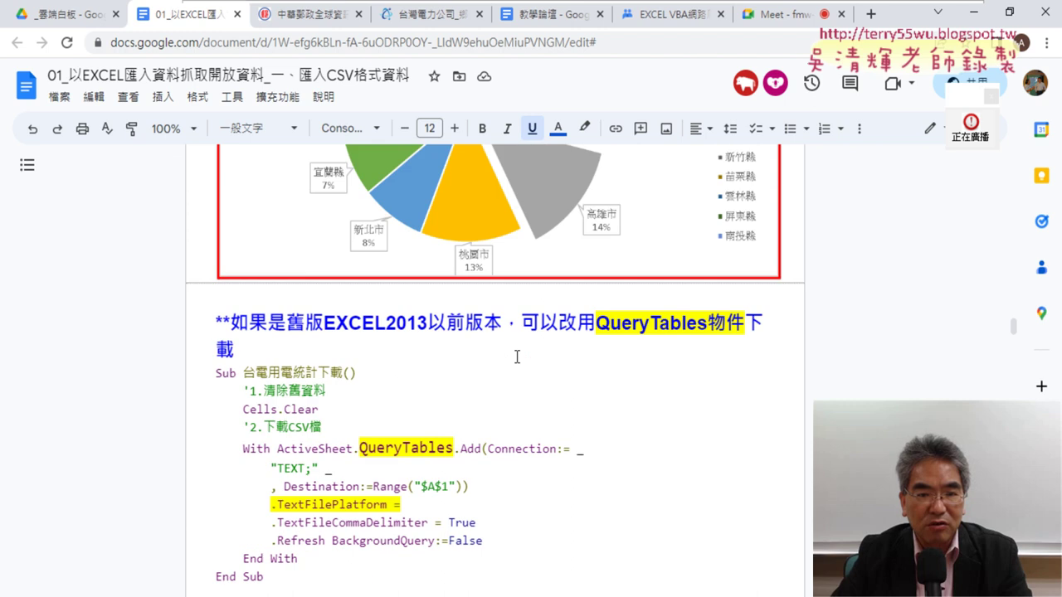
scroll(515, 356, up, 5)
scroll(516, 355, up, 3)
scroll(516, 356, up, 3)
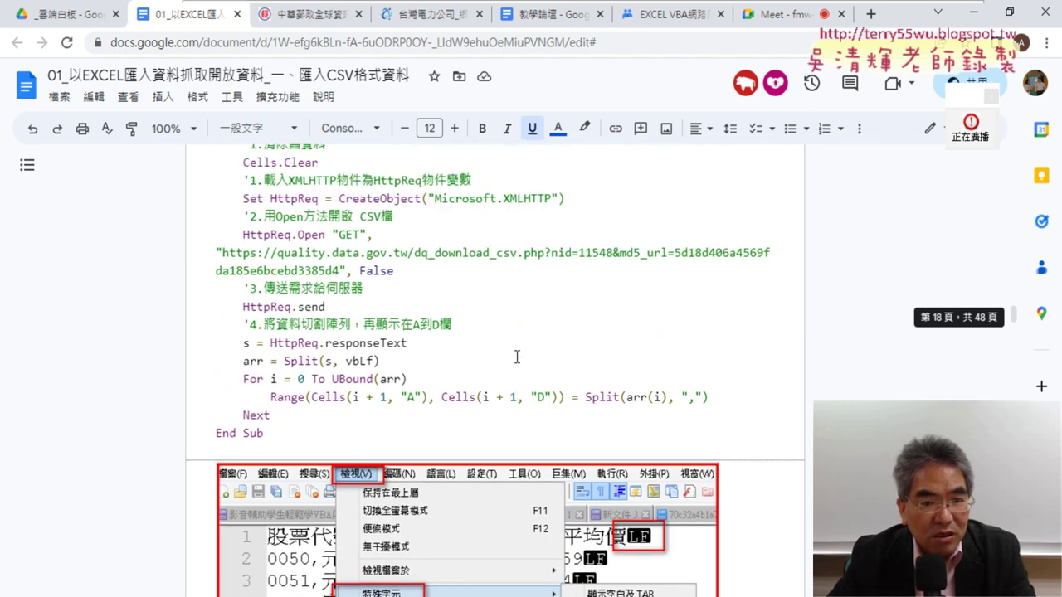
scroll(516, 355, up, 3)
scroll(516, 356, down, 3)
scroll(516, 356, down, 3)
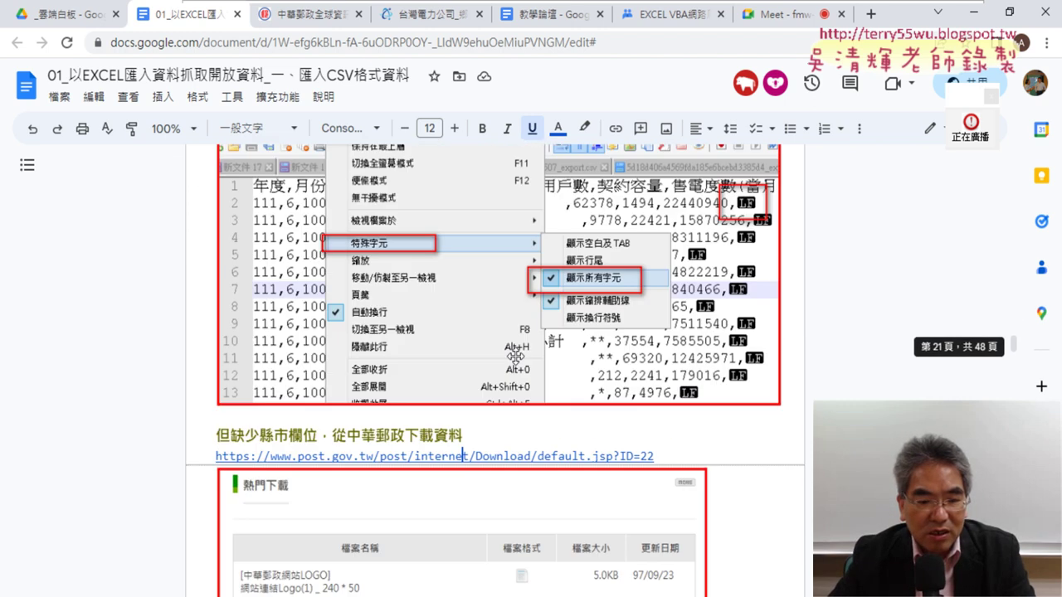
scroll(516, 356, down, 2)
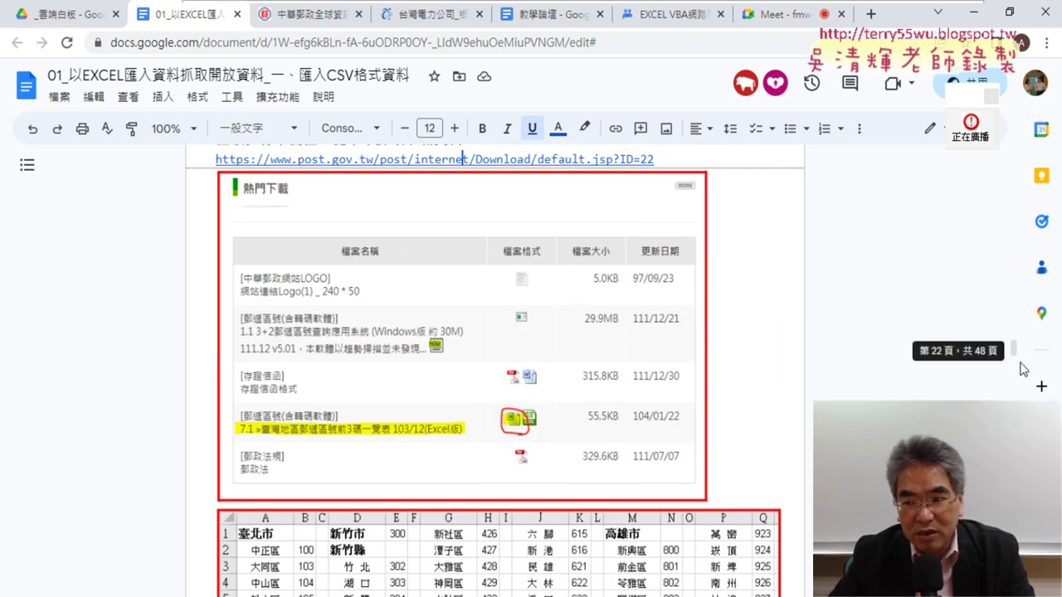
scroll(719, 365, down, 4)
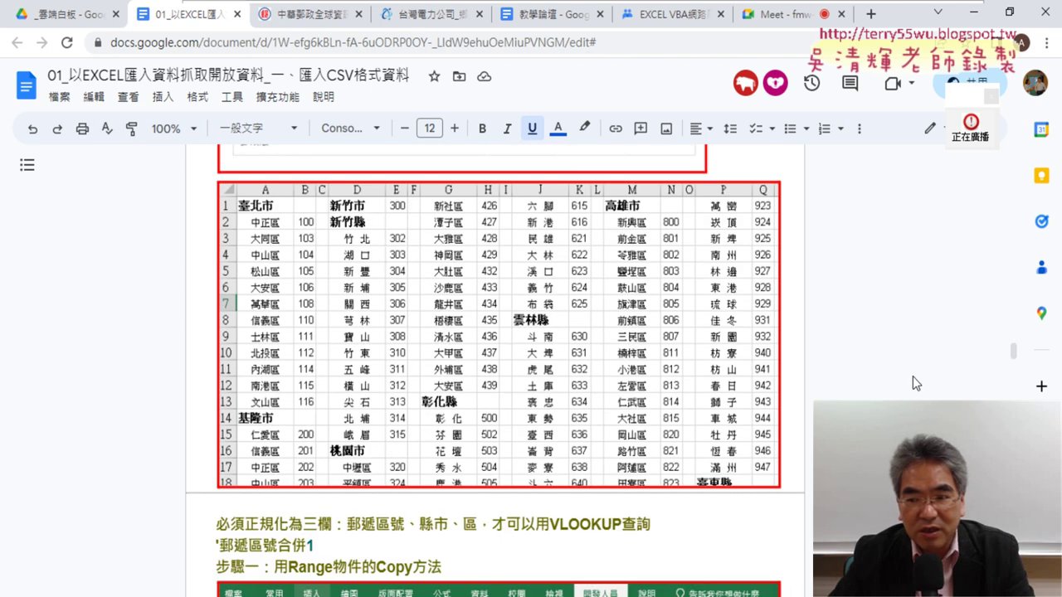
mouse_move(1012, 359)
scroll(1012, 359, down, 2)
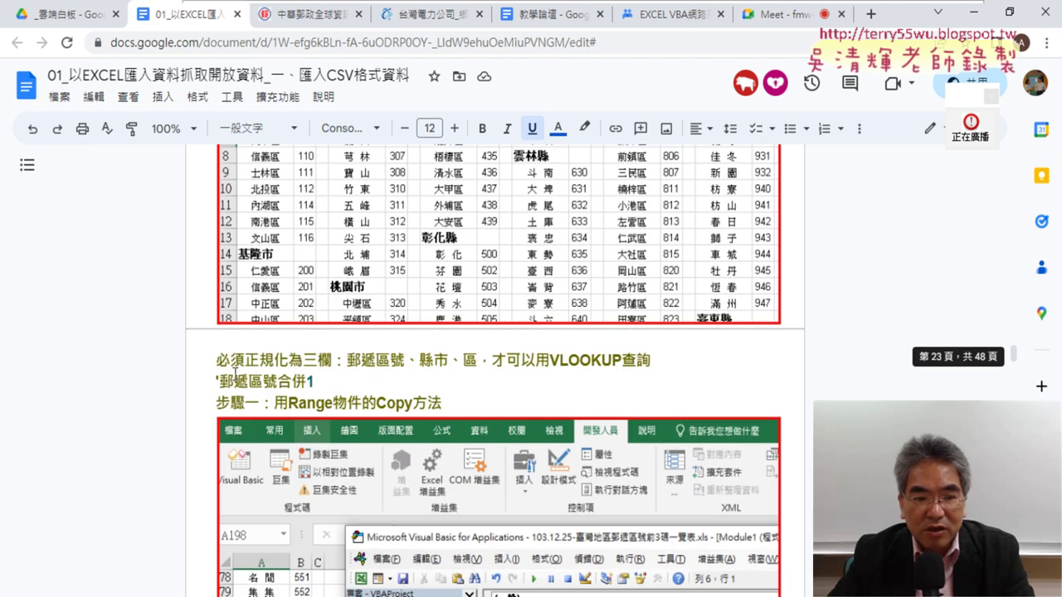
click(217, 360)
drag(217, 359, 333, 365)
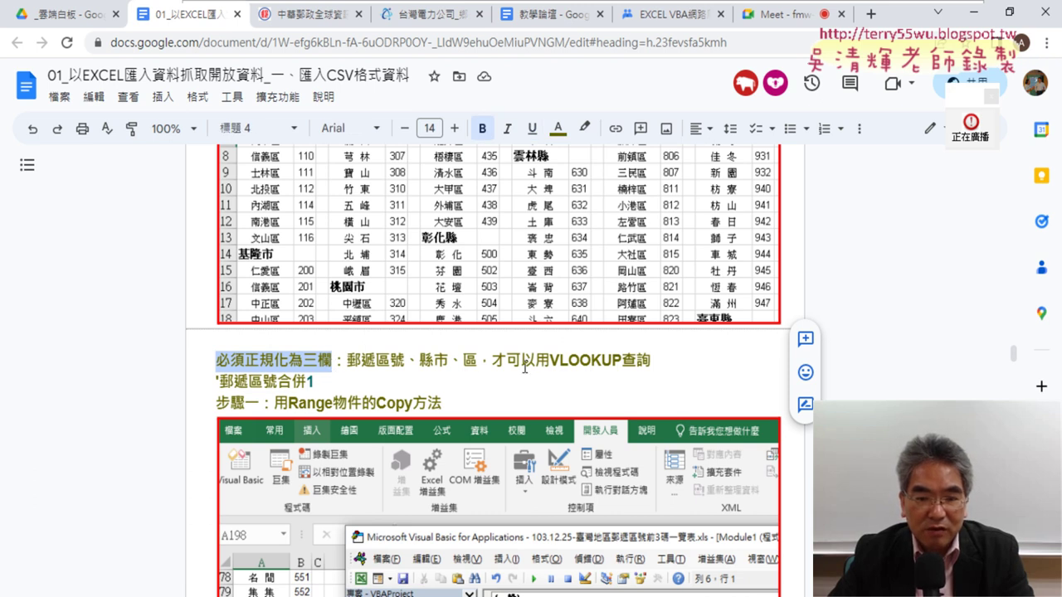
drag(549, 360, 651, 362)
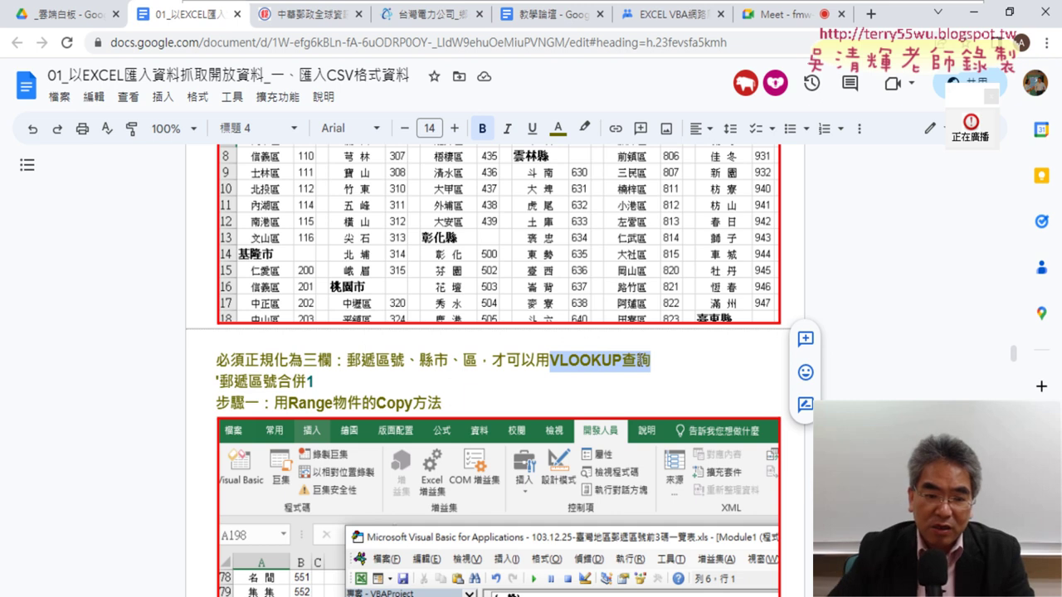
scroll(456, 369, down, 2)
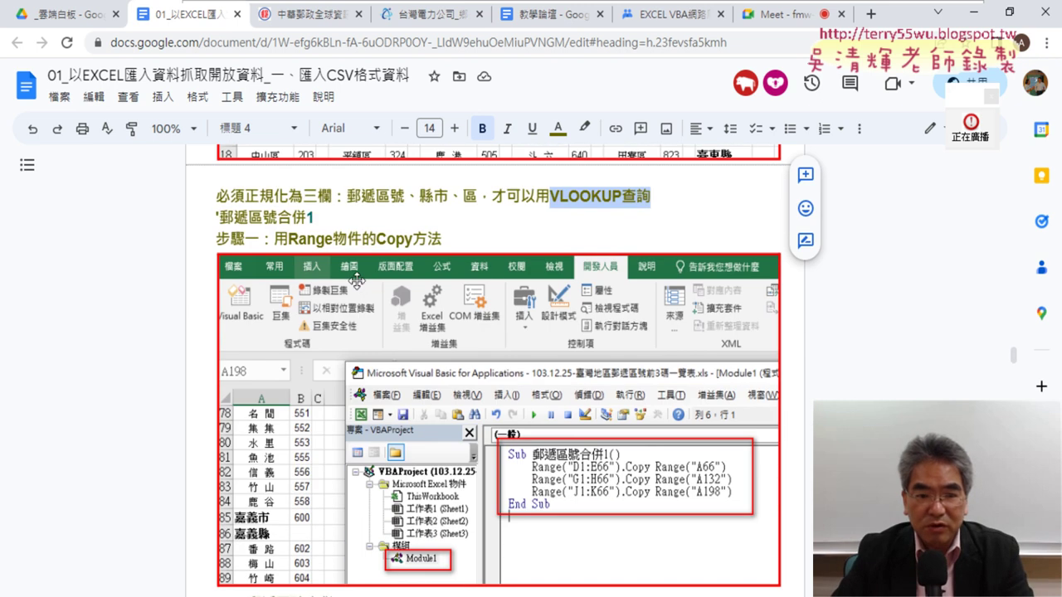
drag(287, 240, 362, 240)
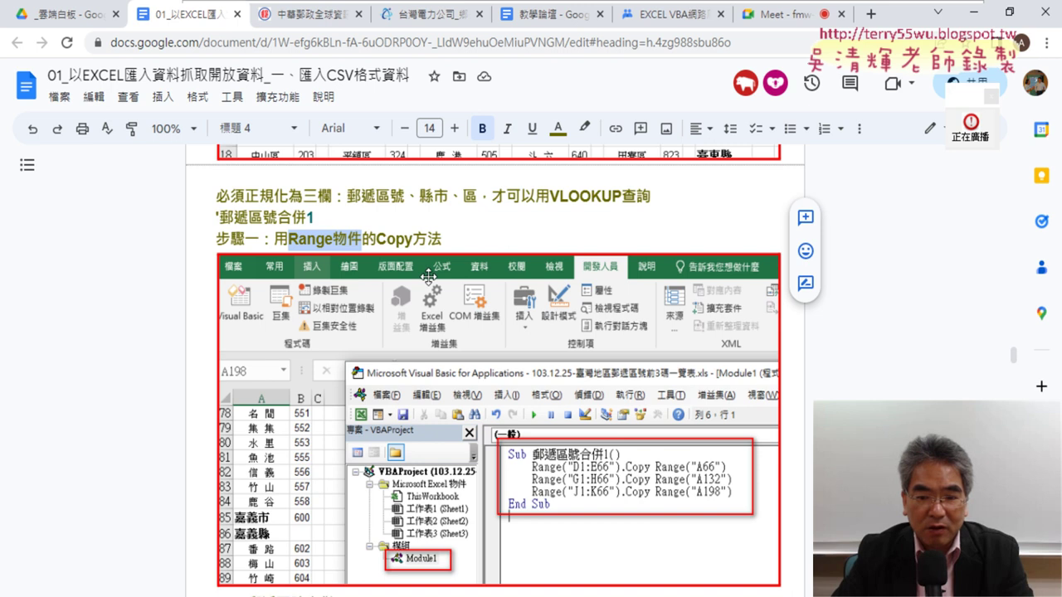
scroll(429, 277, down, 2)
scroll(623, 355, down, 2)
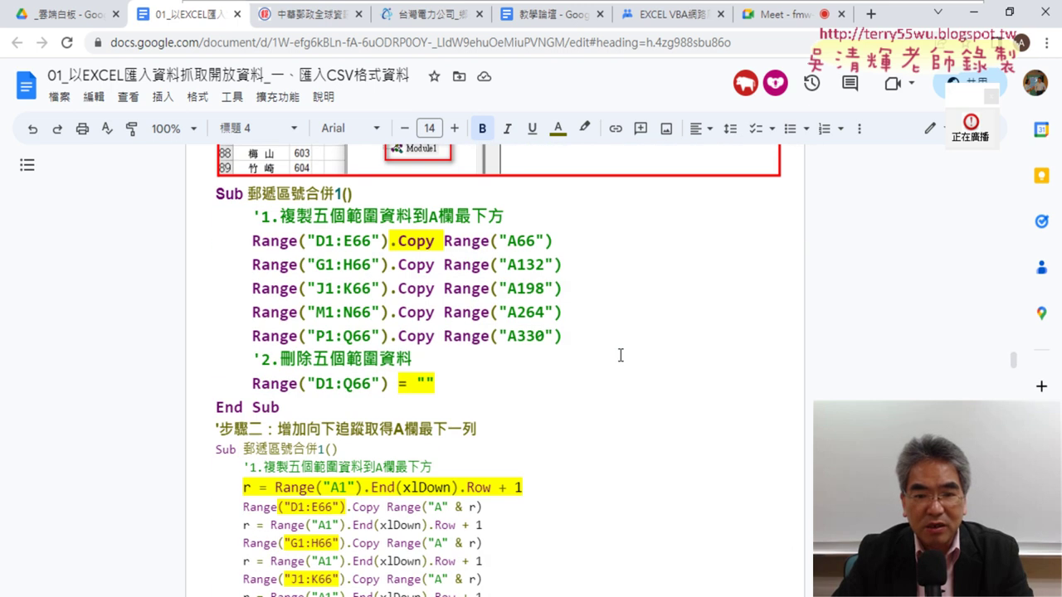
scroll(621, 356, up, 1)
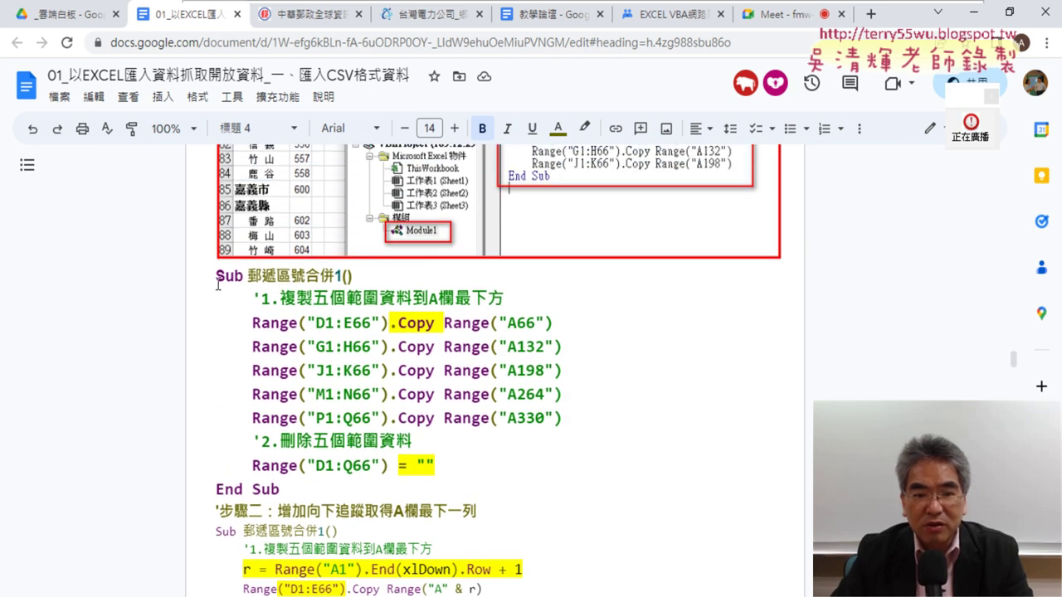
drag(252, 323, 443, 324)
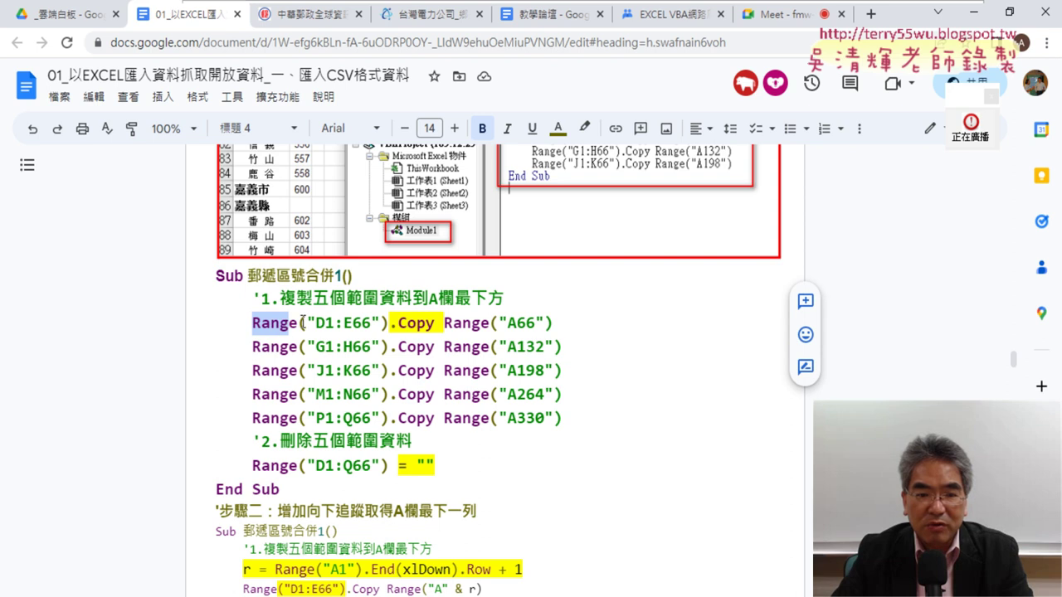
click(522, 326)
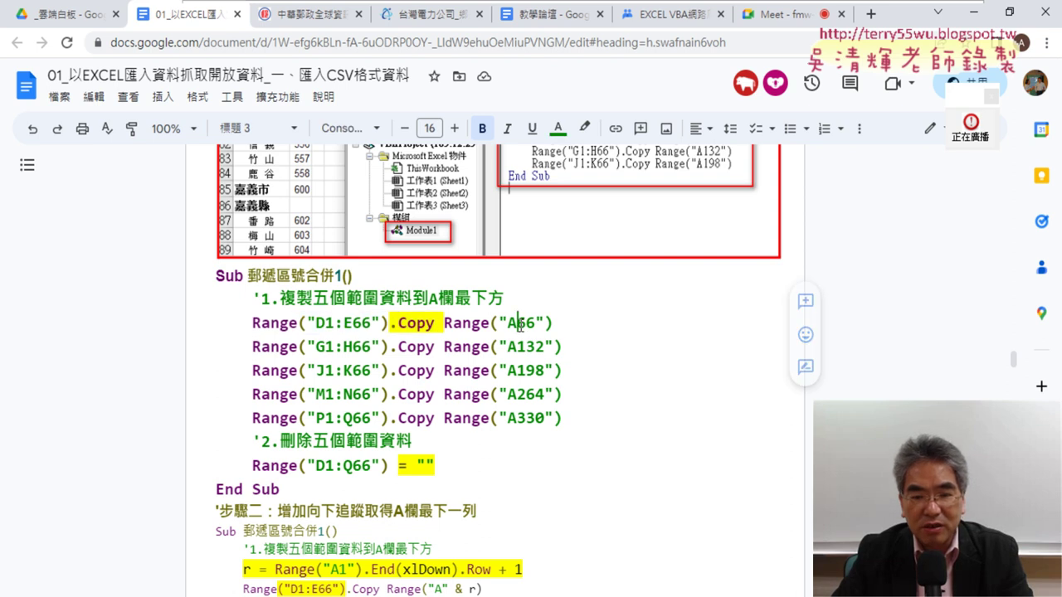
mouse_move(518, 325)
mouse_down()
mouse_move(535, 326)
mouse_move(545, 371)
mouse_up()
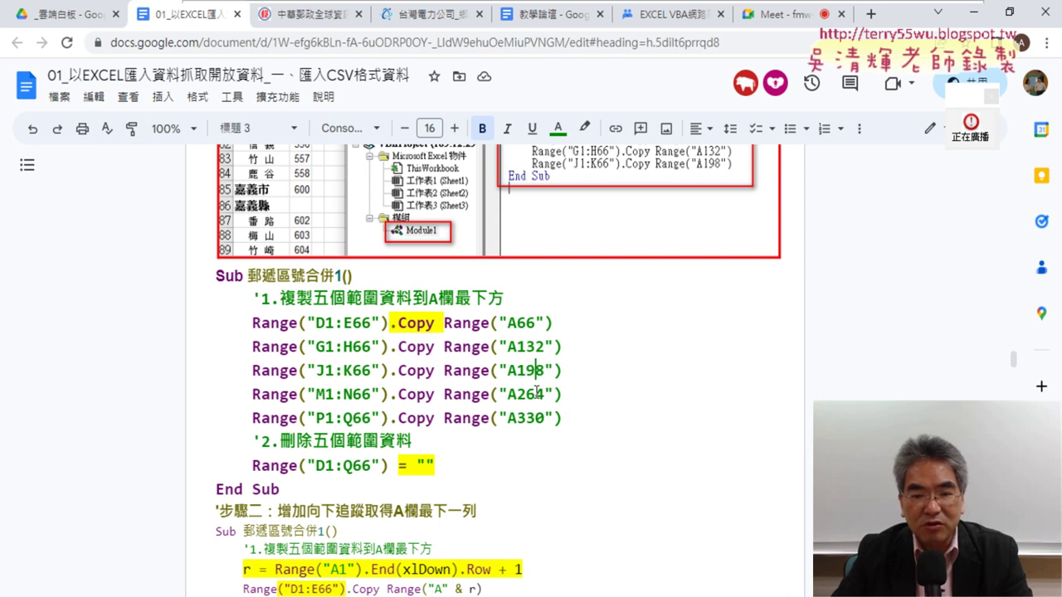
scroll(564, 398, down, 3)
drag(541, 325, 247, 324)
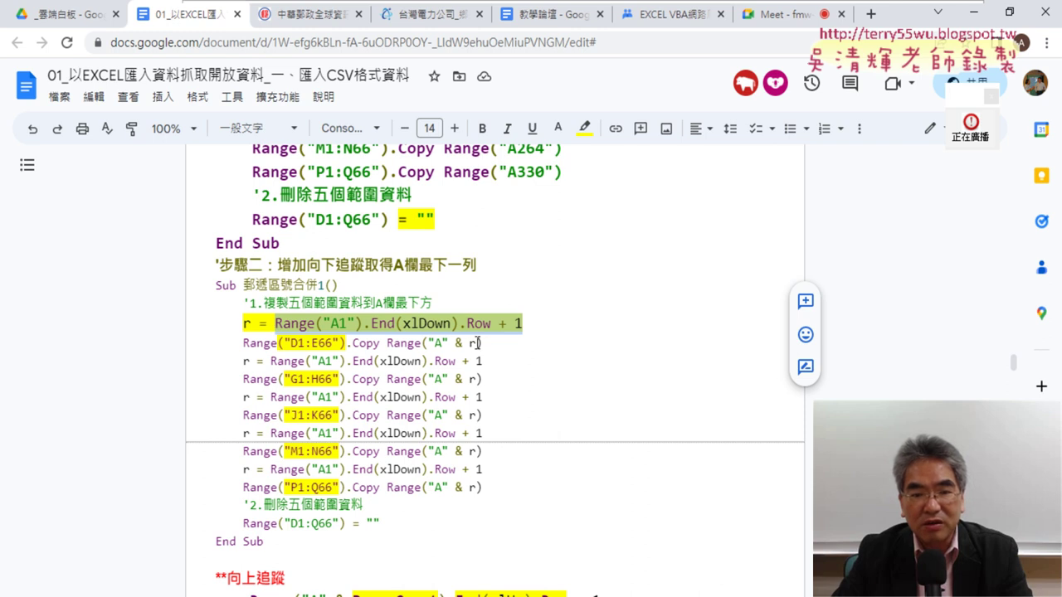
drag(480, 343, 449, 342)
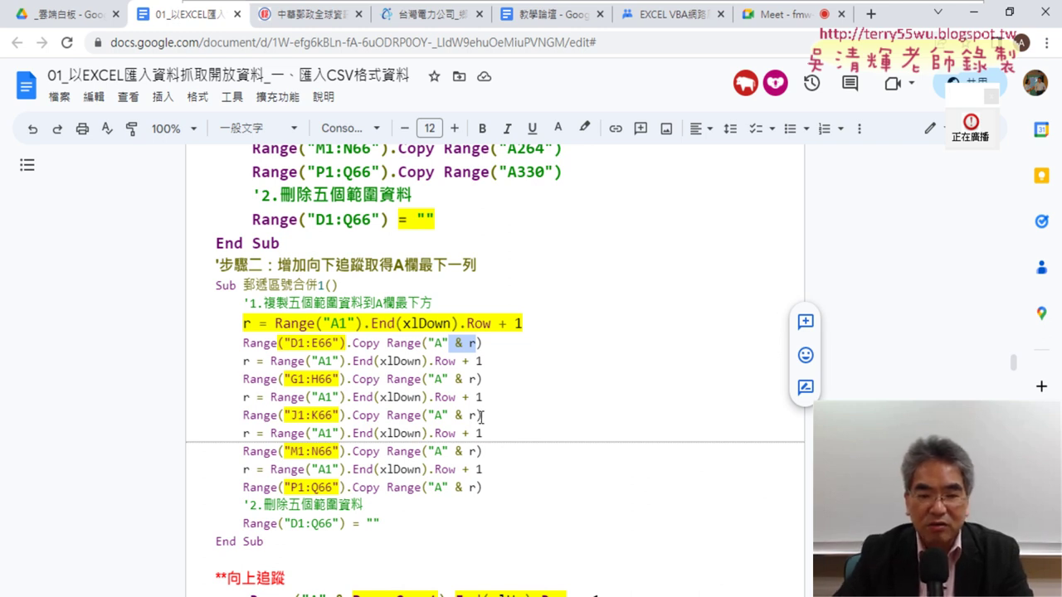
drag(492, 489, 187, 355)
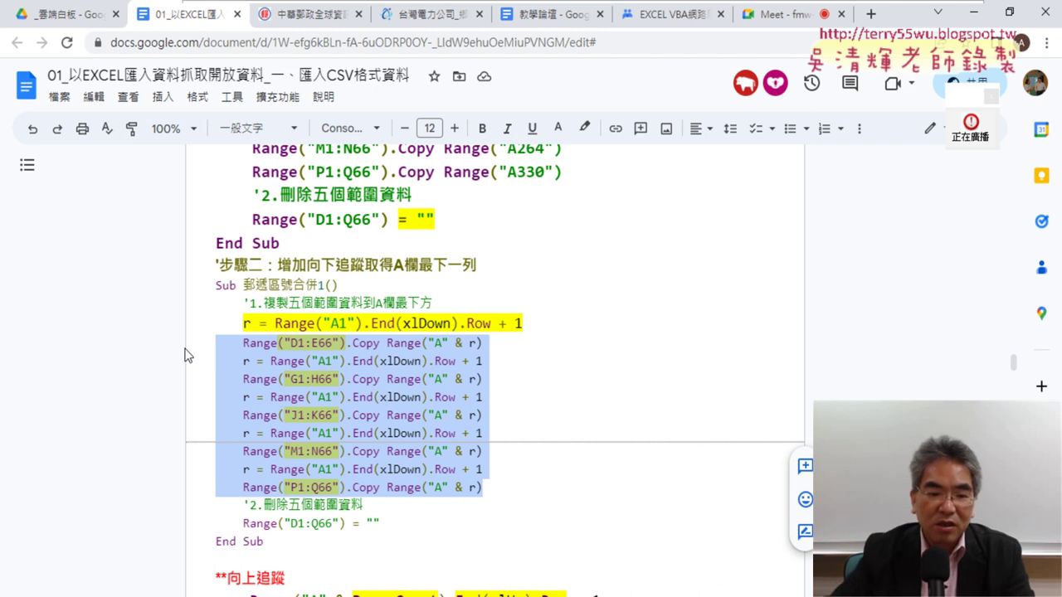
drag(384, 524, 245, 524)
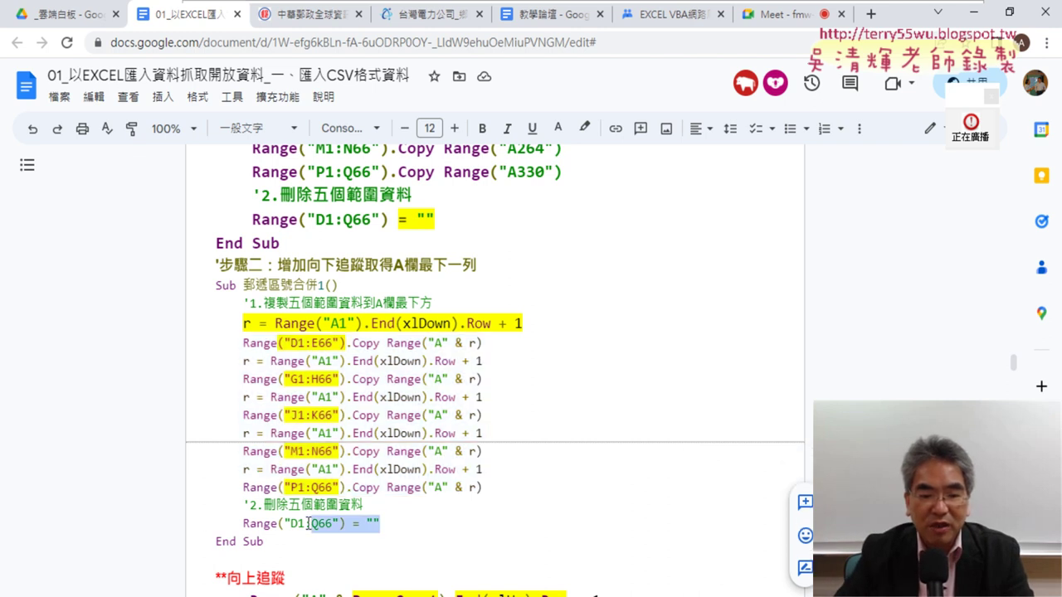
Select the = "" part of the clearing line and enlarge it to size 20
scroll(462, 527, down, 2)
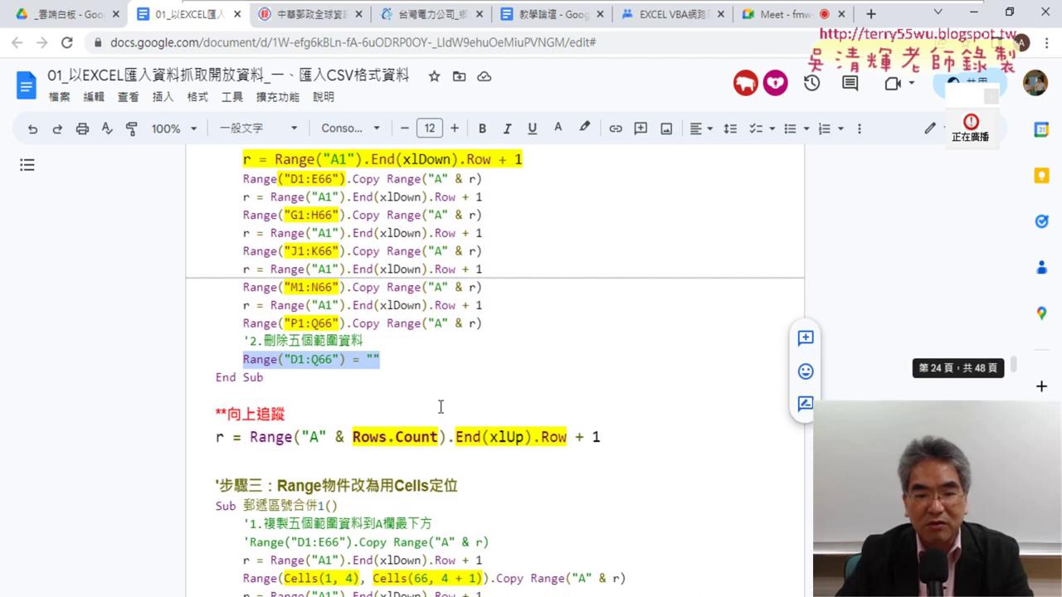
click(353, 360)
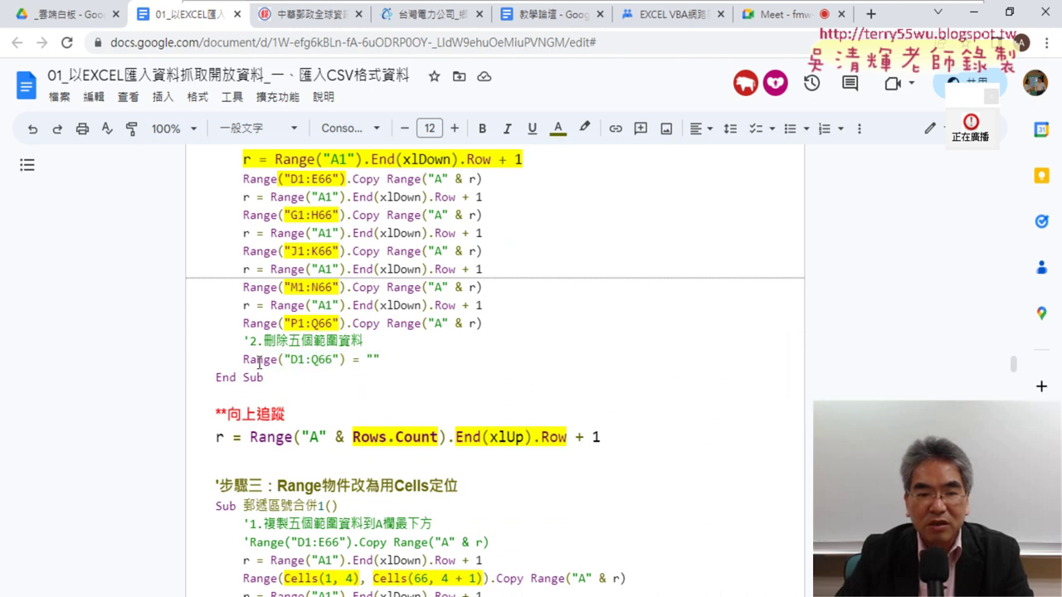
drag(246, 362, 352, 362)
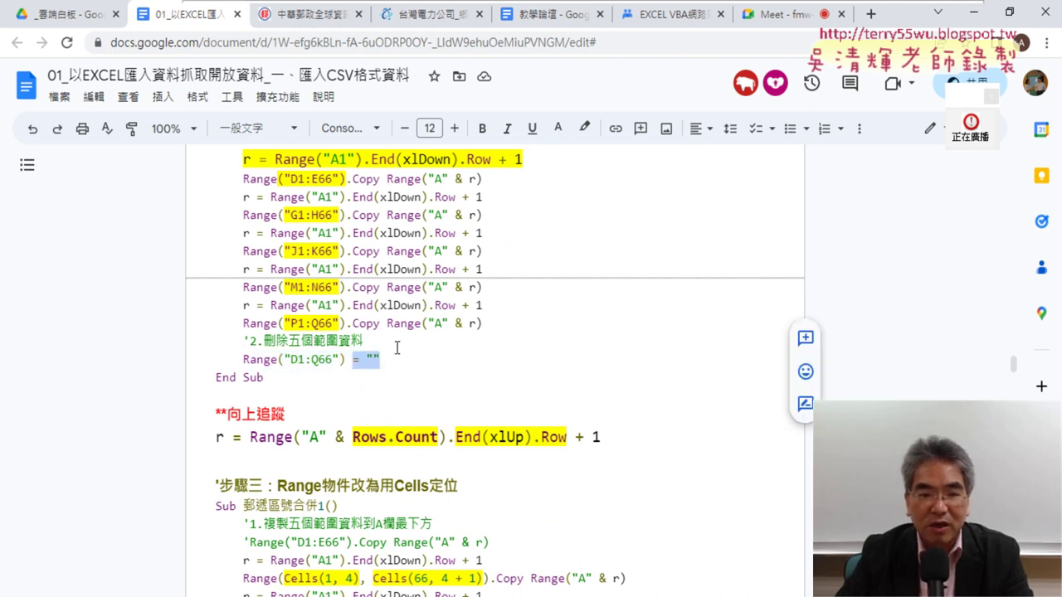
click(453, 128)
click(454, 127)
click(454, 128)
click(454, 128)
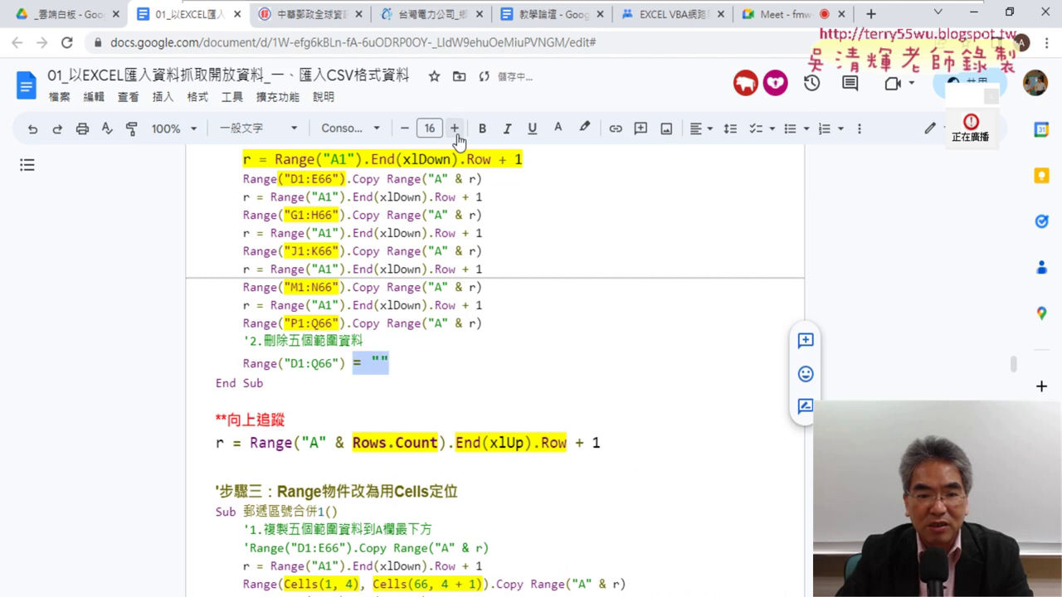
click(454, 127)
click(454, 127)
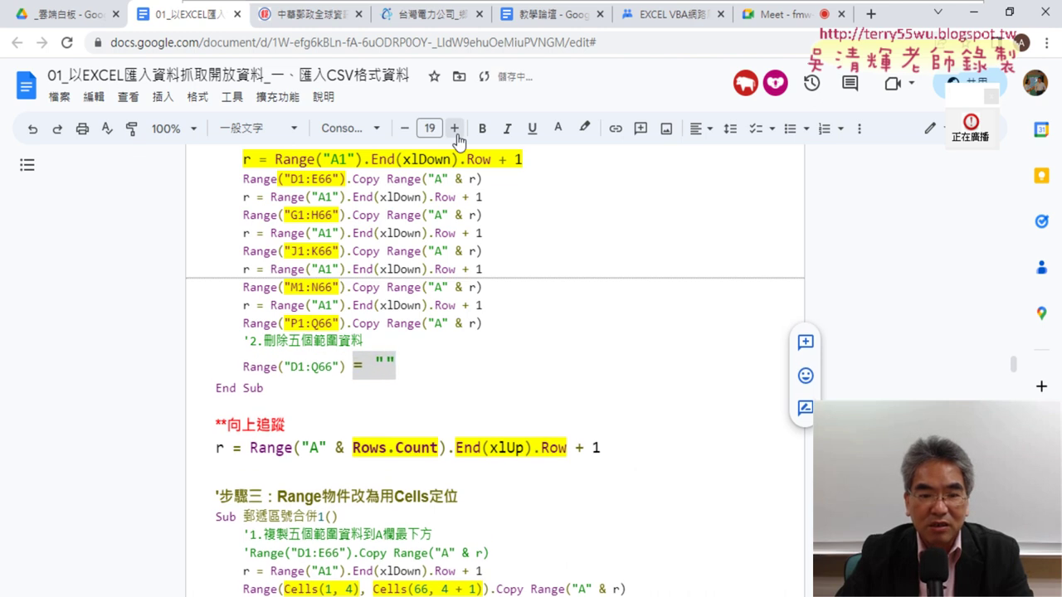
Highlight the = "" text in yellow and mark the empty quotes after the equals sign
click(584, 128)
click(642, 213)
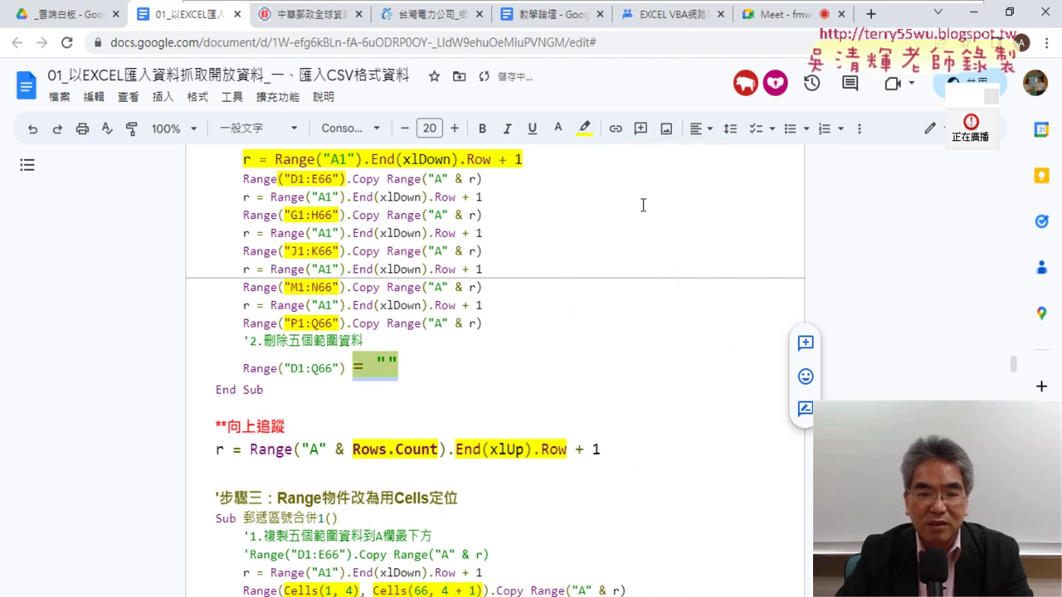
click(473, 330)
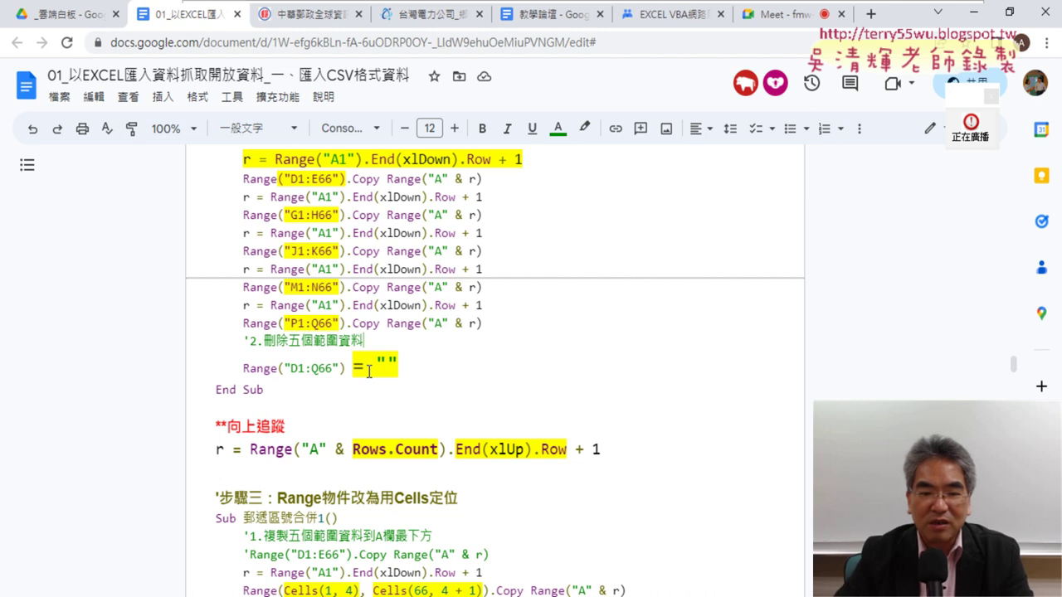
drag(399, 367, 367, 366)
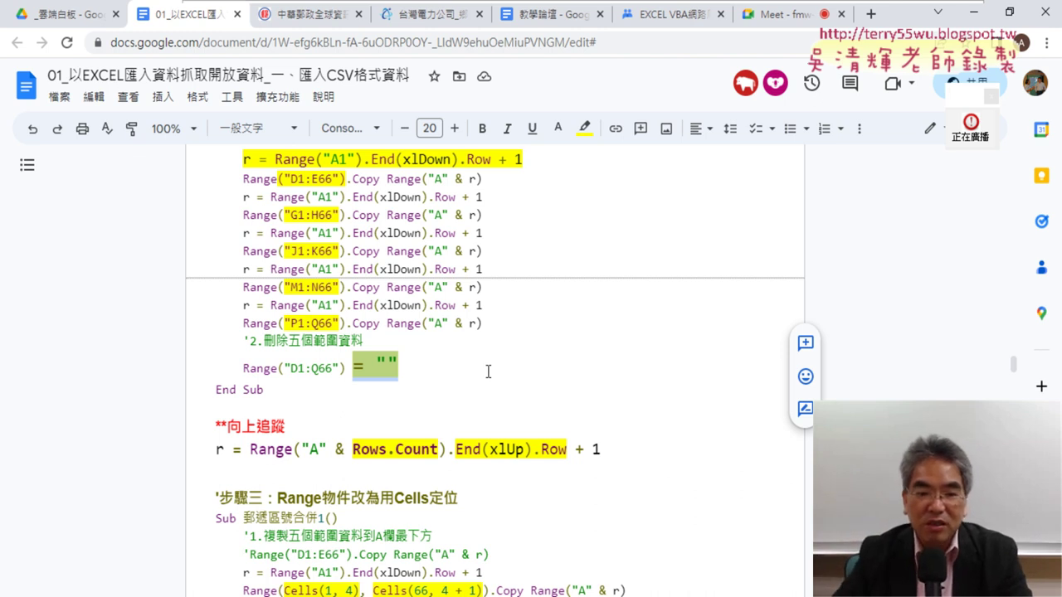
scroll(488, 371, down, 2)
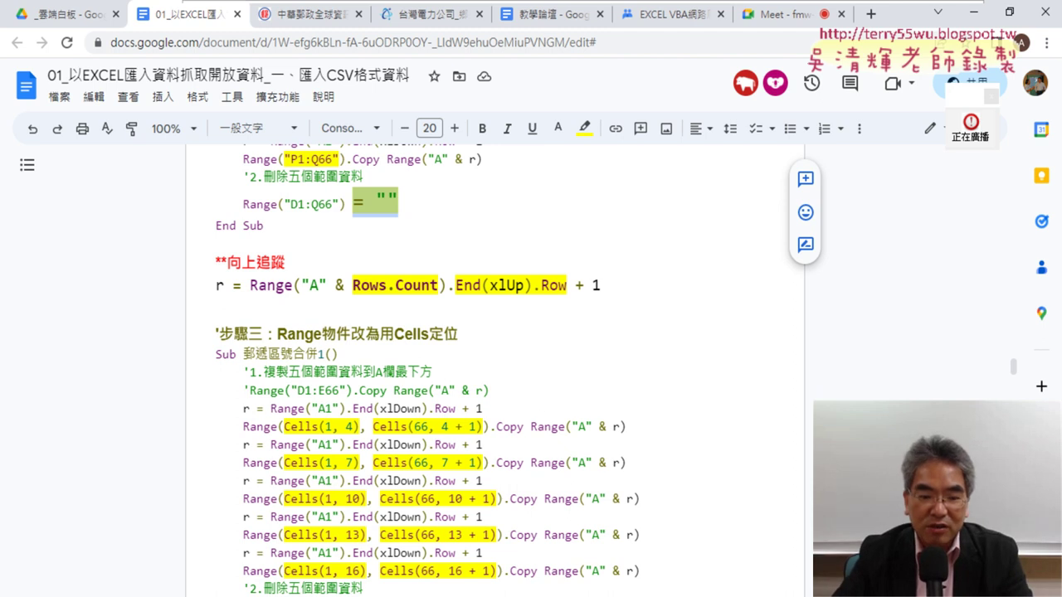
Bring the Excel workbook forward and jump to the top of Sheet1 (2)
mouse_move(249, 593)
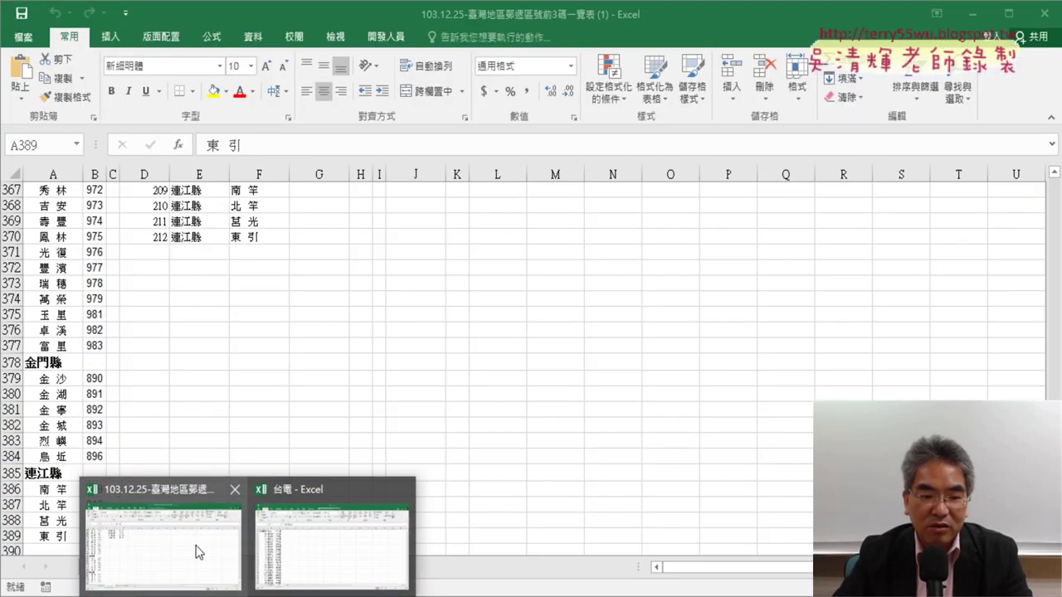
click(202, 550)
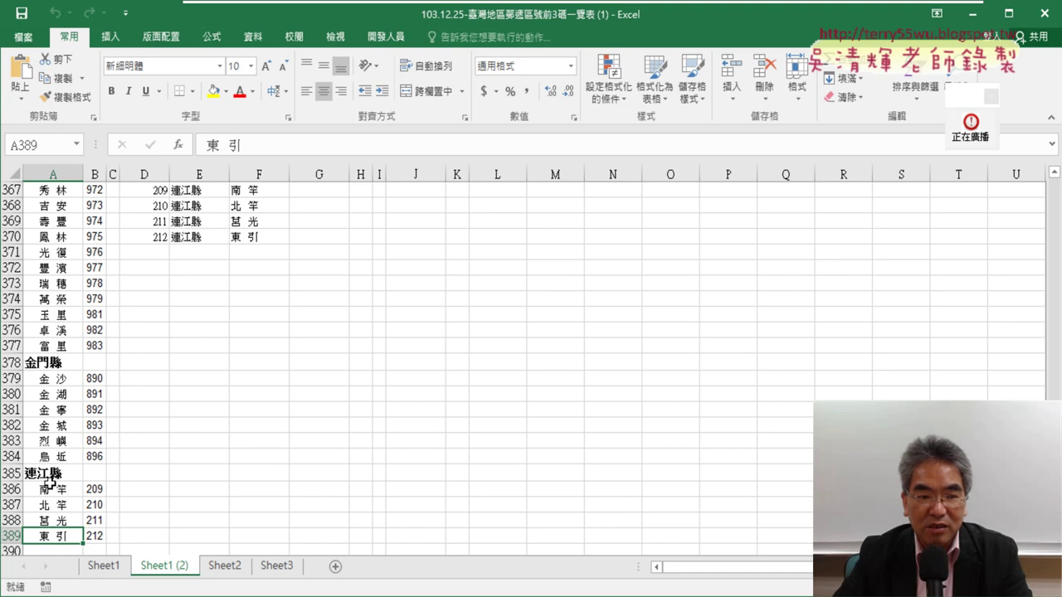
key(ctrl+Home)
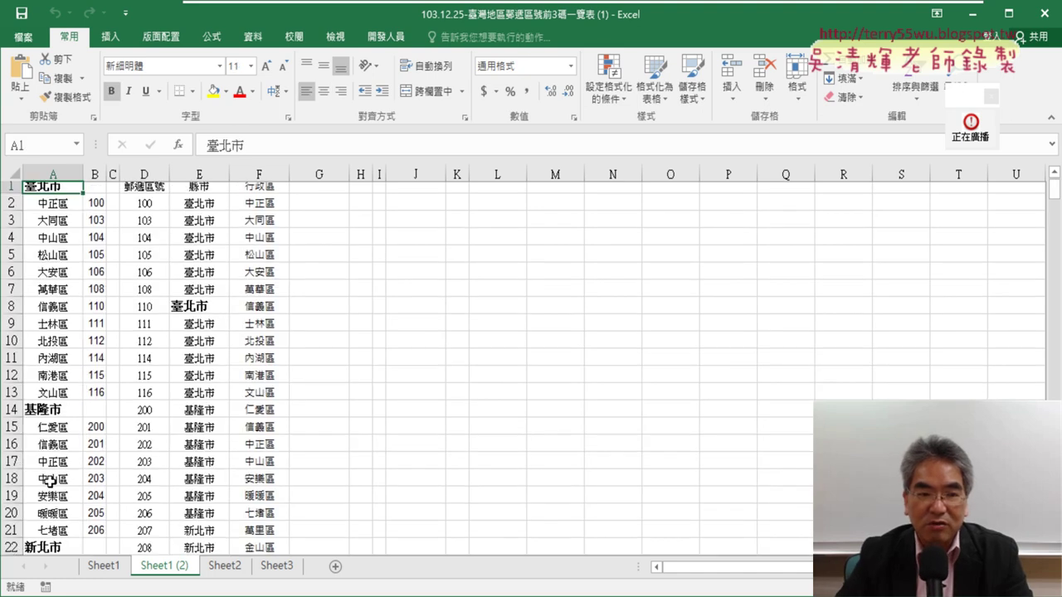
Point out columns A:B and the postal-code, county, district columns D:F, ending on cell A1 (臺北市)
drag(37, 165, 92, 167)
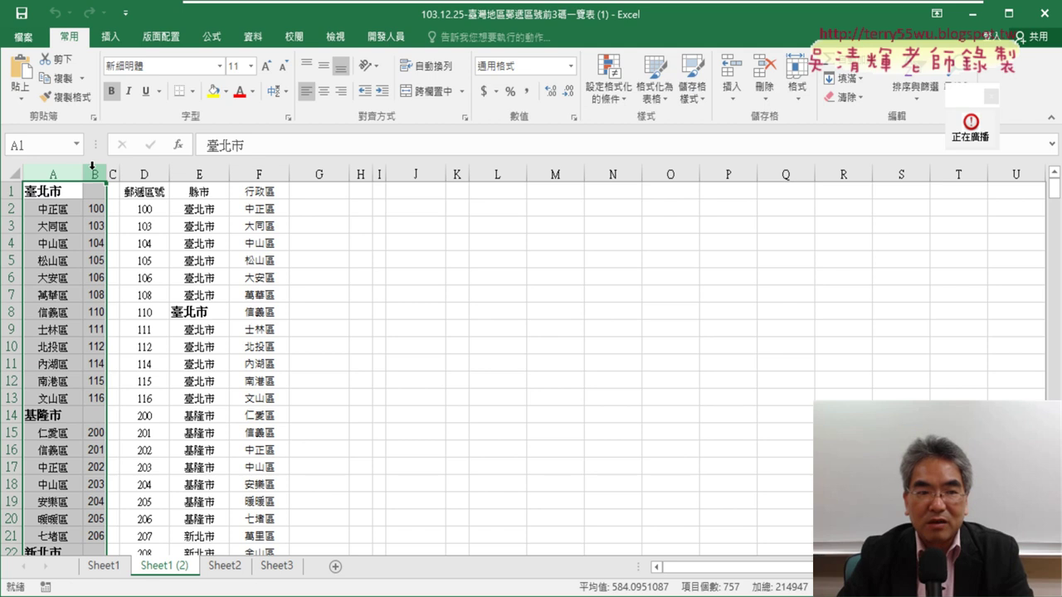
drag(143, 172, 259, 165)
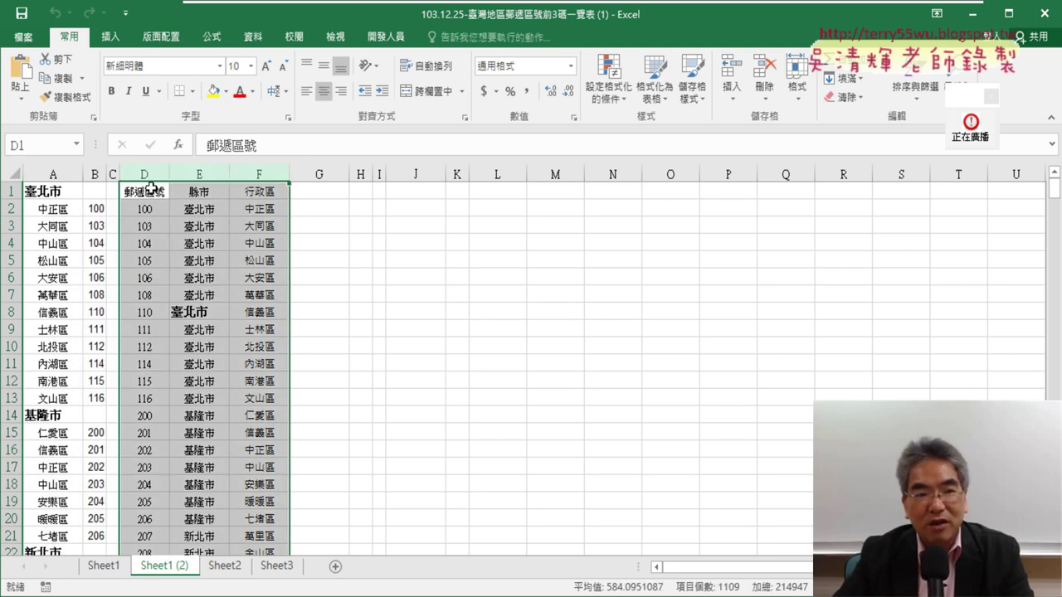
drag(147, 191, 267, 199)
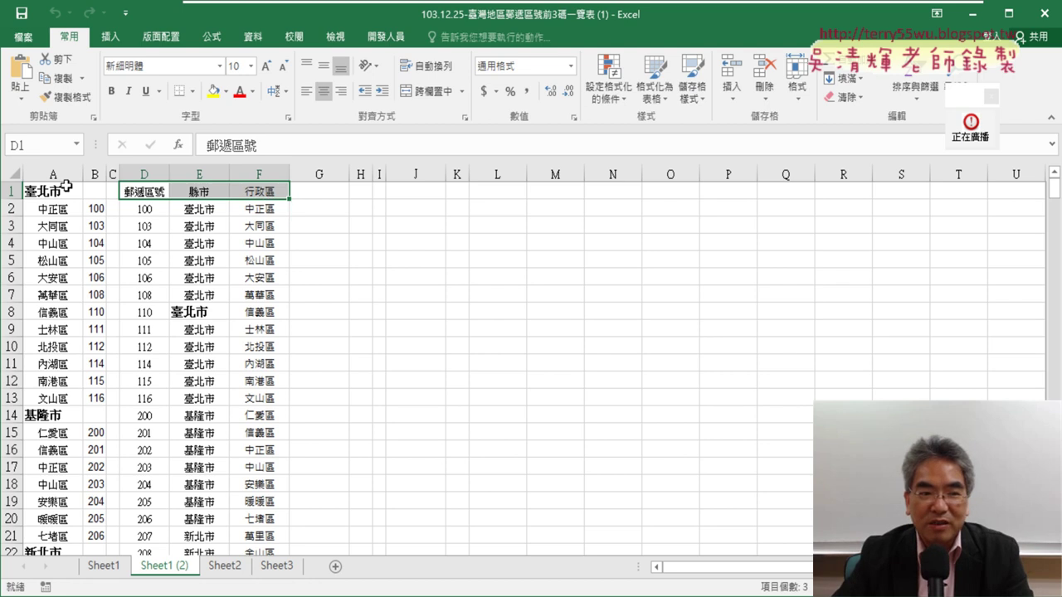
drag(51, 174, 259, 174)
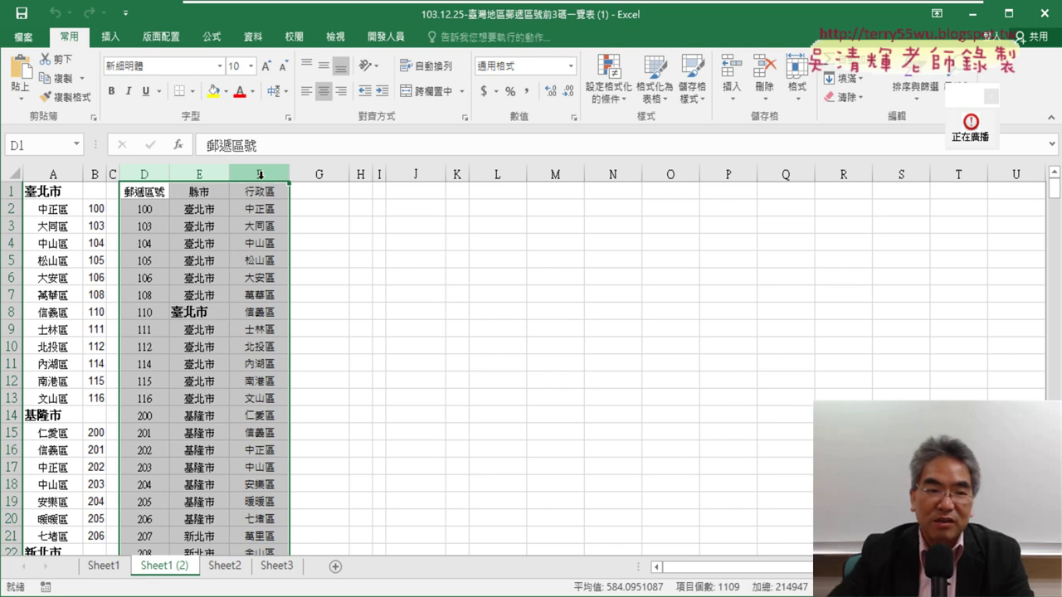
click(92, 195)
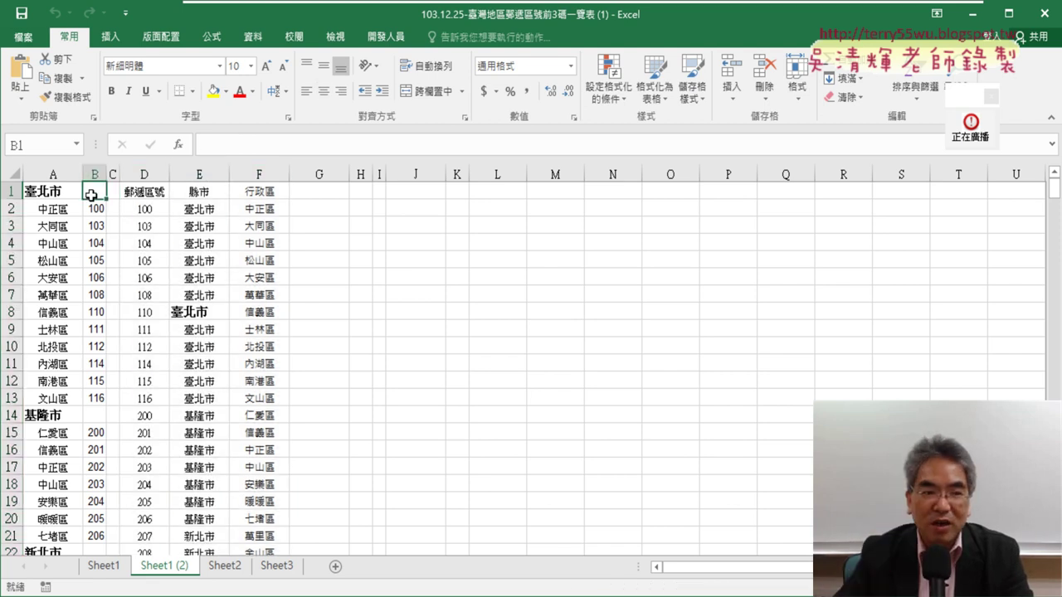
click(52, 192)
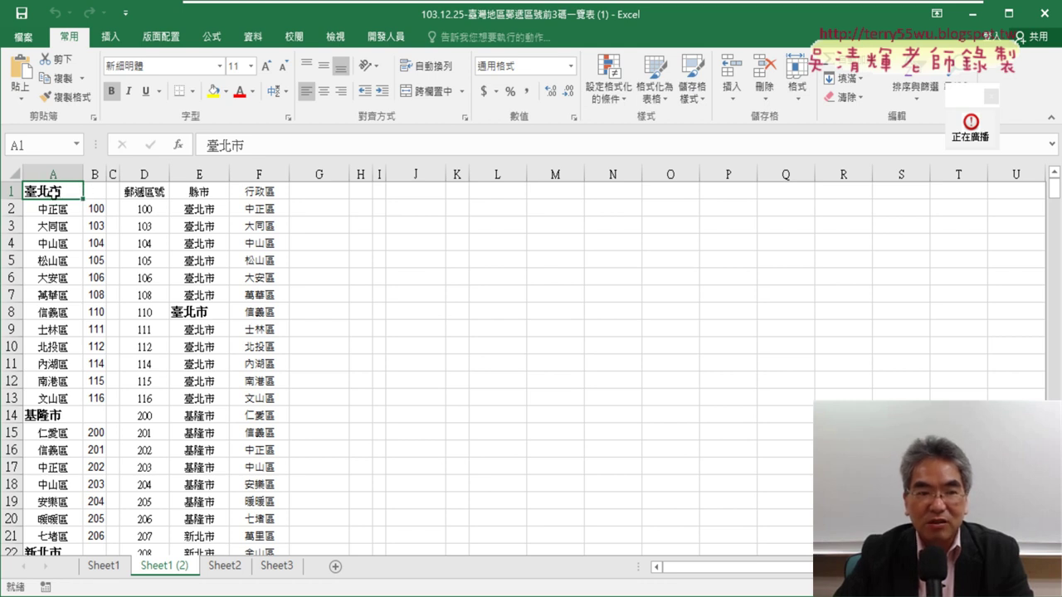
Select the first district entries (中正區 100, 大同區) near the top of column A
drag(56, 212, 93, 209)
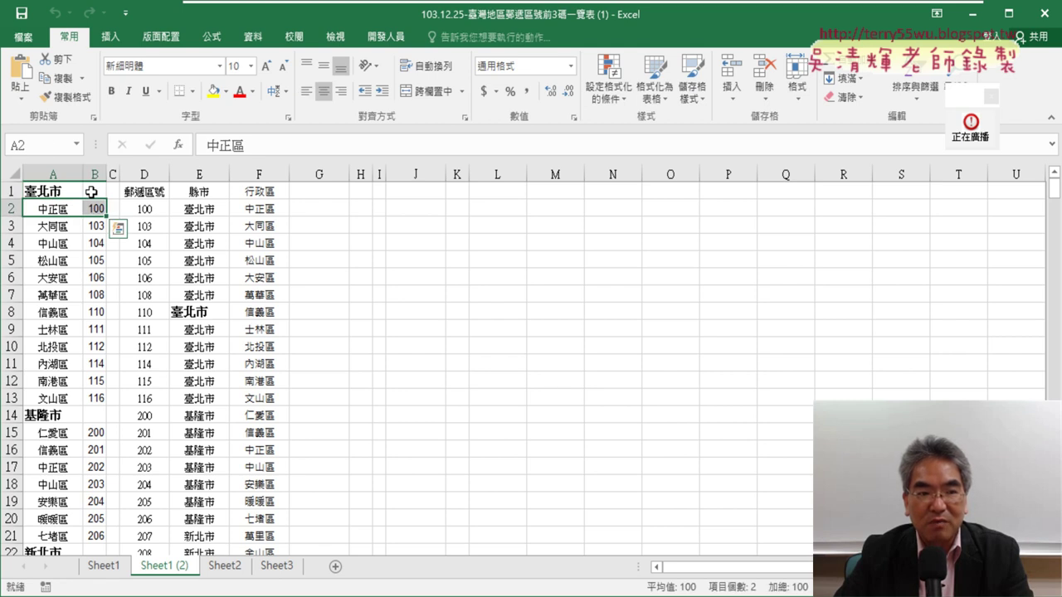
click(48, 188)
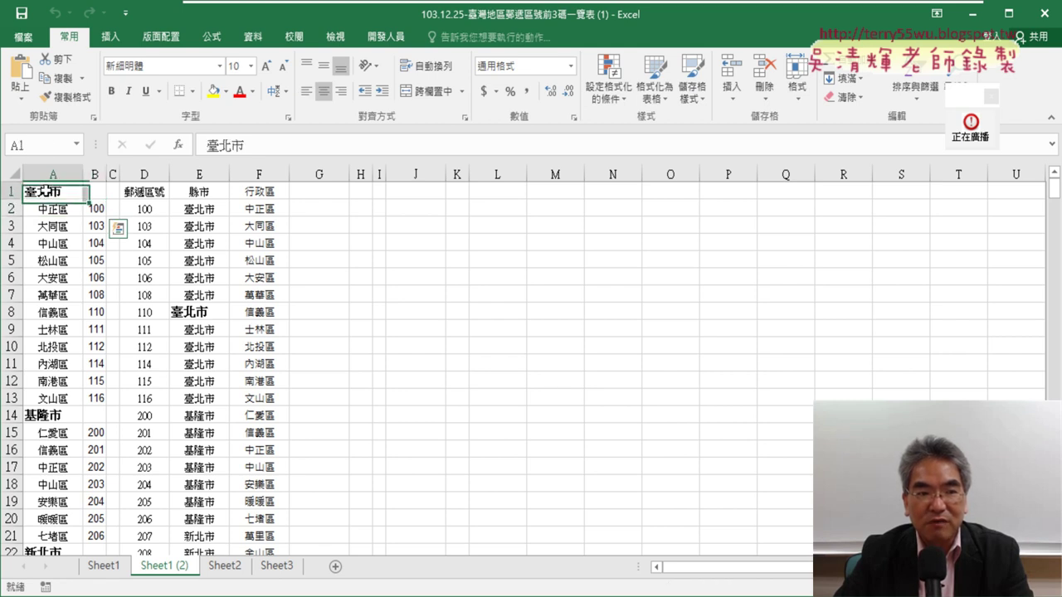
click(58, 224)
click(49, 191)
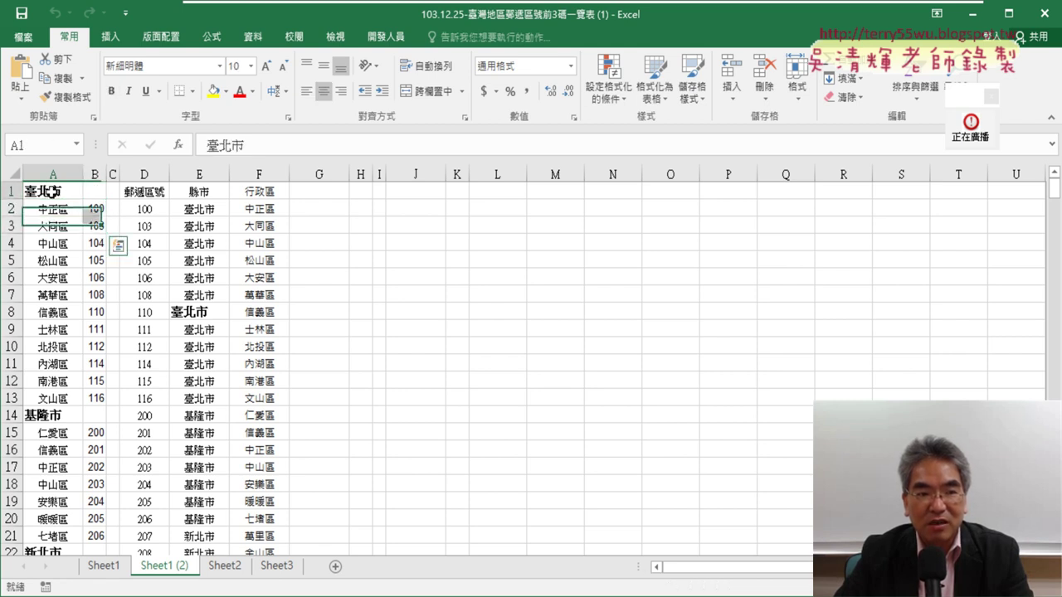
drag(58, 242, 99, 242)
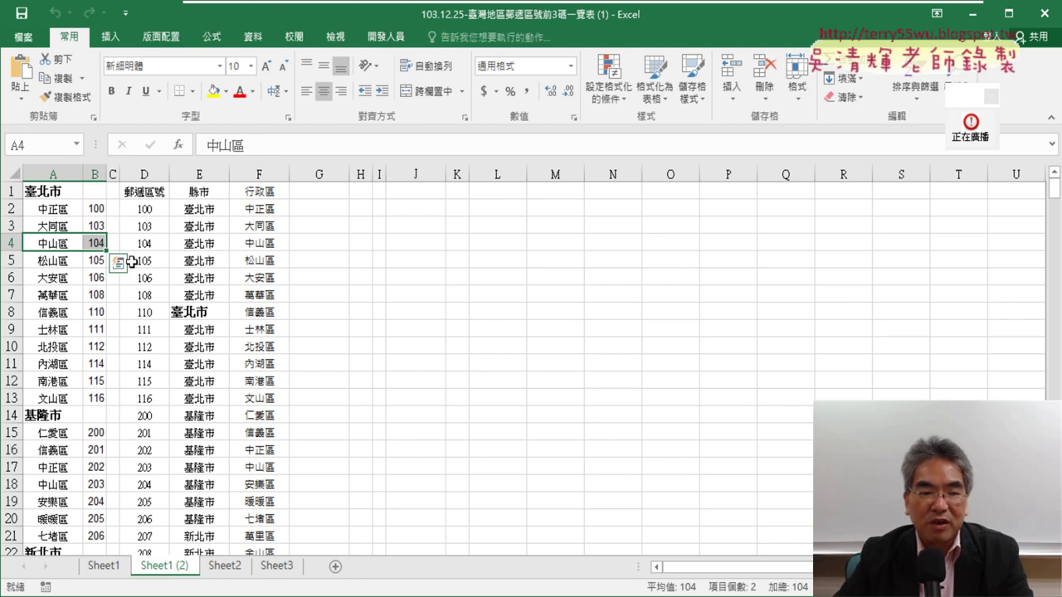
Scroll down to row 65 and select the 釣魚臺列嶼 and 新竹市 entries
scroll(110, 328, down, 4)
scroll(110, 330, down, 3)
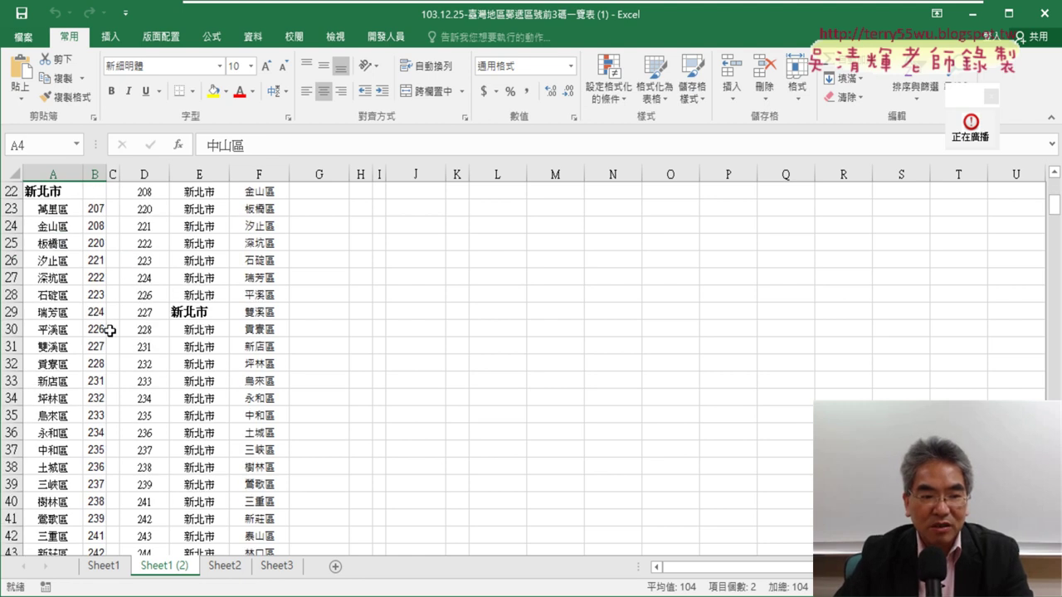
scroll(110, 330, down, 3)
scroll(110, 330, down, 3)
scroll(109, 330, down, 3)
scroll(109, 330, down, 2)
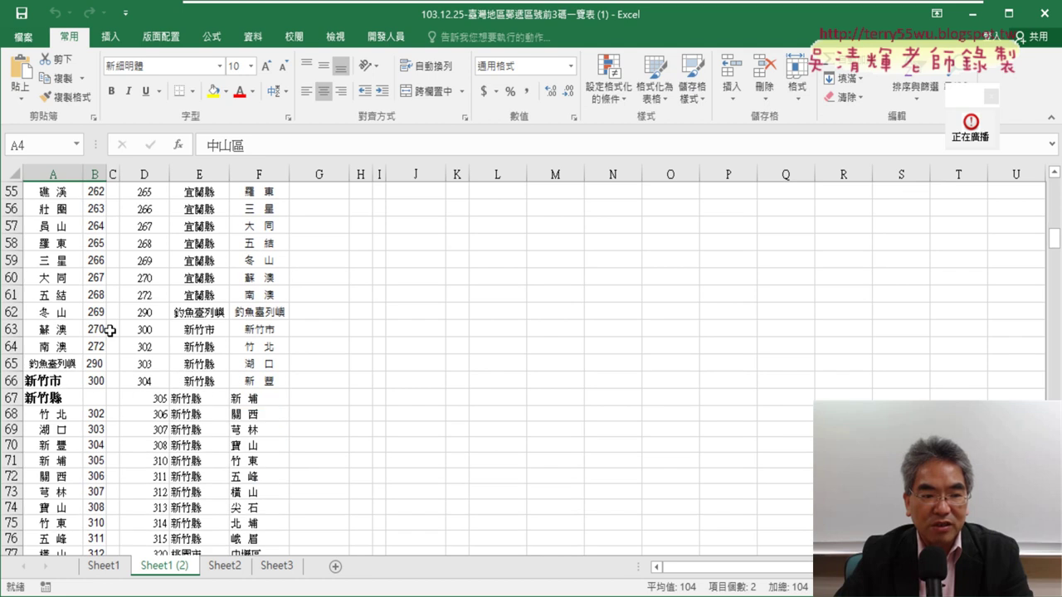
drag(67, 365, 86, 376)
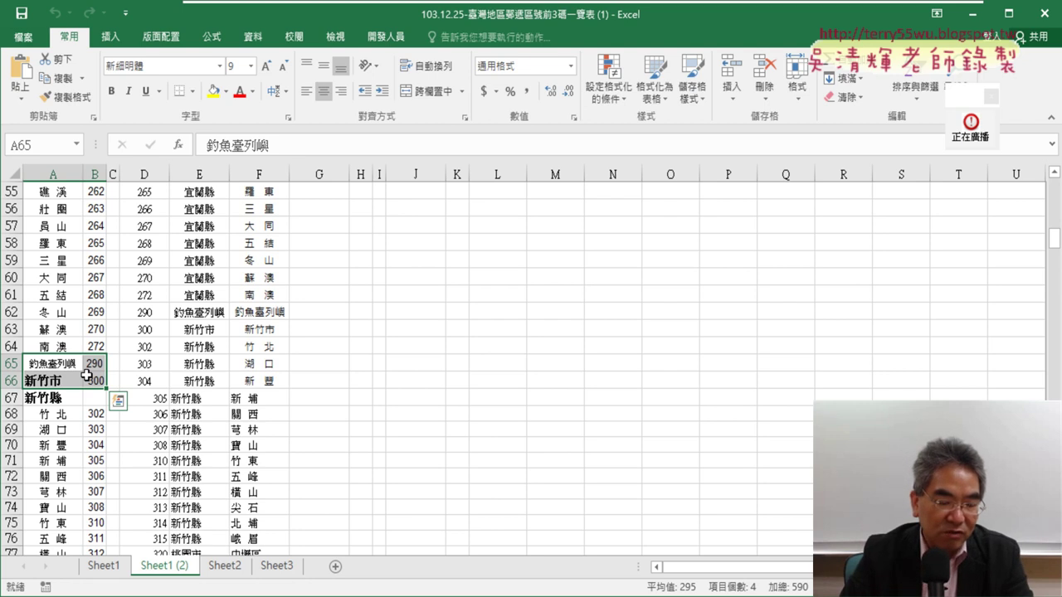
click(60, 365)
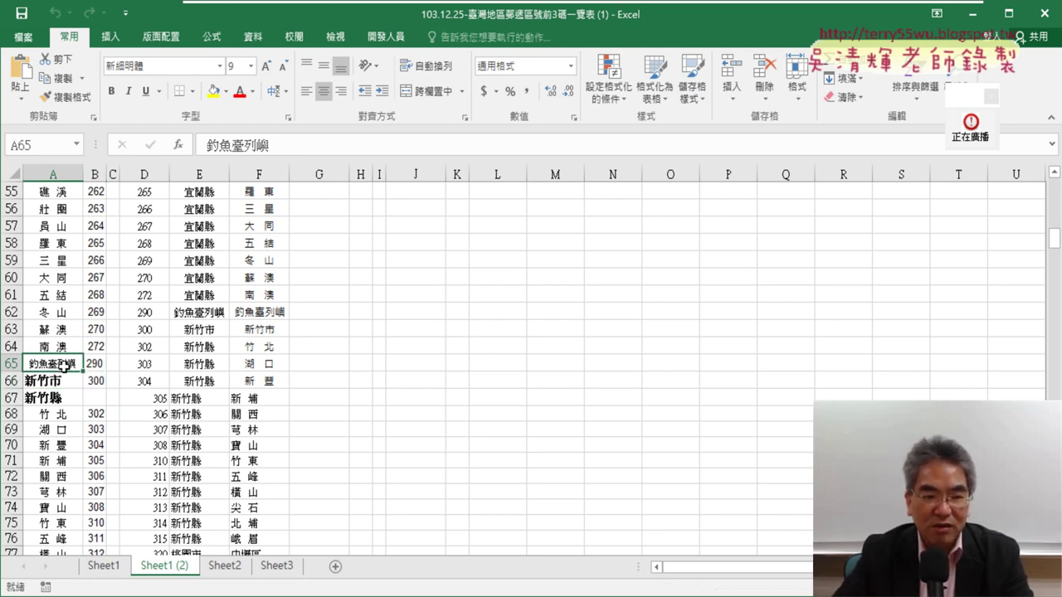
click(8, 363)
right_click(54, 365)
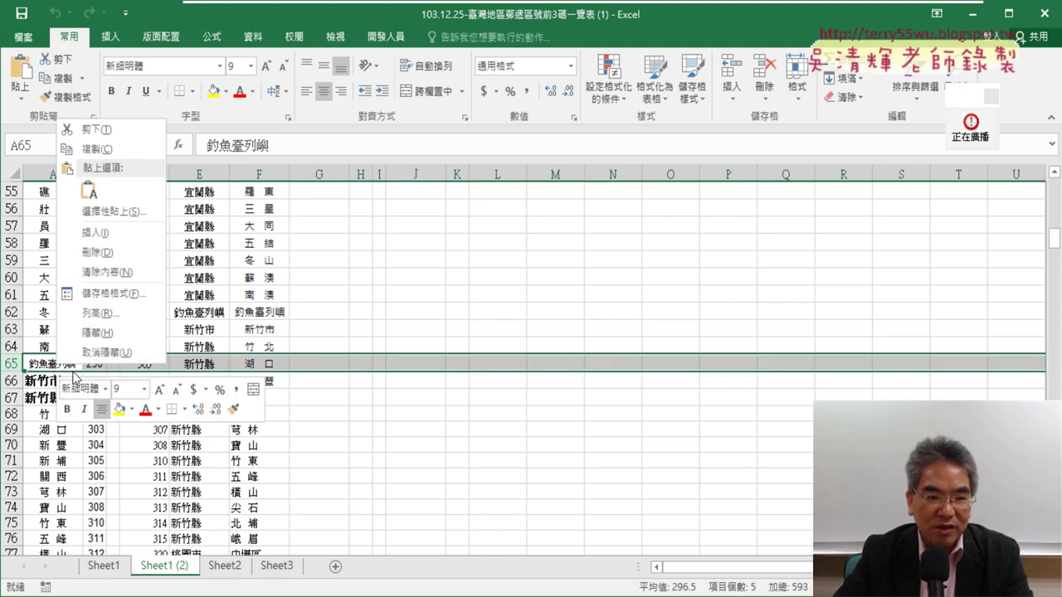
click(96, 235)
click(67, 378)
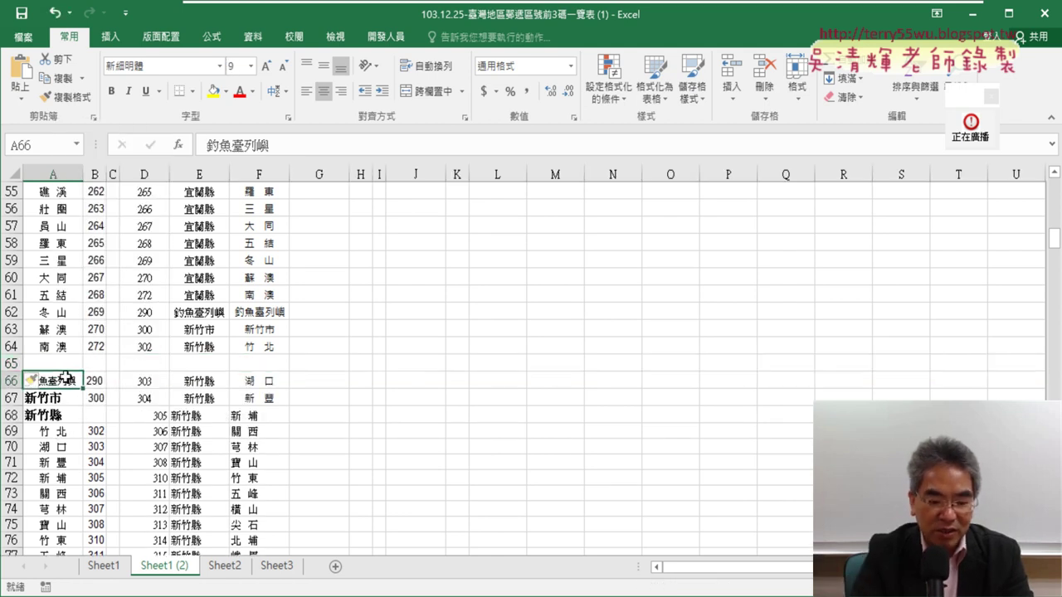
key(ctrl+c)
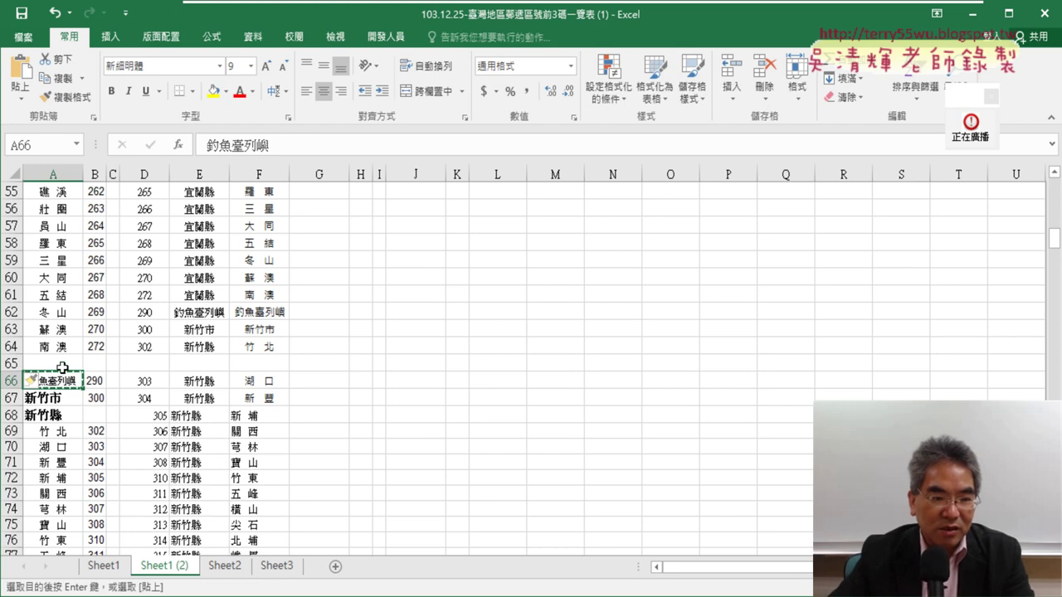
click(62, 365)
key(ctrl+v)
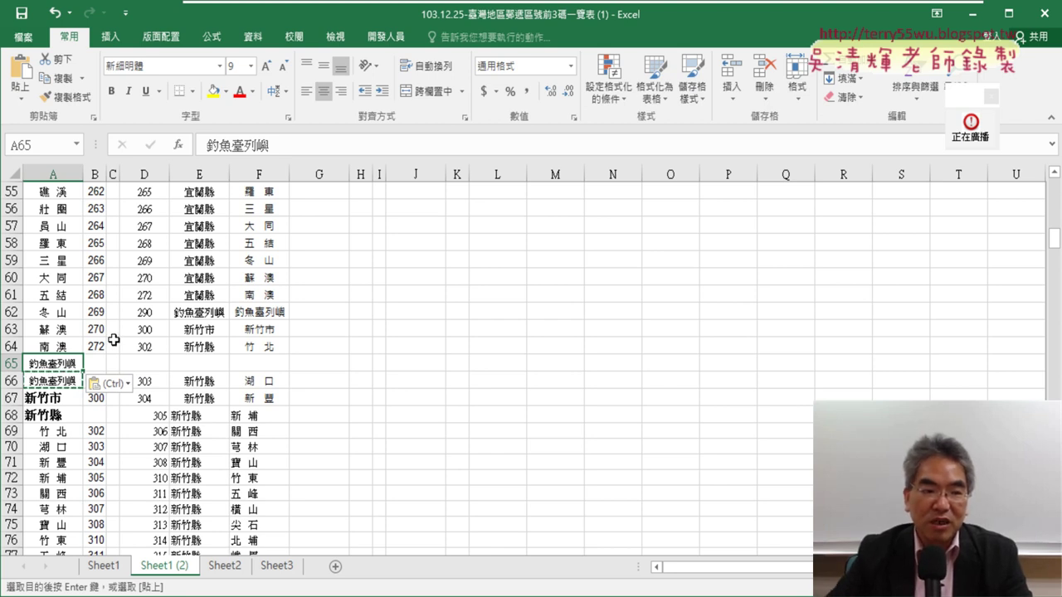
click(113, 343)
click(45, 365)
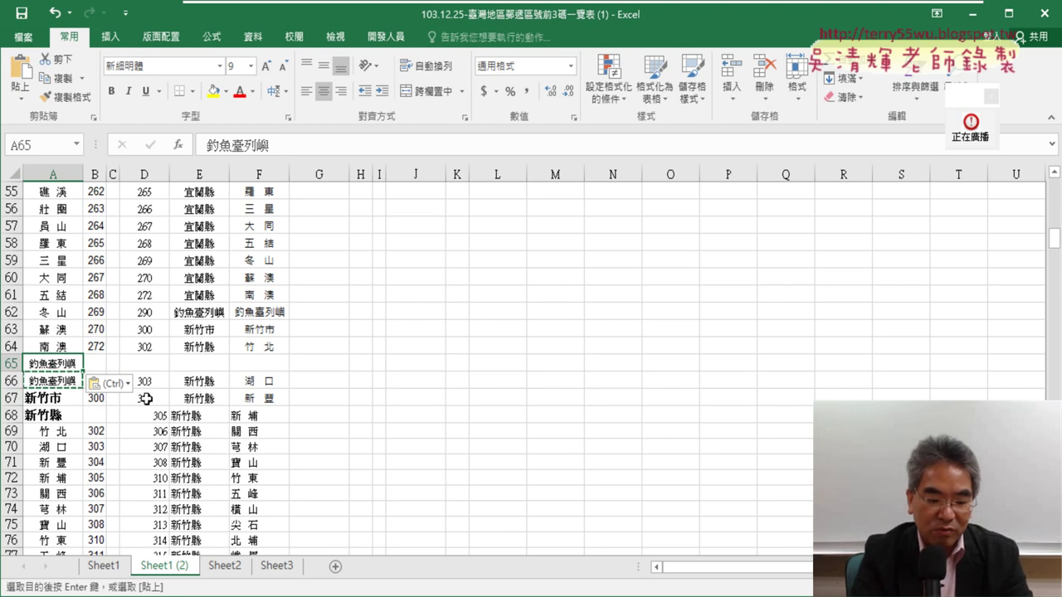
key(ctrl+z)
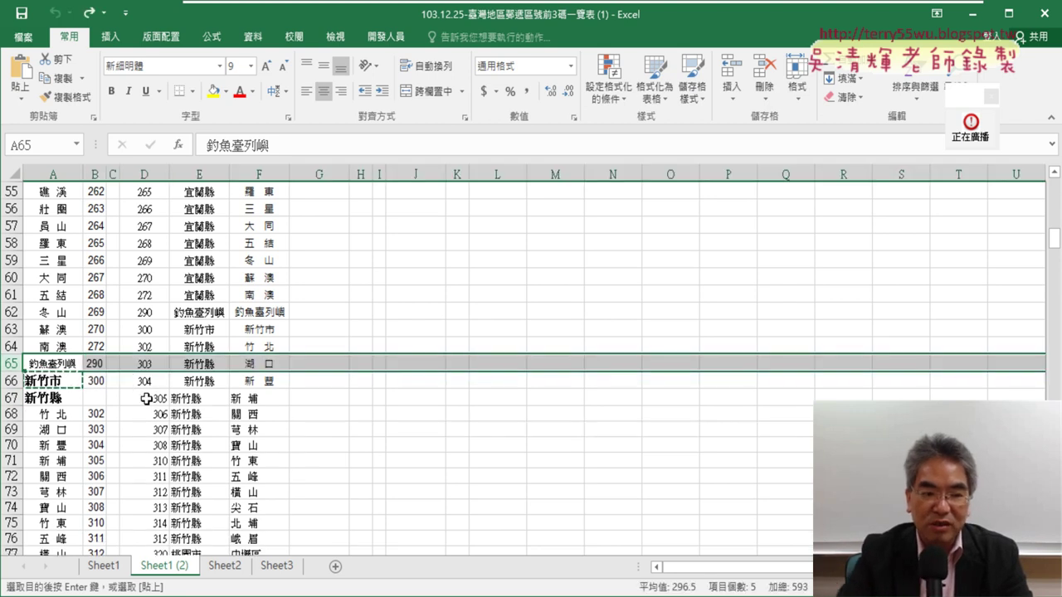
drag(59, 361, 92, 377)
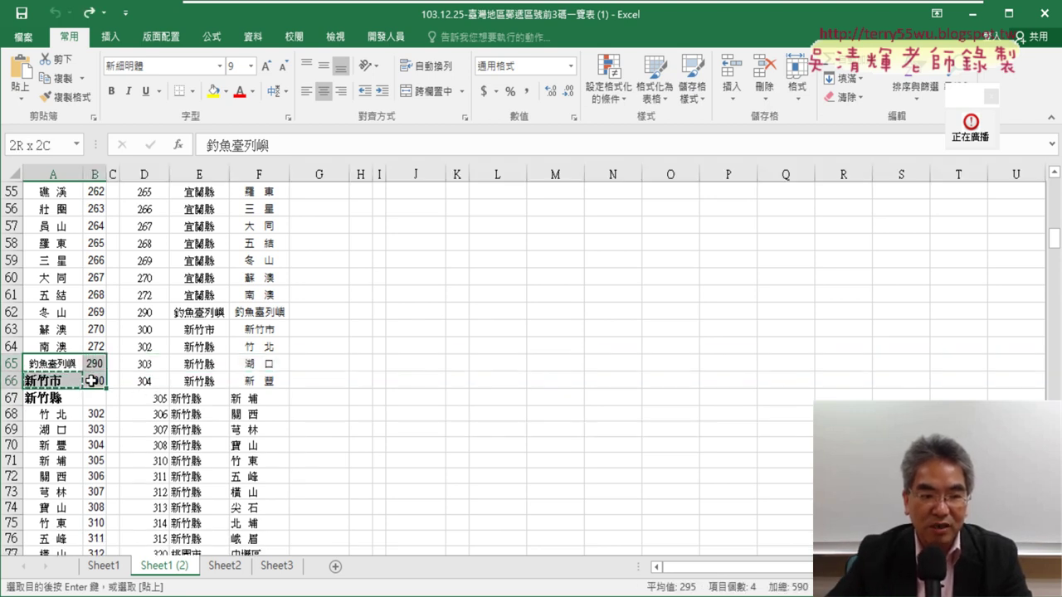
scroll(121, 413, down, 4)
scroll(141, 418, down, 4)
scroll(148, 419, down, 3)
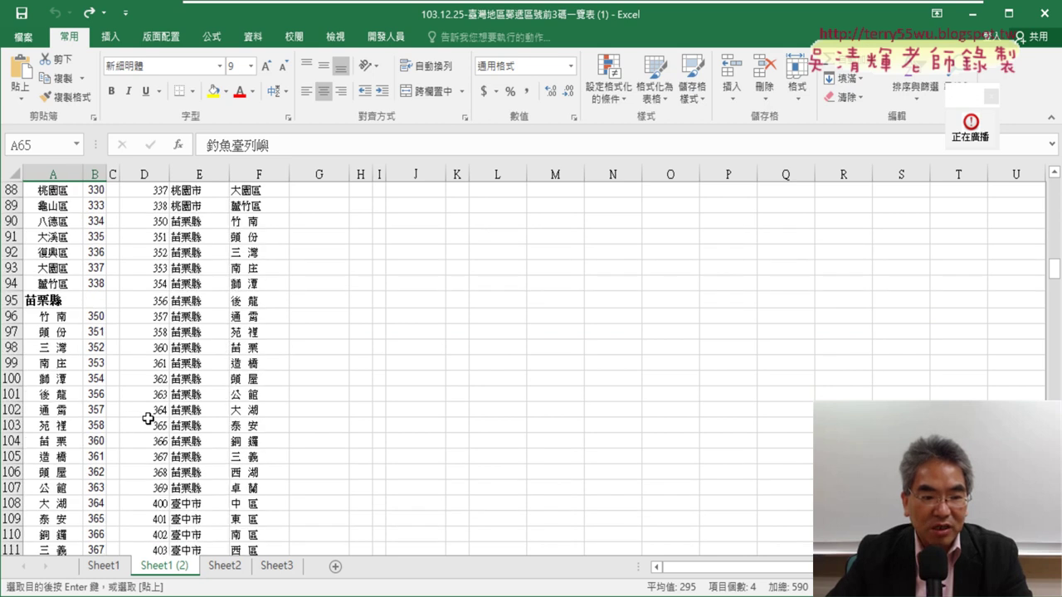
scroll(148, 419, down, 8)
scroll(147, 419, down, 5)
scroll(147, 419, down, 4)
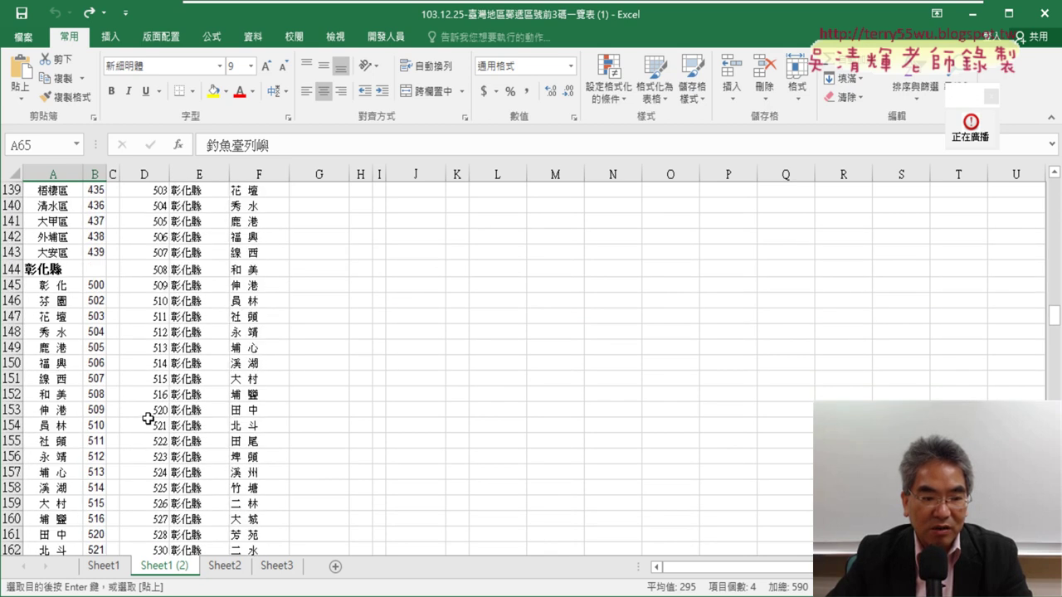
scroll(148, 419, down, 4)
scroll(147, 419, down, 4)
scroll(147, 419, down, 3)
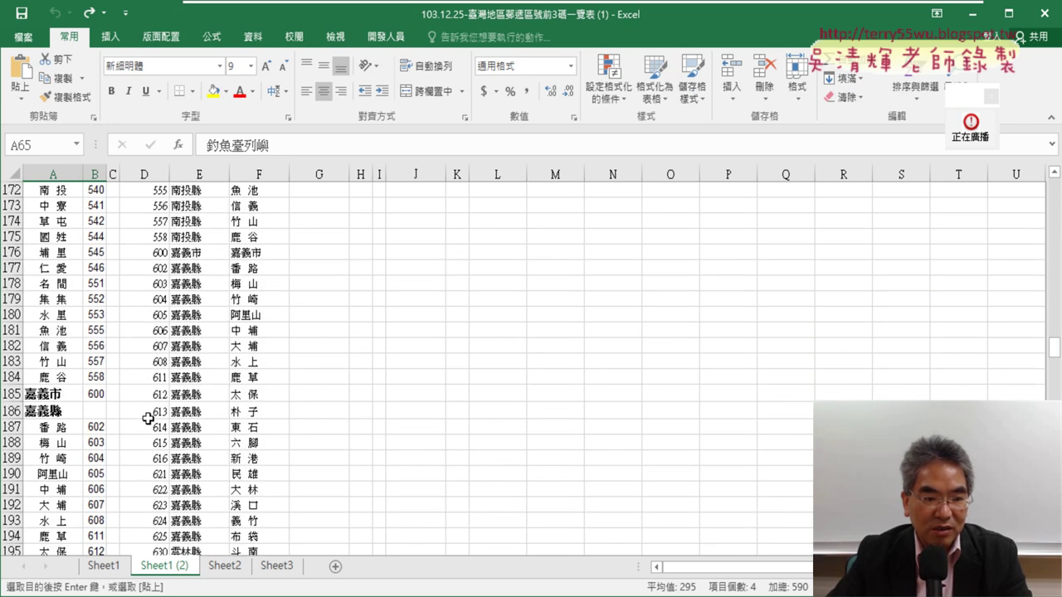
drag(44, 395, 101, 395)
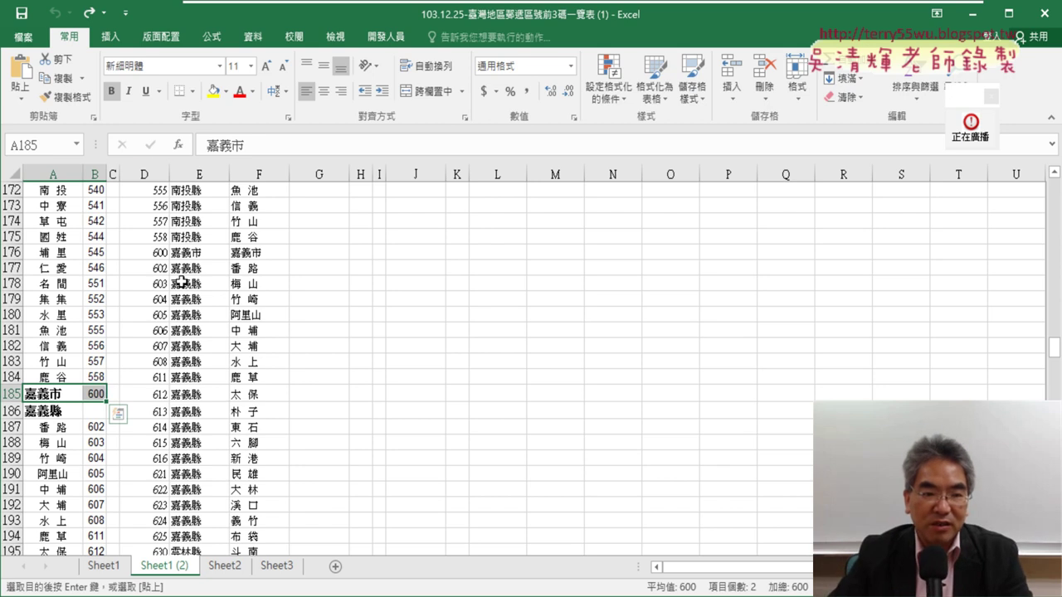
Clear columns D–F and open the Visual Basic editor from the Developer tab
drag(149, 171, 243, 171)
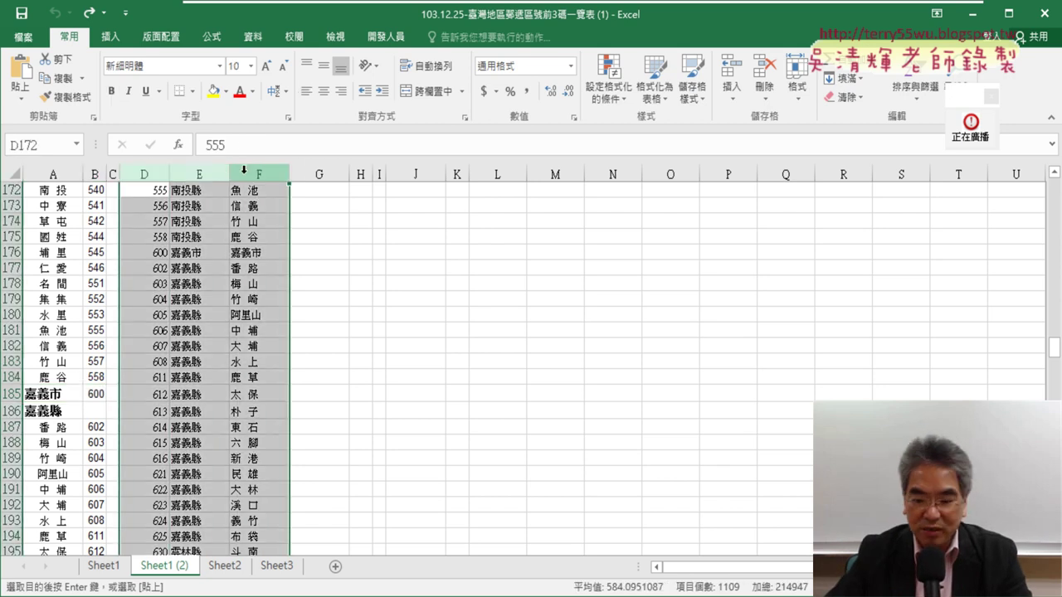
key(Delete)
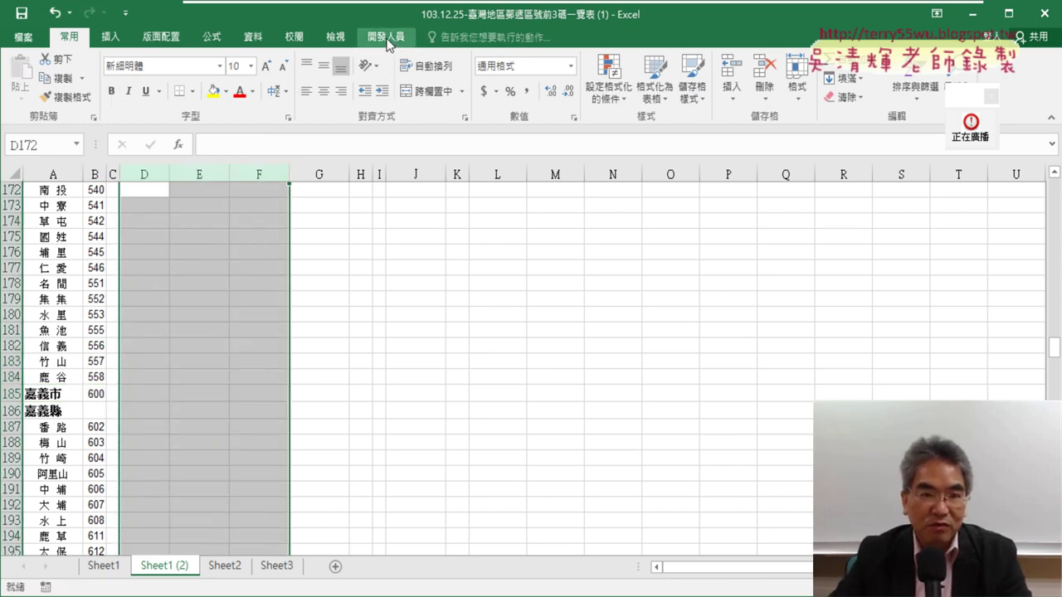
click(386, 36)
click(30, 77)
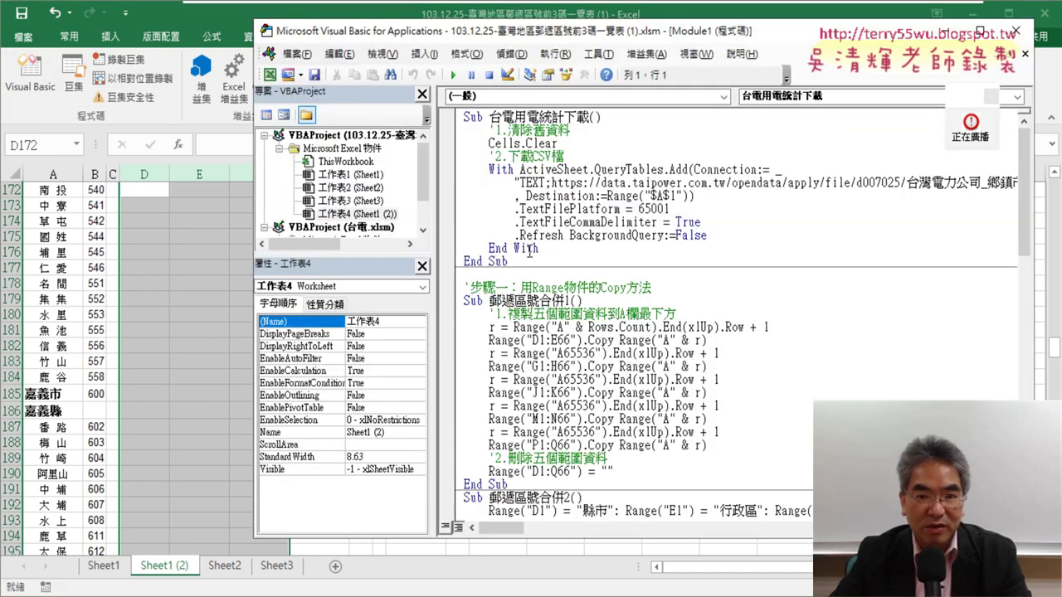
Scroll to the 郵遞區號合併2 macro and highlight its opening block of code
scroll(567, 247, down, 3)
scroll(597, 299, down, 2)
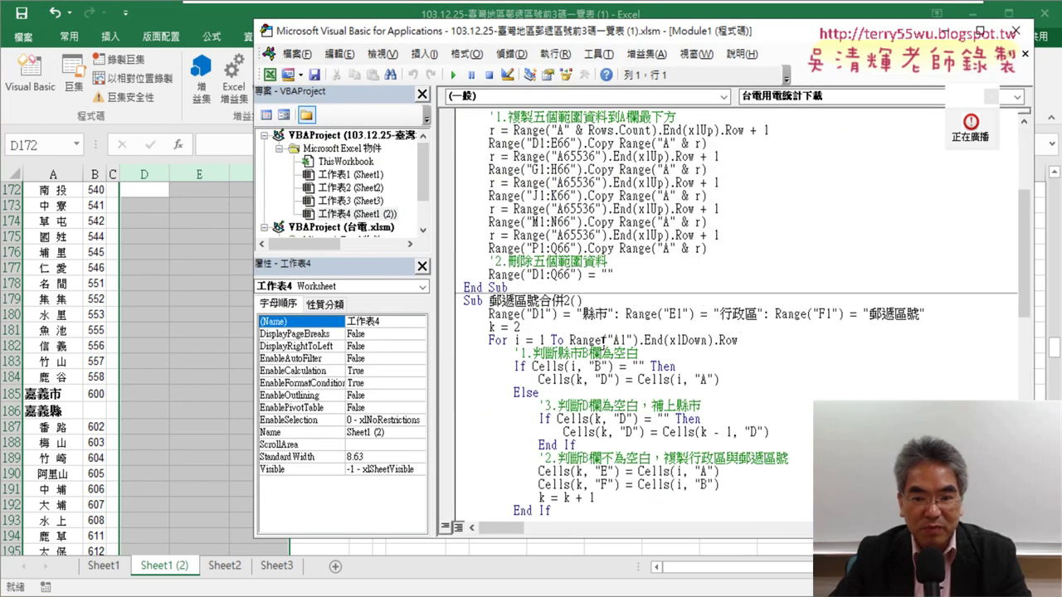
scroll(622, 347, down, 2)
scroll(588, 327, down, 1)
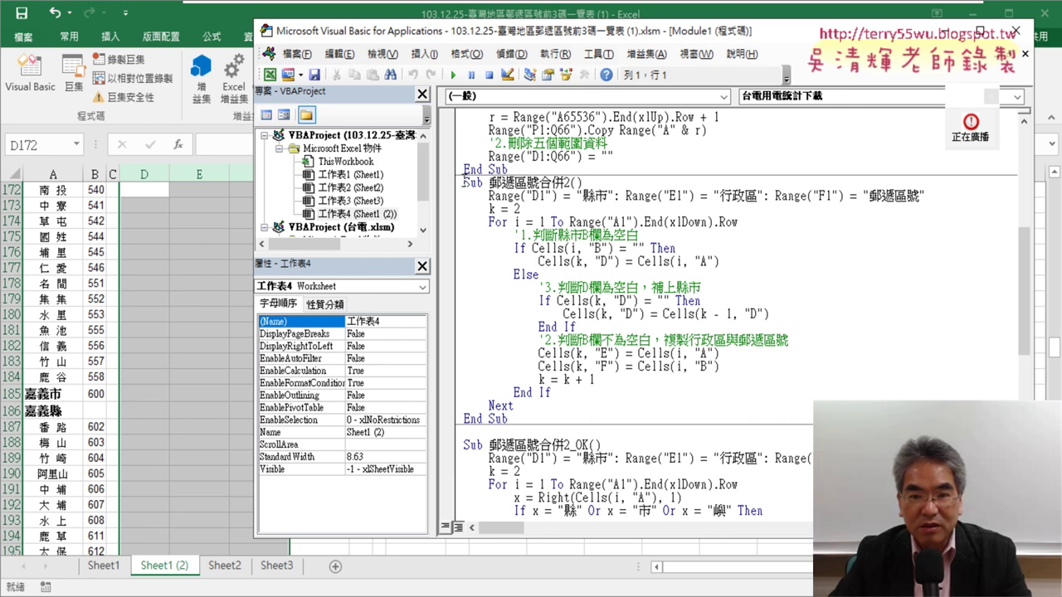
drag(462, 181, 621, 330)
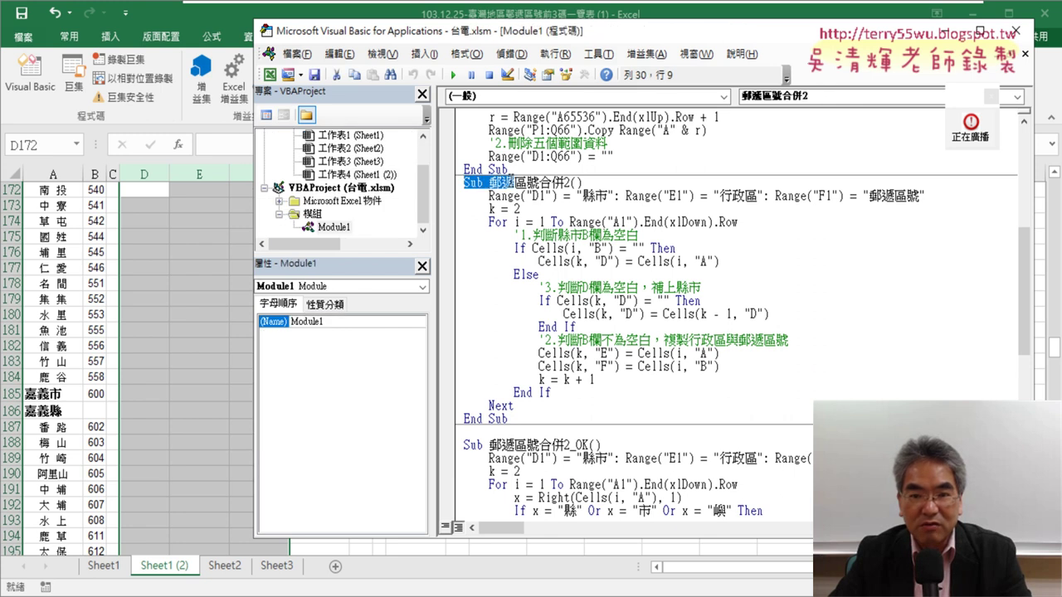
click(621, 330)
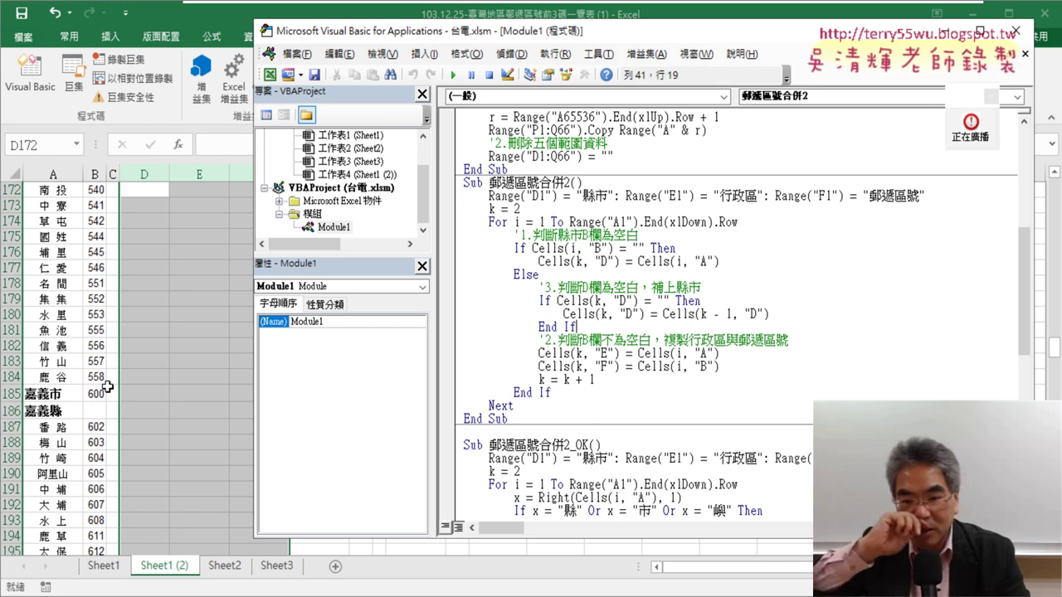
Highlight the condition checking for a 縣, 市 or 嶼 ending
scroll(630, 305, down, 2)
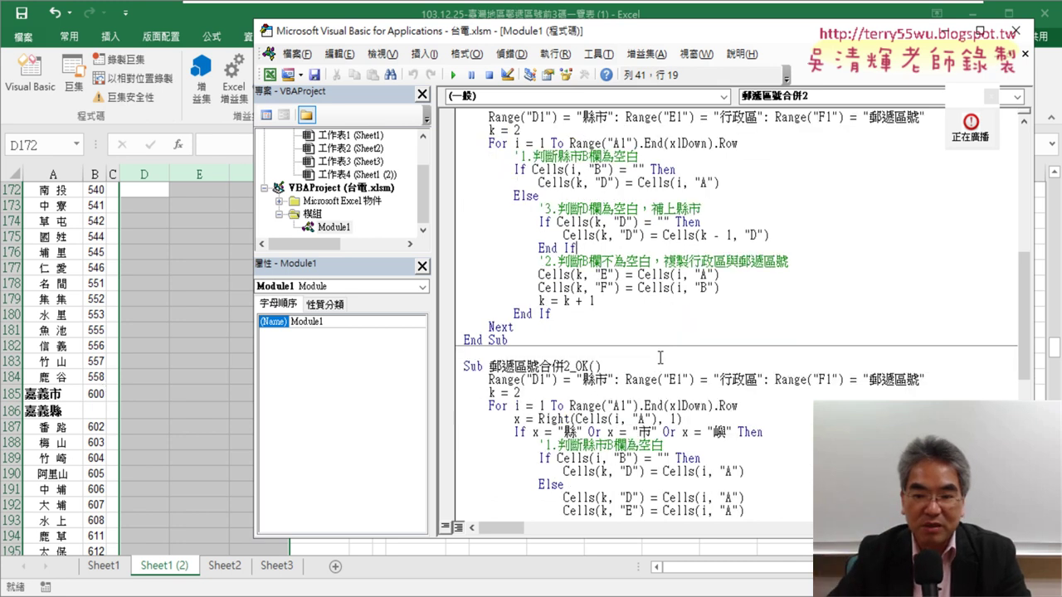
scroll(631, 305, down, 3)
scroll(630, 305, down, 1)
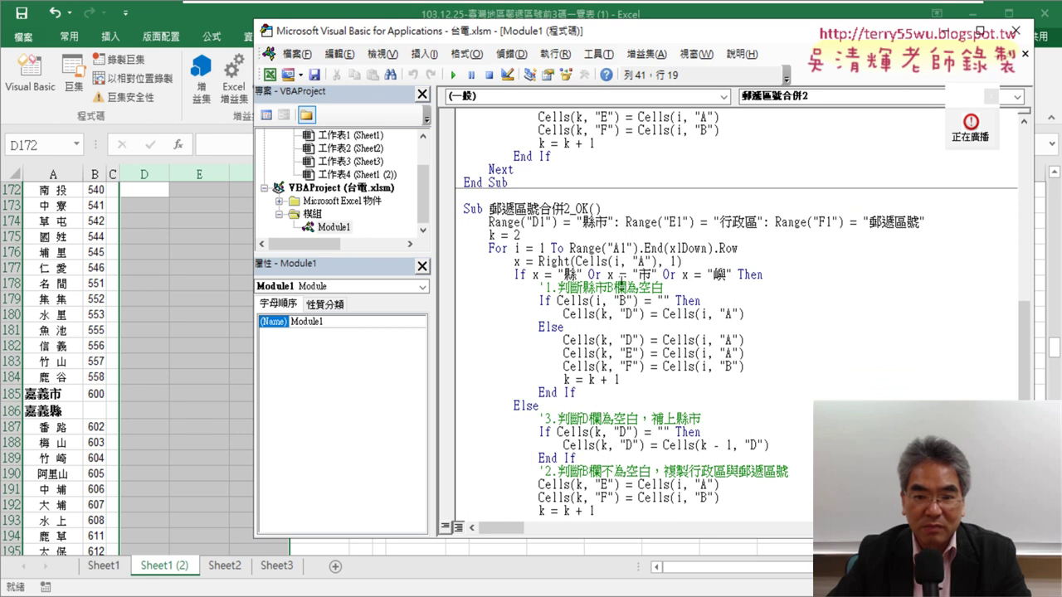
drag(532, 276, 731, 279)
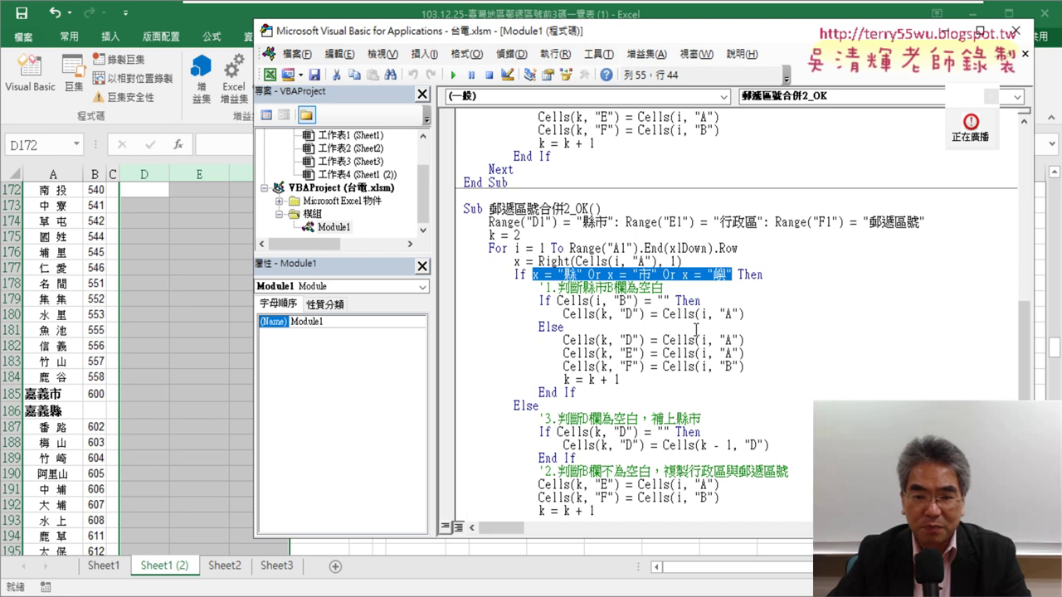
scroll(688, 362, down, 1)
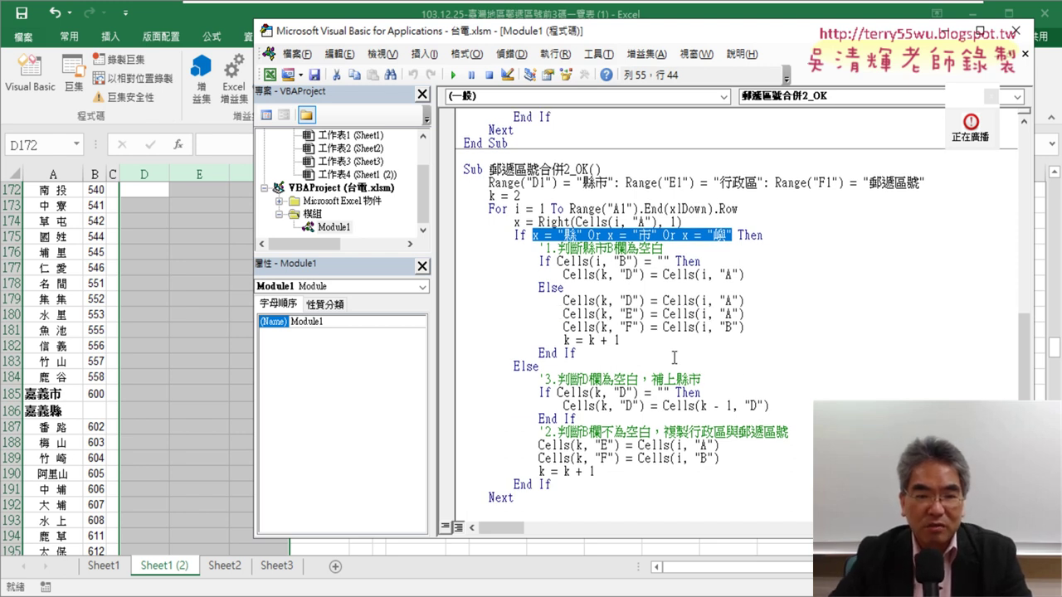
click(639, 300)
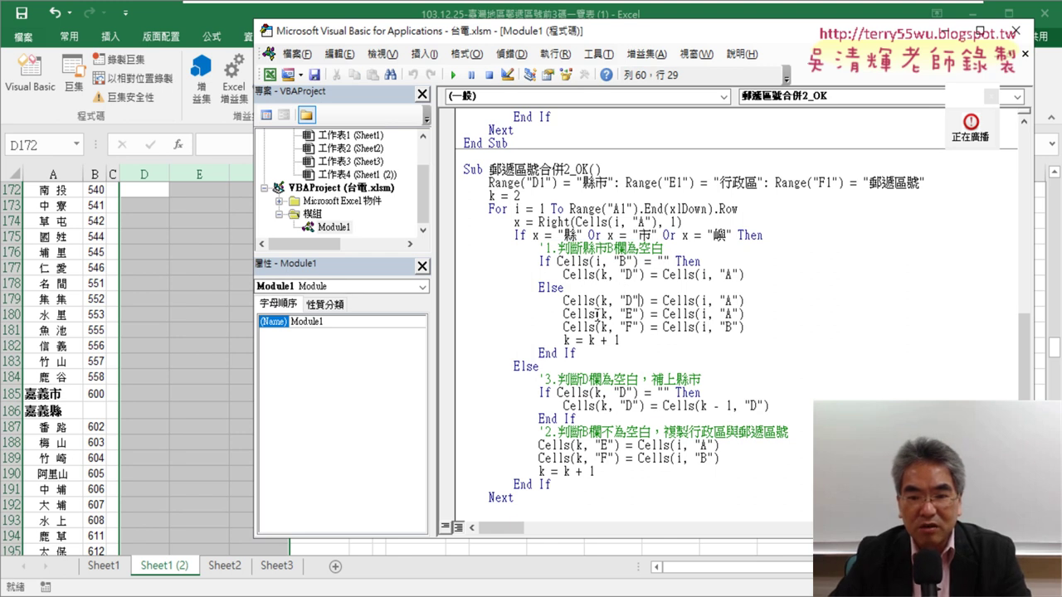
Put a breakpoint on the Columns("F:F").Cut line
scroll(605, 304, down, 2)
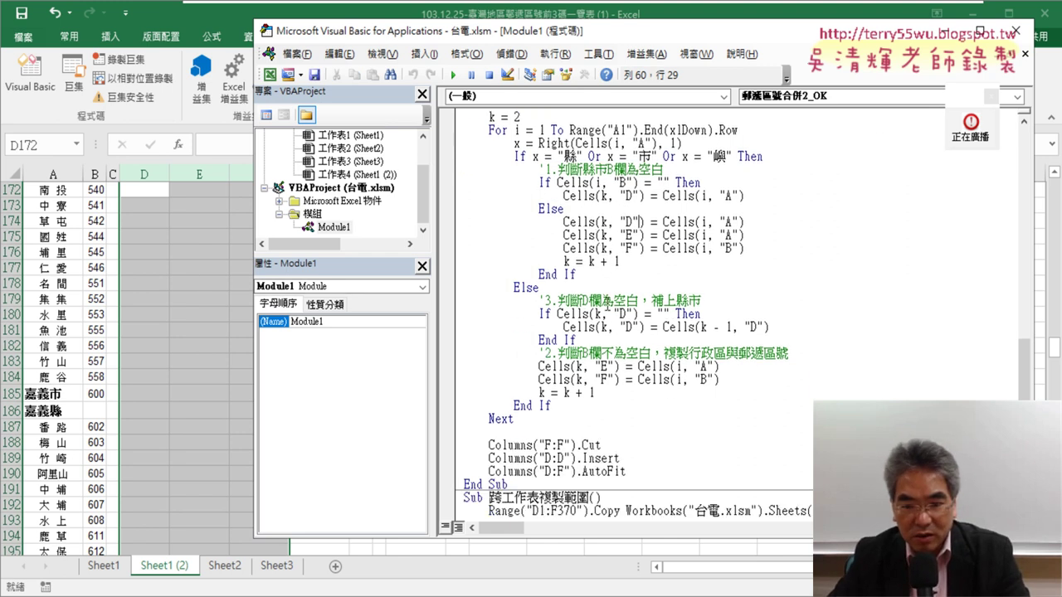
scroll(607, 304, down, 1)
click(447, 406)
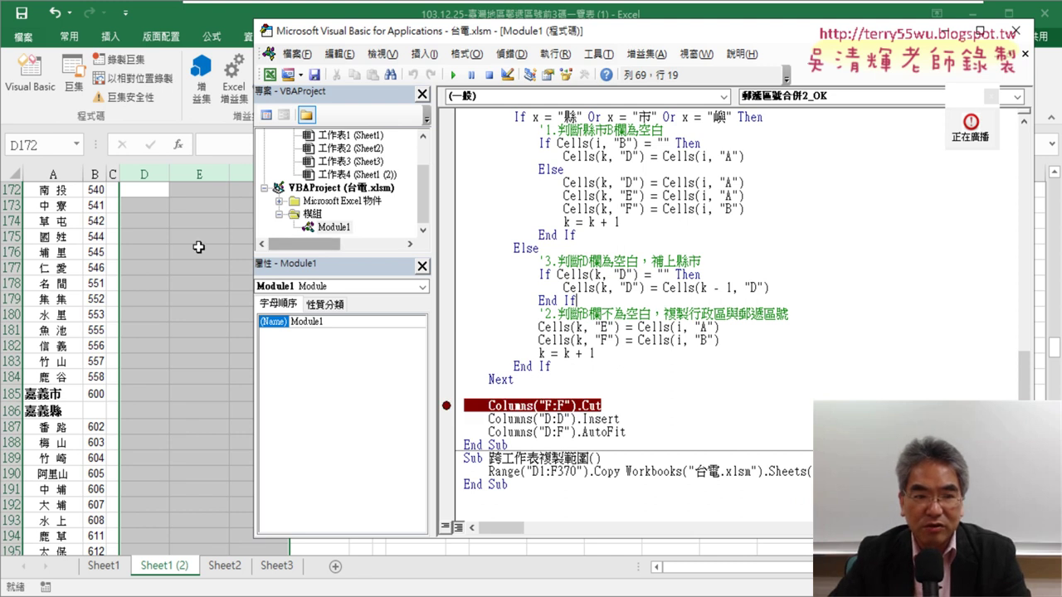
Scroll Sheet1 (2) back to row 1 and return to the Module1 macro code
click(154, 236)
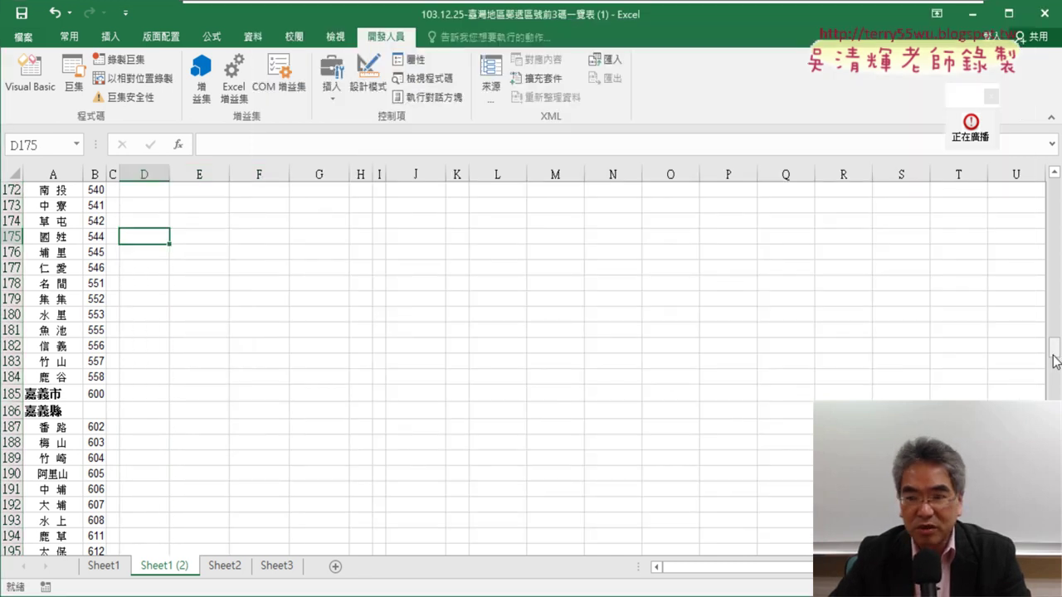
drag(1054, 347, 1053, 189)
click(30, 71)
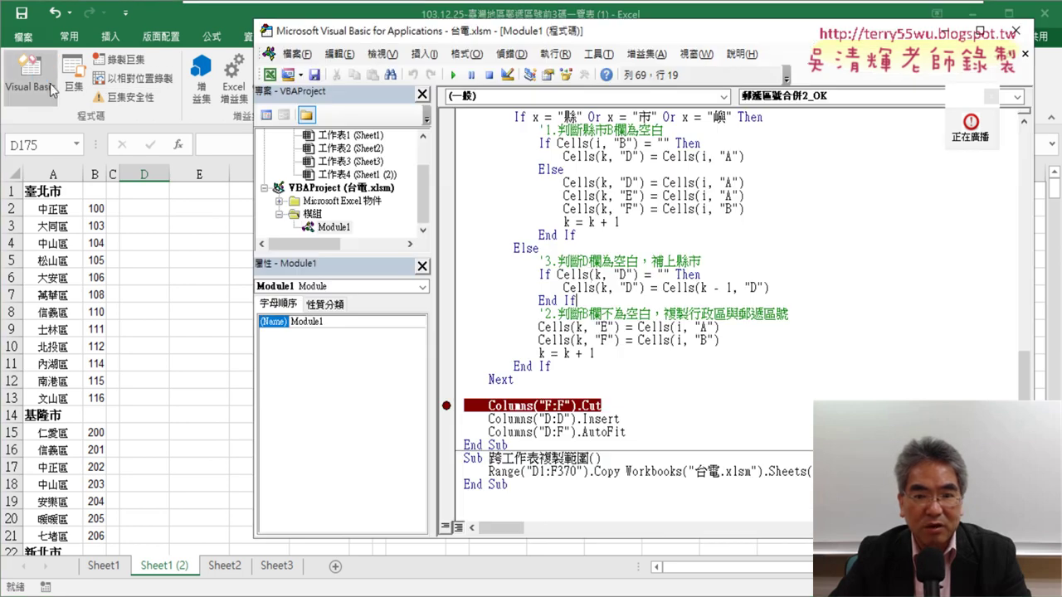
scroll(553, 171, up, 5)
scroll(553, 171, down, 3)
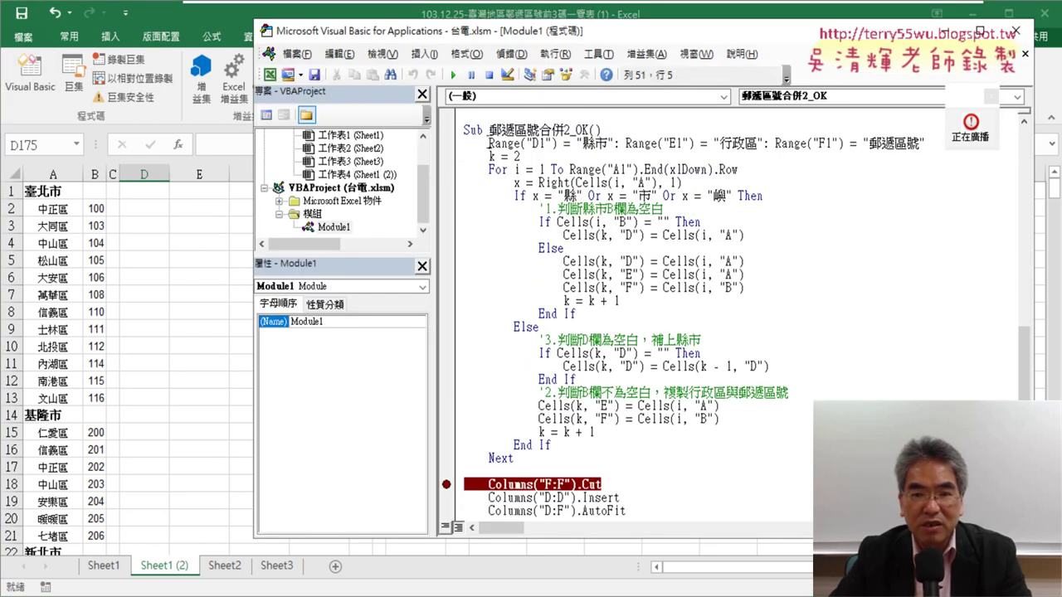
Narrow the project pane, move the code window beside the sheet, and start stepping with F8
drag(488, 143, 624, 143)
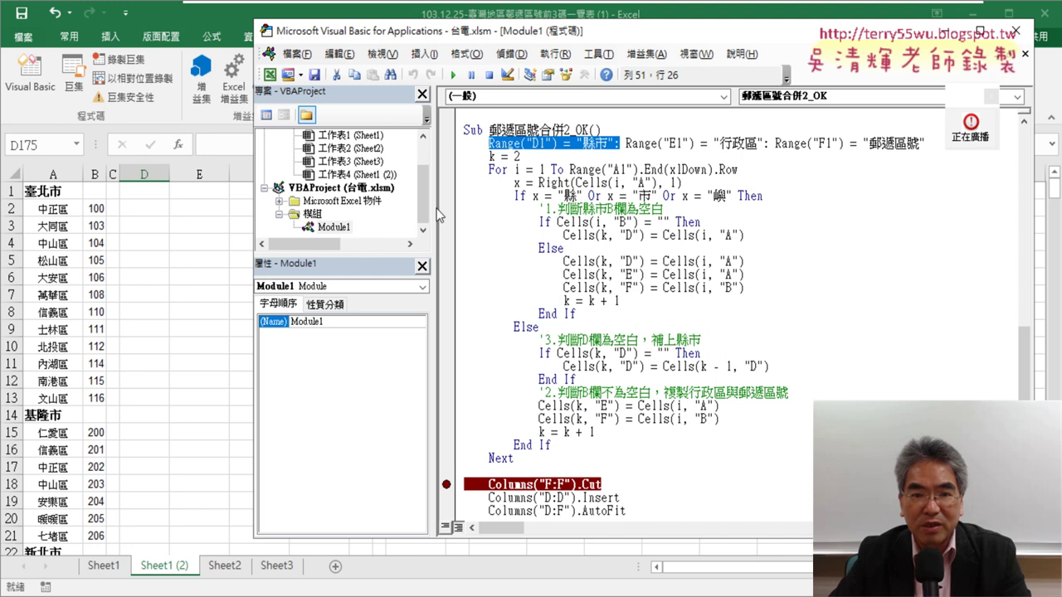
drag(438, 214, 372, 207)
drag(486, 31, 545, 41)
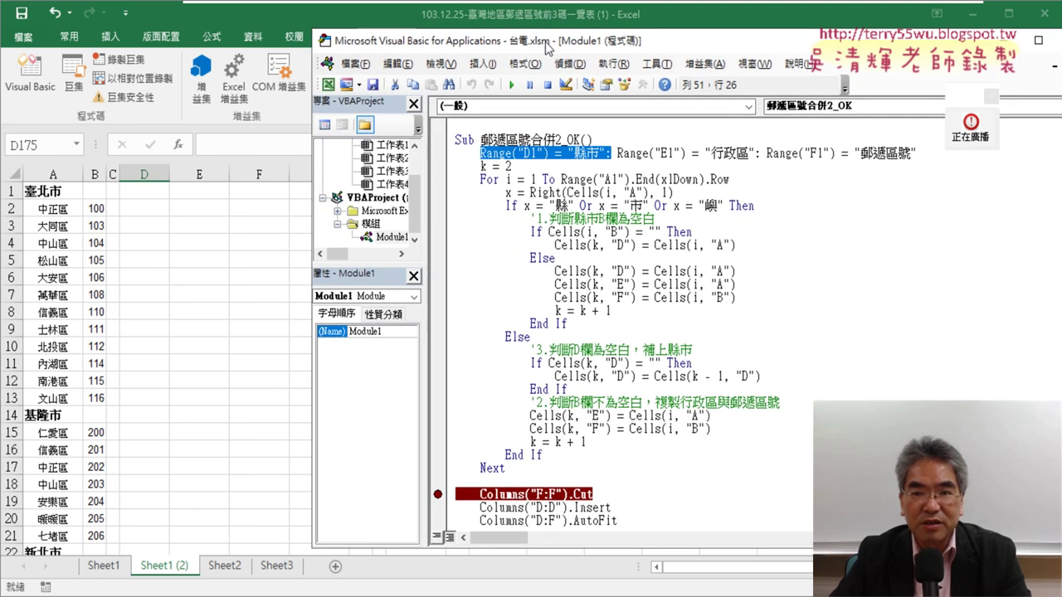
click(664, 162)
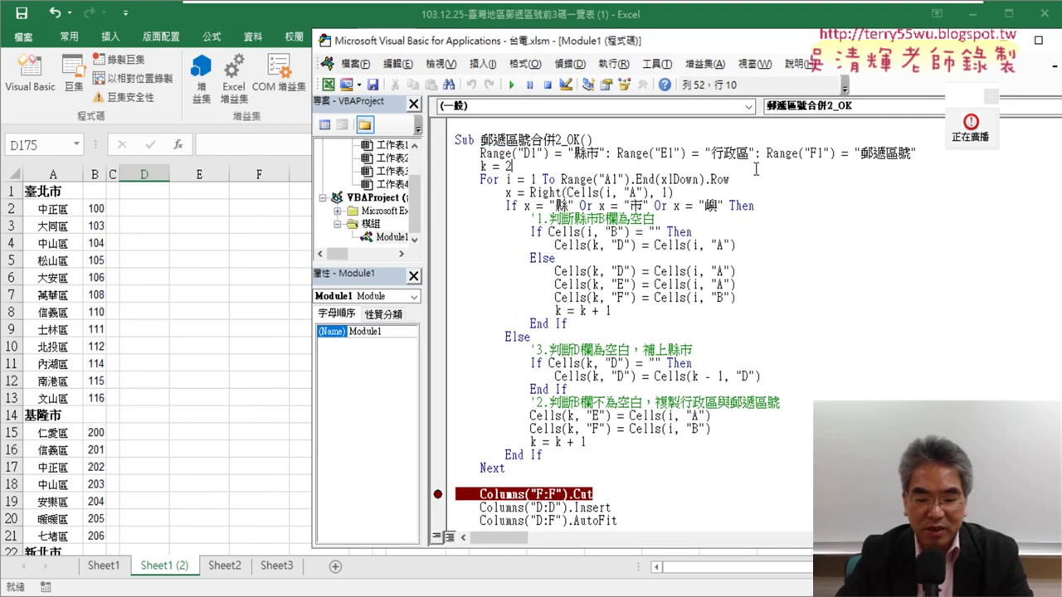
key(F8)
key(F8)
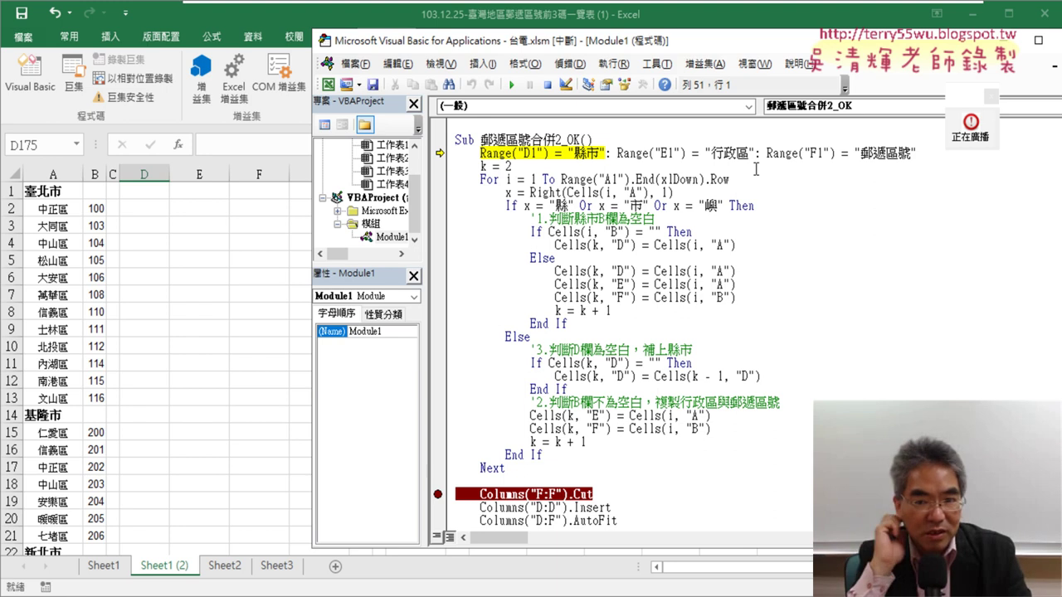
Step through the header lines to write 縣市, 行政區 and 郵遞區號 into D1:F1
key(F8)
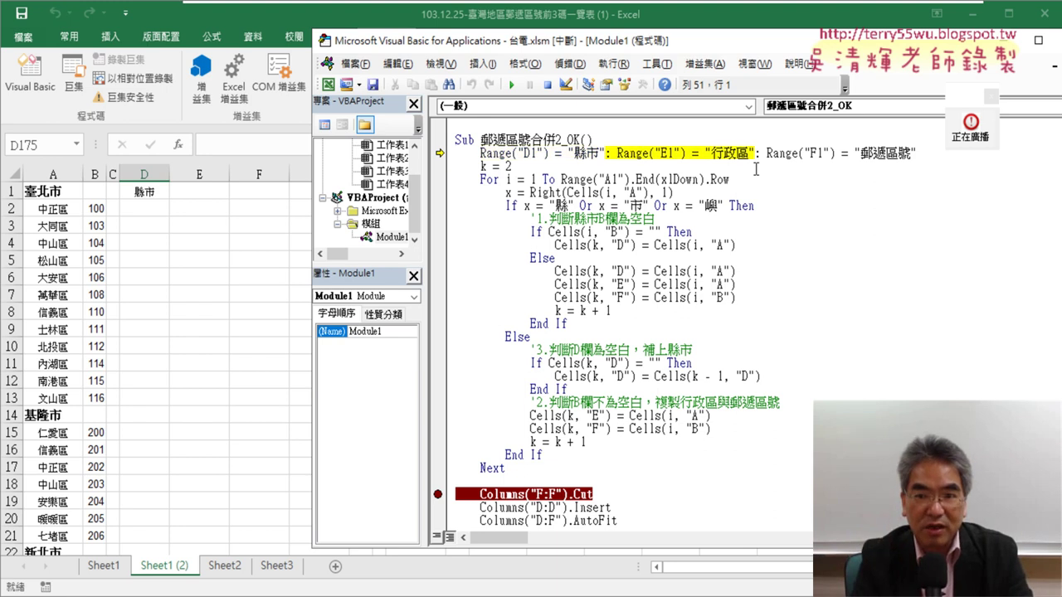
key(F8)
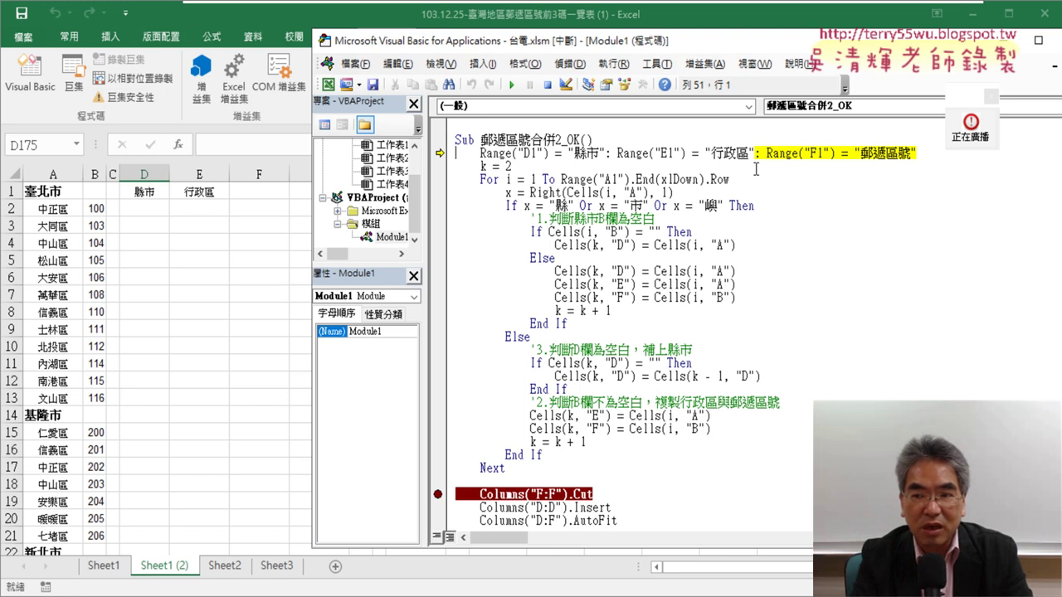
key(F8)
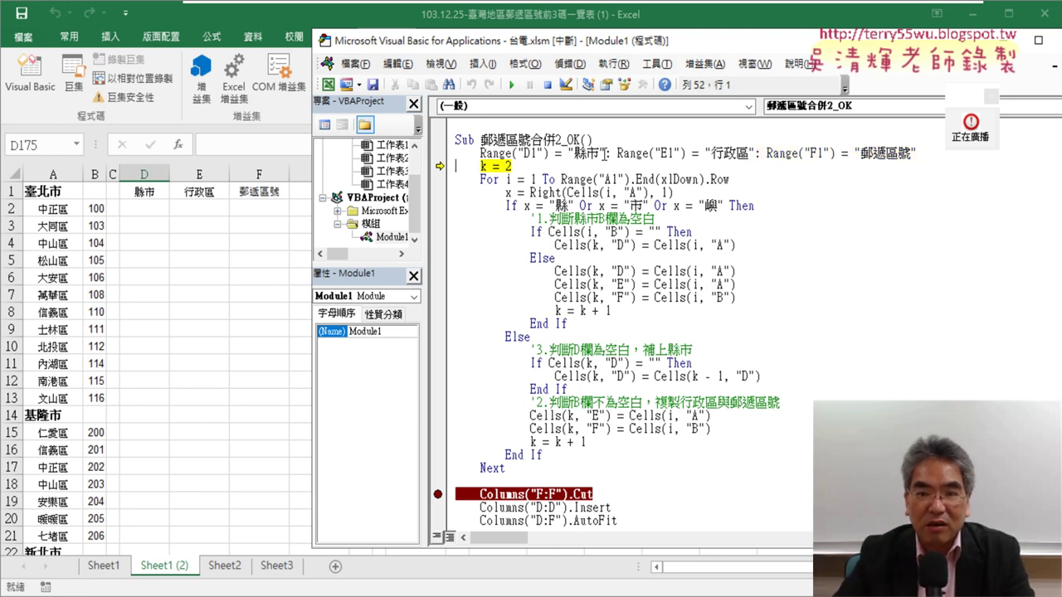
Select the colon following 縣市 in the header statement line
double_click(607, 153)
drag(479, 154, 862, 162)
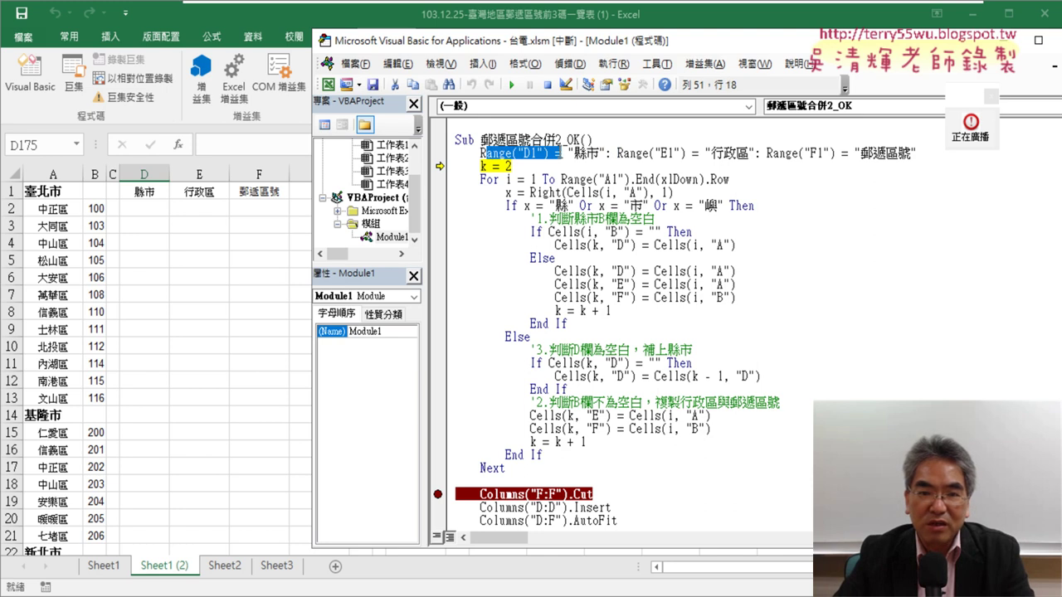
click(848, 159)
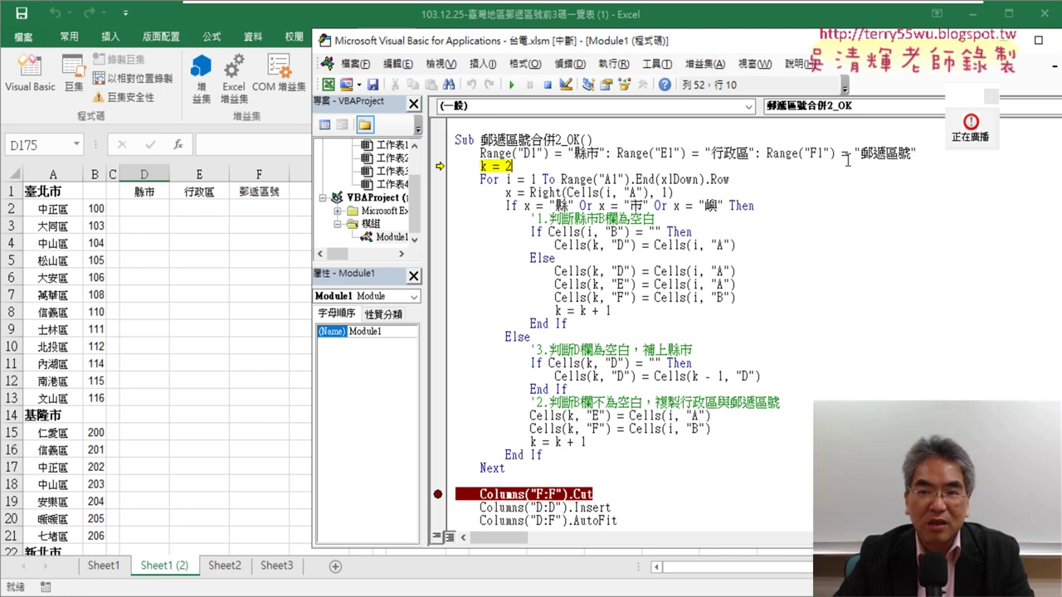
double_click(608, 153)
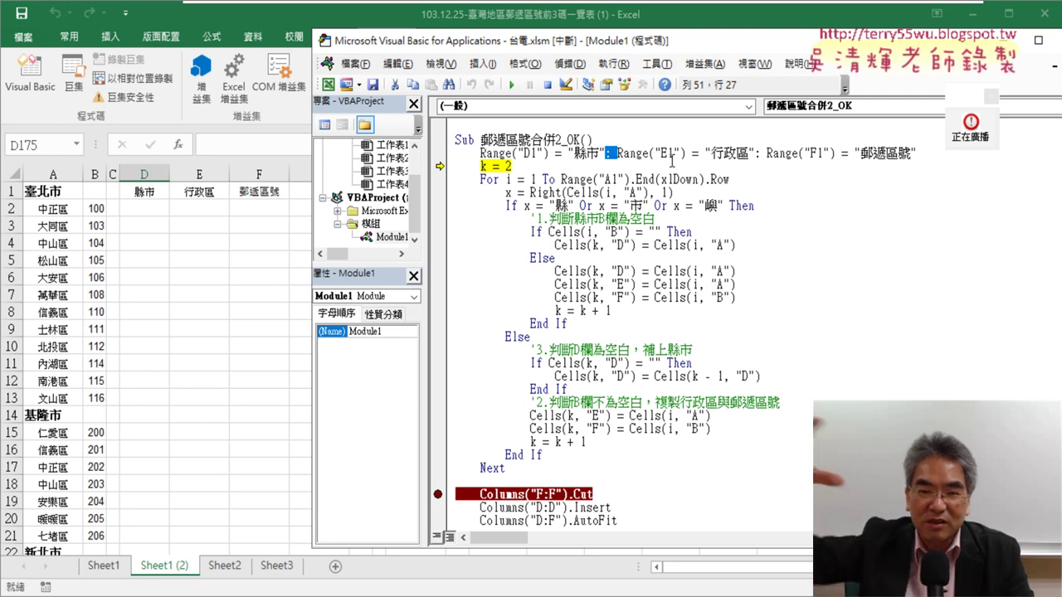
key(Left)
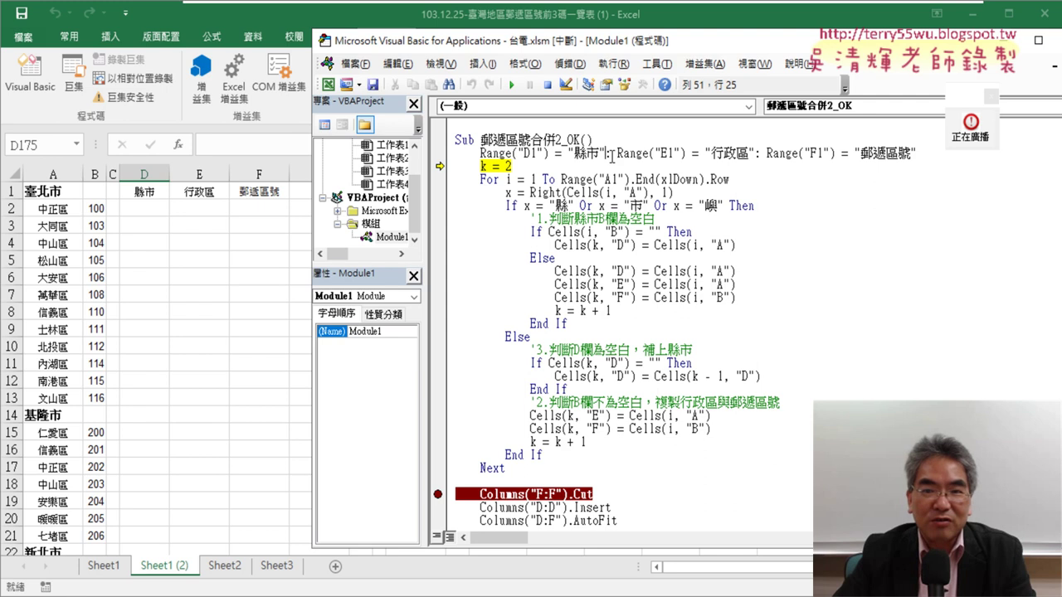
double_click(610, 153)
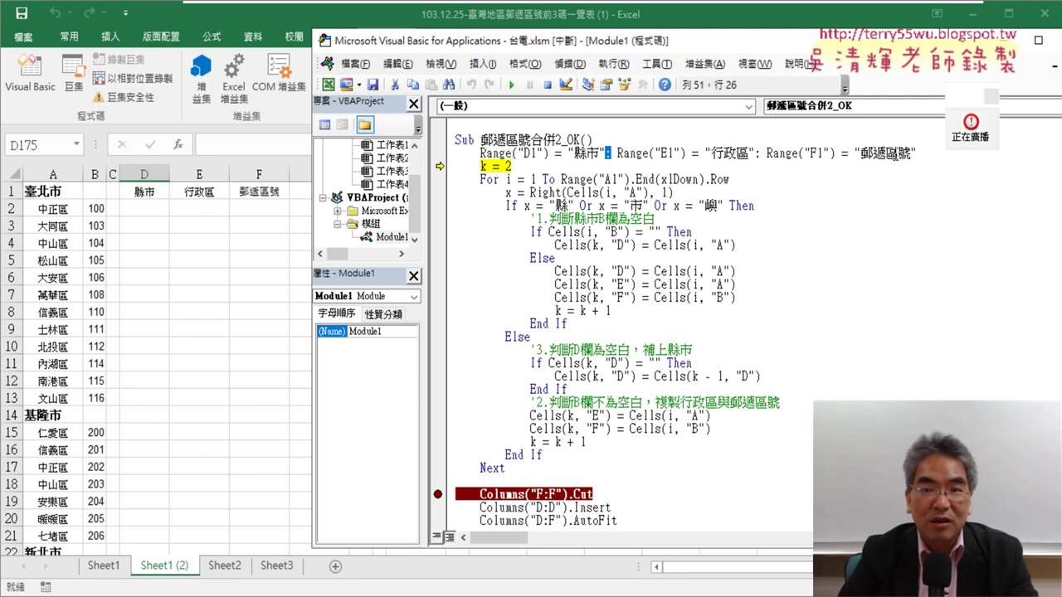
Split the E1 and F1 header assignments onto their own lines by replacing the colons
key(Delete)
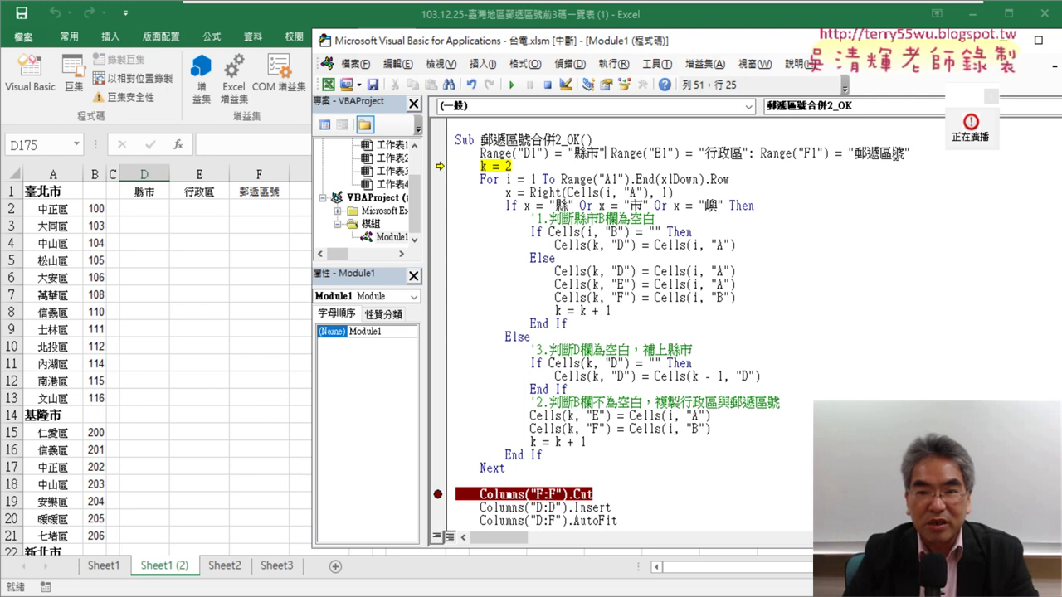
key(Return)
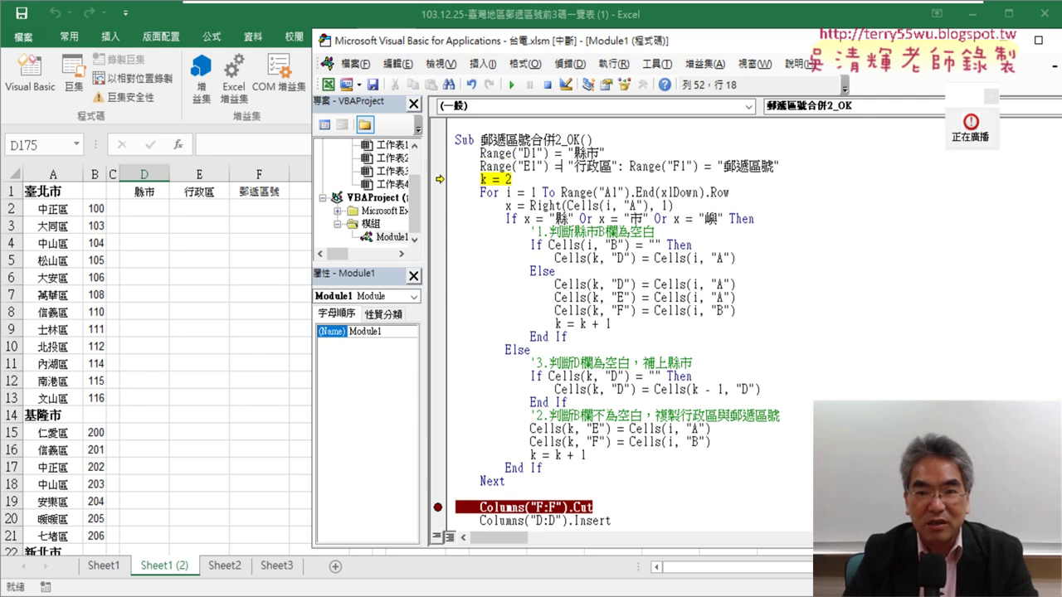
key(Delete)
key(Delete)
key(Return)
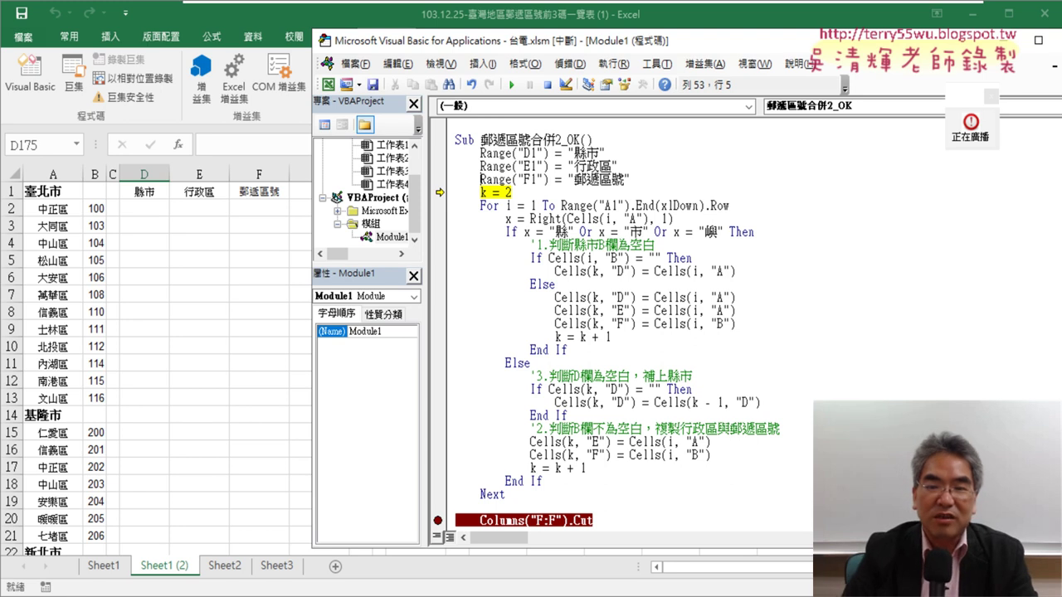
Undo both edits to restore the single colon-joined header line, then select it
key(ctrl+z)
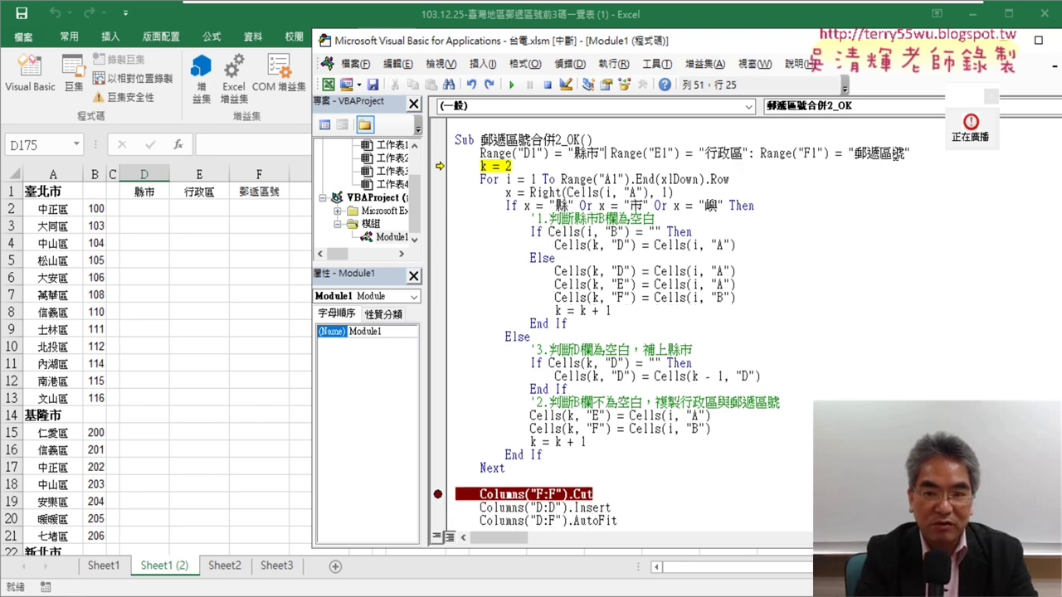
key(ctrl+z)
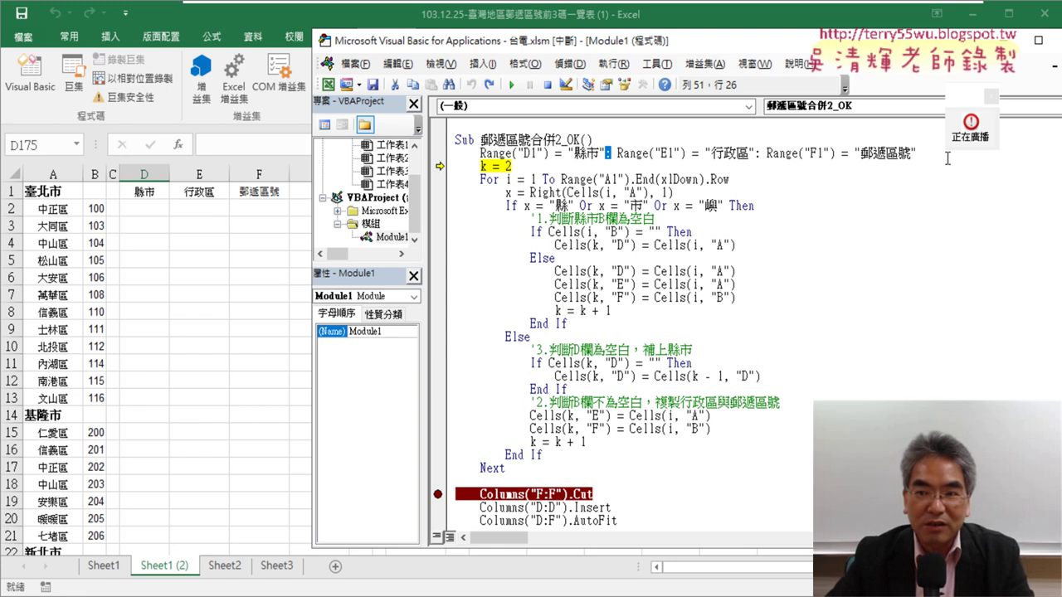
drag(947, 158, 478, 159)
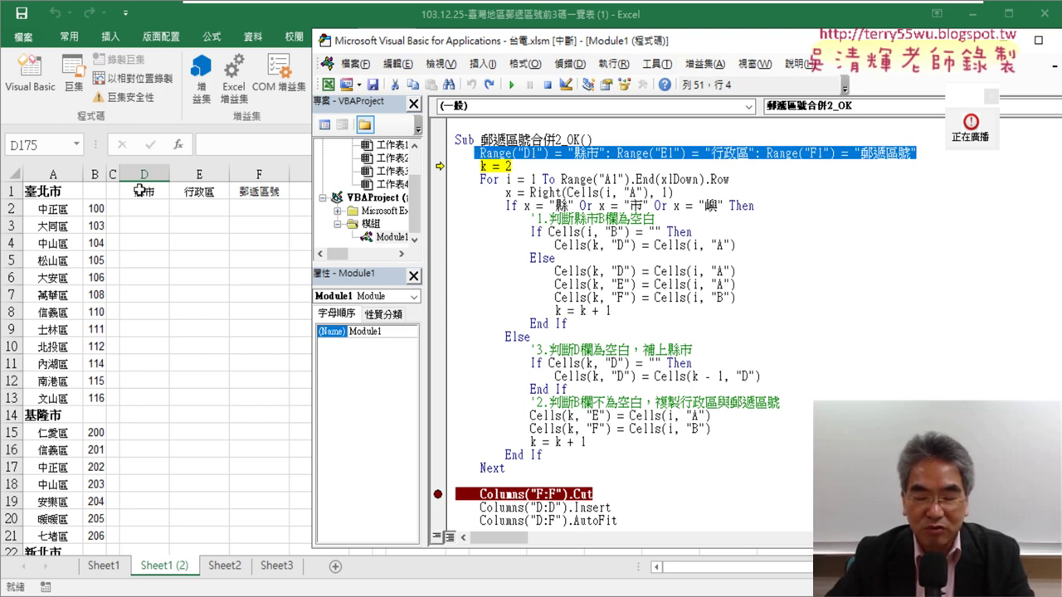
Highlight the k = 2 statement and step past it into the loop
click(529, 168)
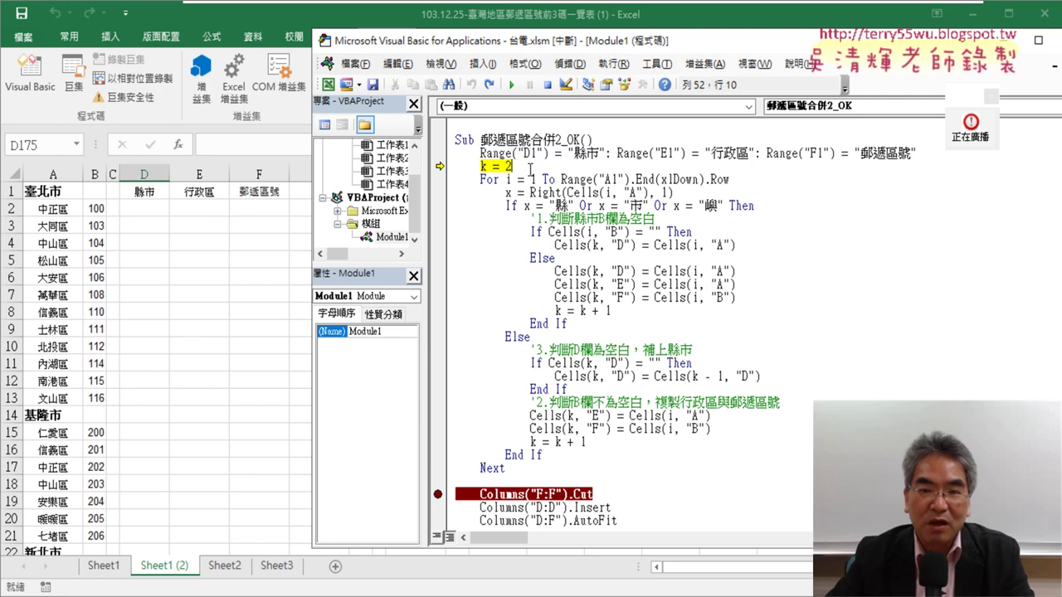
drag(514, 167, 454, 169)
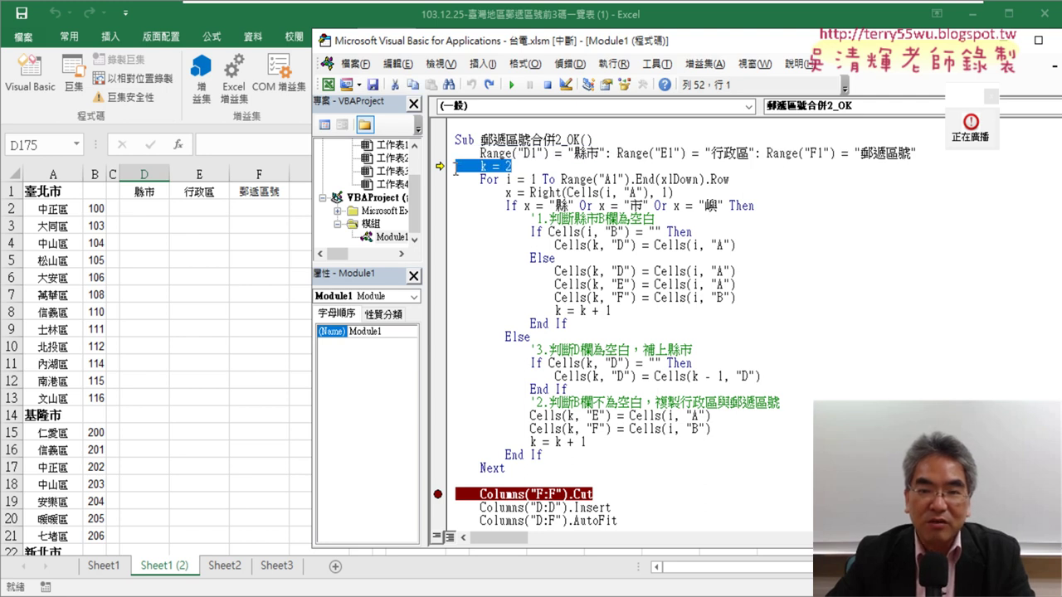
click(529, 167)
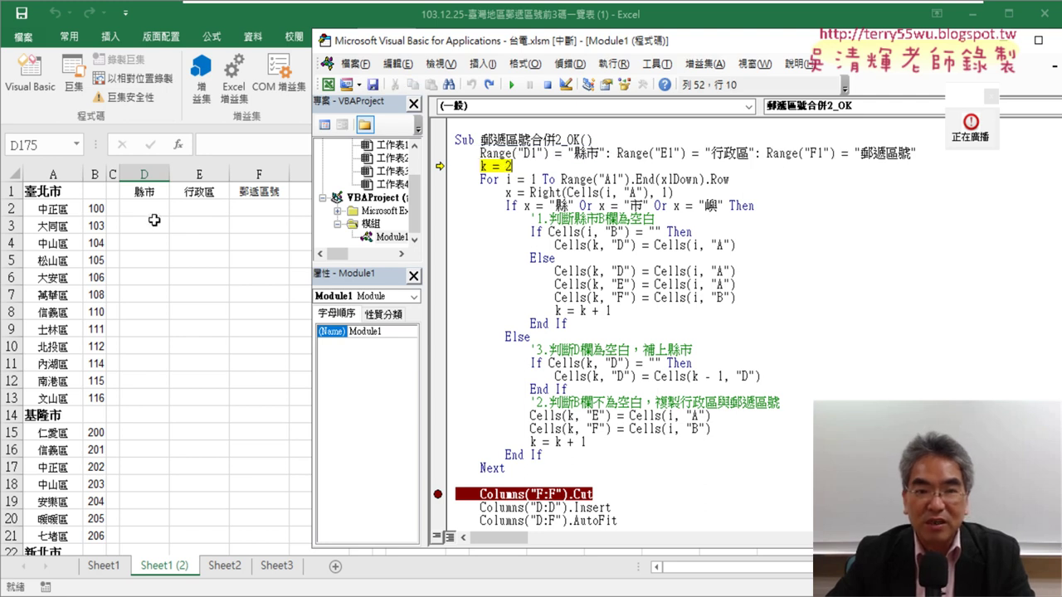
drag(521, 170, 483, 169)
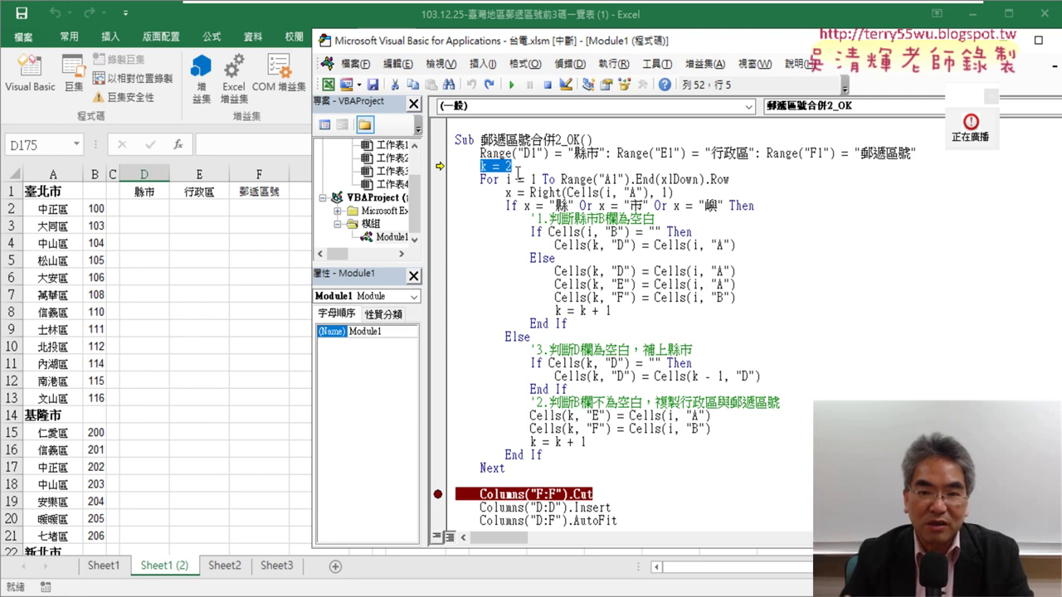
key(F8)
key(F8)
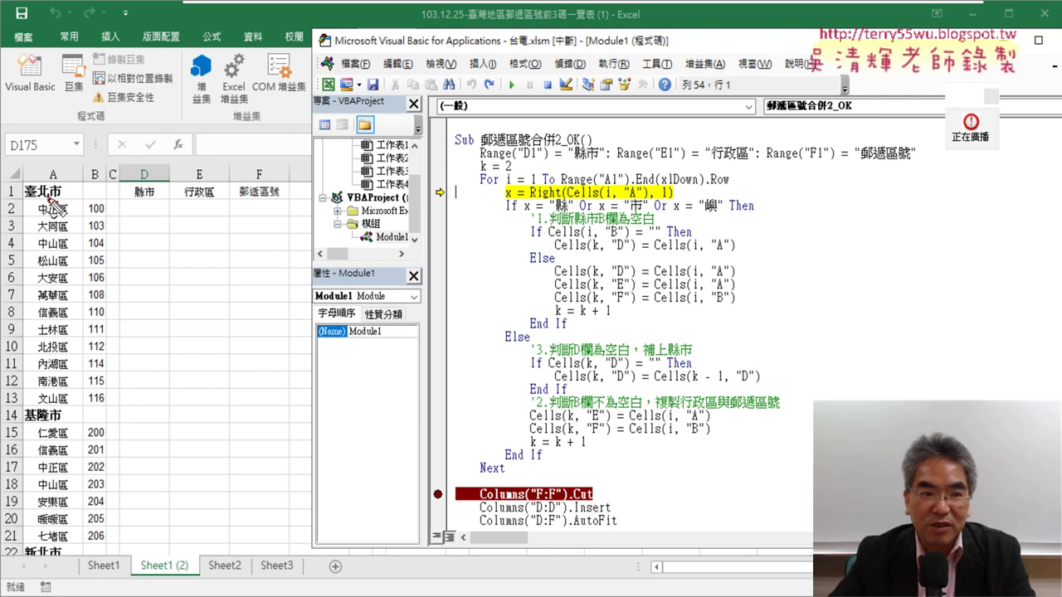
Annotate the 市 ending in A1 and the 縣, 市, 嶼 tests in the If condition, then erase
drag(53, 185, 48, 189)
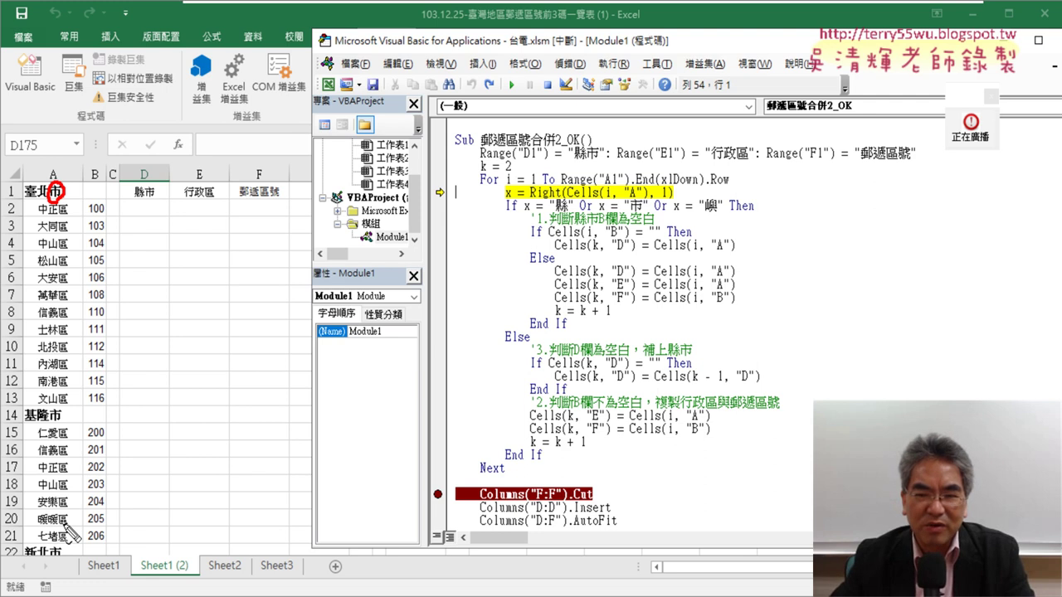
drag(554, 214, 650, 217)
drag(718, 202, 725, 221)
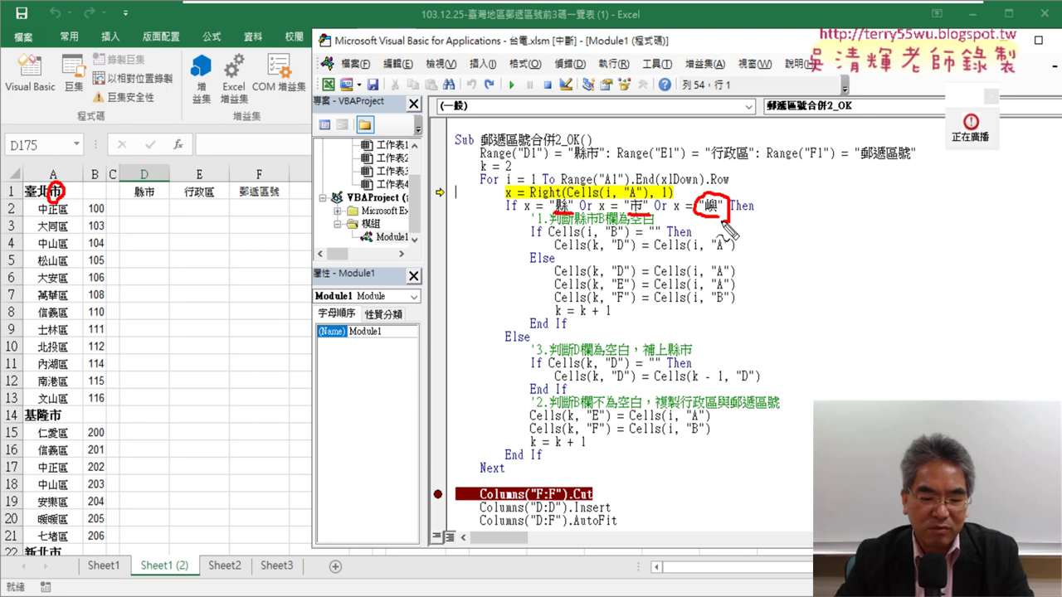
key(Escape)
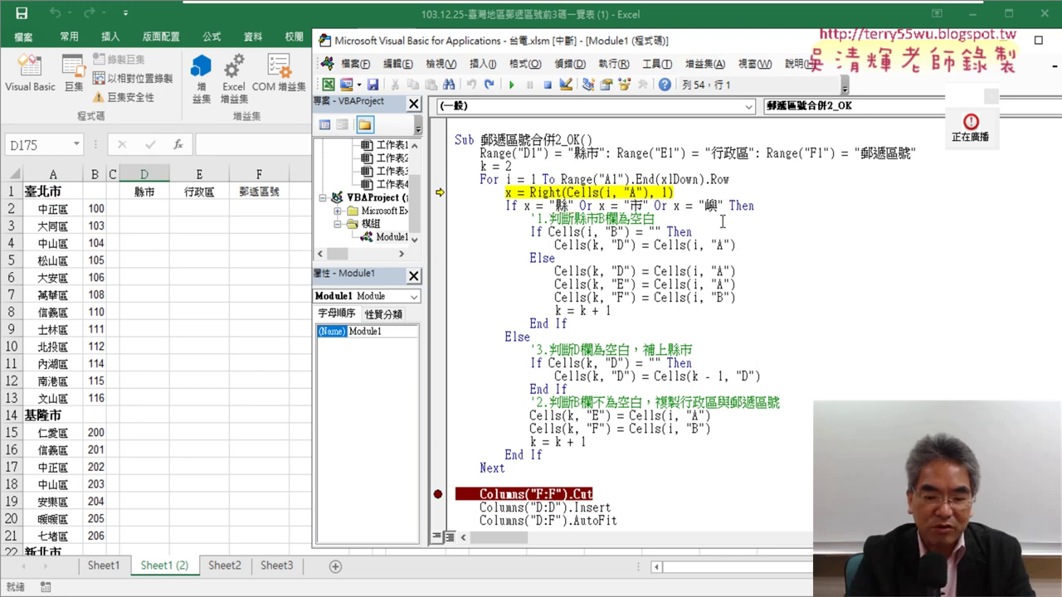
Step through the last-character If test, noting its two Or operators, to reach the blank column B check
key(F8)
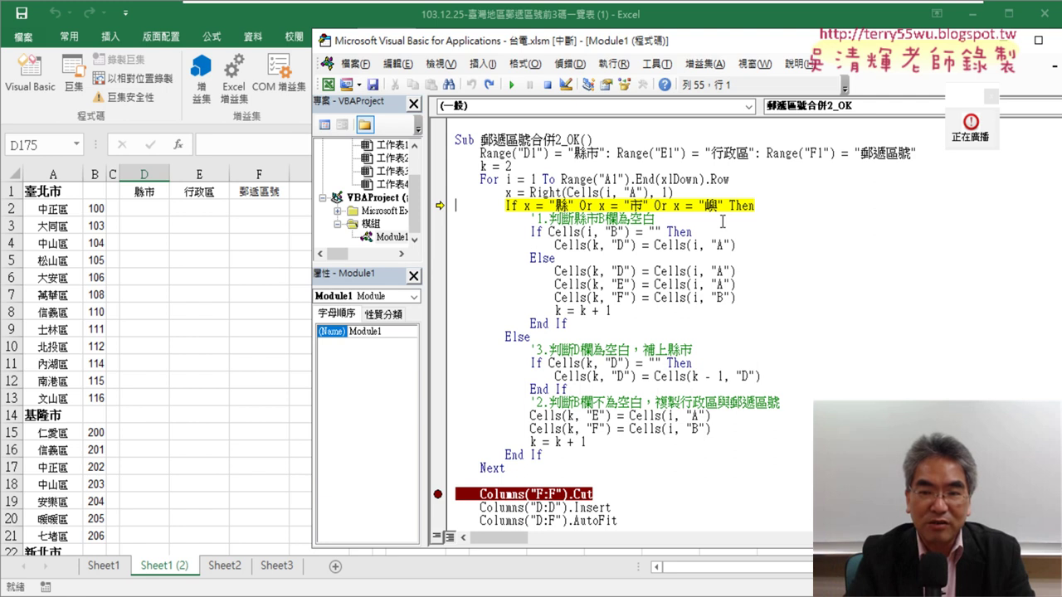
double_click(584, 204)
double_click(657, 205)
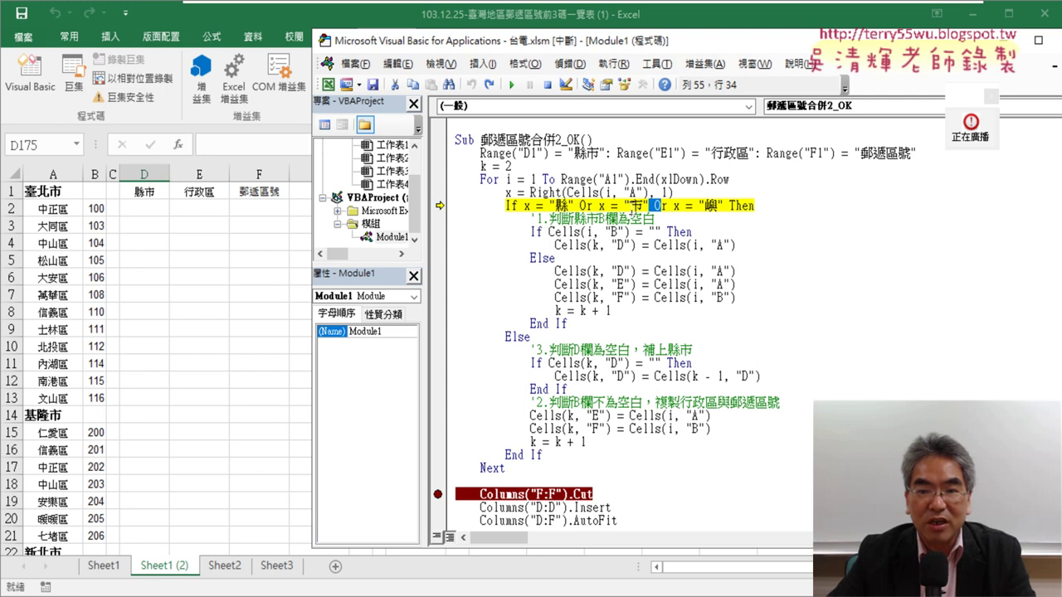
key(F8)
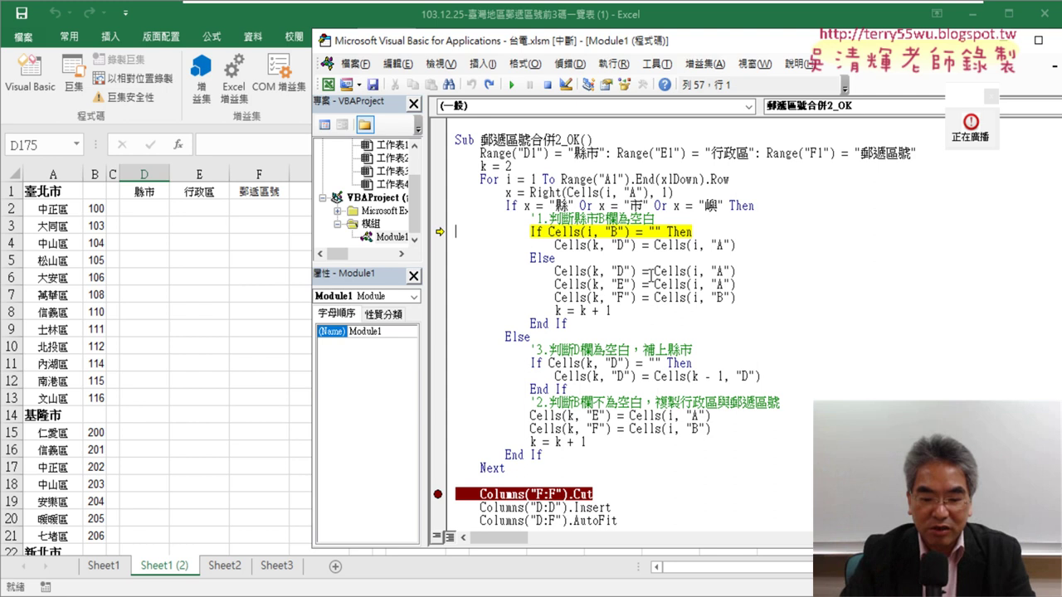
Step past the blank-B check so 臺北市 is written into D2, marking both k + 1 lines
key(F8)
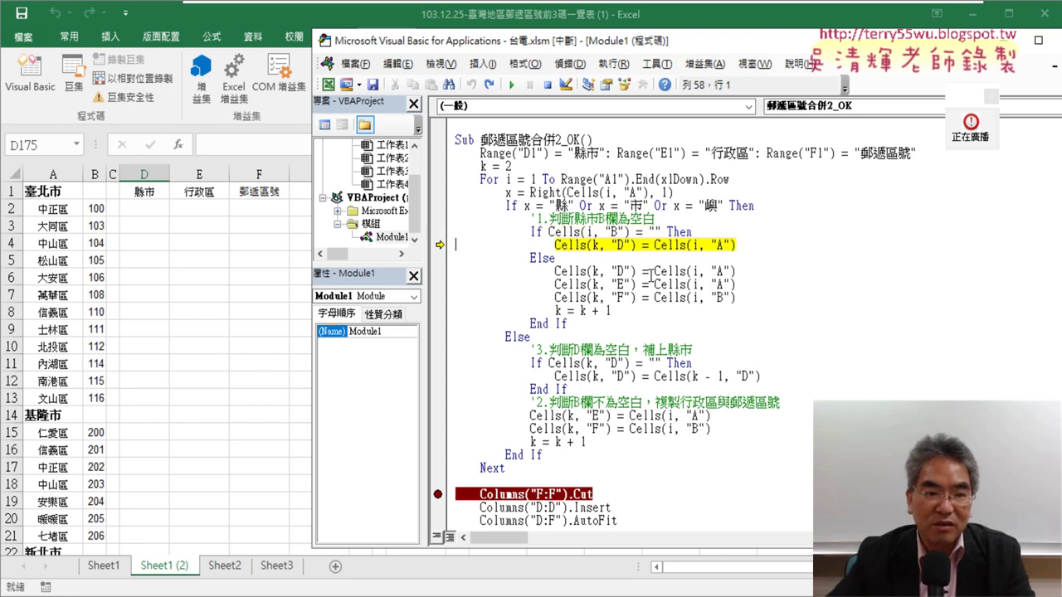
key(F8)
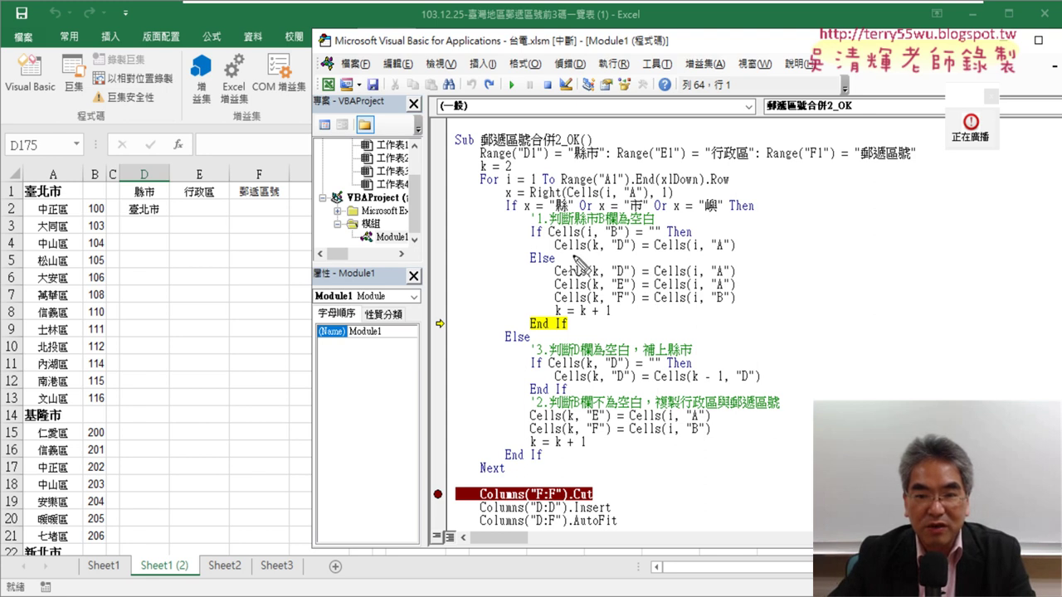
mouse_move(624, 323)
mouse_down()
mouse_move(624, 311)
mouse_move(614, 325)
mouse_up()
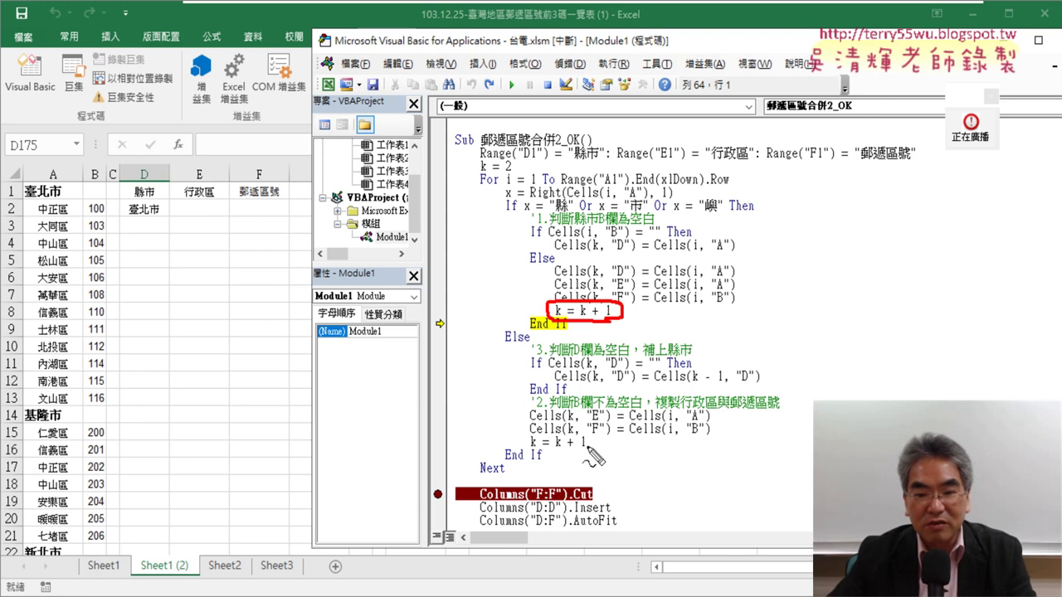
mouse_move(586, 451)
mouse_down()
mouse_move(554, 453)
mouse_move(586, 456)
mouse_up()
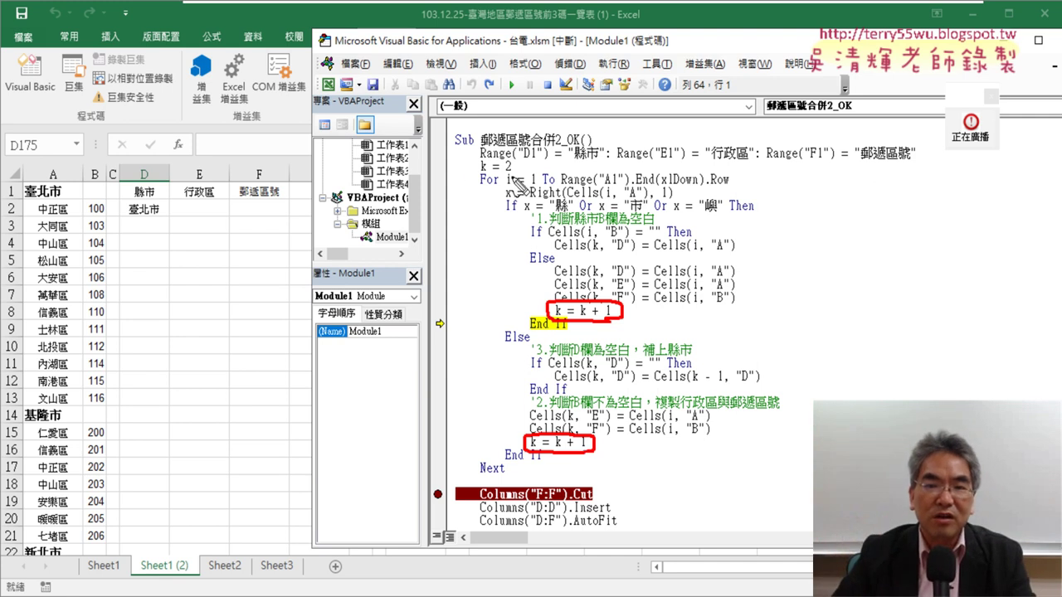
Annotate the starting k = 2, sheet row 2 and the still-empty E2 and F2, then clear the marks
drag(524, 176, 519, 161)
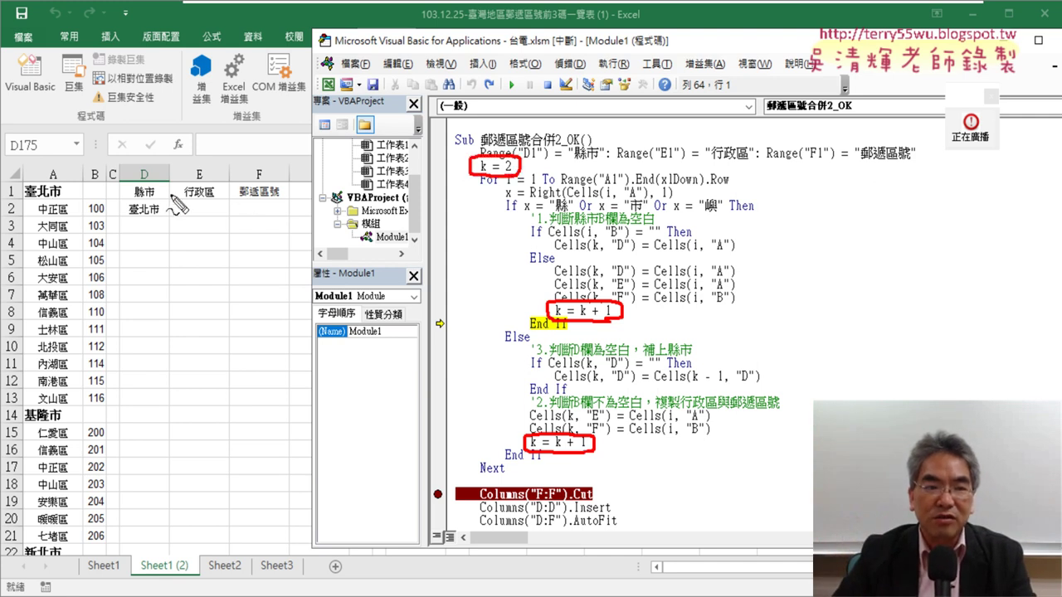
drag(19, 214, 13, 199)
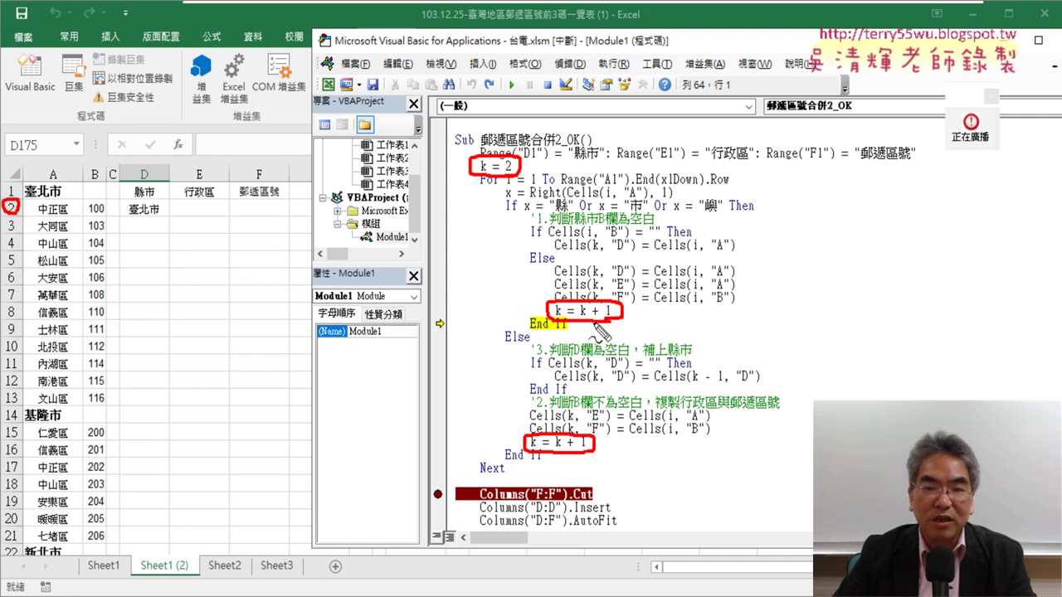
drag(174, 213, 284, 200)
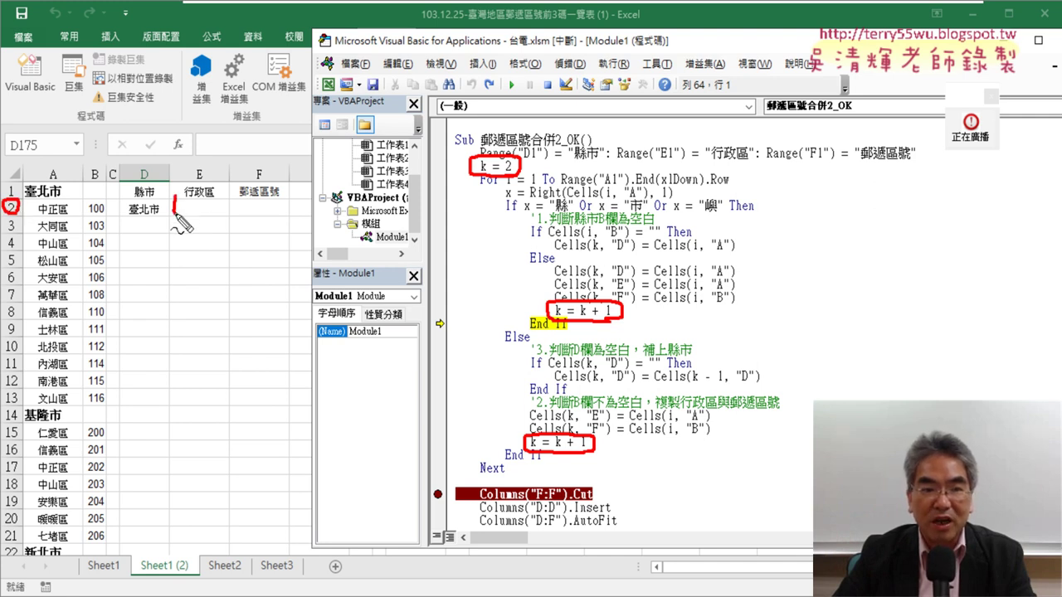
drag(177, 217, 283, 217)
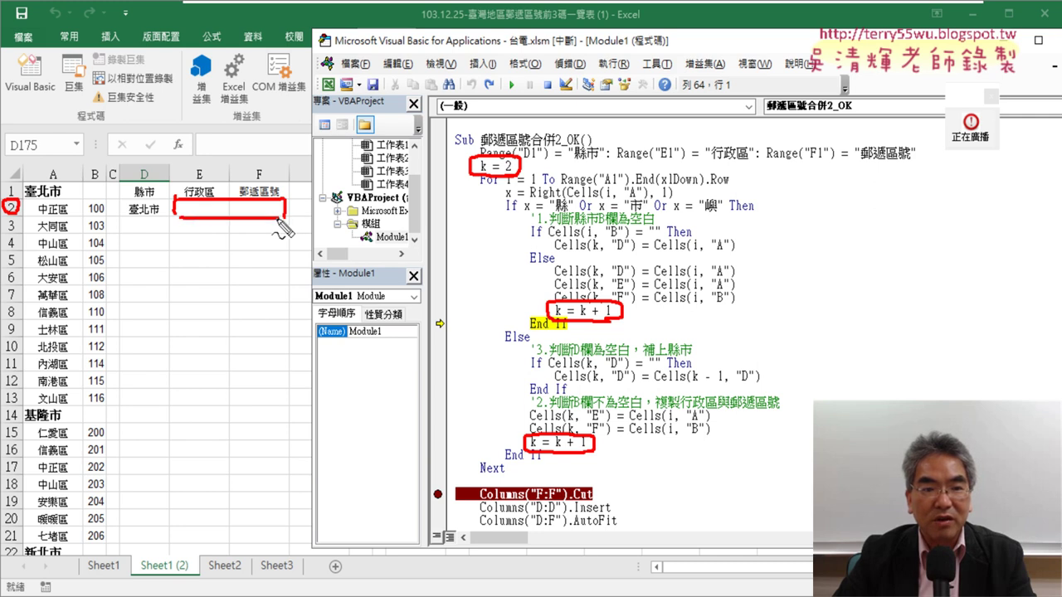
key(Escape)
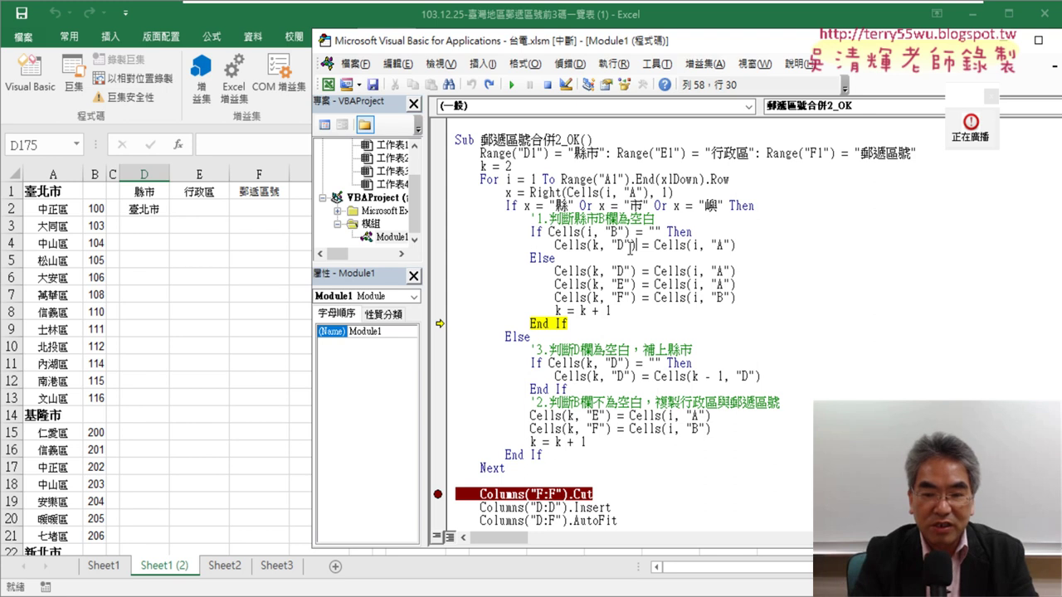
Step through End If and Next to the next source row, circling 臺北市 in D2
key(F8)
key(F8)
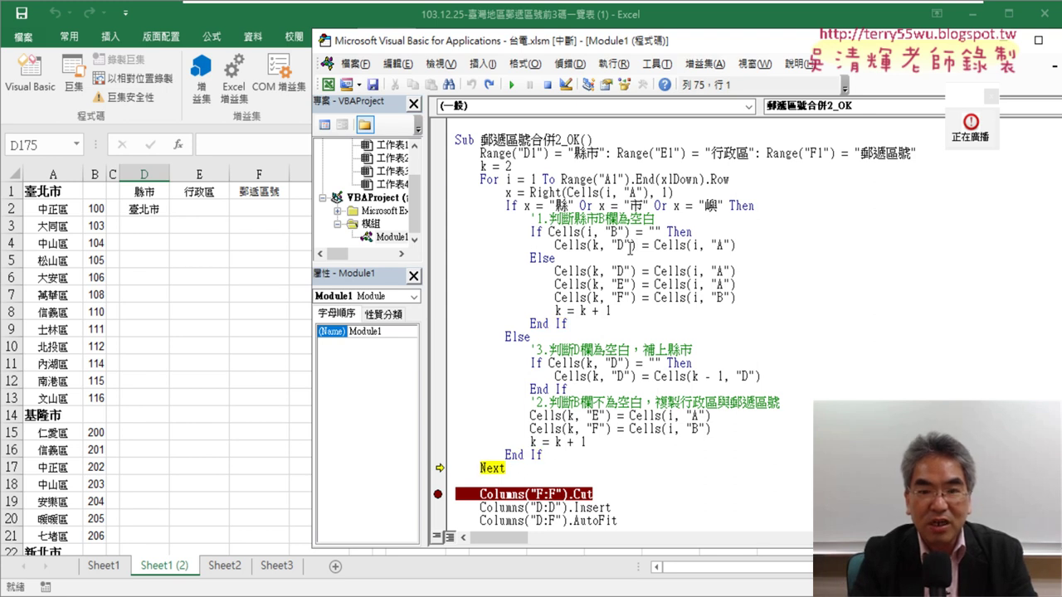
key(F8)
key(F8)
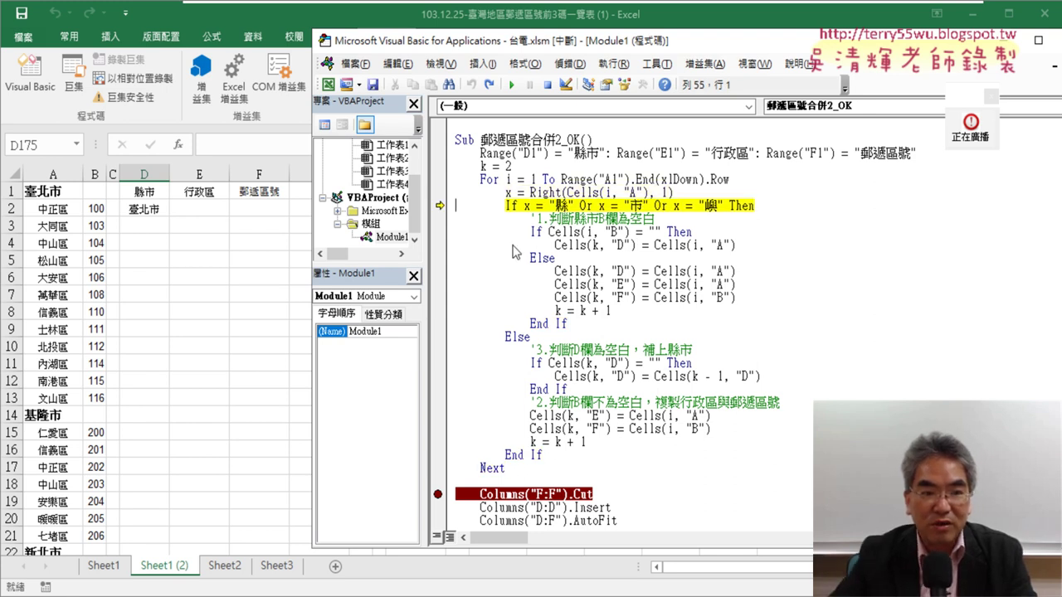
key(F8)
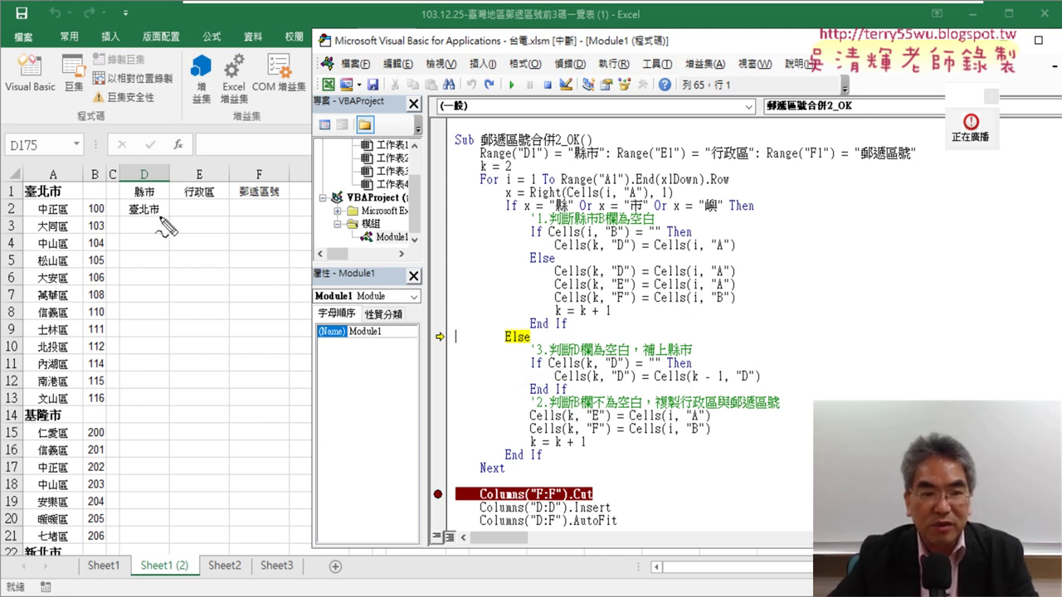
drag(156, 205, 147, 214)
key(Escape)
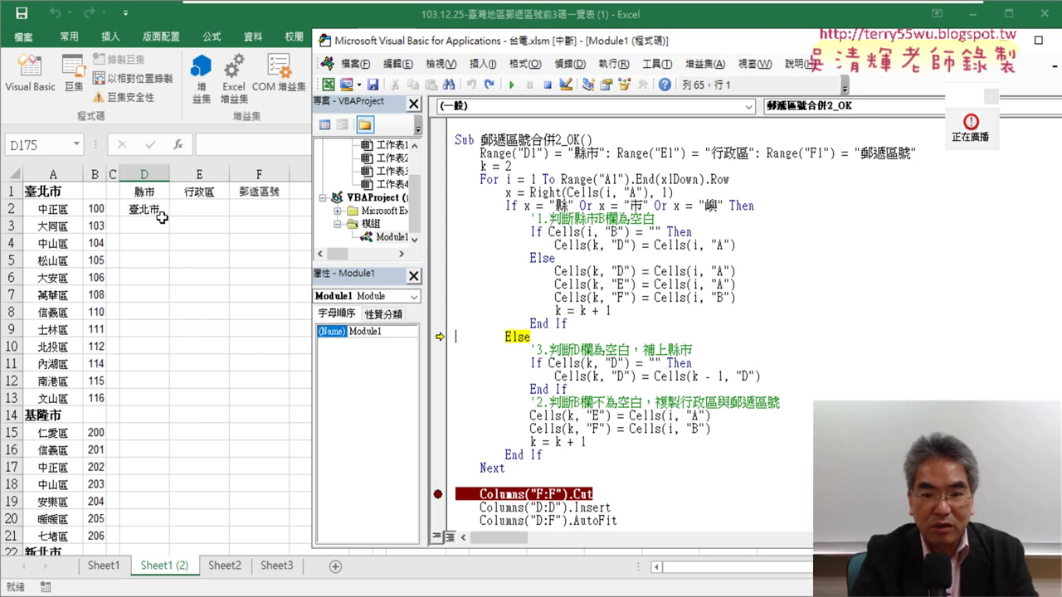
Step into the empty-D check and skip the county-copy line since D2 is filled
key(F8)
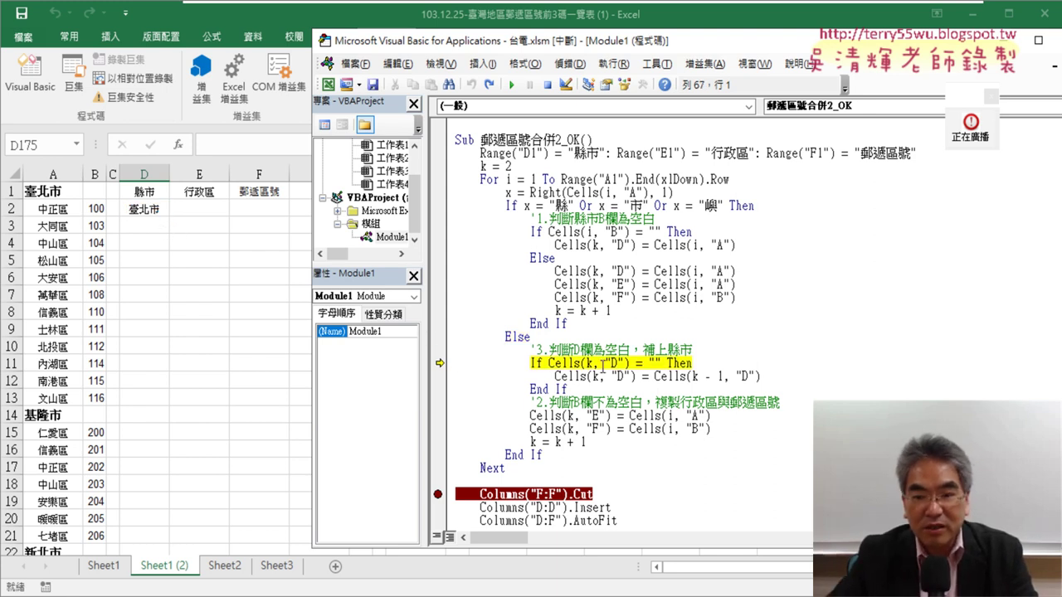
mouse_move(587, 365)
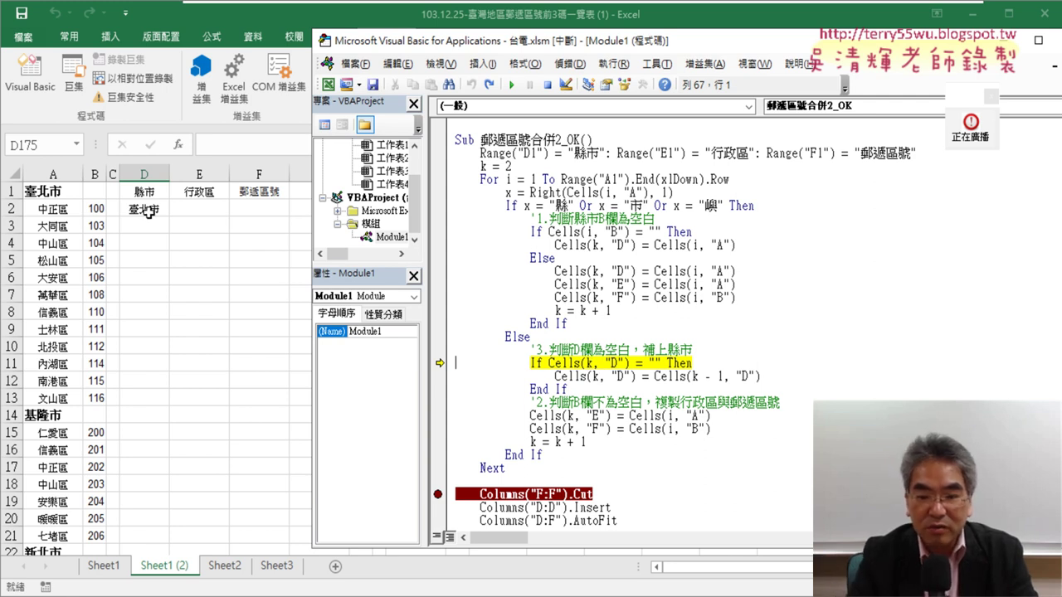
drag(553, 380, 762, 379)
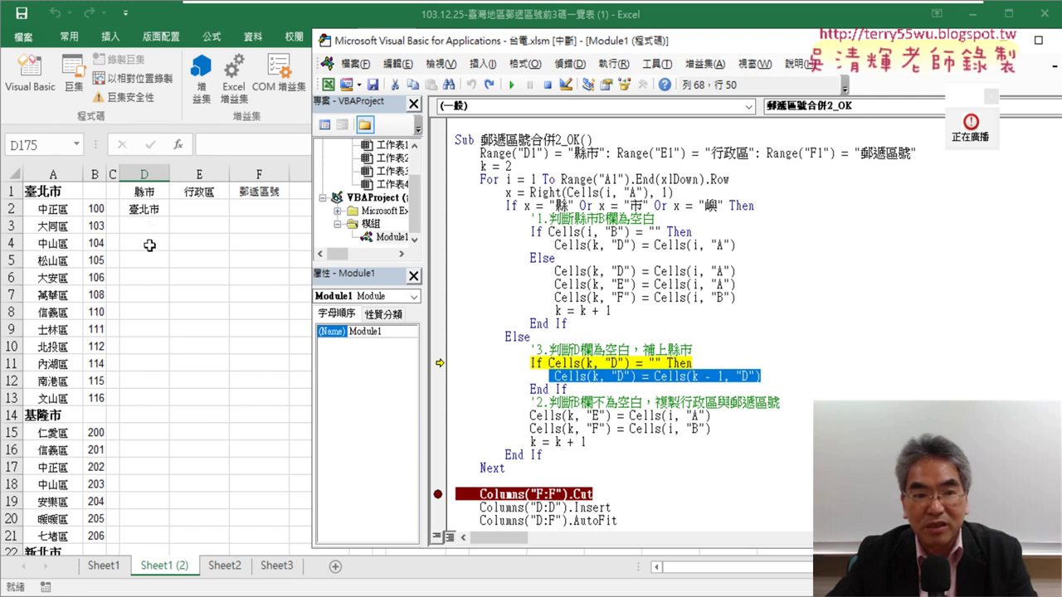
click(569, 351)
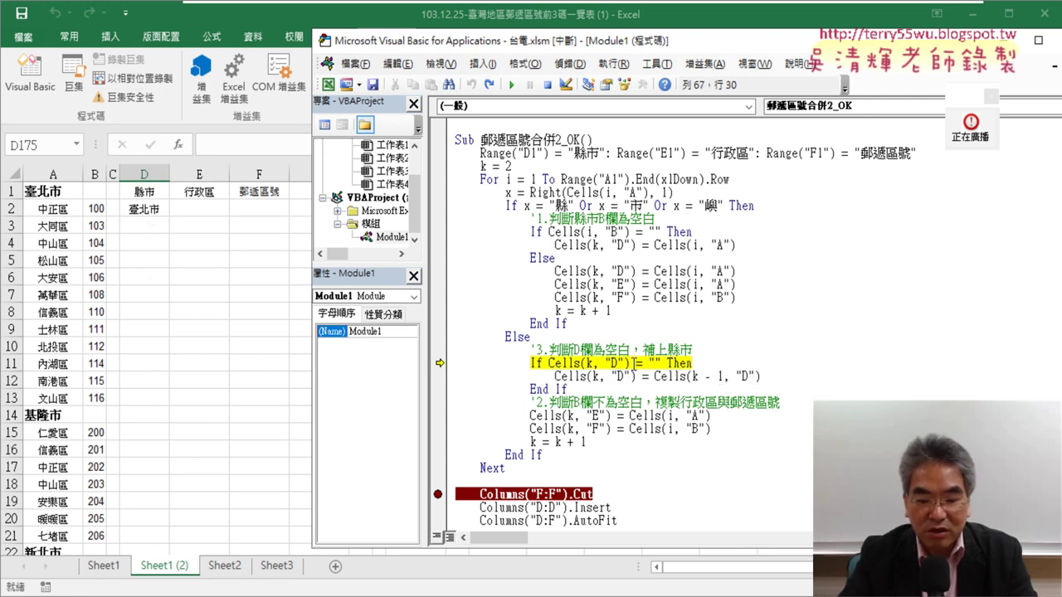
key(F8)
key(F8)
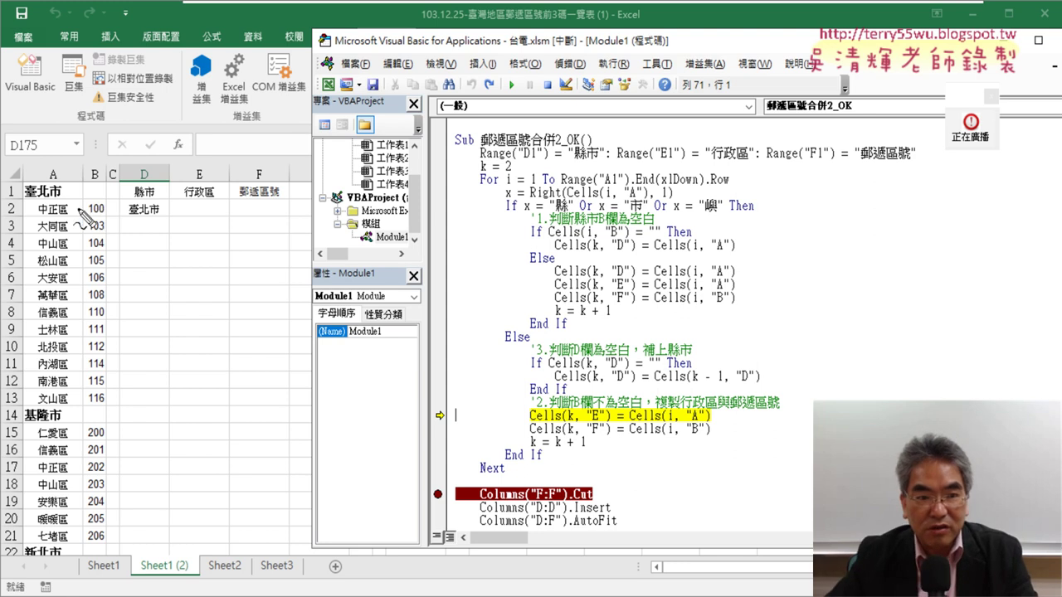
Mark district 中正區 in A2, postal code 100 in B2 and the source reference in the code
drag(70, 218, 204, 196)
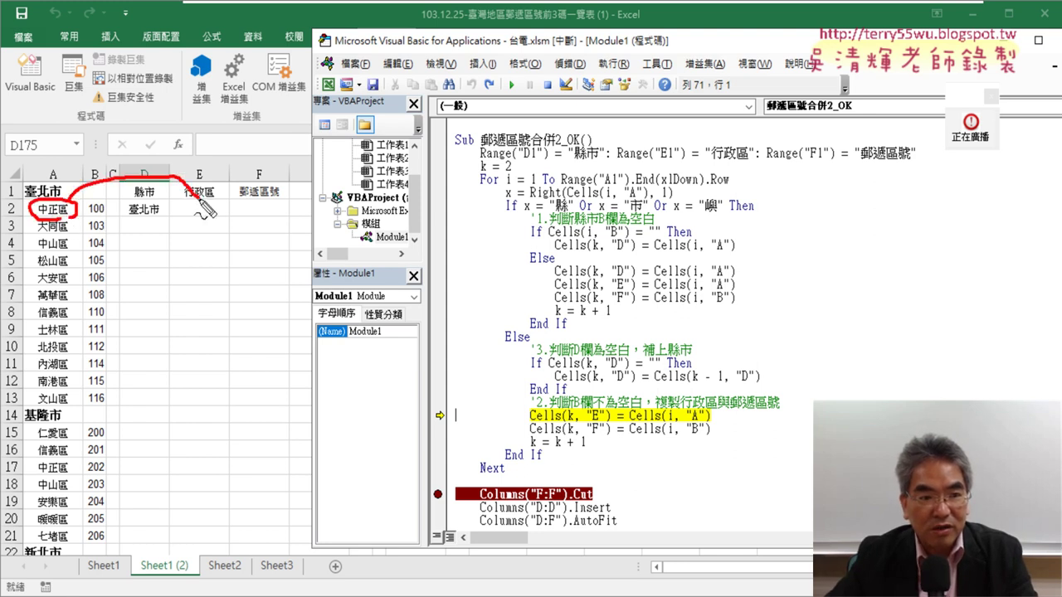
mouse_move(106, 207)
mouse_down()
mouse_move(101, 199)
mouse_move(271, 207)
mouse_up()
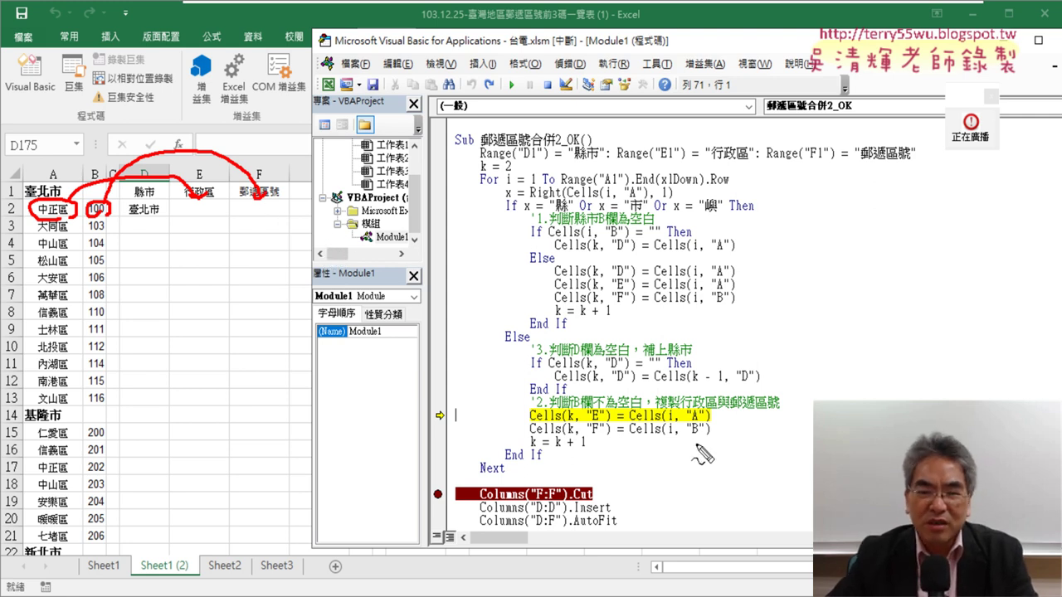
mouse_move(710, 423)
mouse_down()
mouse_move(630, 424)
mouse_move(589, 407)
mouse_move(601, 417)
mouse_up()
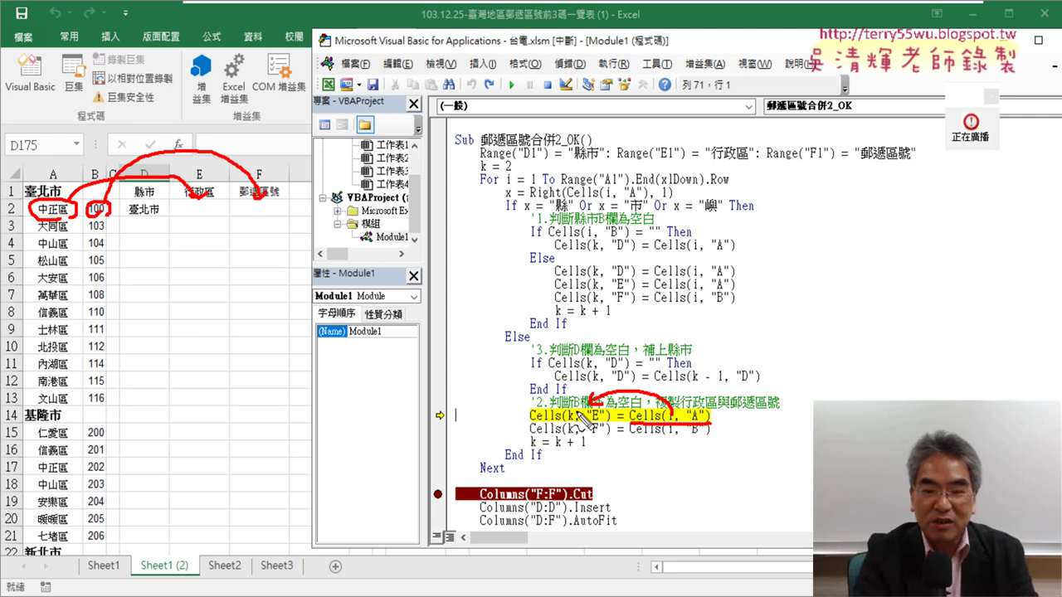
key(Escape)
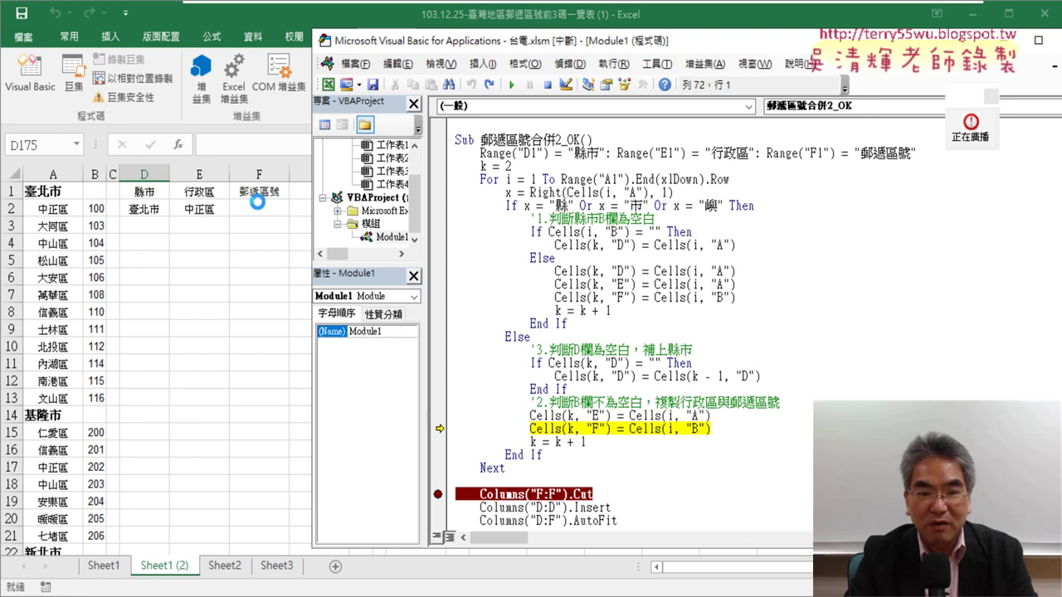
Write postal code 100 into F2, increment k, and loop on to the next source row
key(F8)
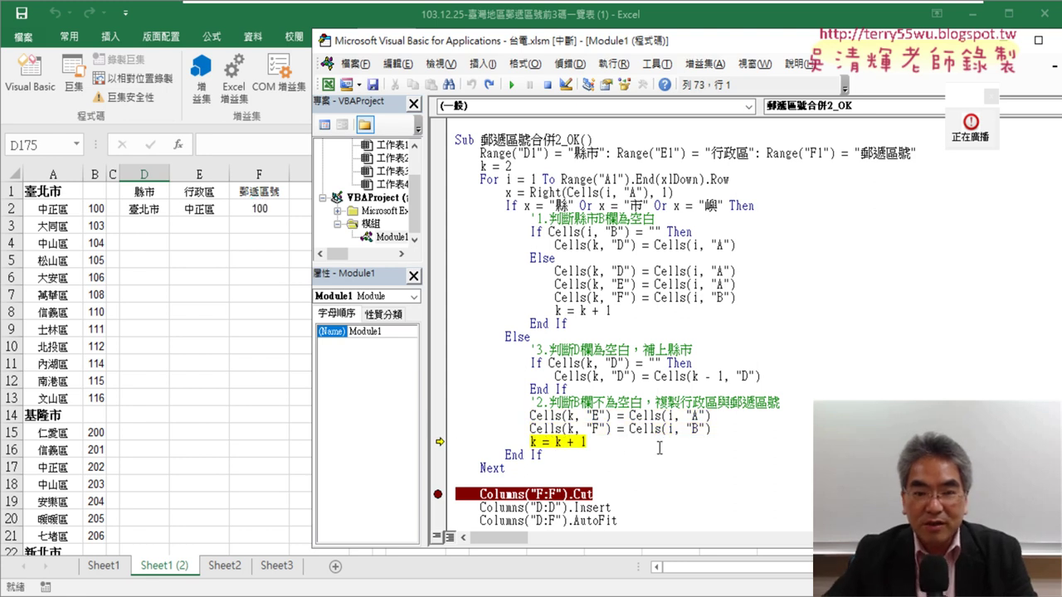
drag(594, 444, 543, 444)
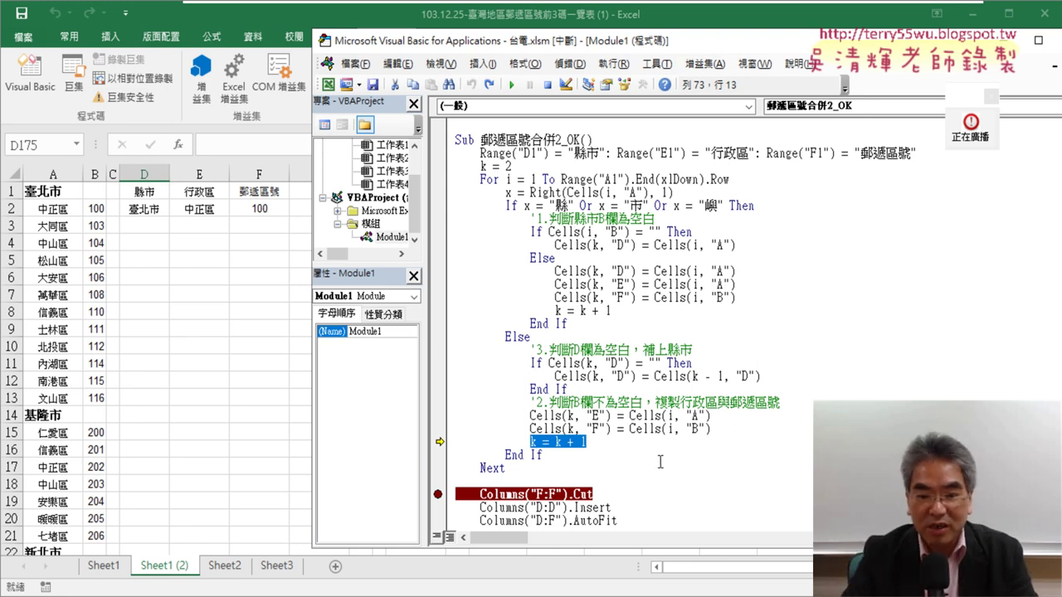
key(F8)
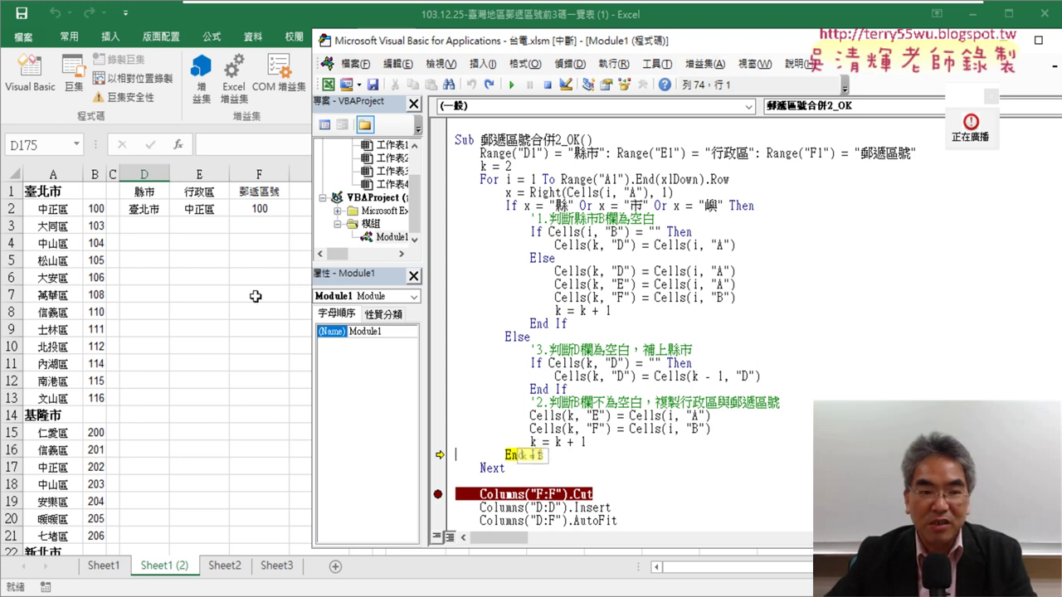
key(F8)
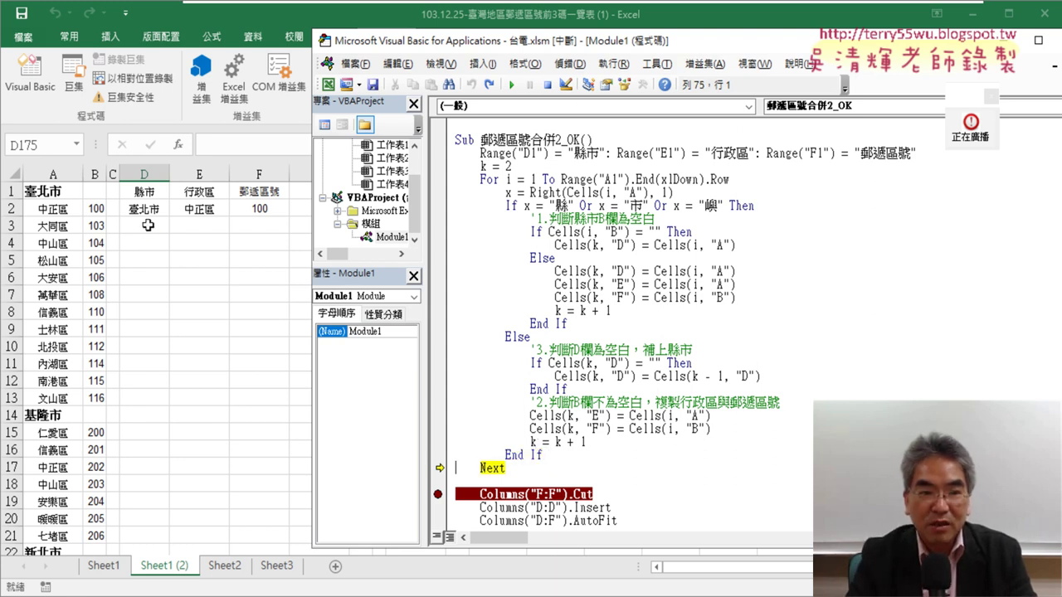
key(F8)
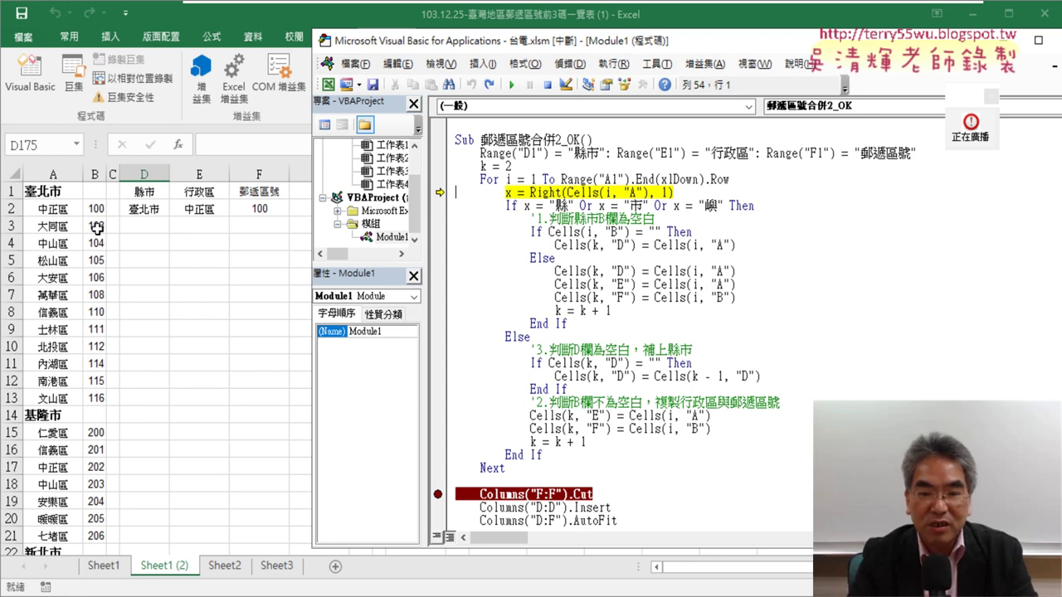
key(F8)
key(F8)
key(F8)
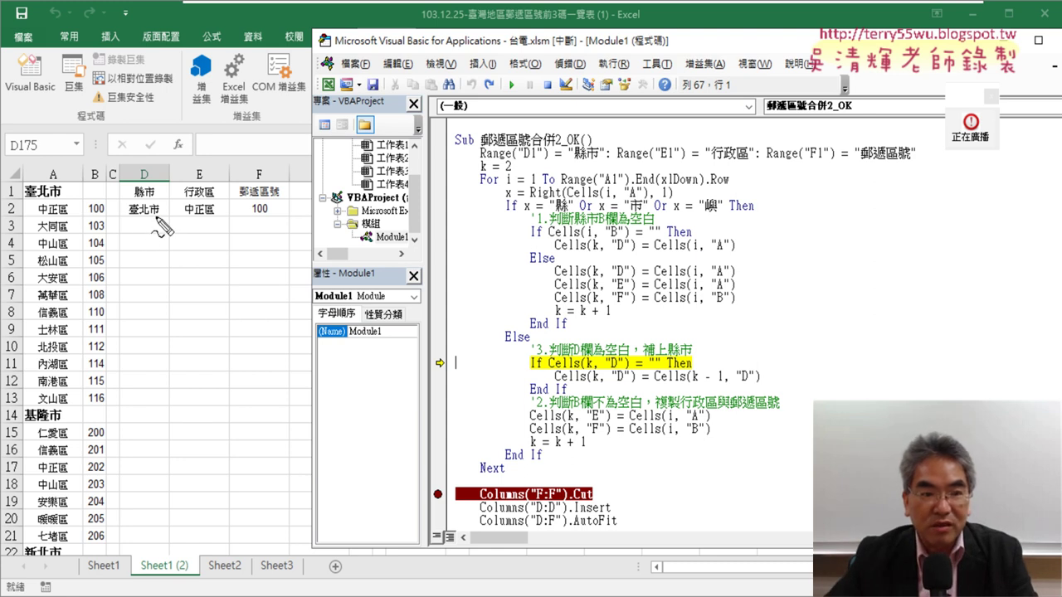
mouse_move(155, 204)
mouse_down()
mouse_move(121, 232)
mouse_move(123, 243)
mouse_up()
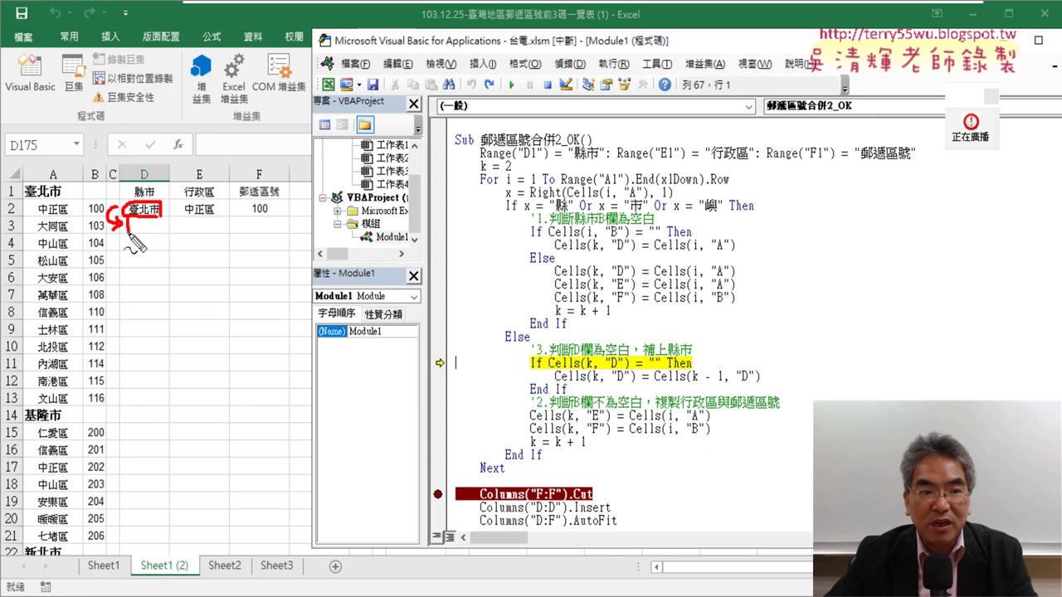
drag(128, 219, 129, 236)
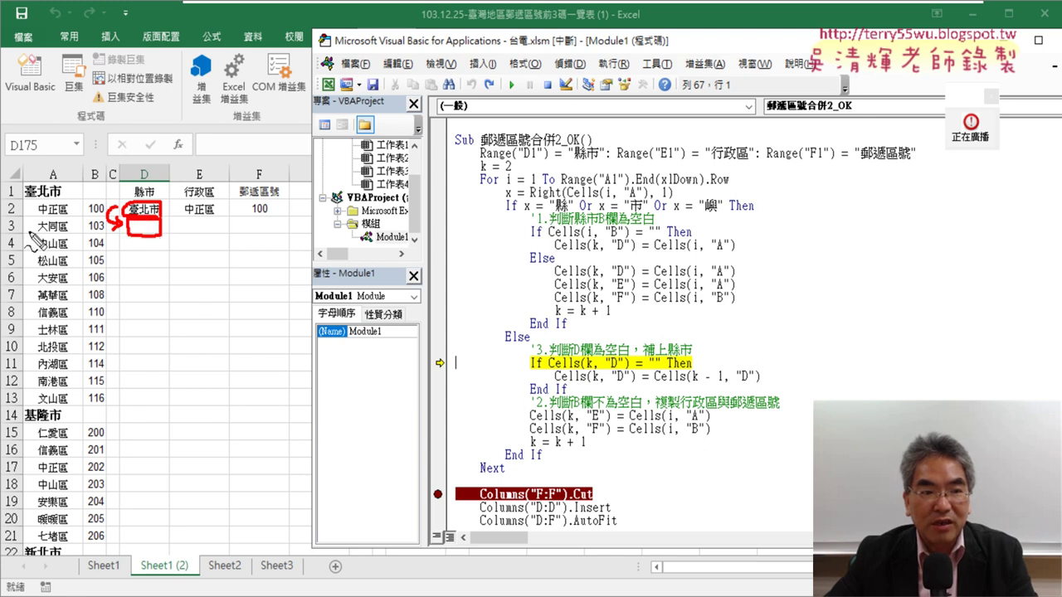
mouse_move(22, 220)
mouse_down()
mouse_move(22, 238)
mouse_move(41, 224)
mouse_move(37, 232)
mouse_move(18, 217)
mouse_up()
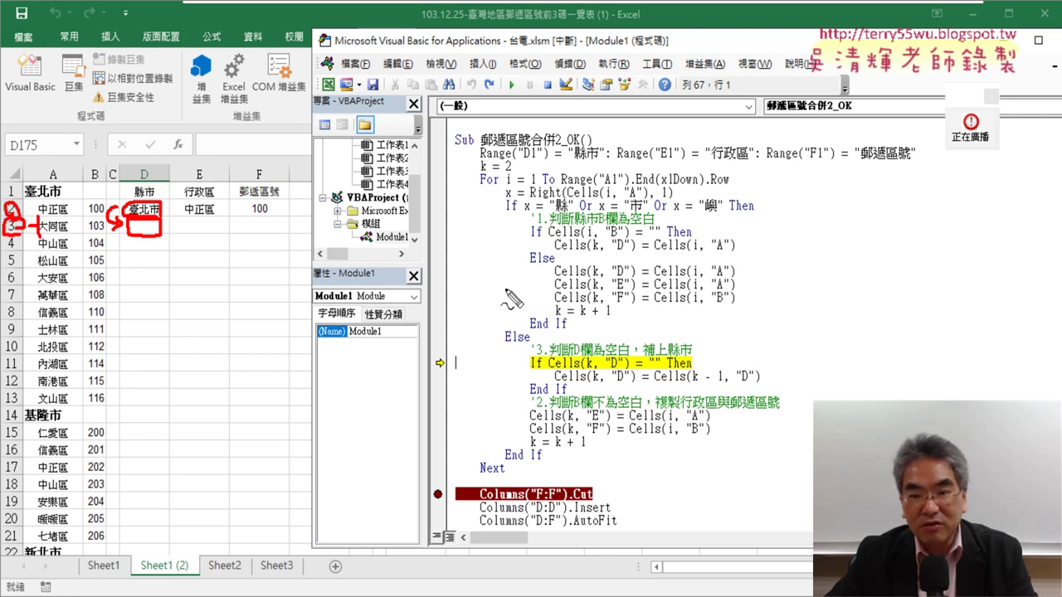
drag(723, 384, 697, 386)
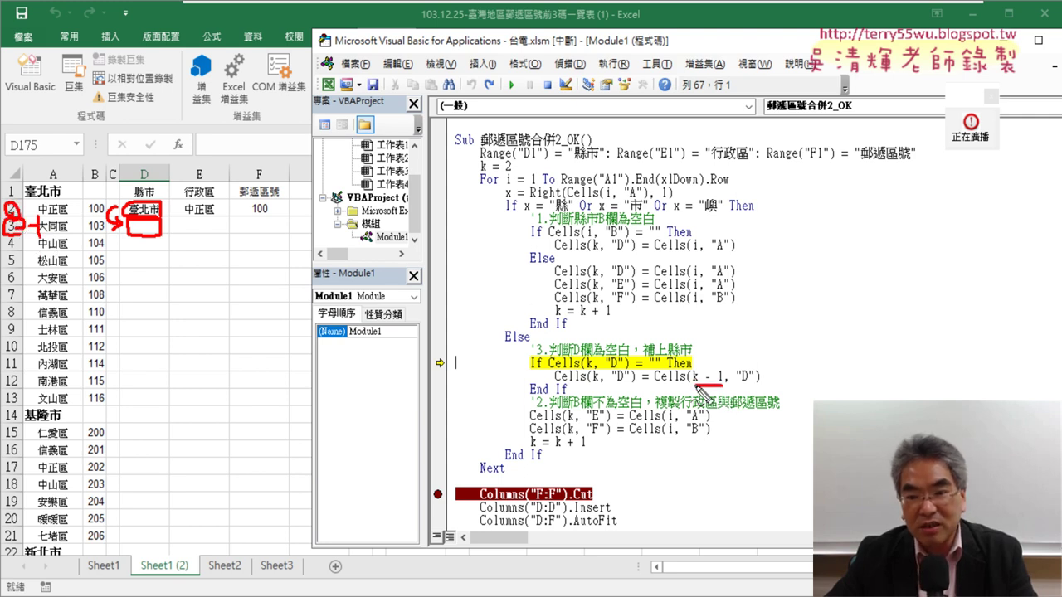
drag(590, 383, 603, 384)
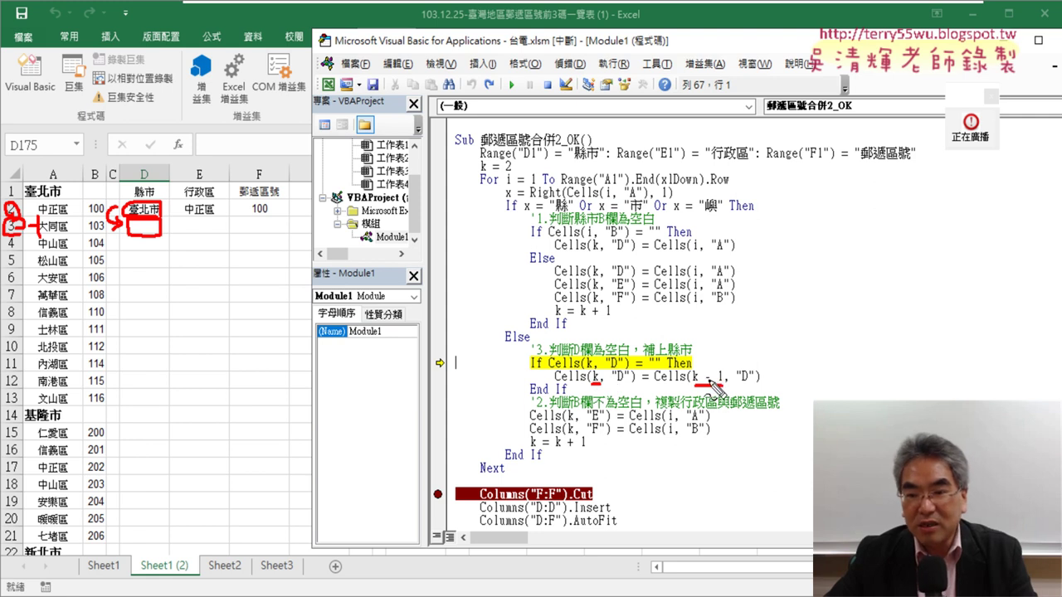
drag(706, 357, 750, 383)
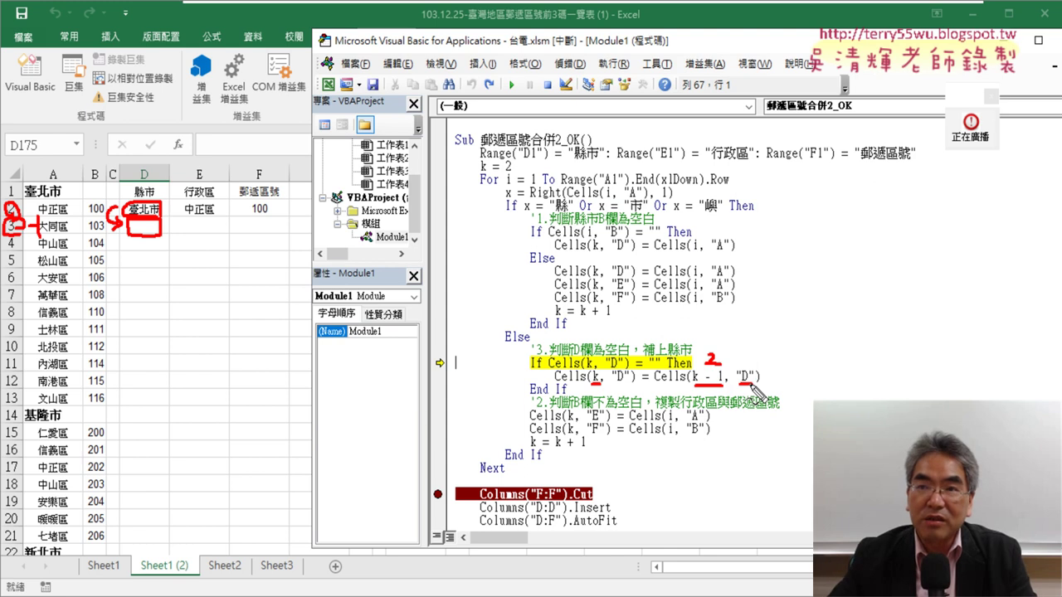
drag(140, 227, 147, 217)
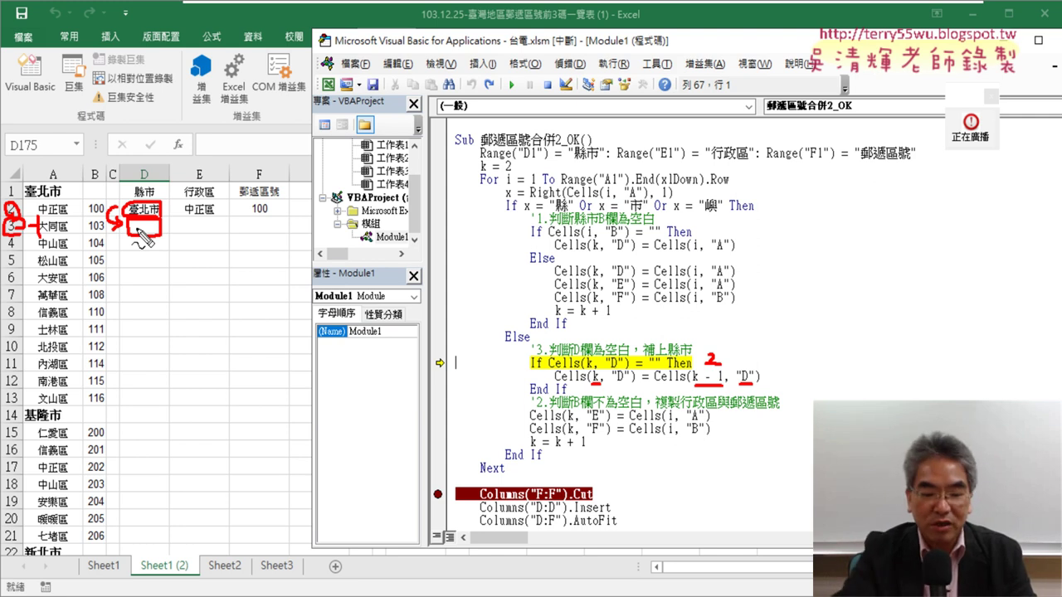
Step the macro to fill row 3 with 臺北市, 大同區 and postal code 103
key(Escape)
key(F8)
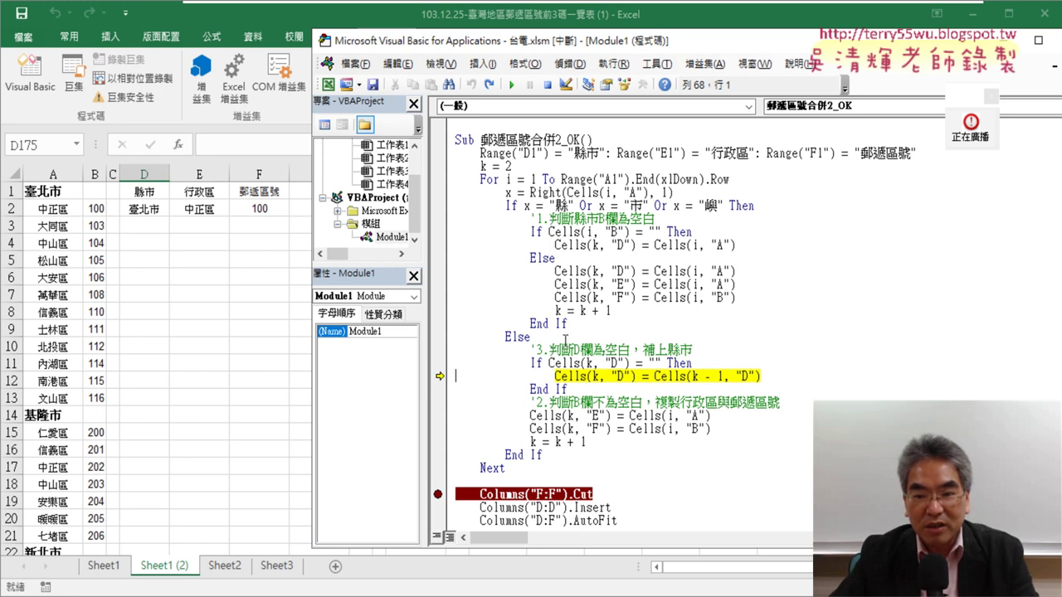
drag(655, 378, 760, 378)
mouse_move(710, 378)
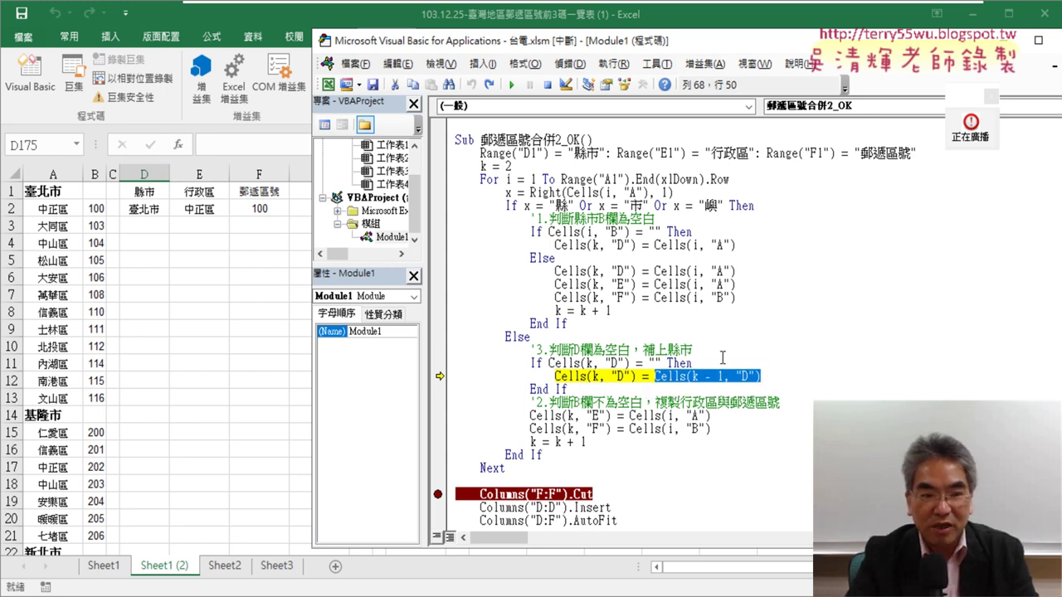
key(F8)
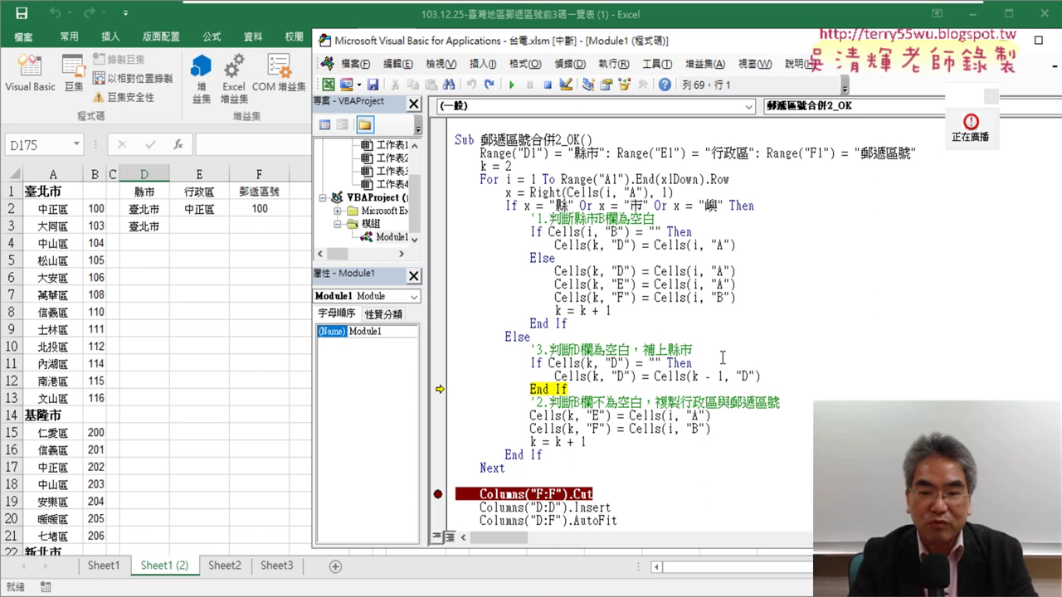
key(F8)
key(F8)
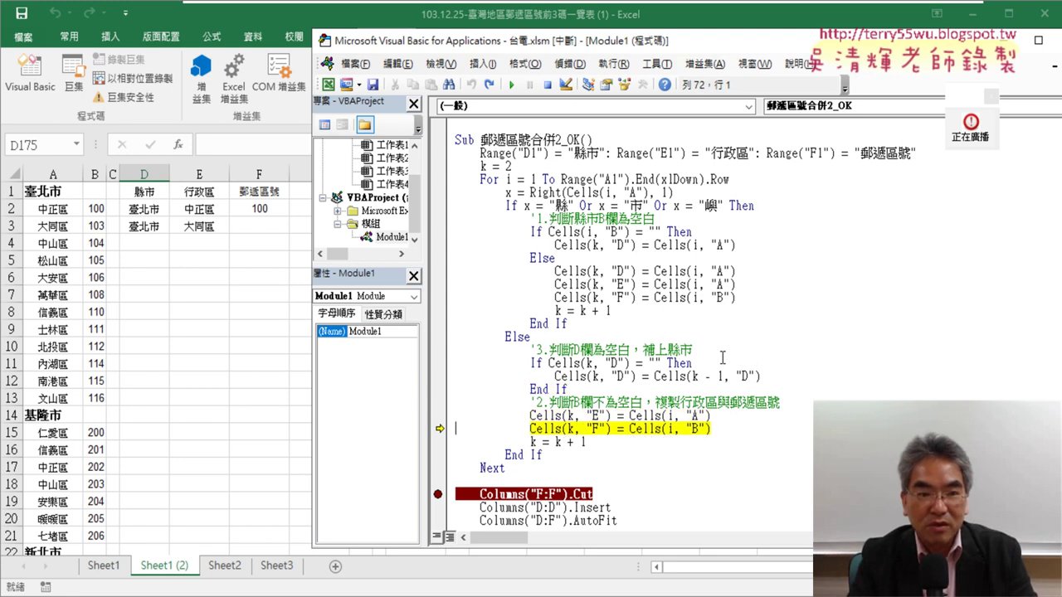
key(F8)
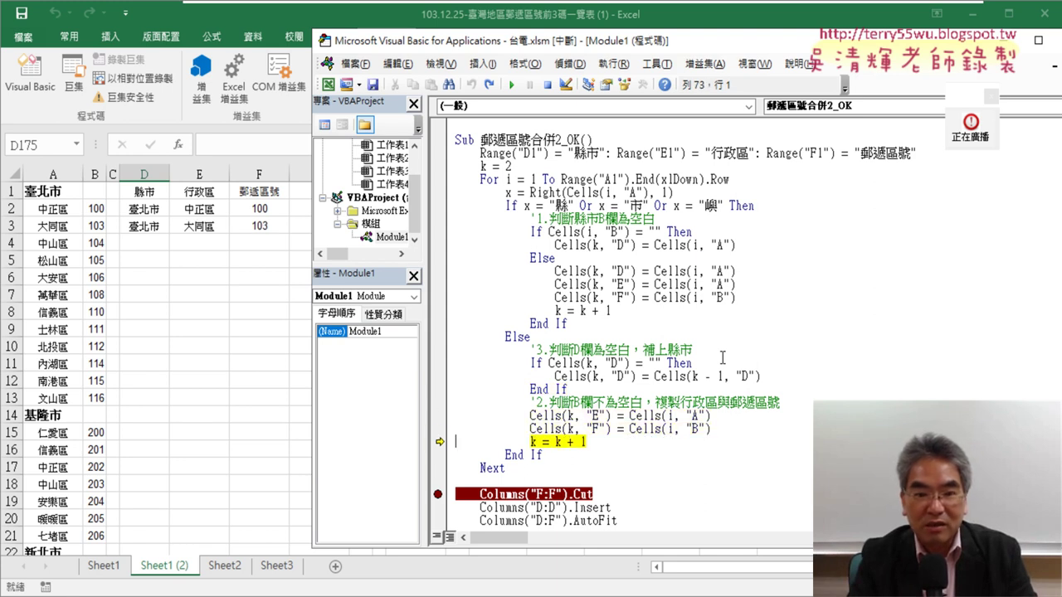
Keep stepping through the remaining Taipei rows and the county header until row 14 gets 仁愛區
key(F8)
key(F8)
key(F8)
key(F8)
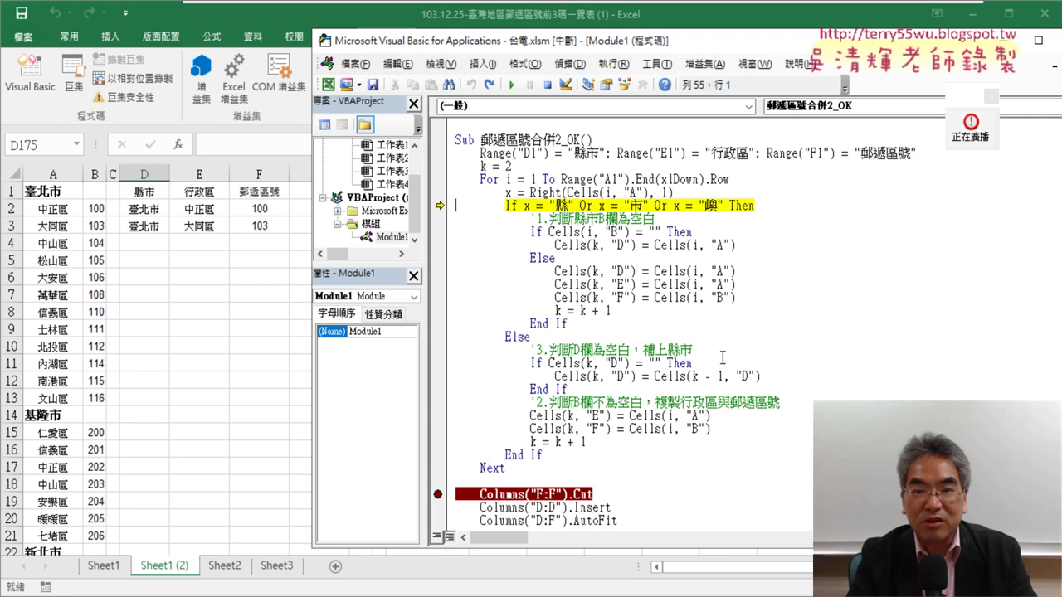
key(F8)
key(F8)
key(F8)
key(F8)
key(F8)
key(F8)
key(F8)
key(F8)
key(F8)
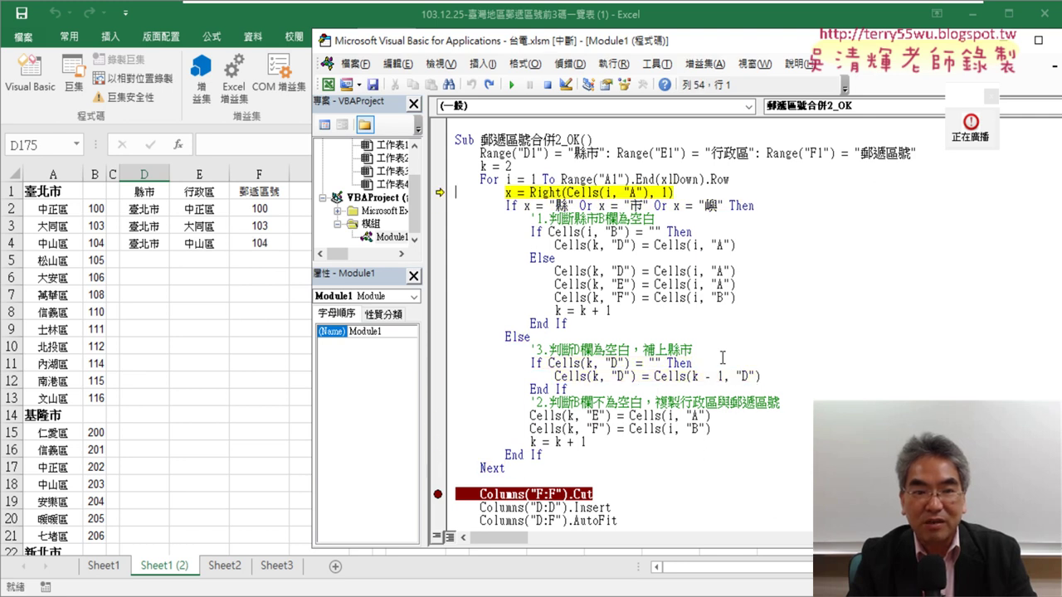
key(F8)
key(F8)
key(F8)
key(F8)
key(F8)
key(F8)
key(F8)
key(F8)
key(F8)
key(F8)
key(F8)
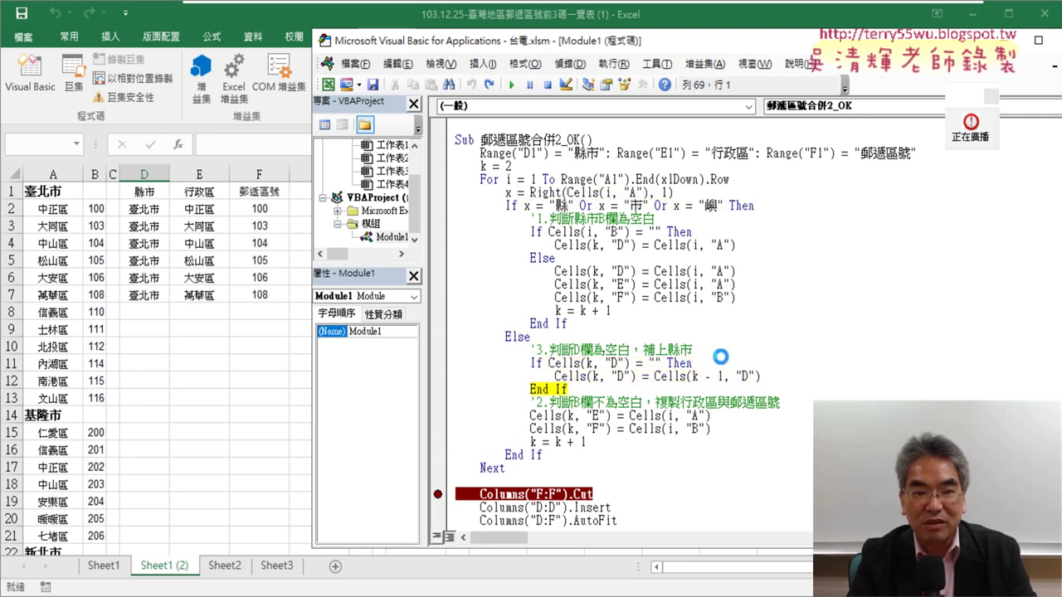
key(F8)
key(F8)
key(F8)
key(F8)
key(F8)
key(F8)
key(F8)
key(F8)
key(F8)
key(F8)
key(F8)
key(F8)
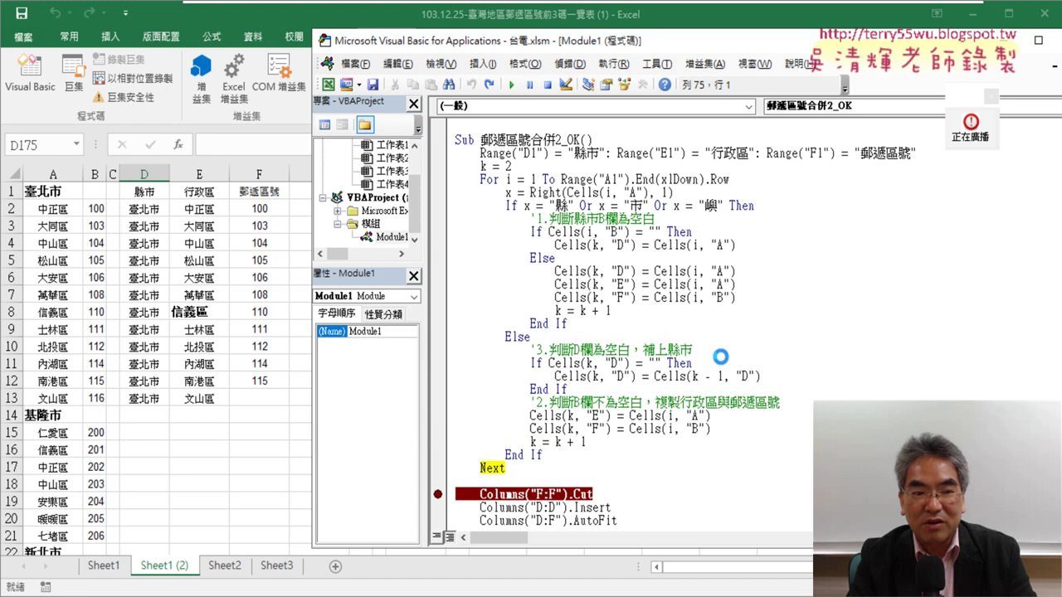
key(F8)
key(F8)
key(F8)
key(F8)
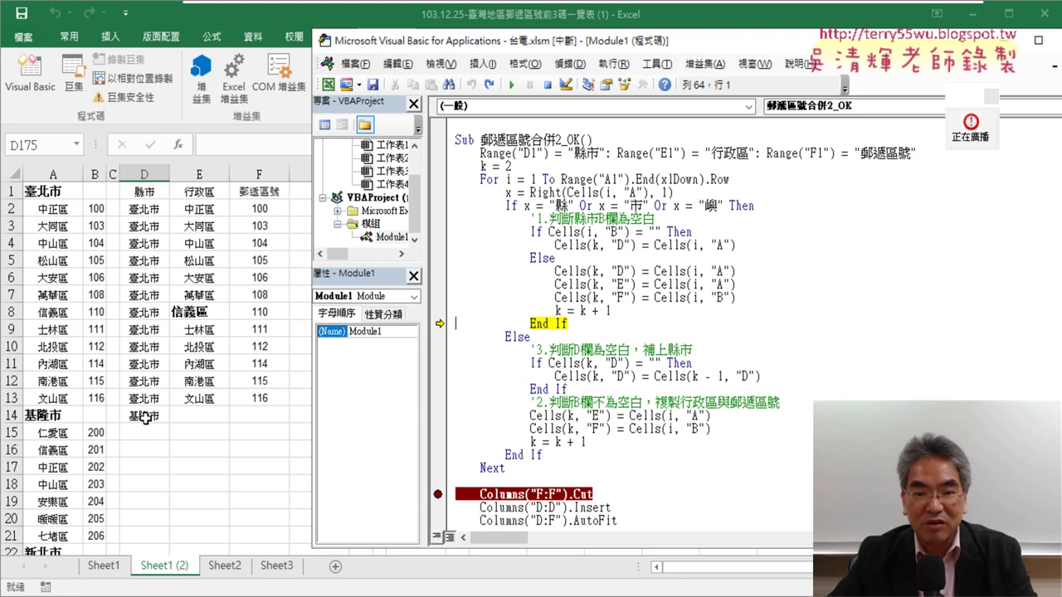
key(F8)
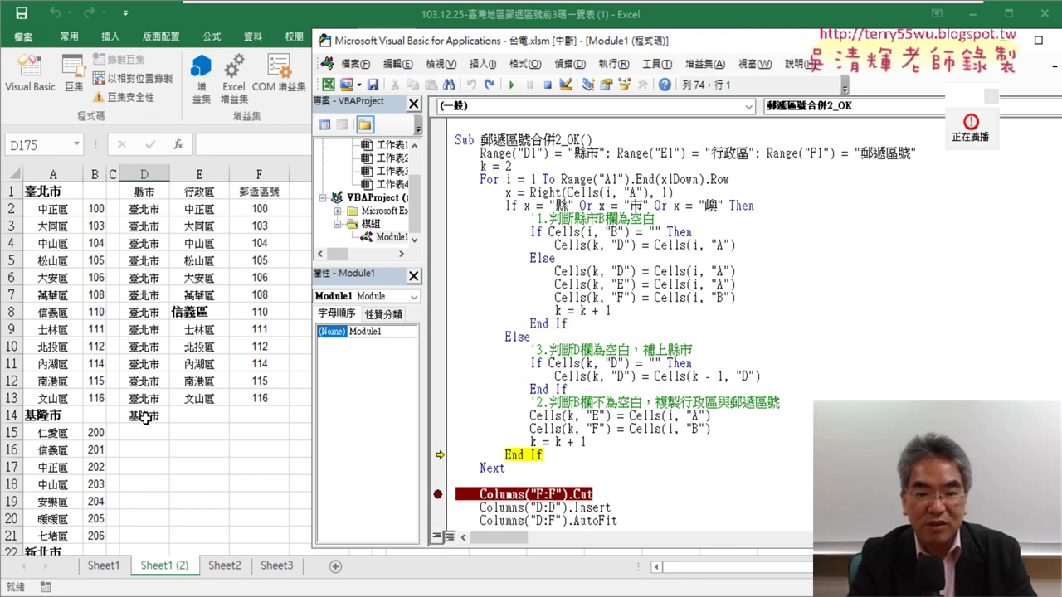
key(F8)
key(F8)
key(F8)
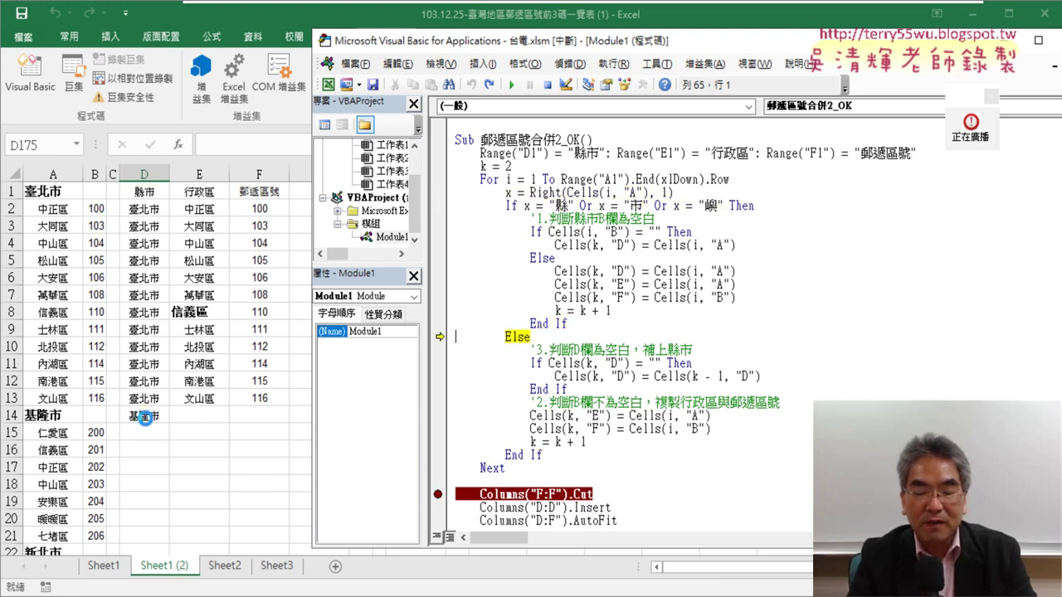
key(F8)
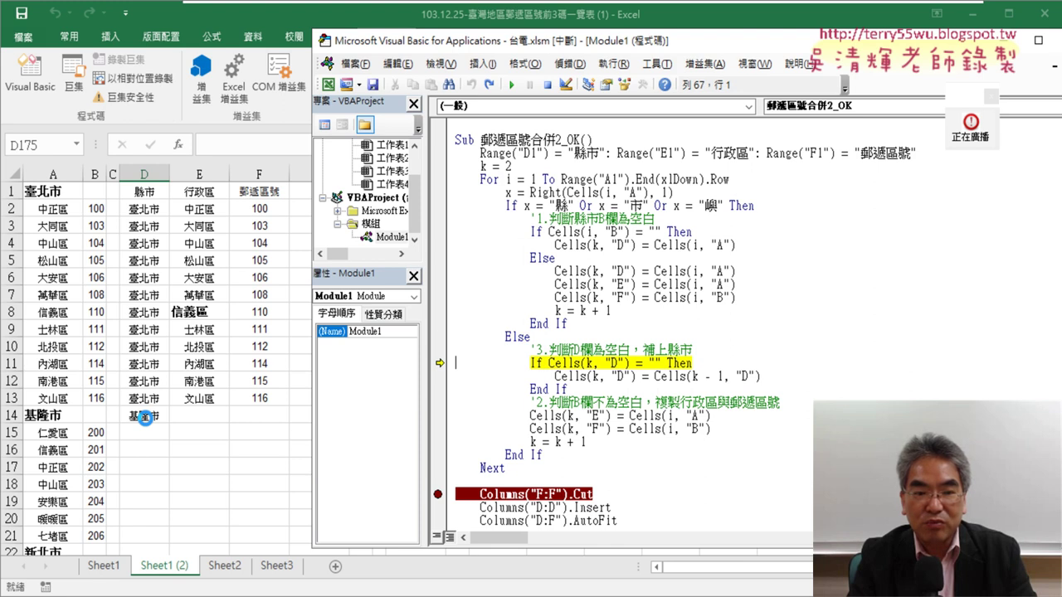
key(F8)
key(F8)
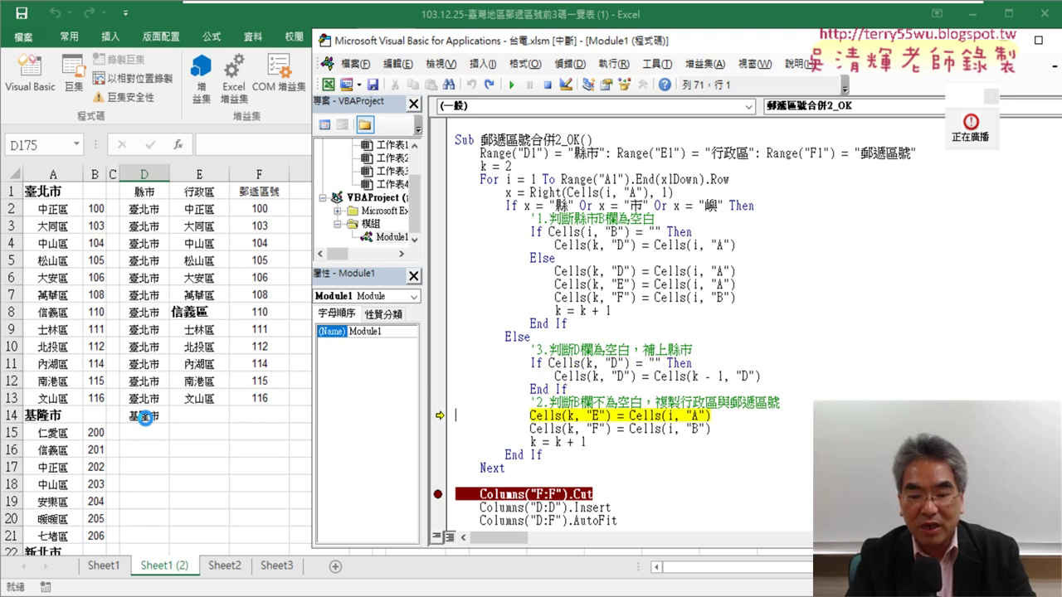
key(F8)
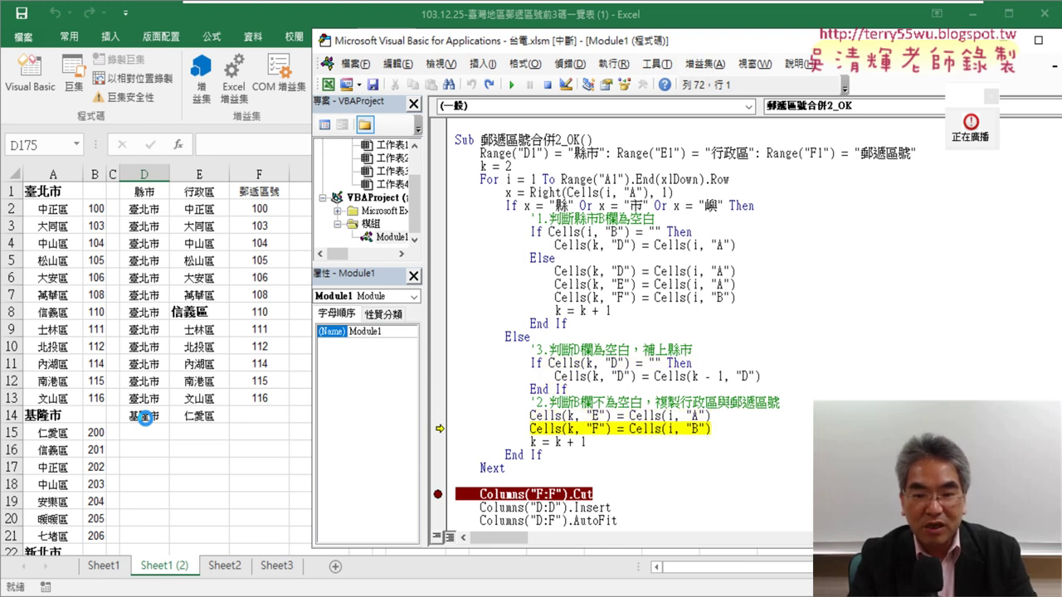
key(F8)
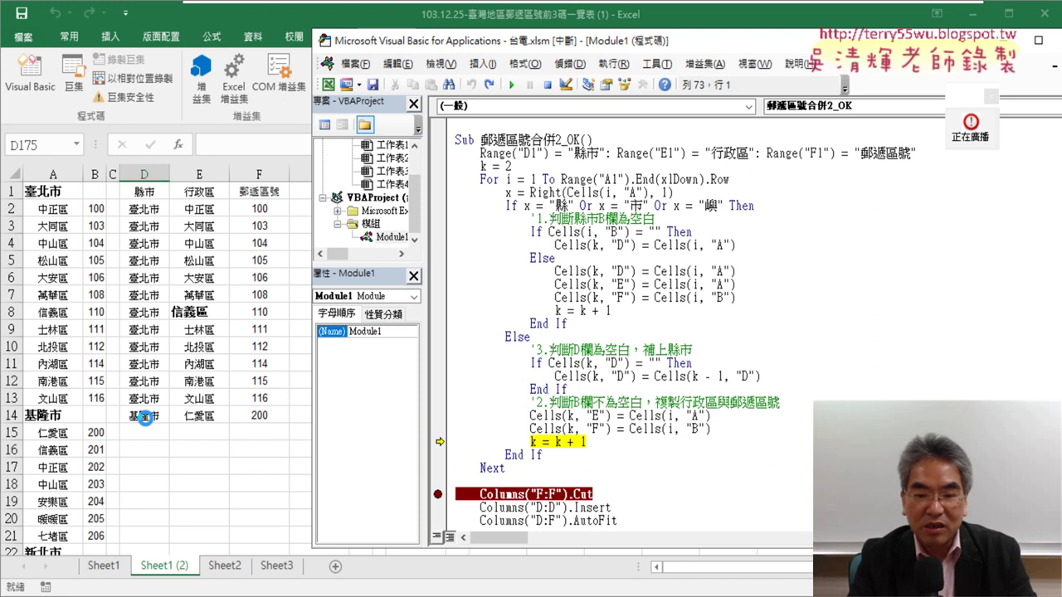
key(F8)
key(F8)
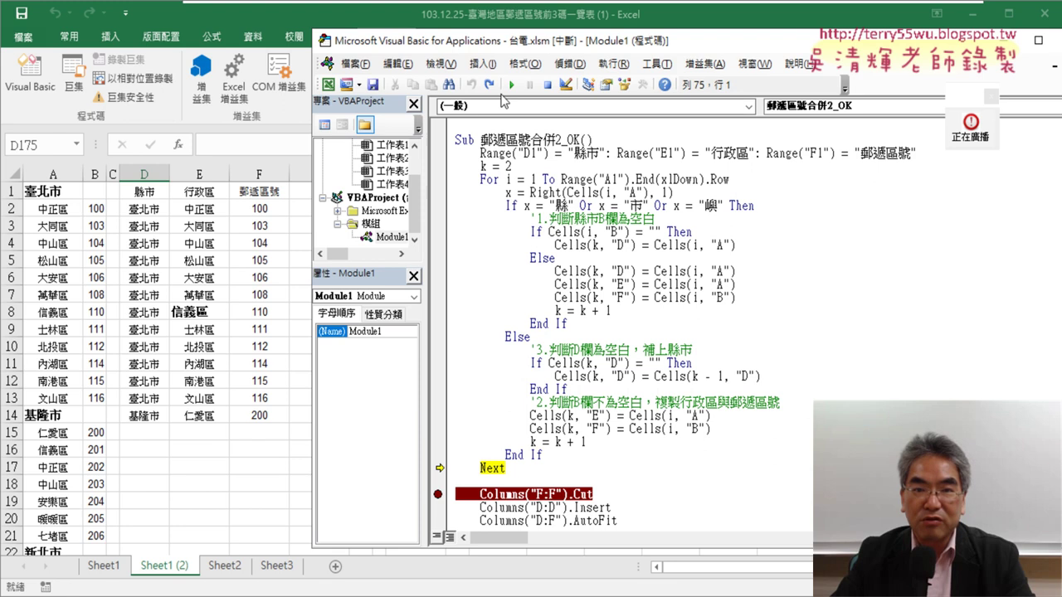
Run the macro to the Columns("F:F").Cut breakpoint, marking the postal-code column and the Cut and AutoFit lines
click(510, 87)
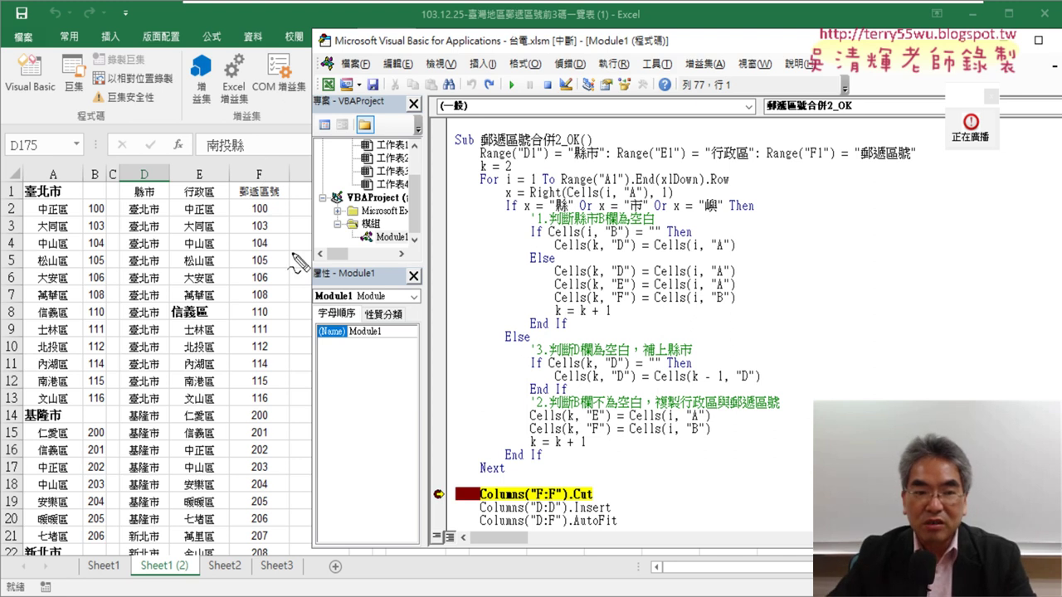
drag(257, 357, 270, 363)
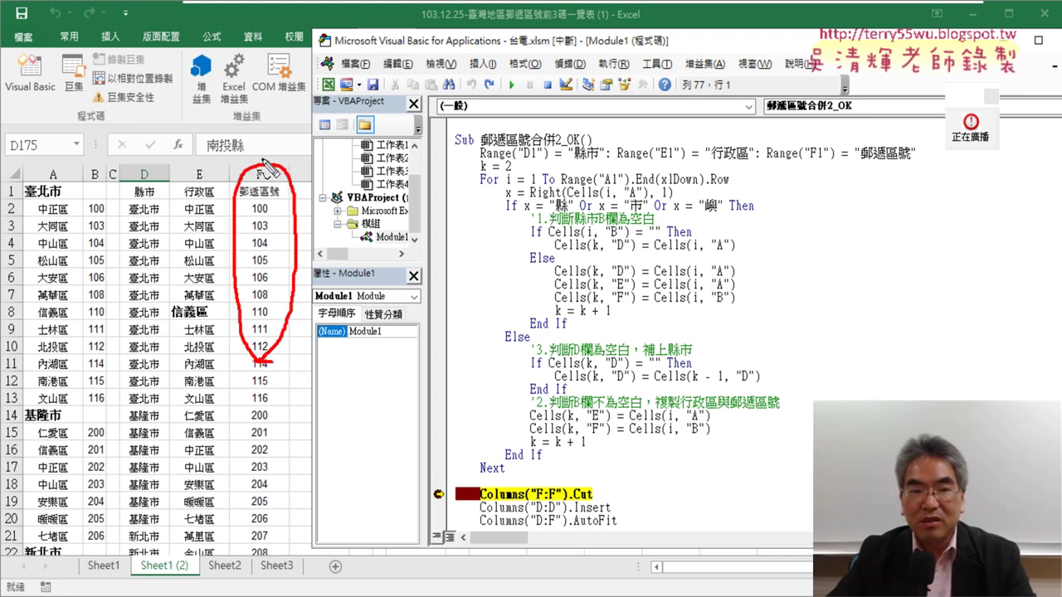
drag(242, 199, 279, 199)
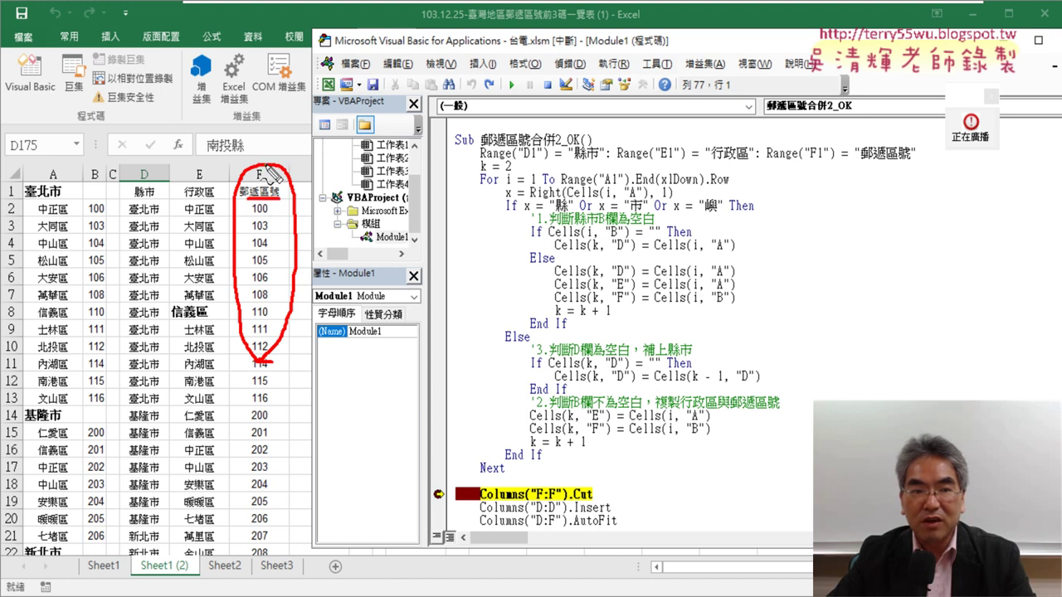
mouse_move(262, 163)
mouse_down()
mouse_move(203, 135)
mouse_move(145, 165)
mouse_move(161, 171)
mouse_up()
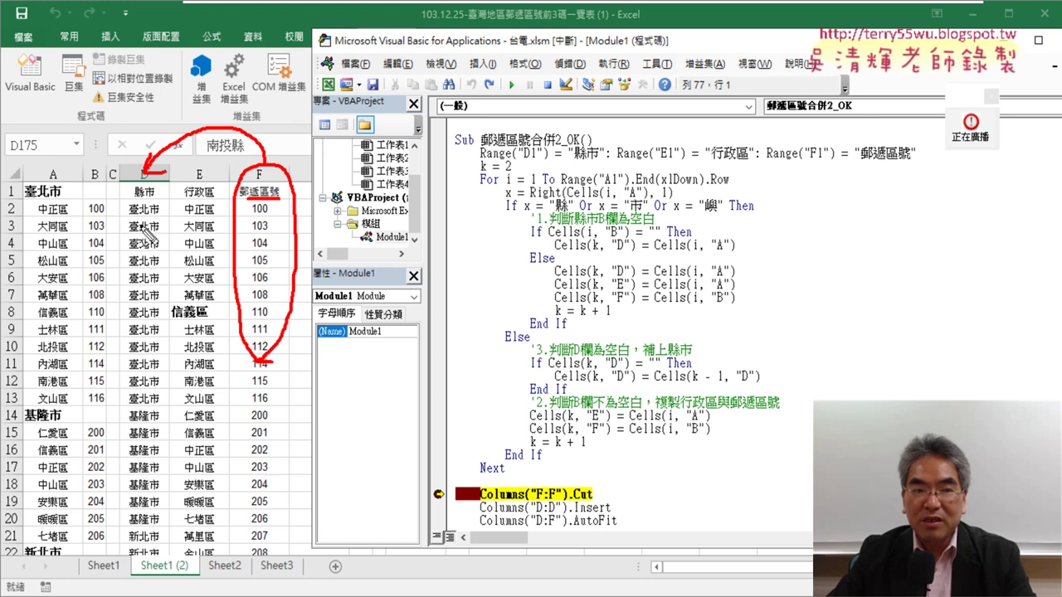
drag(149, 200, 225, 200)
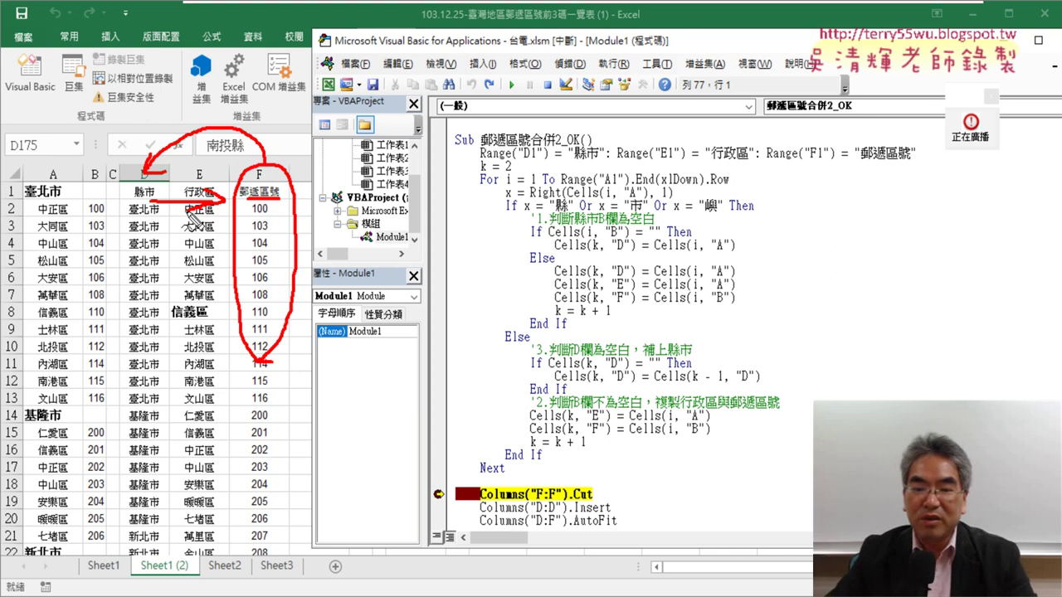
drag(446, 487, 618, 482)
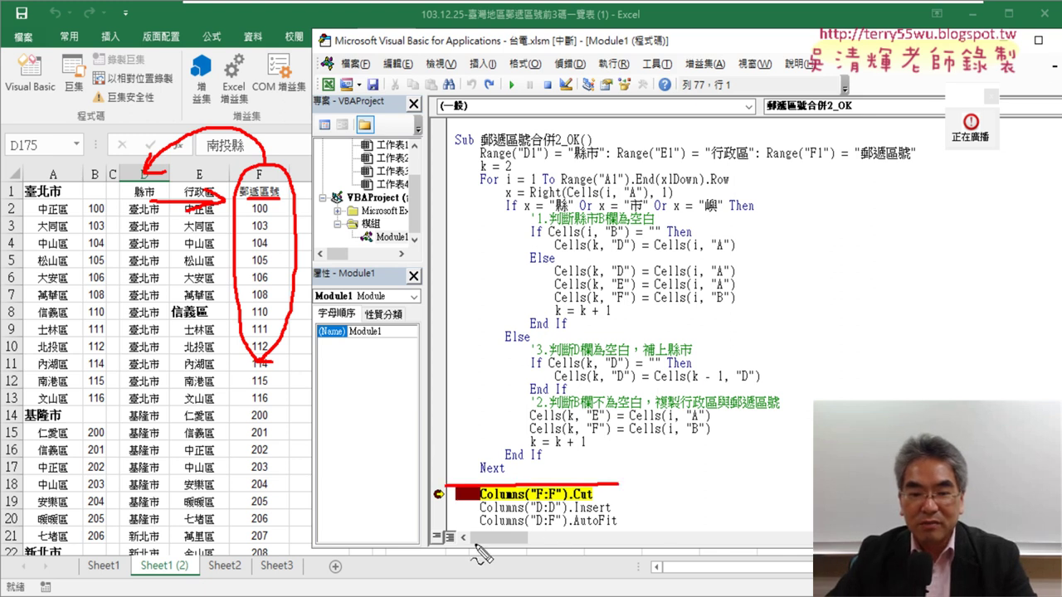
drag(464, 535, 614, 531)
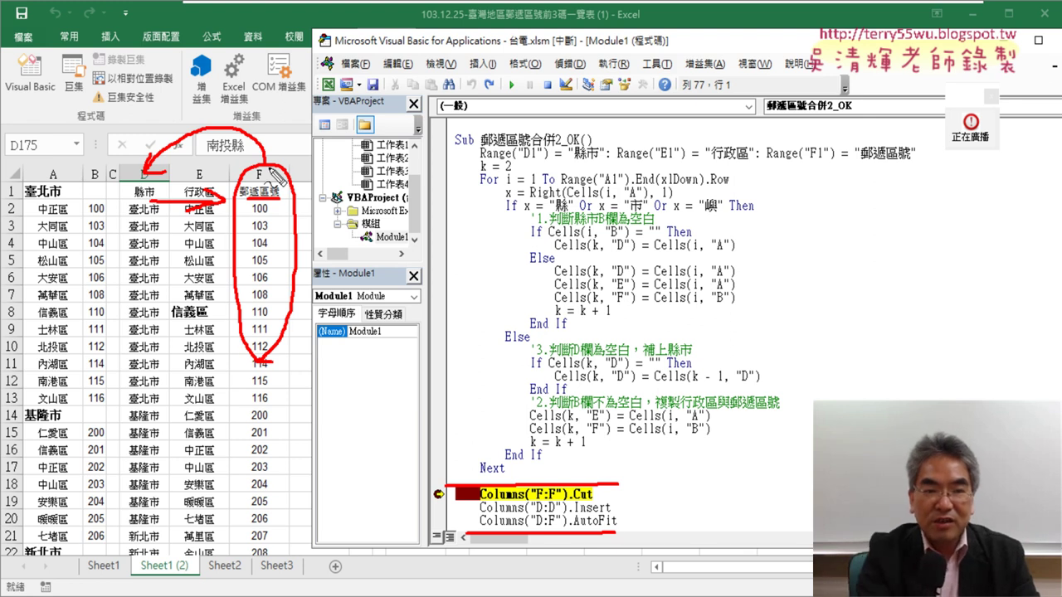
key(Escape)
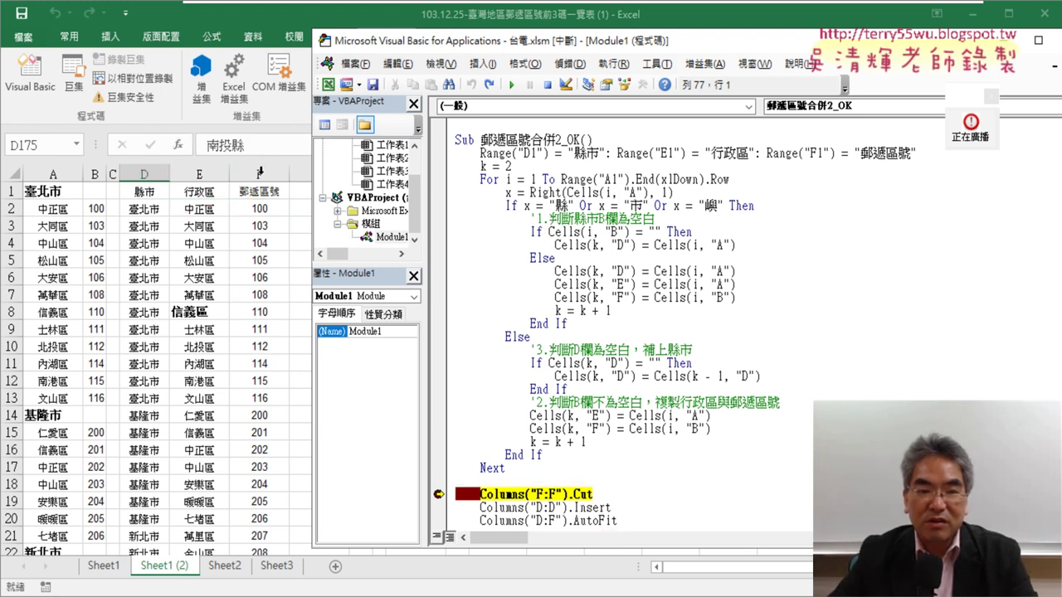
Cut the 郵遞區號 column F and paste it over column D, replacing 縣市
click(259, 172)
right_click(261, 175)
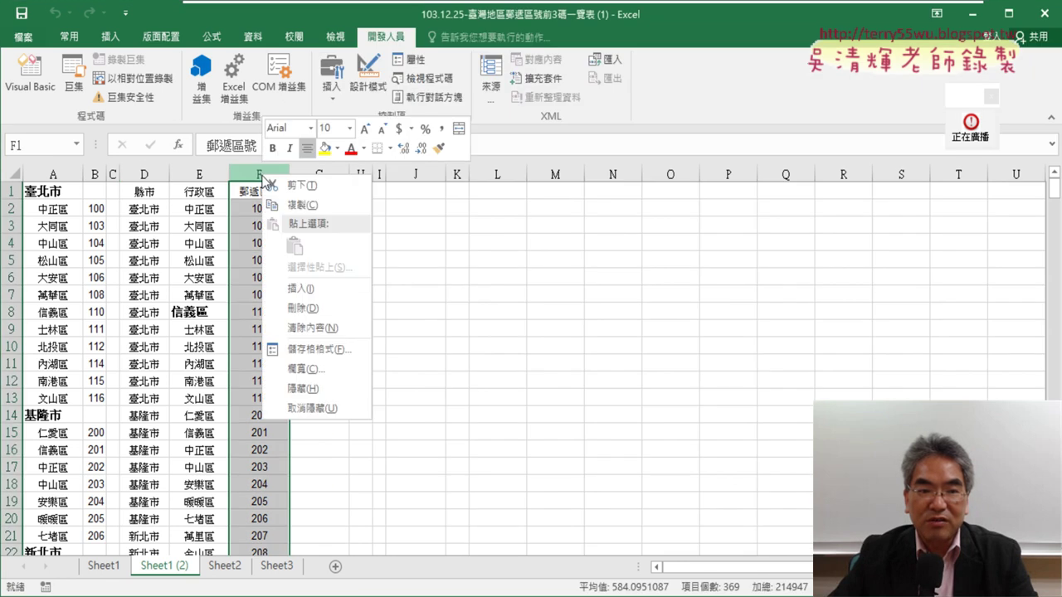
click(302, 185)
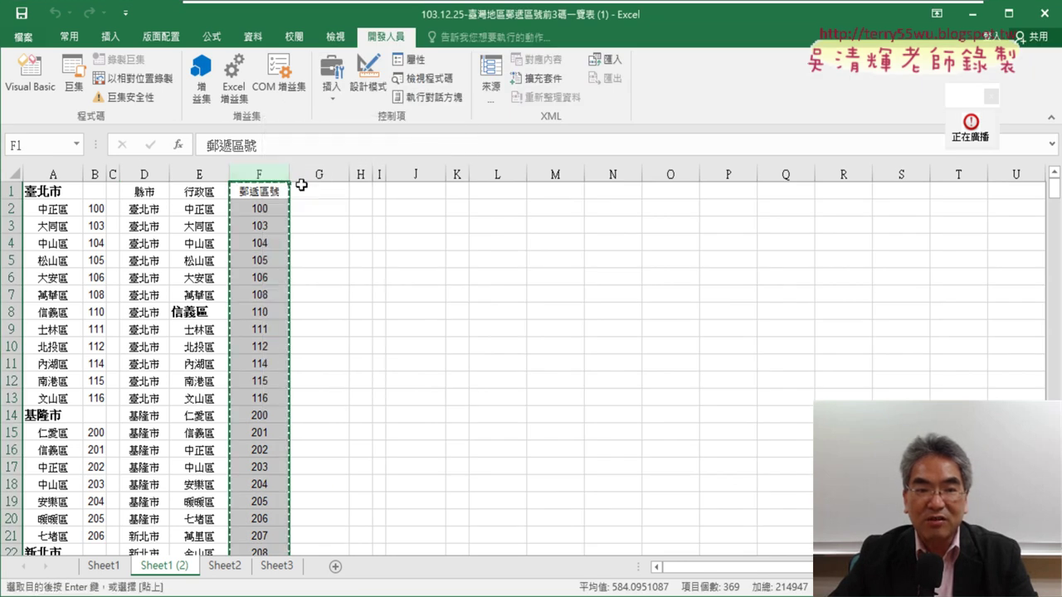
click(143, 174)
right_click(147, 177)
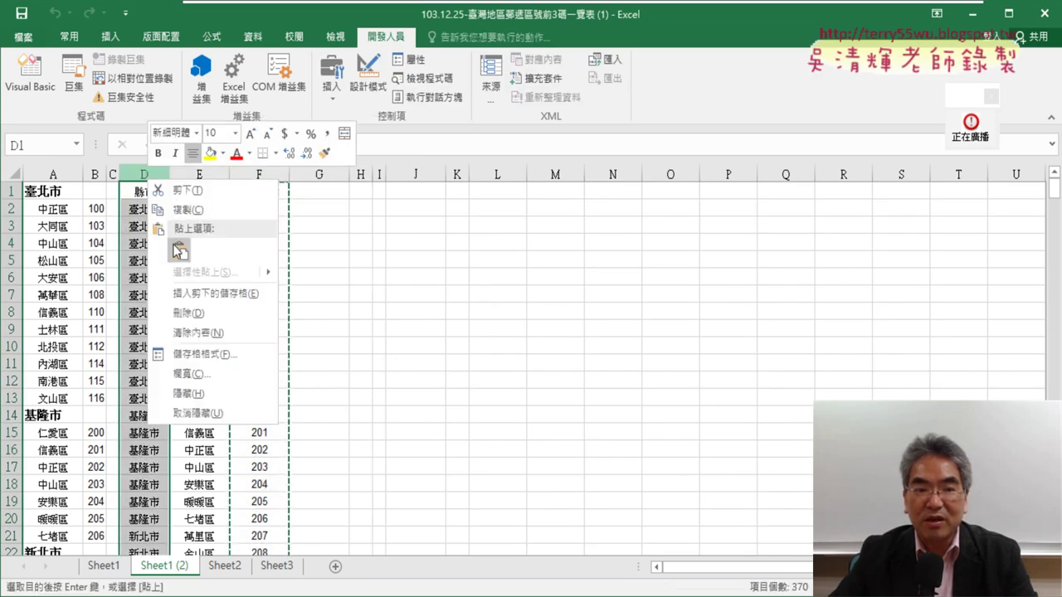
click(179, 250)
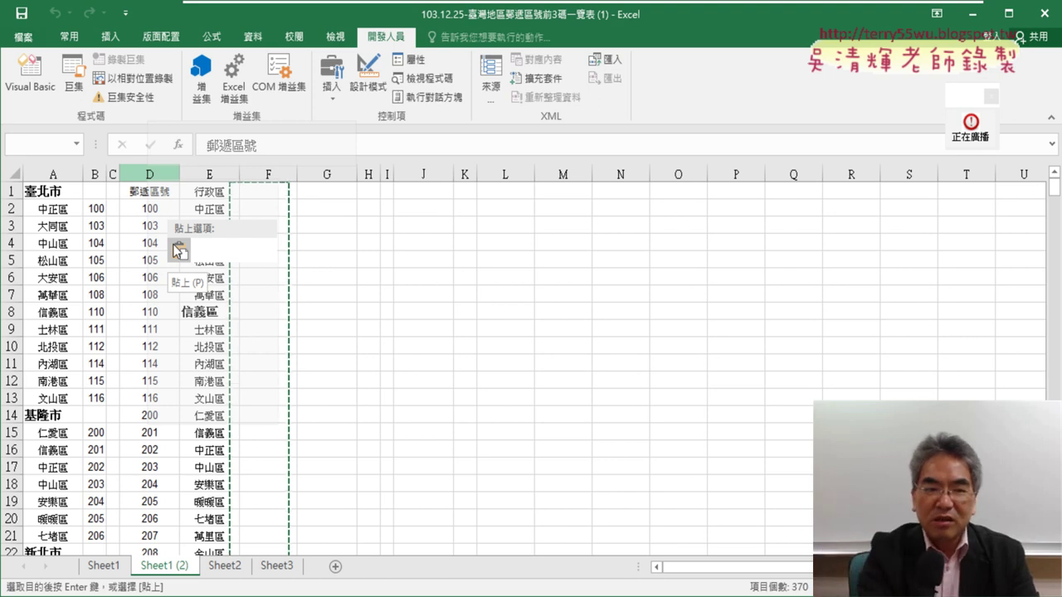
Back in the VBA code, highlight Columns("F:F").Cut, then step the Cut and Columns("D:D").Insert lines
click(30, 73)
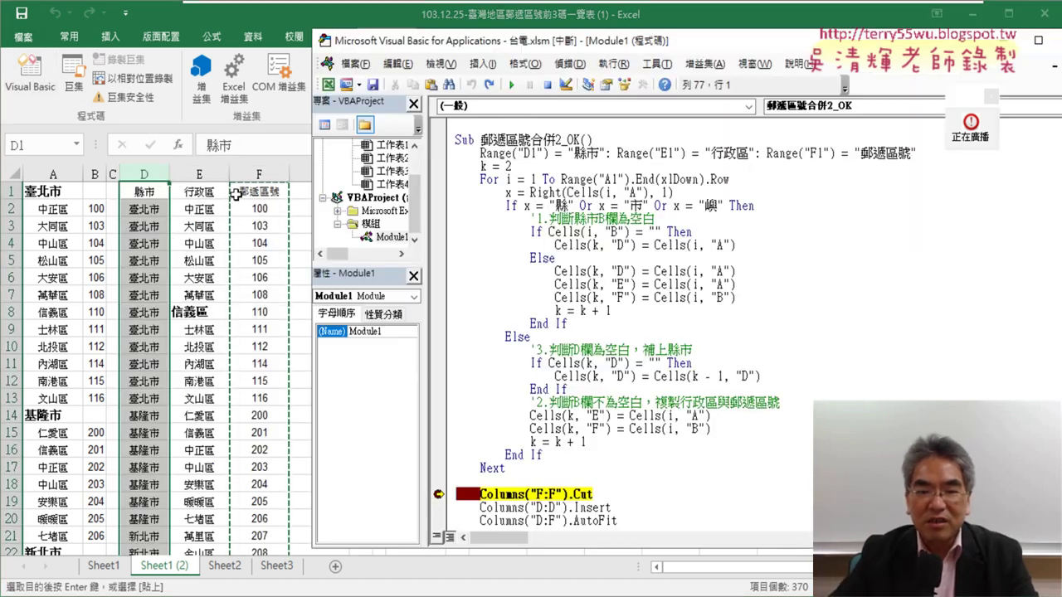
scroll(688, 452, down, 2)
double_click(538, 415)
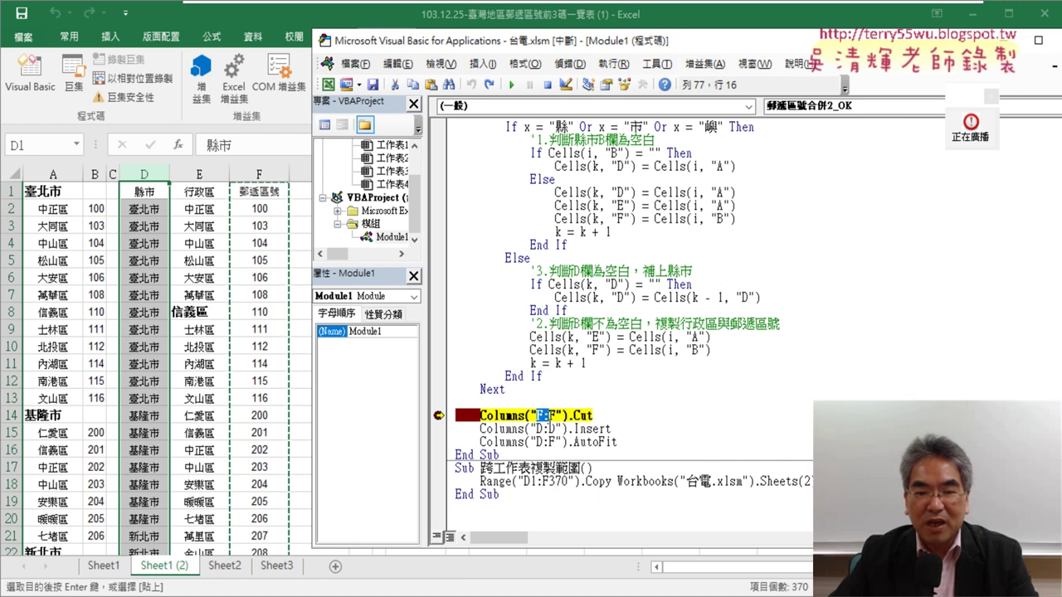
drag(593, 415, 568, 415)
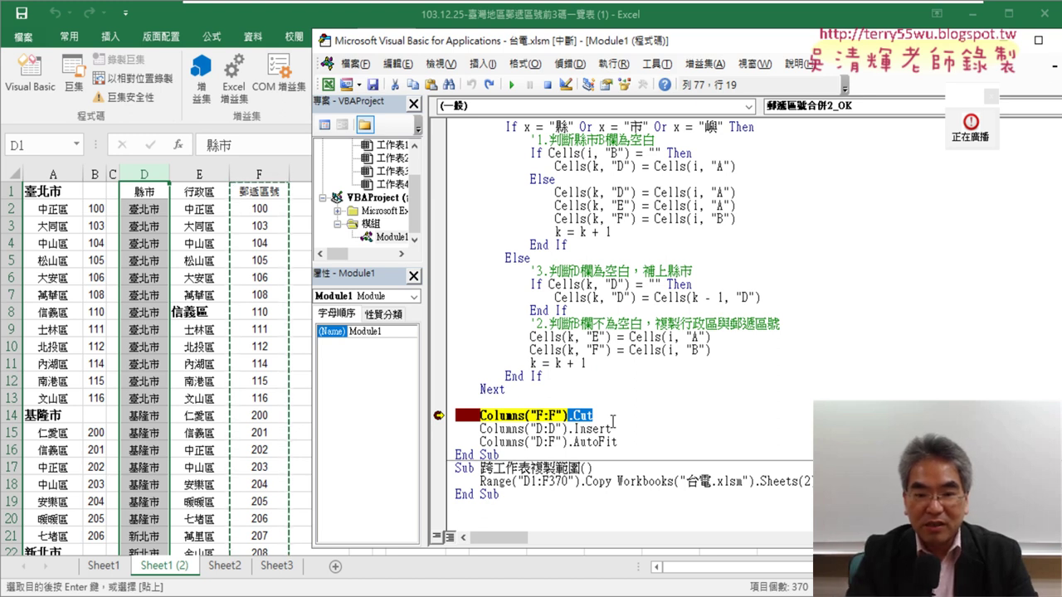
key(F8)
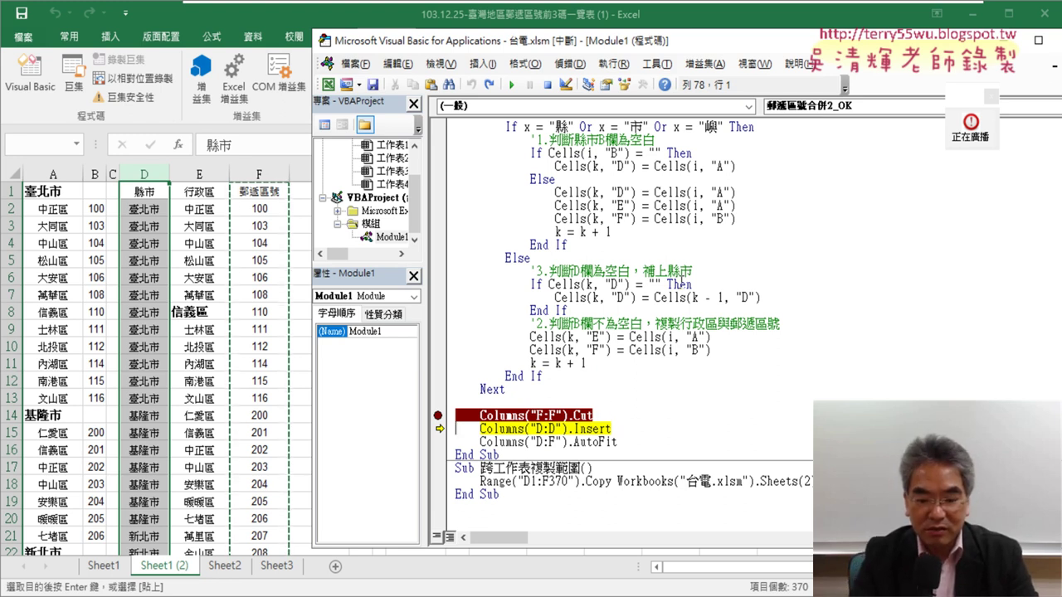
key(F8)
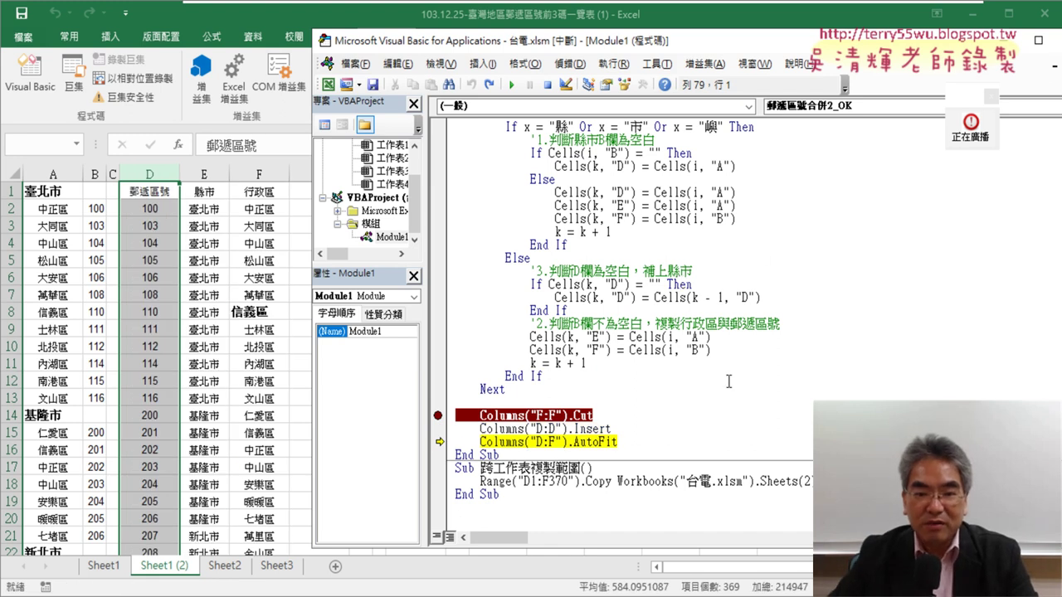
Mark the cut and insert lines and the moved columns, then clear the marks
drag(619, 427, 441, 418)
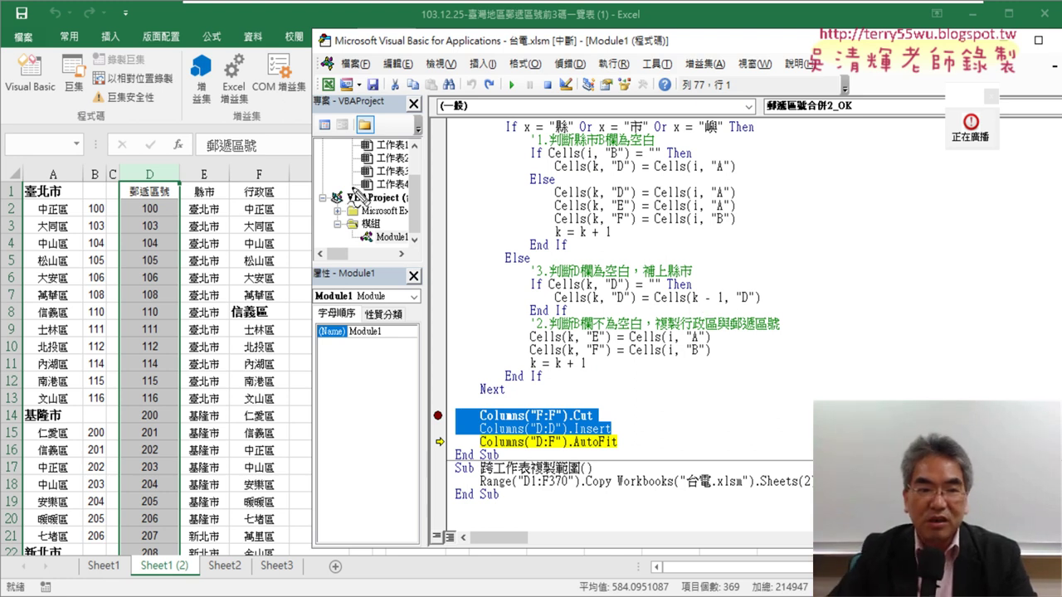
mouse_move(273, 175)
mouse_down()
mouse_move(143, 165)
mouse_move(163, 165)
mouse_move(182, 190)
mouse_up()
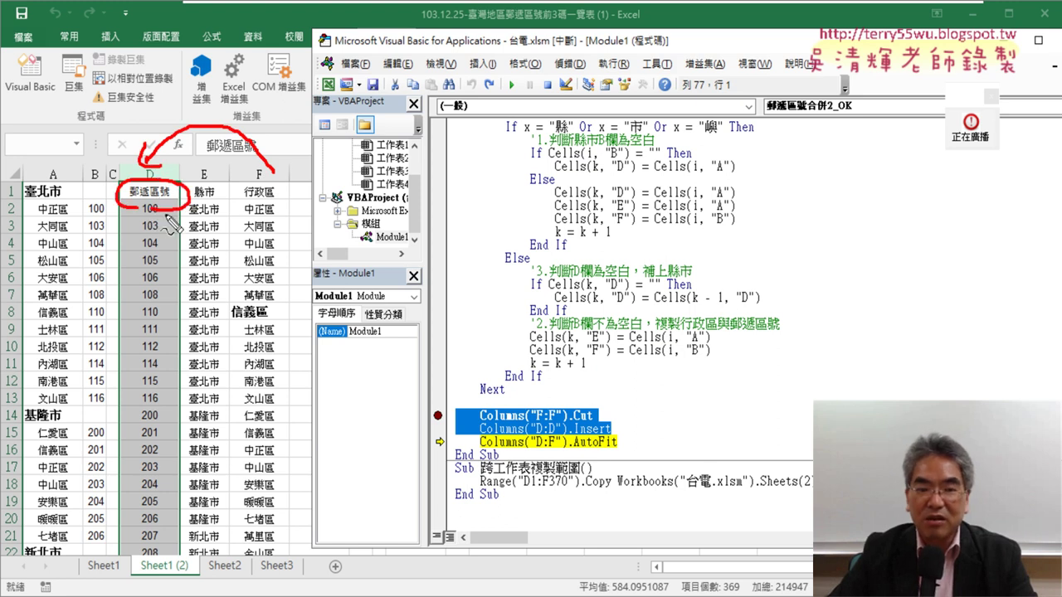
drag(618, 452, 572, 452)
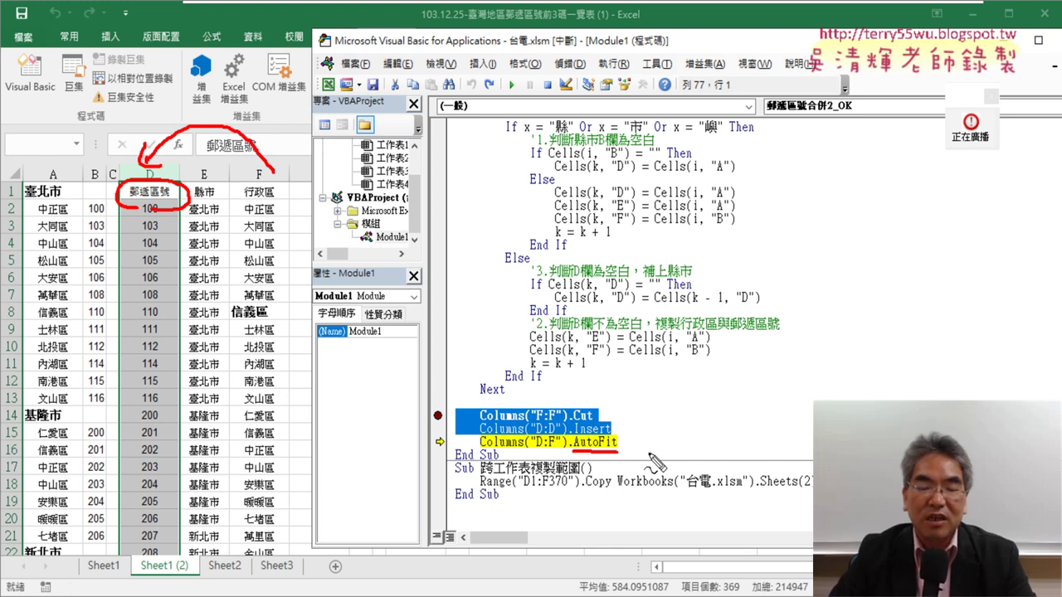
key(Escape)
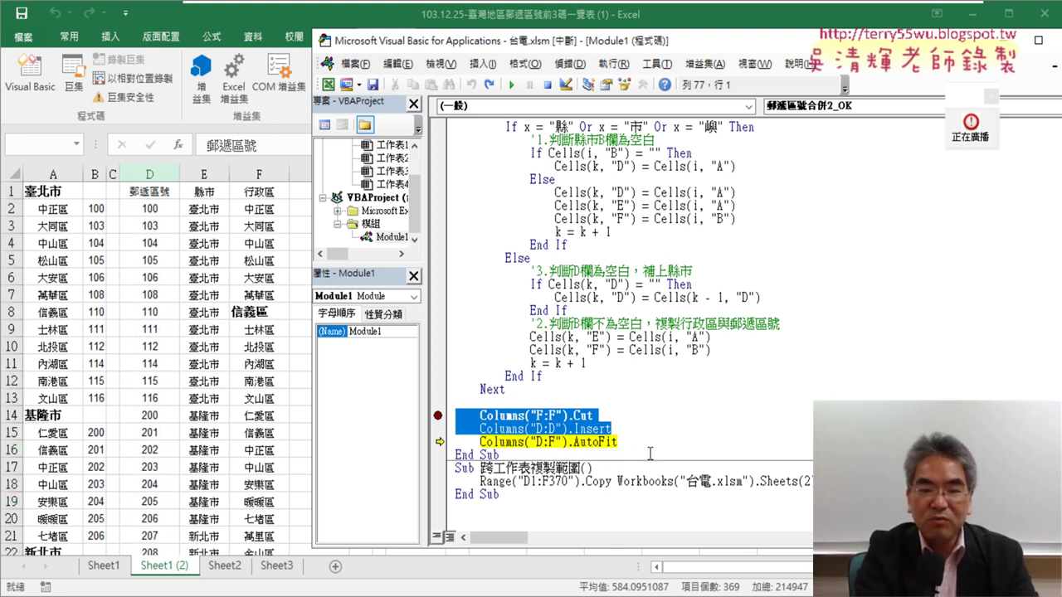
Narrow columns D, E and F by hand, then highlight the Columns("D:F").AutoFit line
click(181, 172)
drag(157, 173, 220, 176)
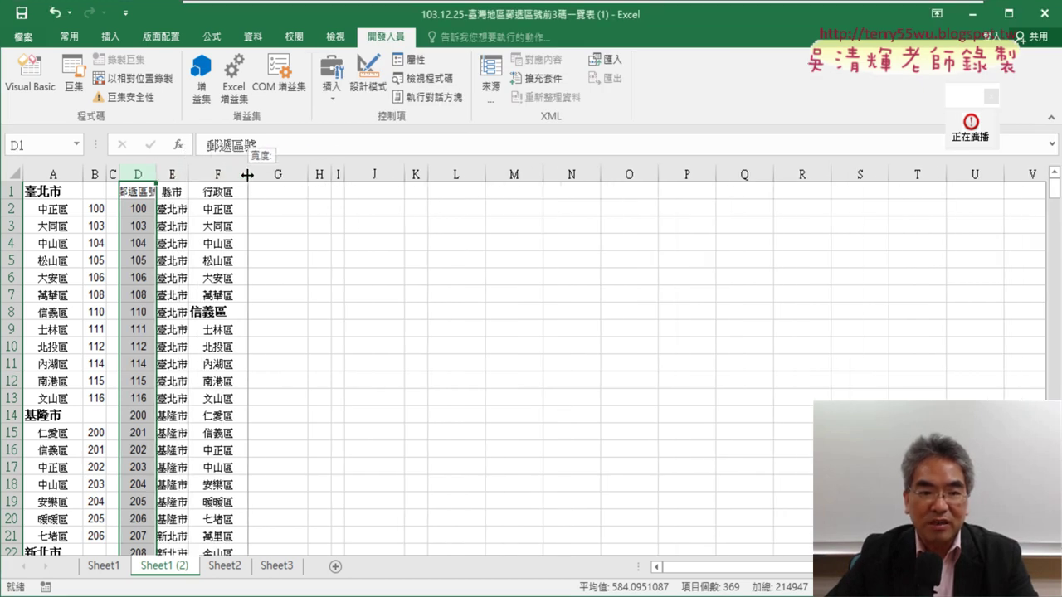
click(32, 73)
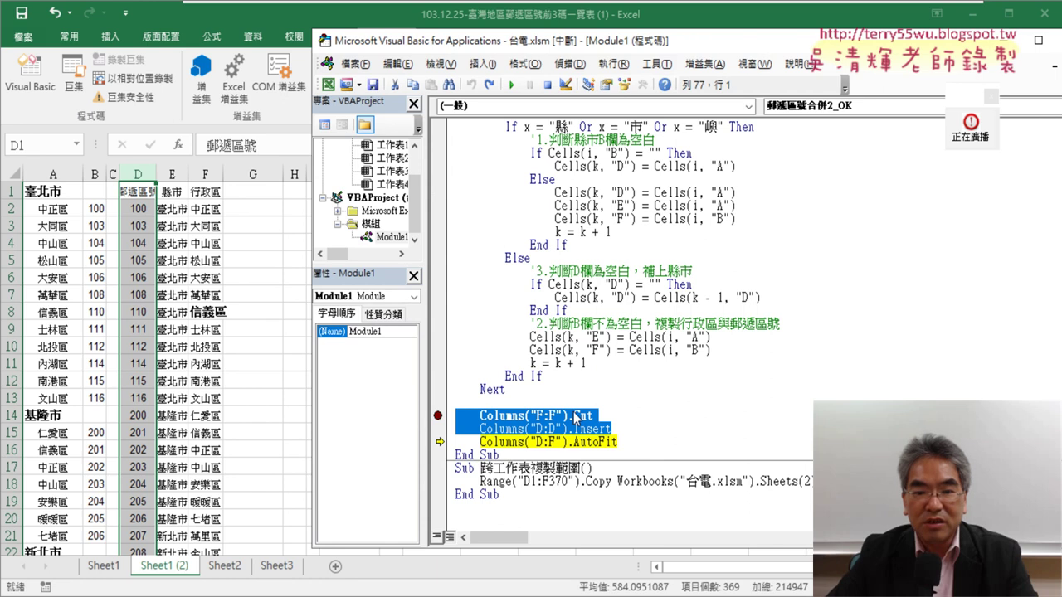
scroll(589, 423, down, 2)
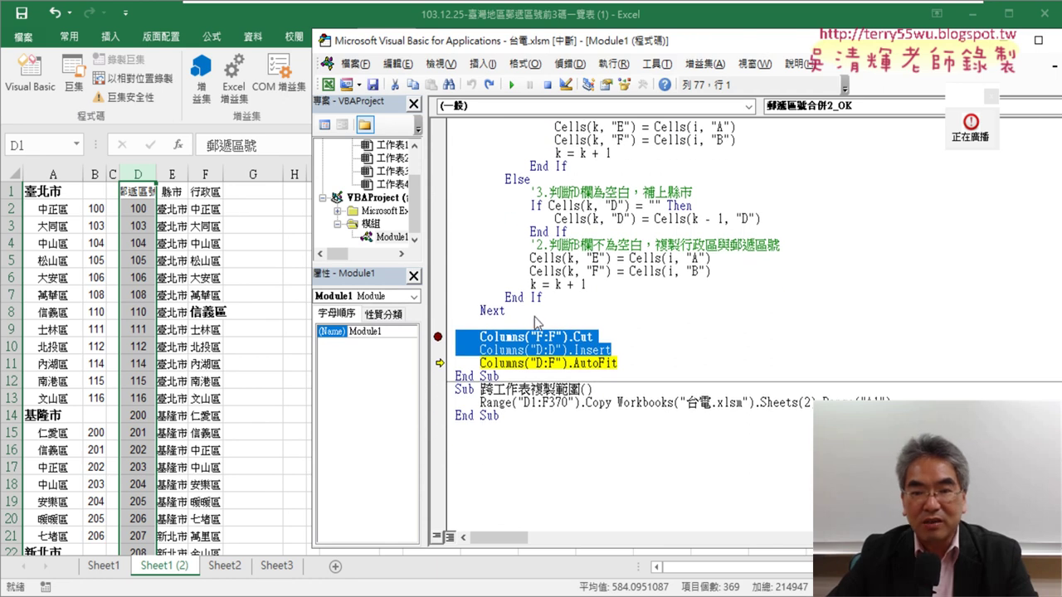
drag(617, 364, 569, 363)
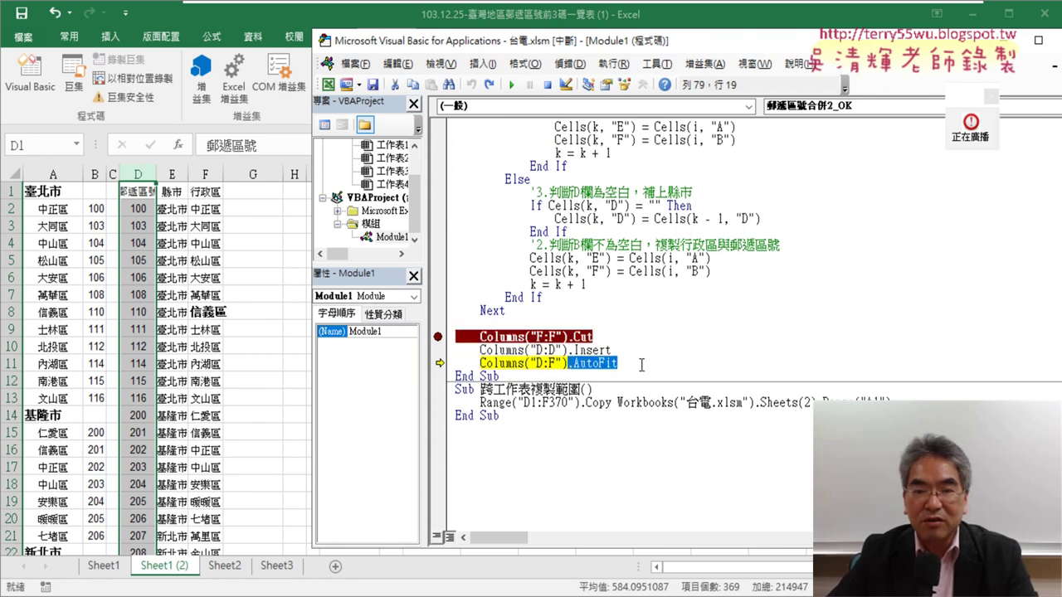
click(641, 364)
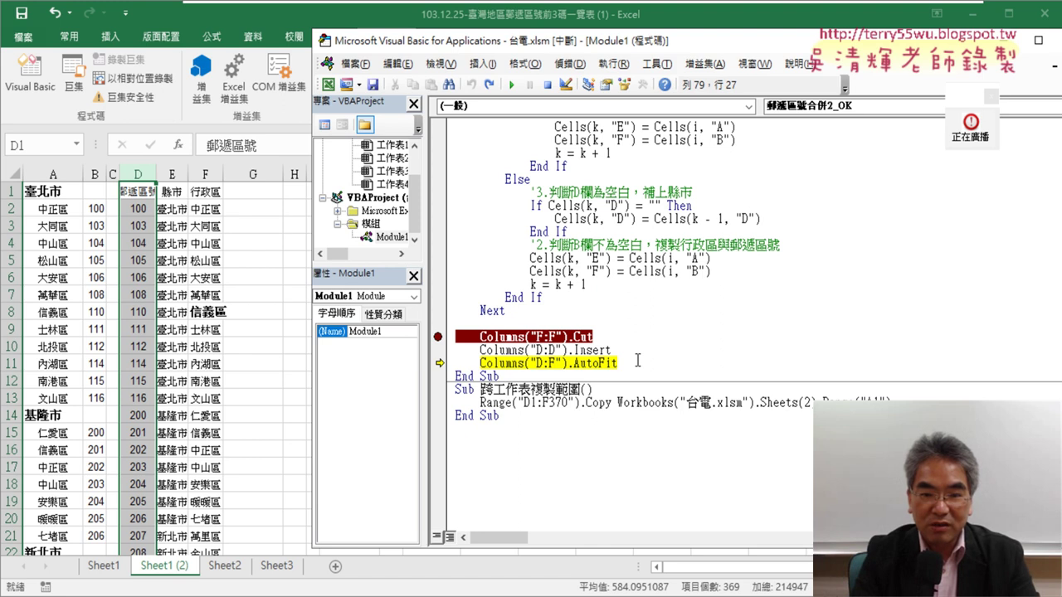
Run Columns("D:F").AutoFit so the 郵遞區號, 縣市 and 行政區 columns display in full
key(F8)
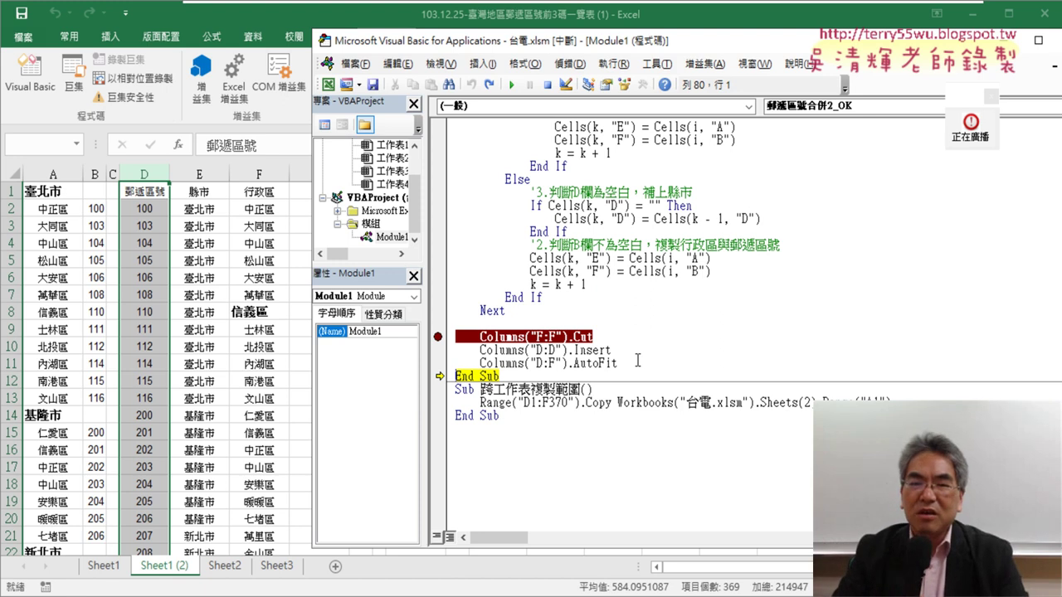
scroll(649, 355, up, 1)
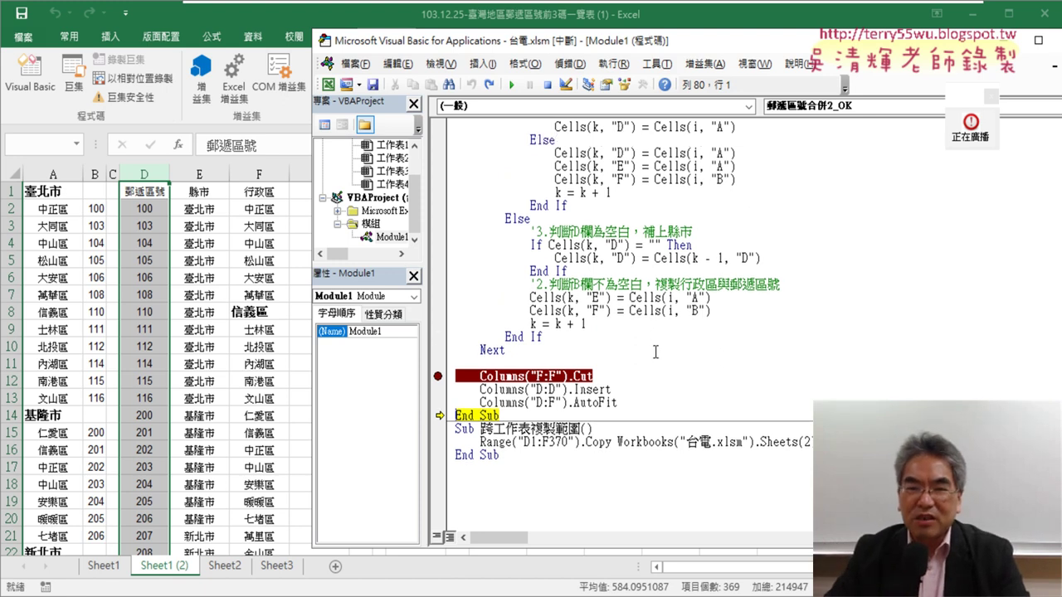
scroll(655, 352, up, 1)
scroll(656, 353, up, 2)
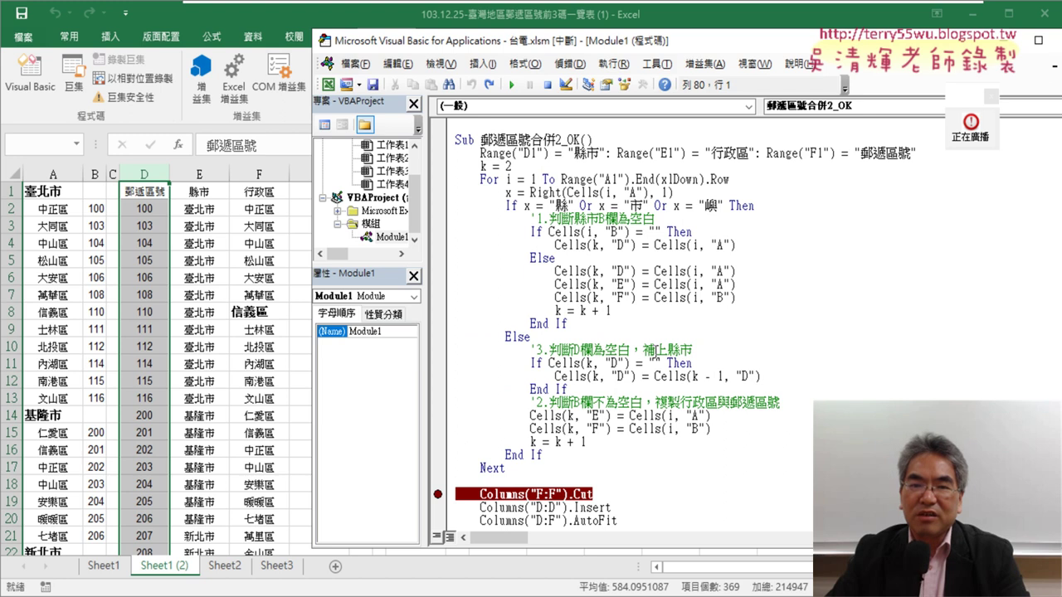
Review the code: source columns A–B, the row loop, the county/district branch and k = 2
drag(45, 168, 96, 168)
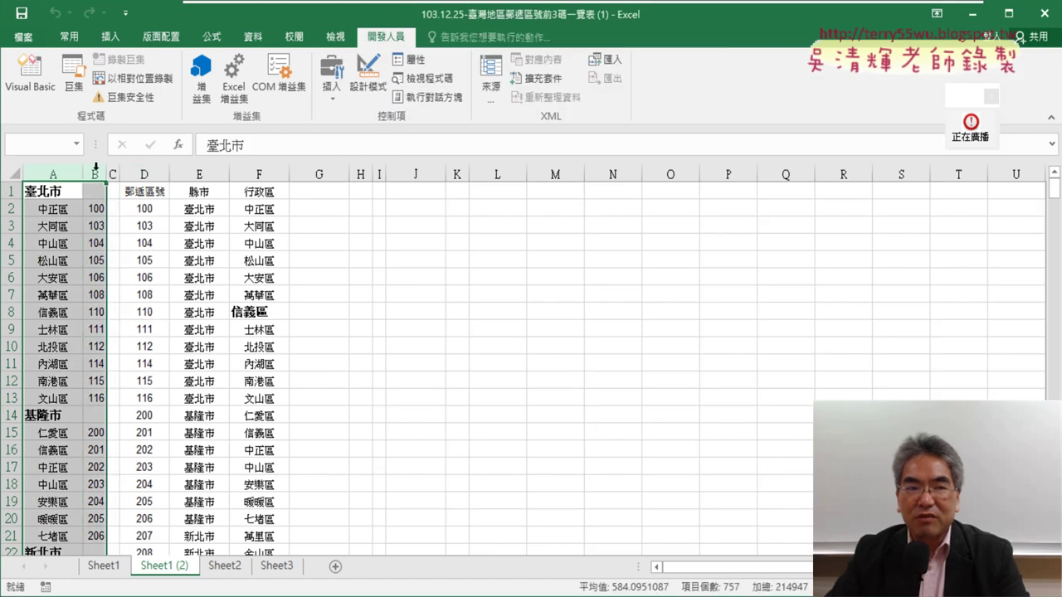
key(alt+F11)
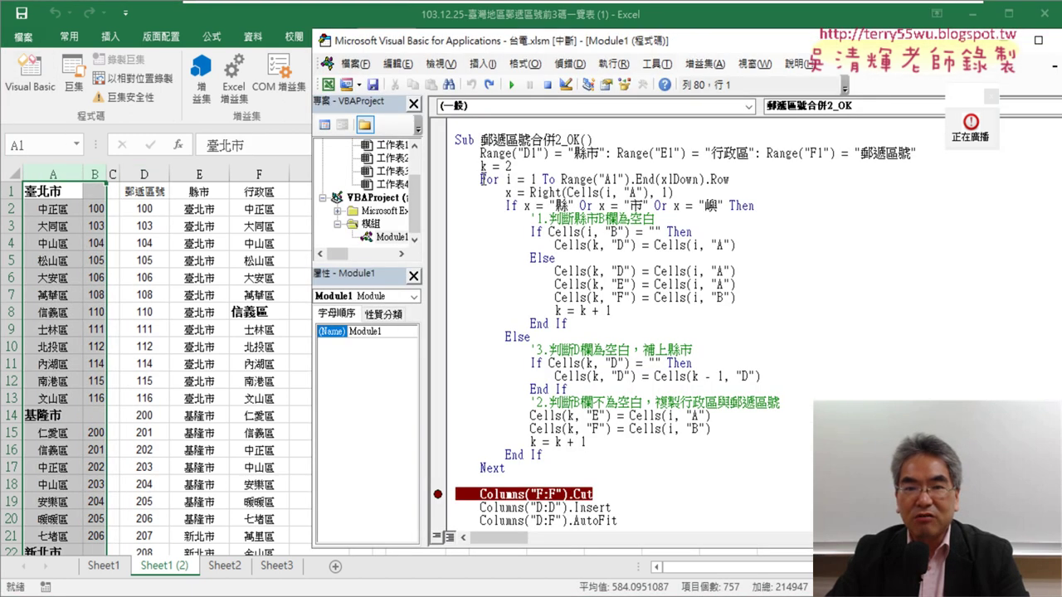
drag(481, 179, 730, 180)
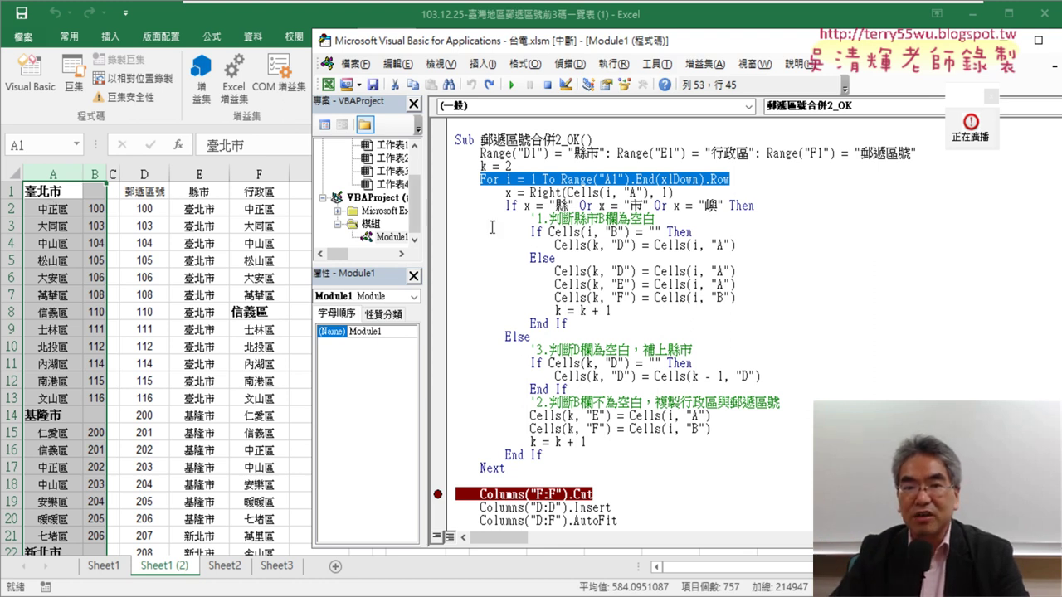
drag(519, 468, 483, 470)
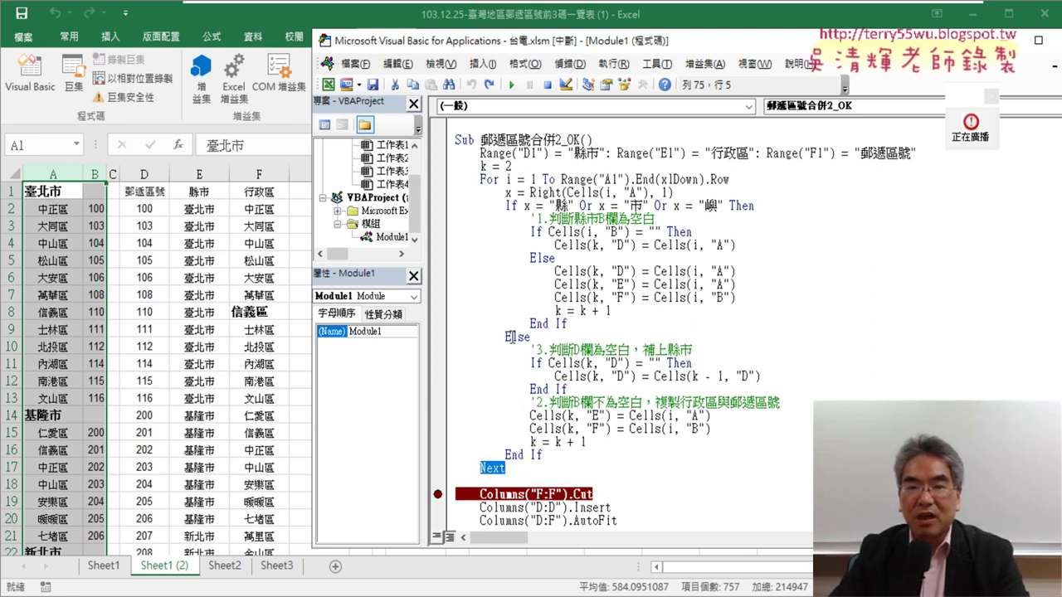
drag(506, 204, 544, 455)
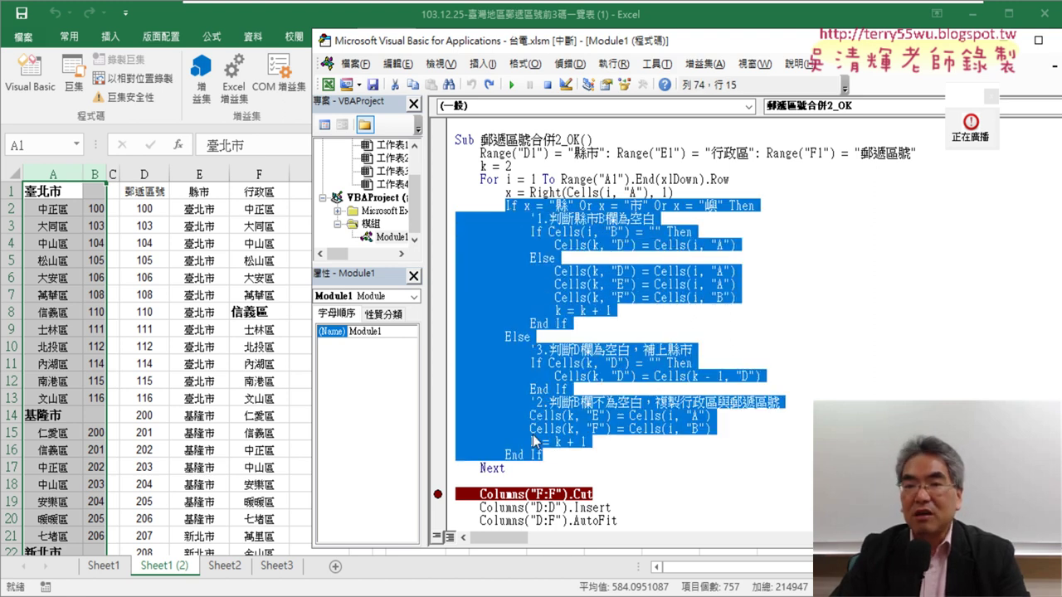
drag(511, 167, 480, 167)
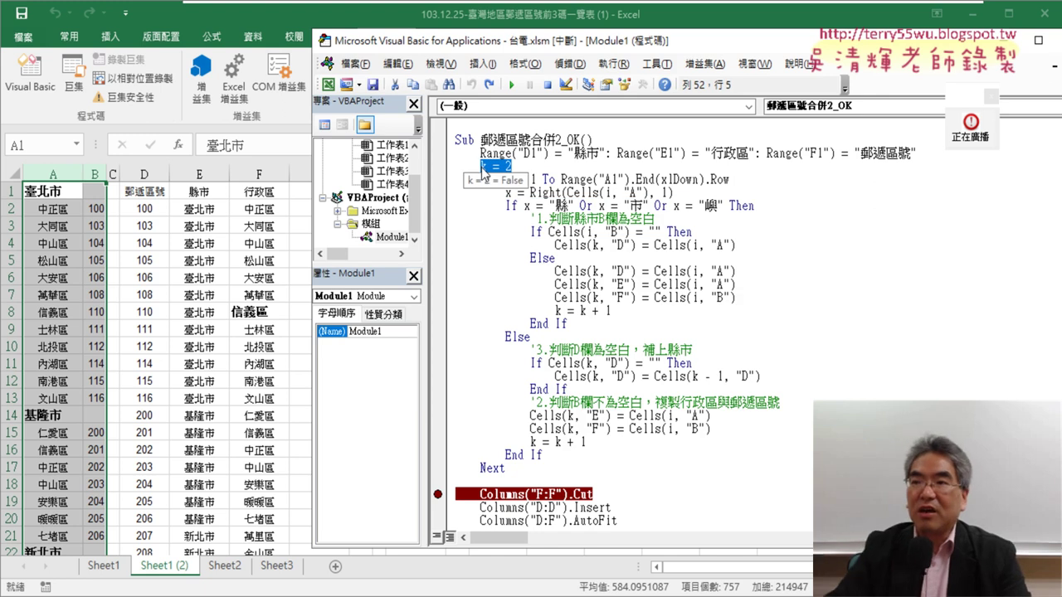
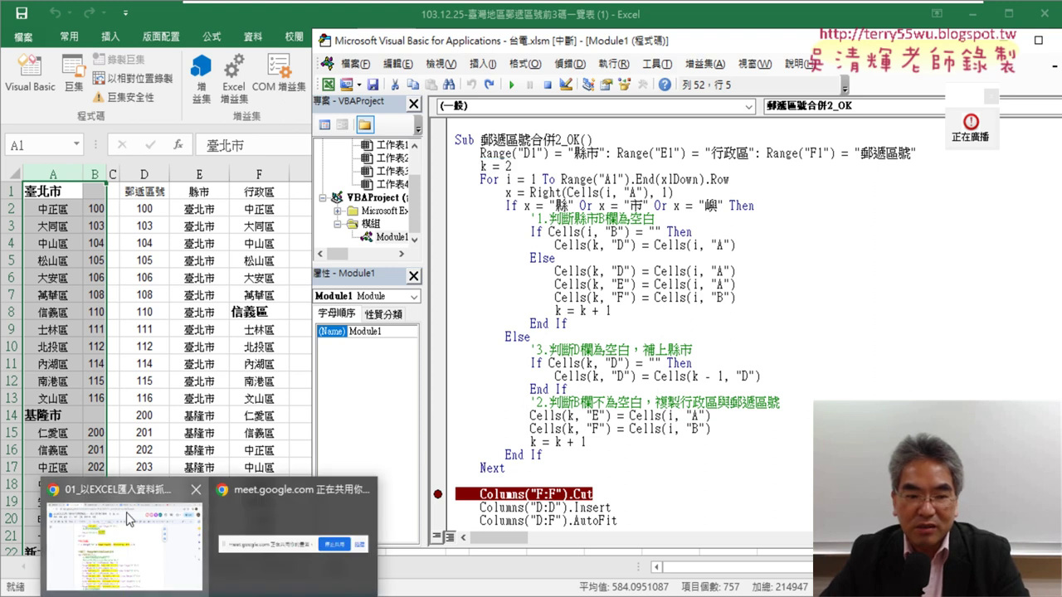
Bring up the Google Docs course notes and scroll through the postal-code macro
click(124, 556)
scroll(348, 373, down, 5)
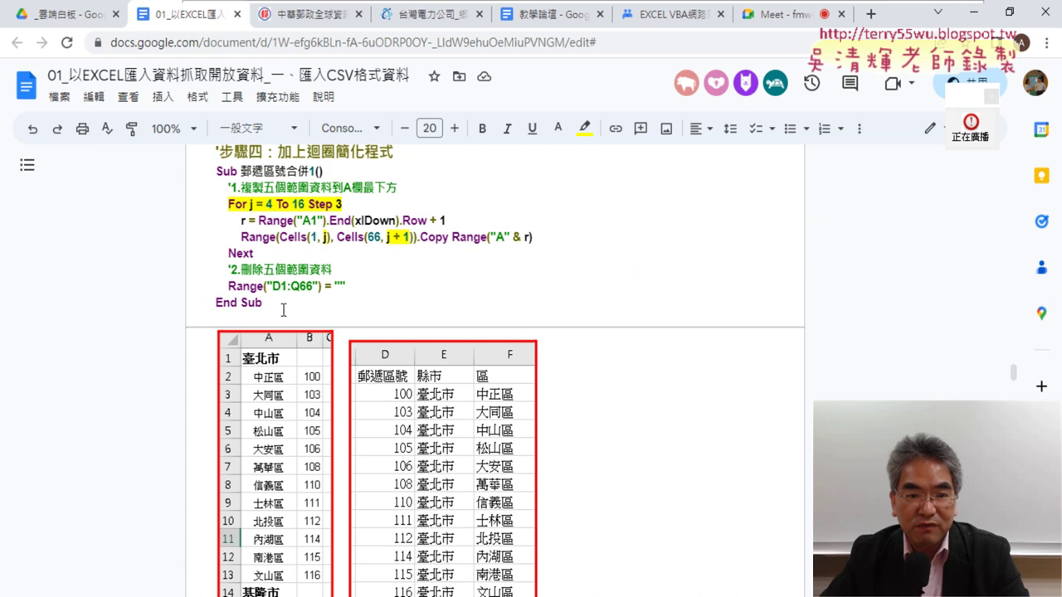
drag(283, 310, 217, 169)
scroll(469, 309, down, 7)
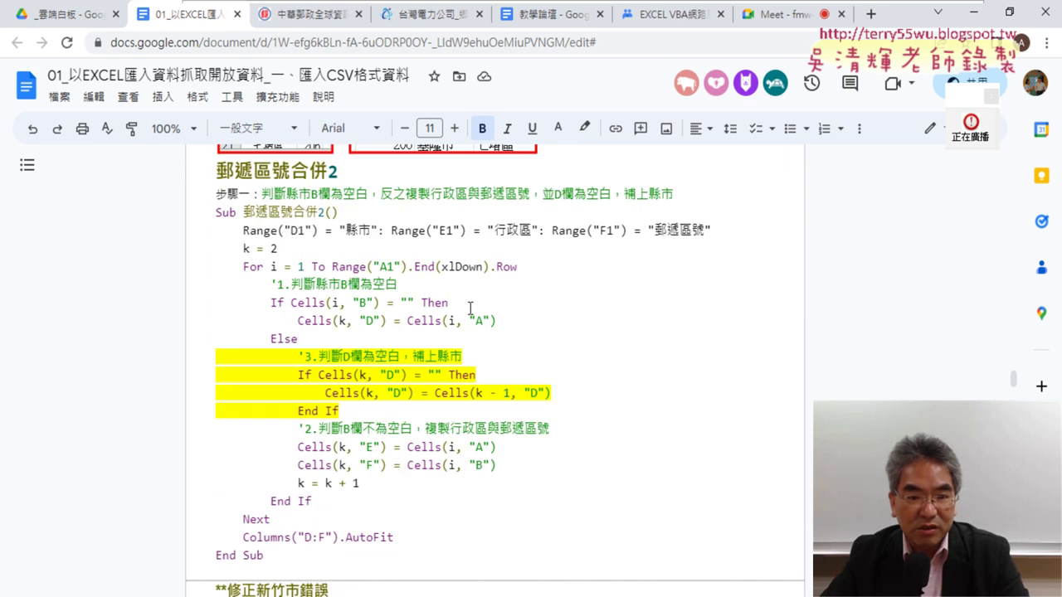
scroll(470, 309, down, 4)
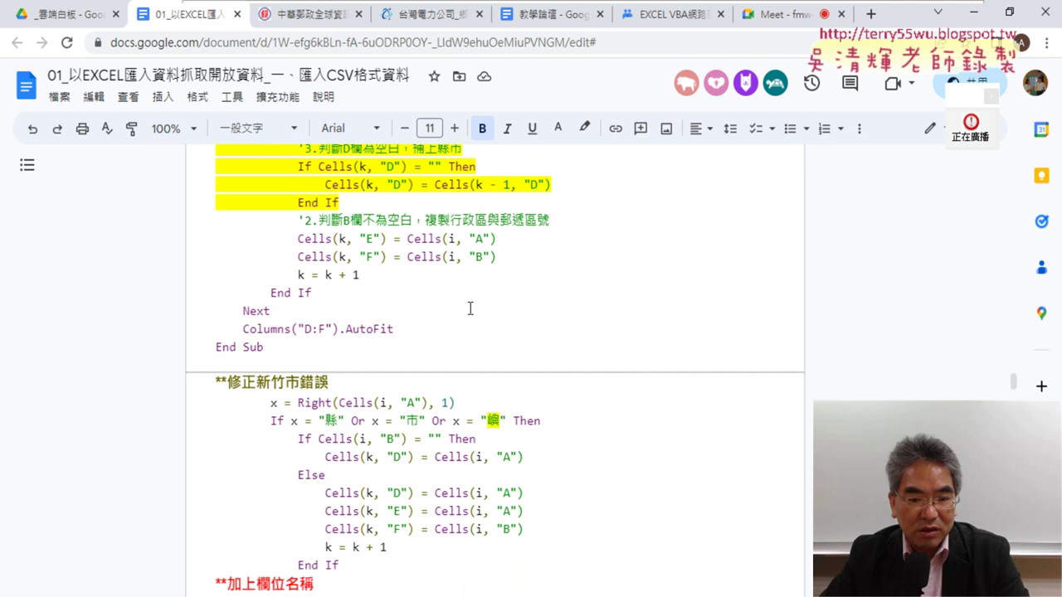
scroll(469, 308, up, 2)
scroll(367, 297, up, 2)
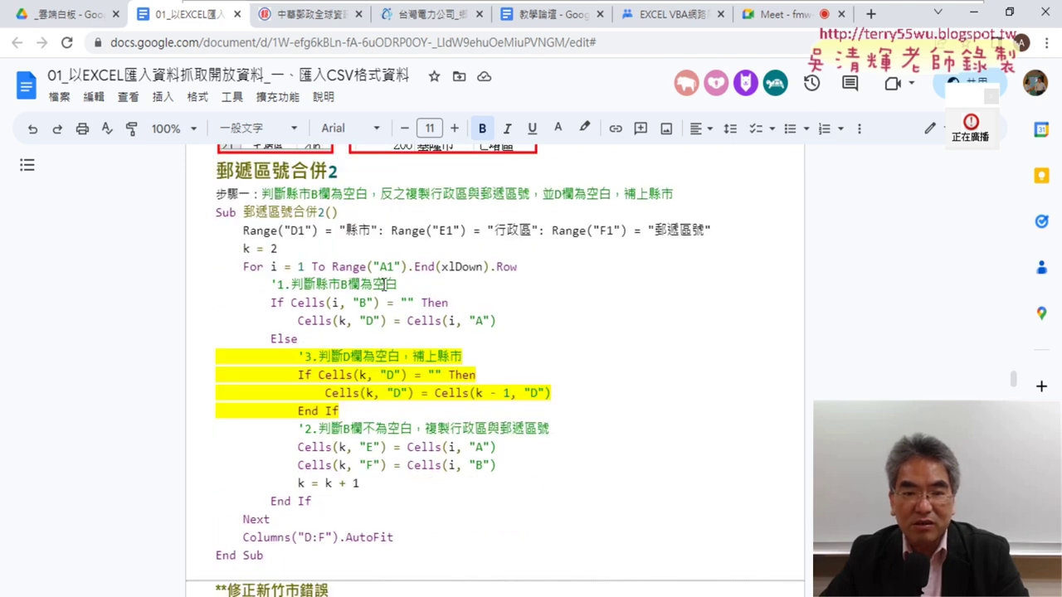
Highlight 空白 in the comment, the 完成程式碼 heading and the Sub 郵遞區號合併2() line
drag(397, 285, 374, 285)
scroll(456, 320, down, 3)
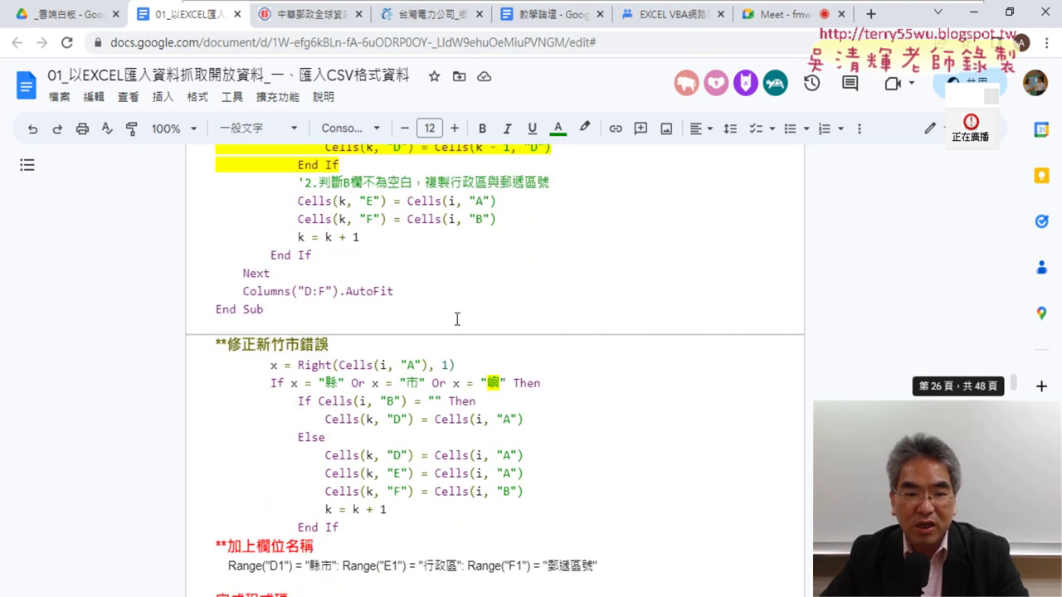
scroll(456, 319, down, 3)
scroll(456, 319, down, 1)
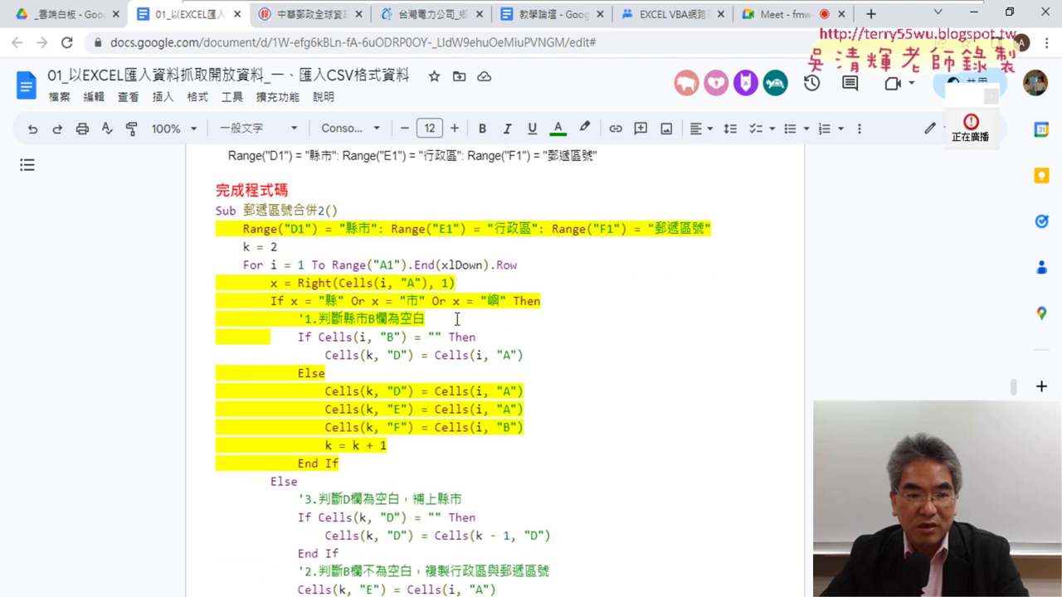
drag(219, 190, 291, 190)
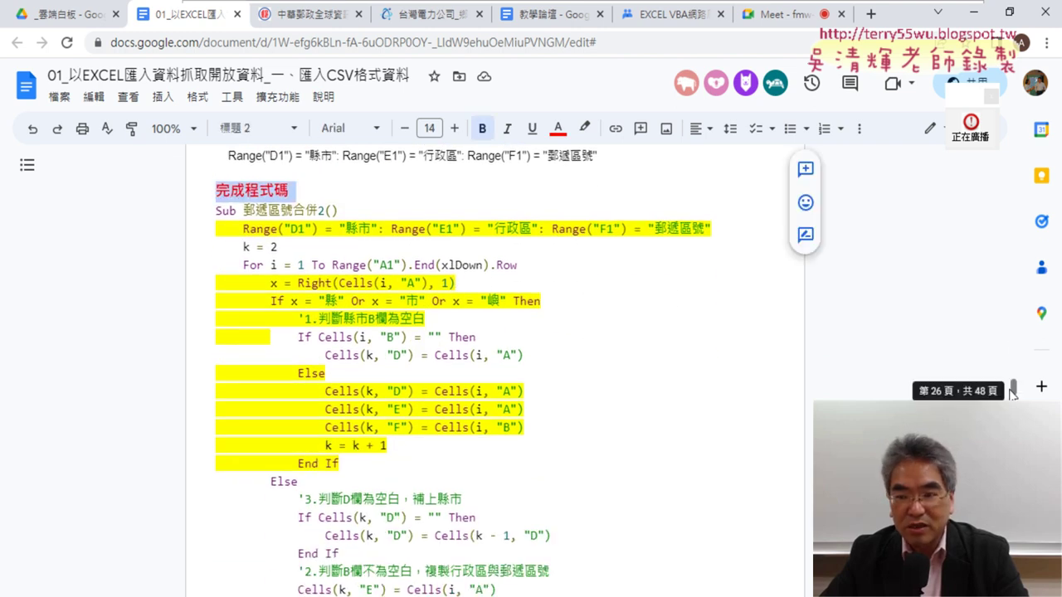
drag(216, 210, 337, 210)
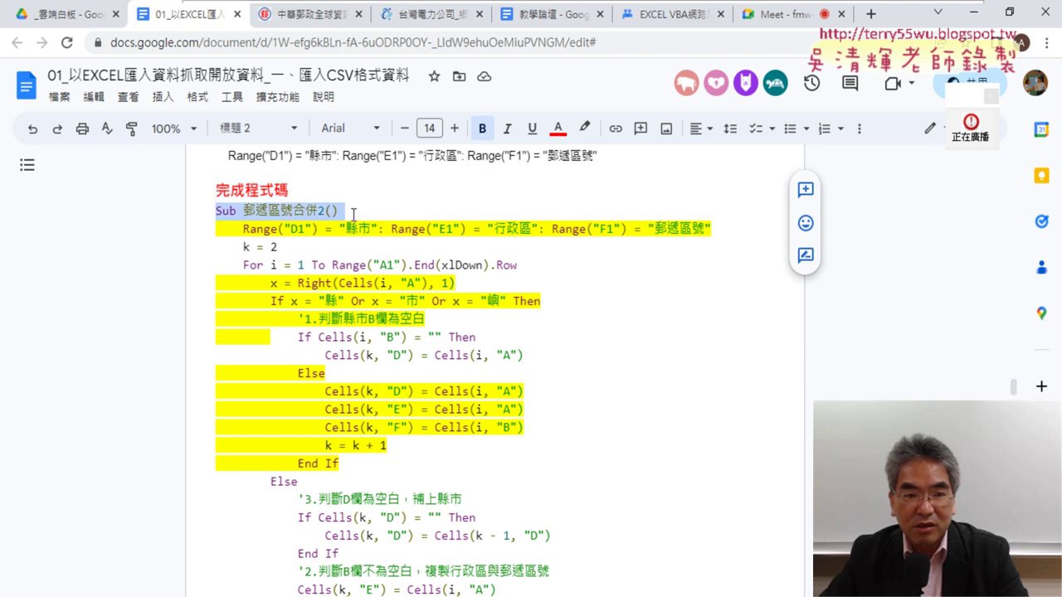
click(232, 190)
scroll(374, 390, down, 3)
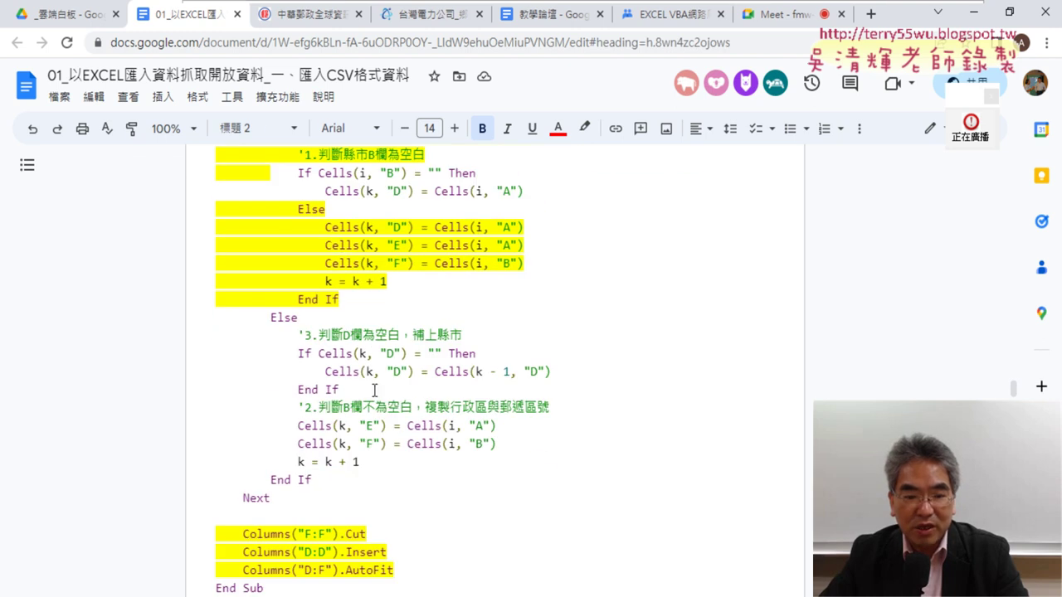
Highlight the End If / Next lines and the column cut-and-insert lines
drag(296, 497, 239, 486)
scroll(387, 482, down, 3)
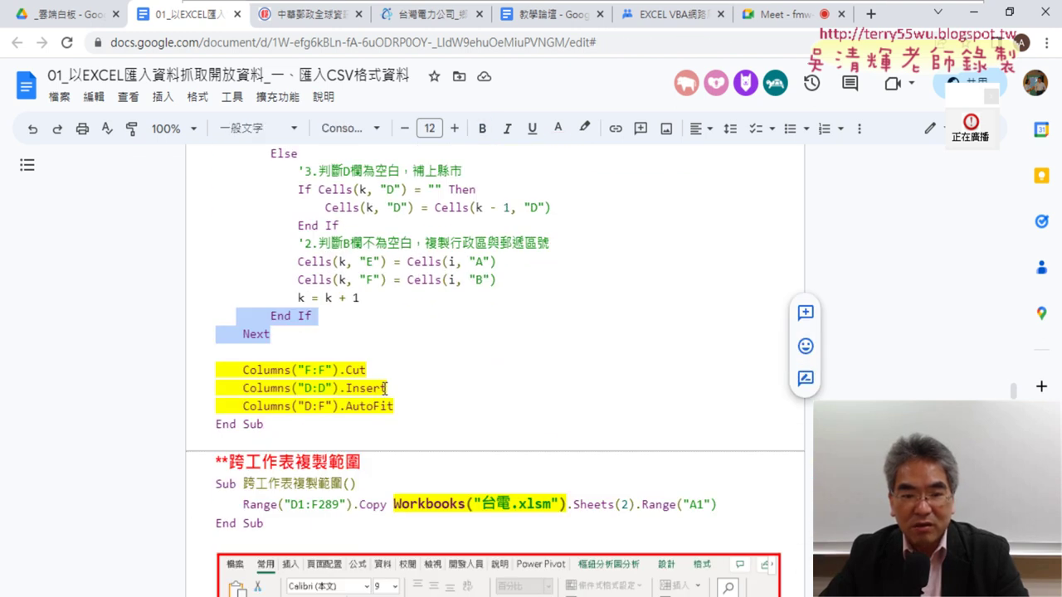
drag(365, 370, 251, 370)
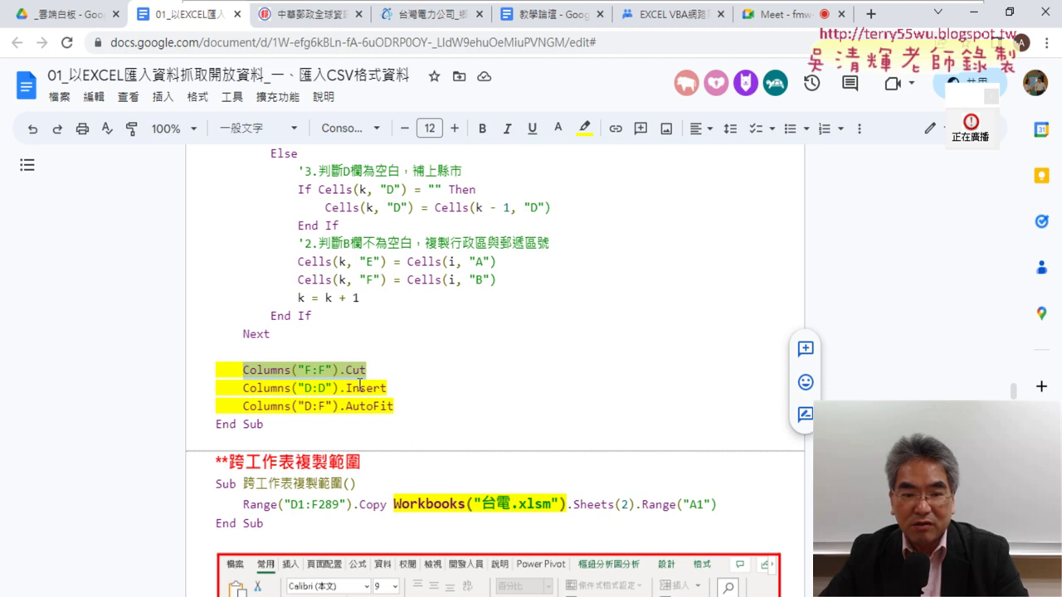
drag(386, 387, 218, 370)
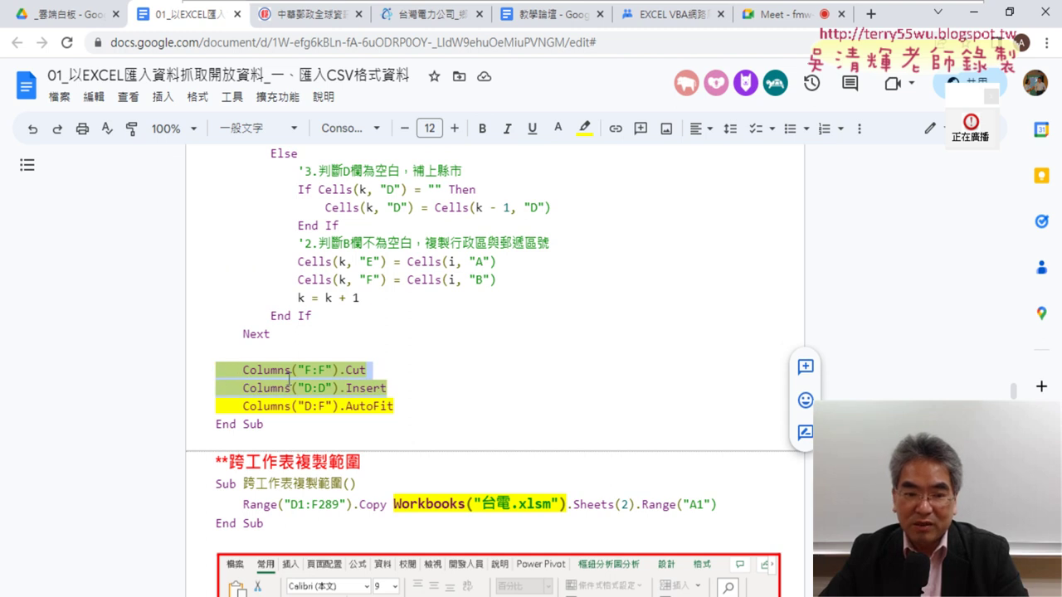
scroll(316, 399, down, 1)
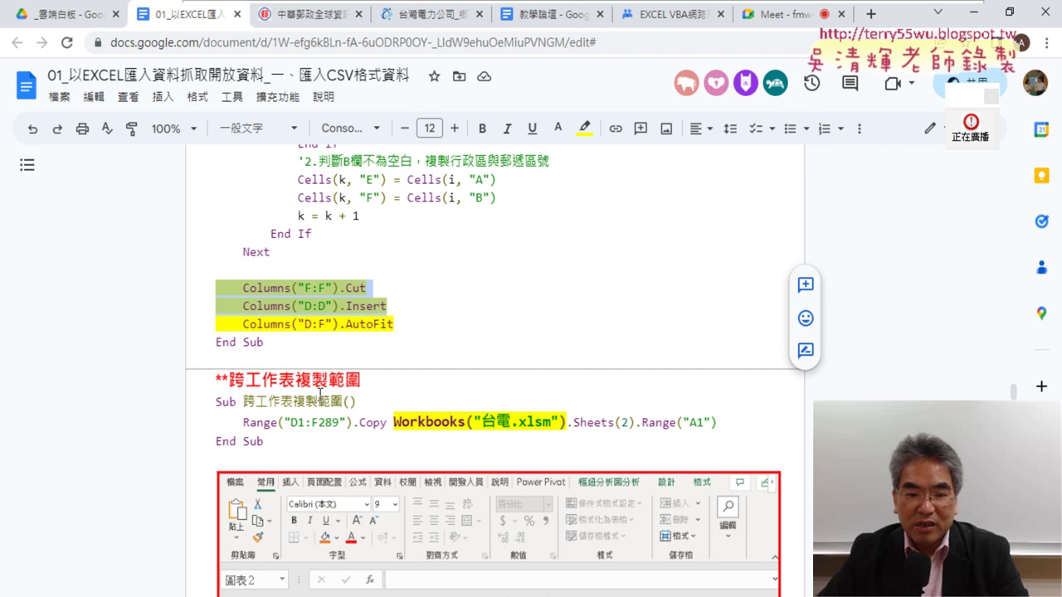
Highlight the 跨工作表複製範圍 heading and its Range("D1:F289").Copy line
drag(230, 382, 364, 384)
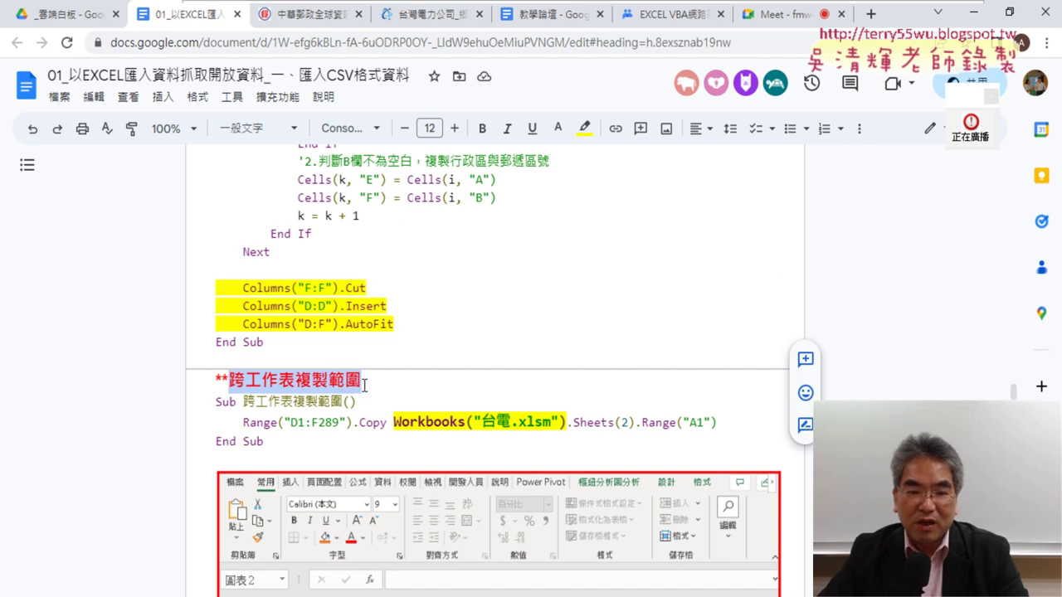
click(387, 421)
key(shift+Home)
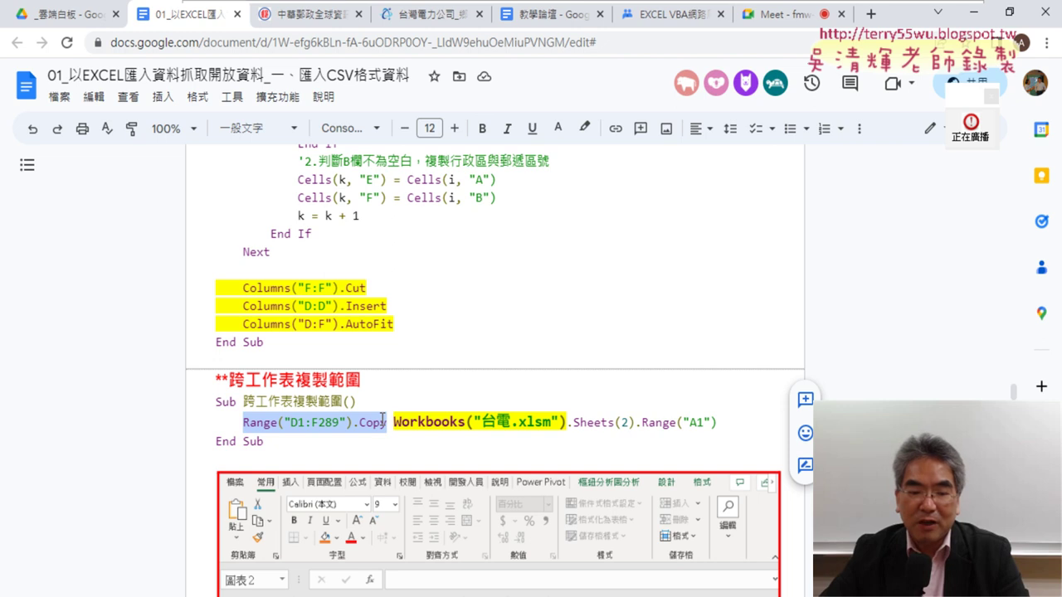
key(alt+Tab)
In the postal-code workbook, jump from D1 to column D's last entry and view the macro
mouse_move(247, 596)
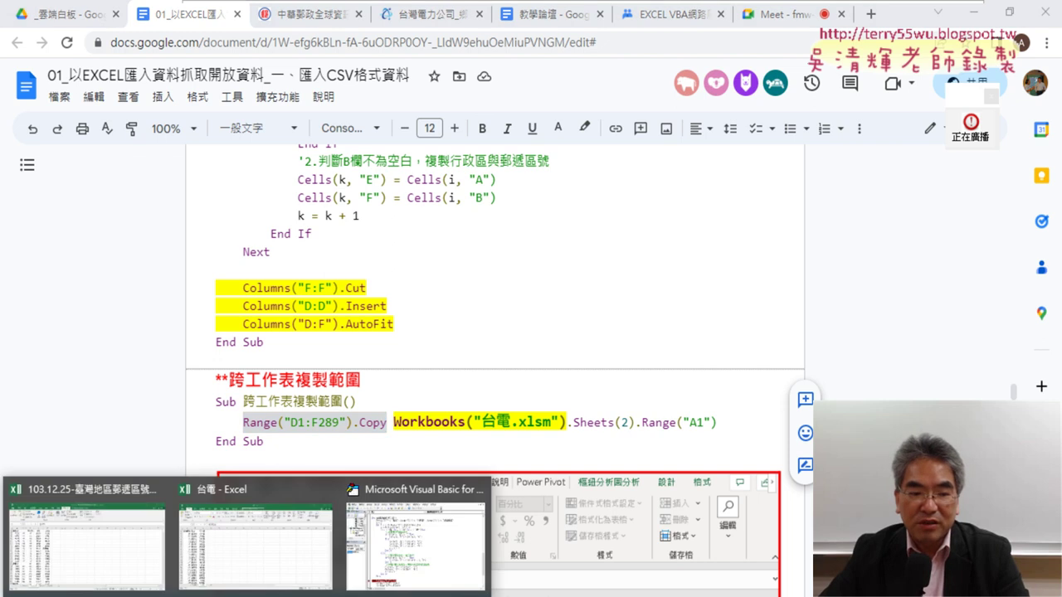
click(87, 544)
click(144, 189)
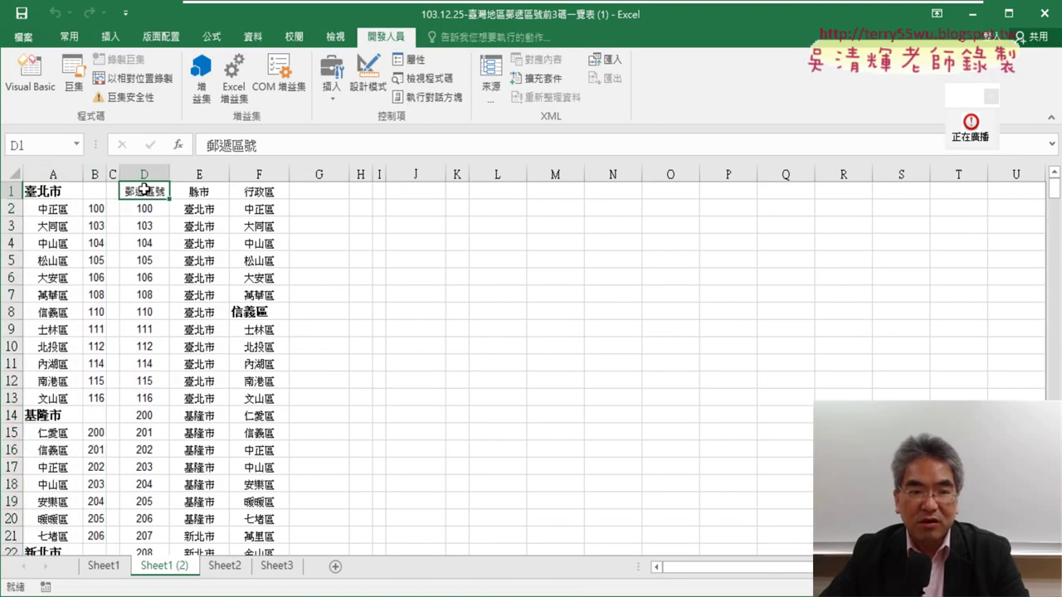
key(ctrl+Down)
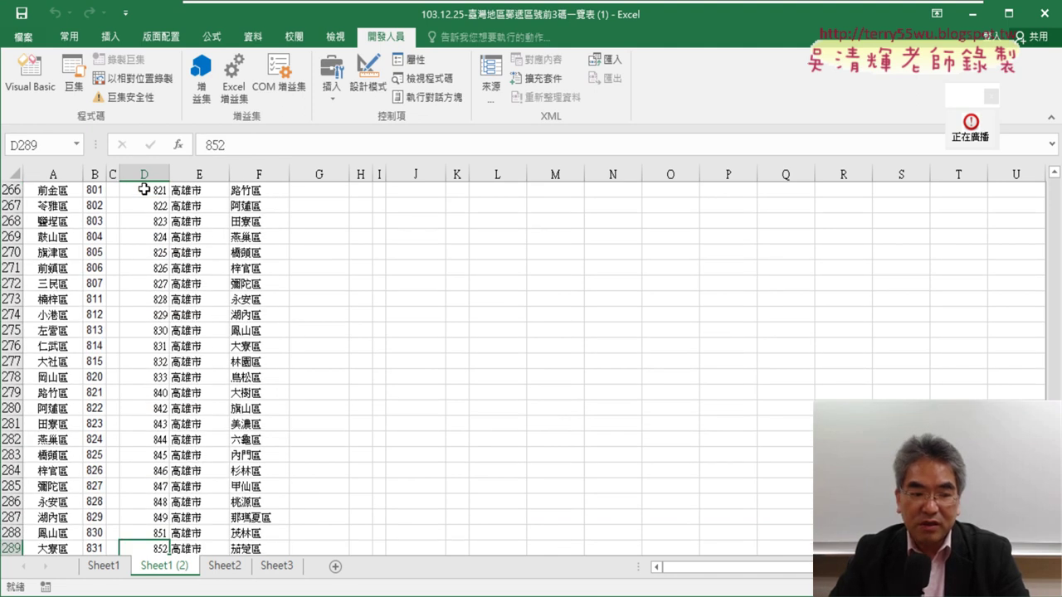
click(38, 91)
scroll(627, 394, down, 4)
scroll(628, 394, down, 3)
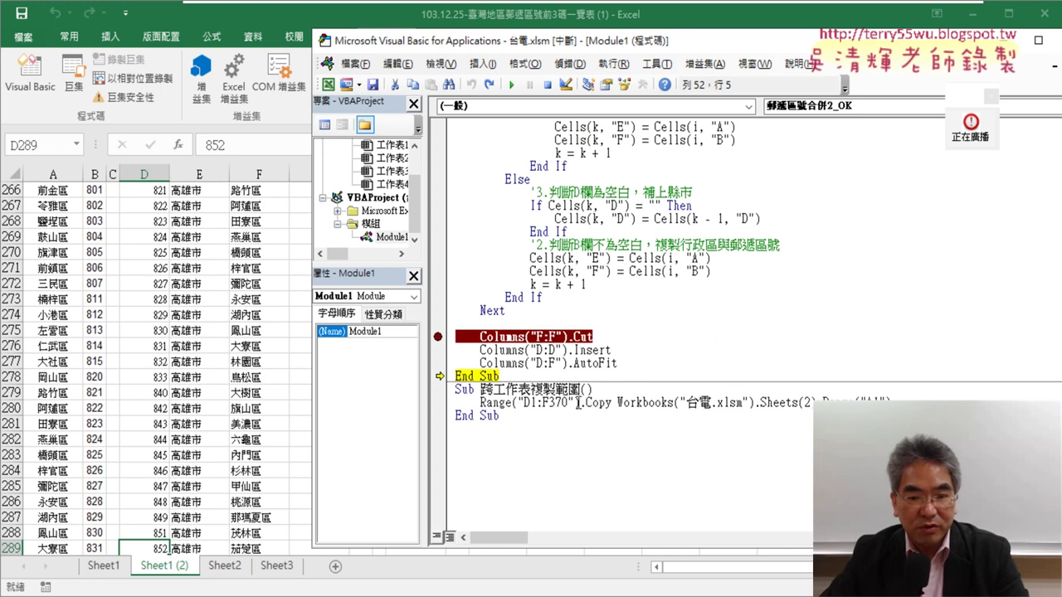
Check the rows around empty D290, then find column E's last filled row, E370
click(166, 516)
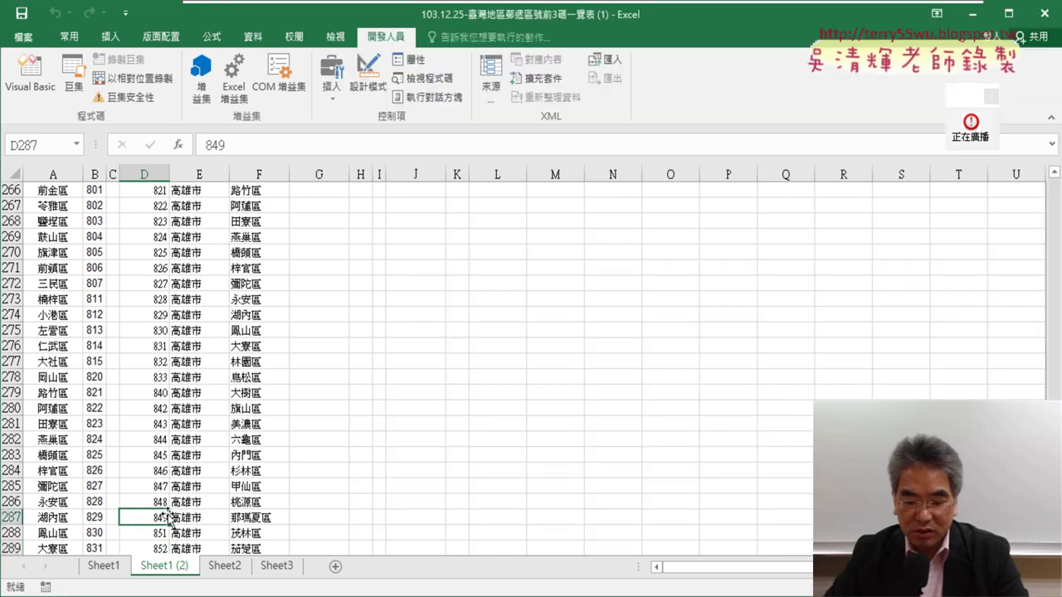
key(Down)
key(Down)
key(Down)
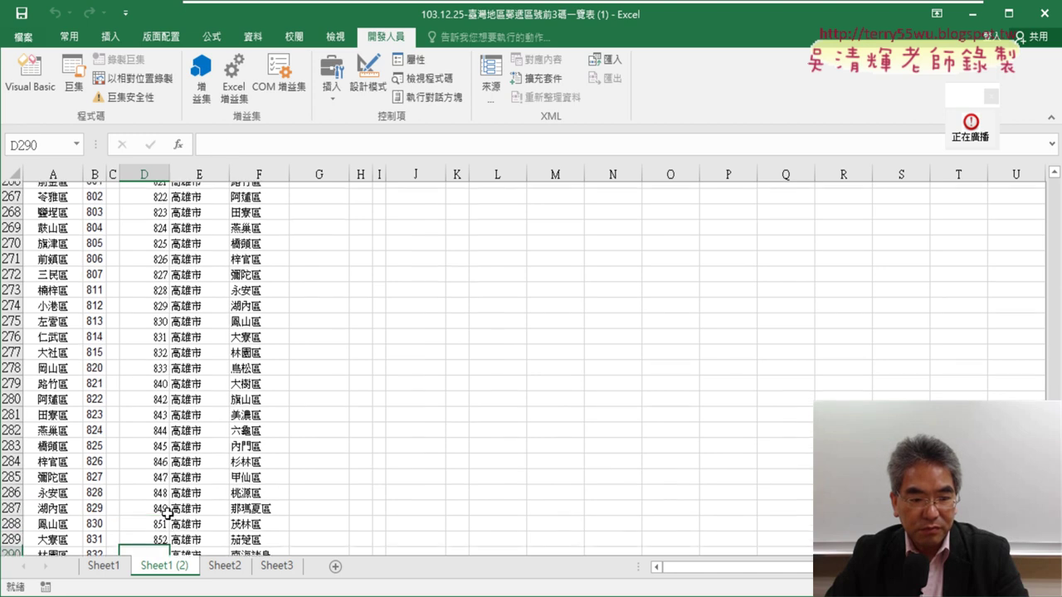
key(Down)
key(Down)
key(Up)
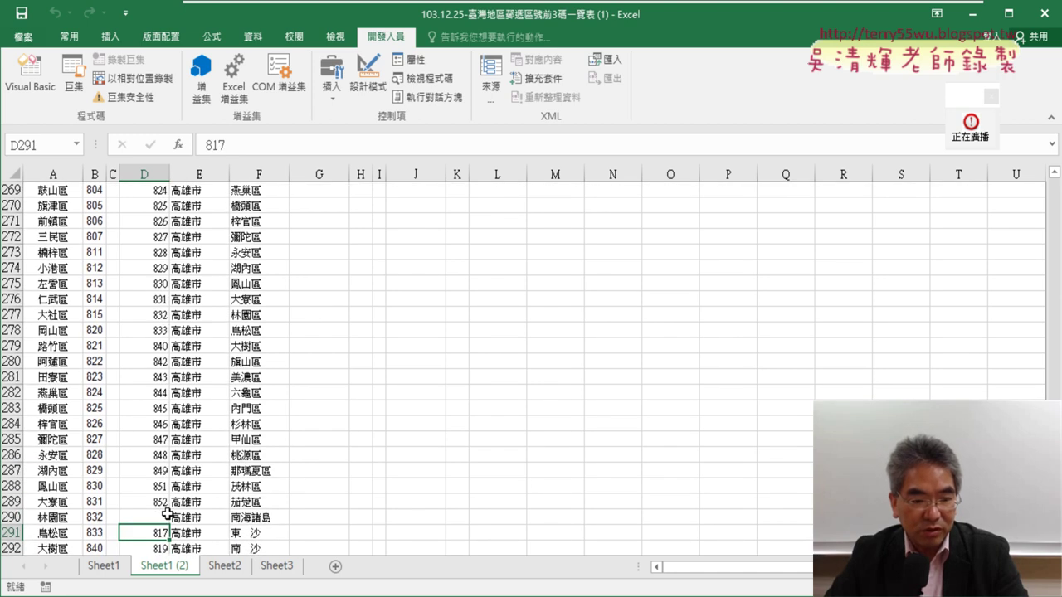
key(Up)
key(Up)
key(Down)
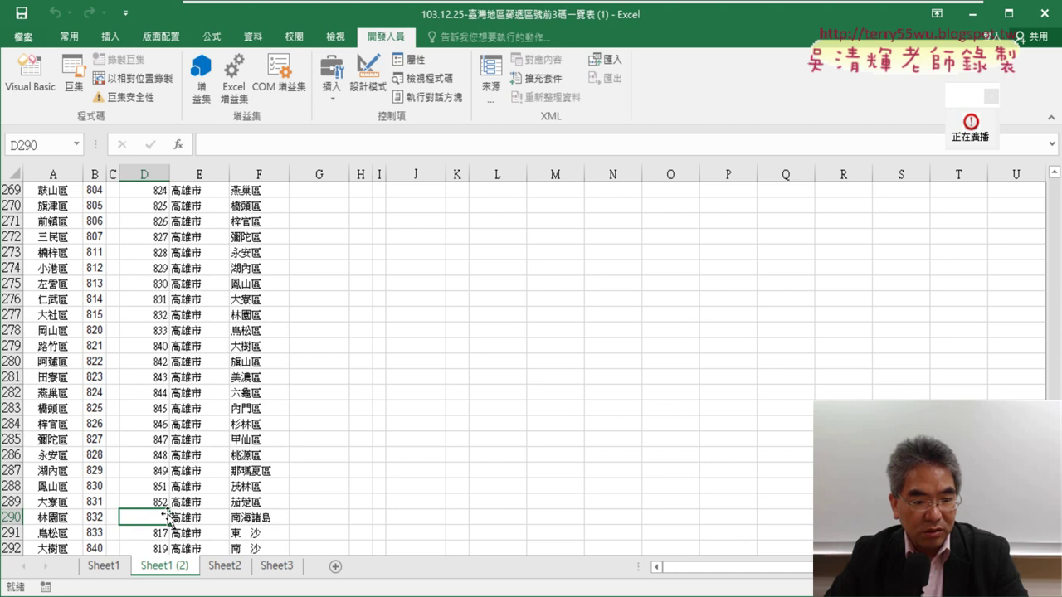
key(Right)
key(Down)
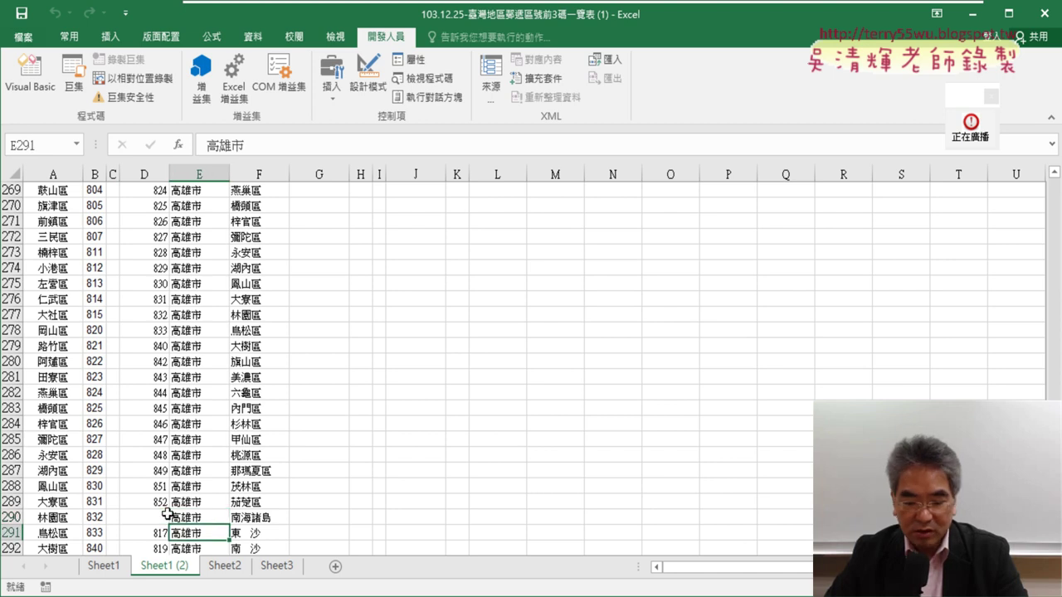
key(ctrl+Down)
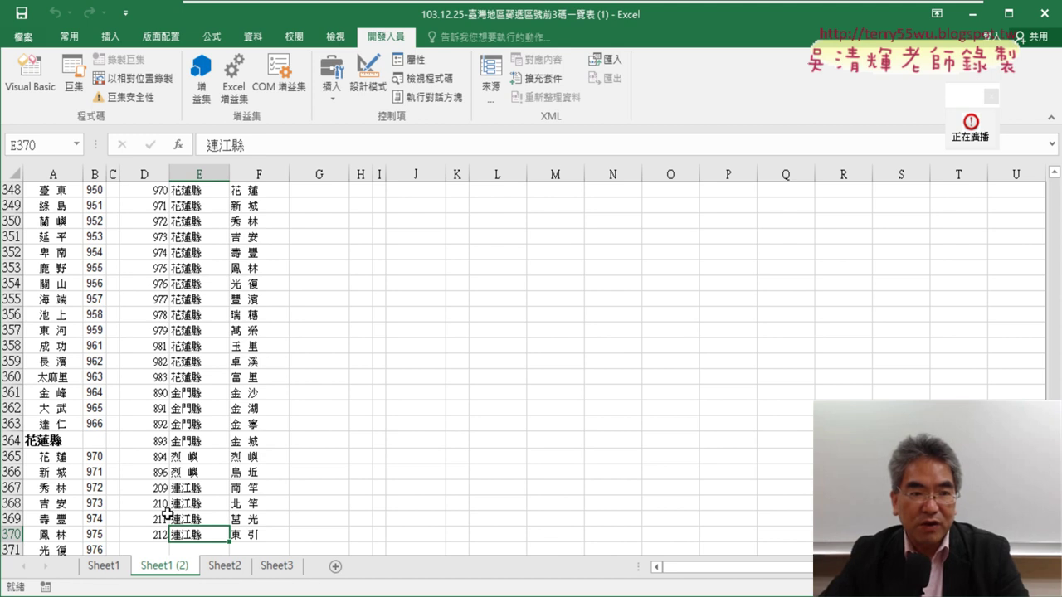
In the macro, highlight the Range("D1:F370") source and the 台電.xlsm Sheets(2) destination
click(57, 95)
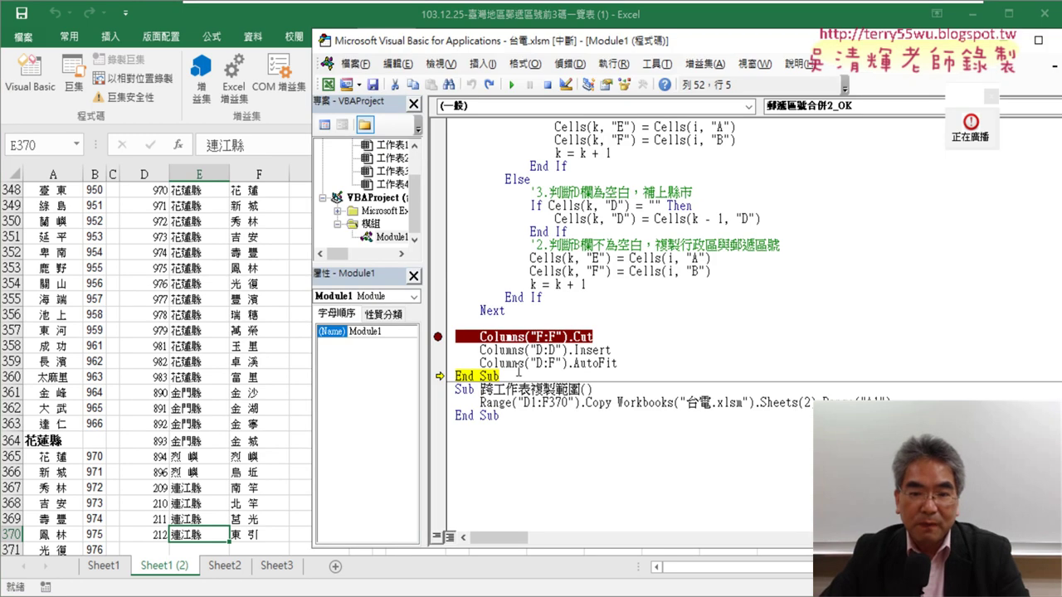
drag(480, 402, 605, 403)
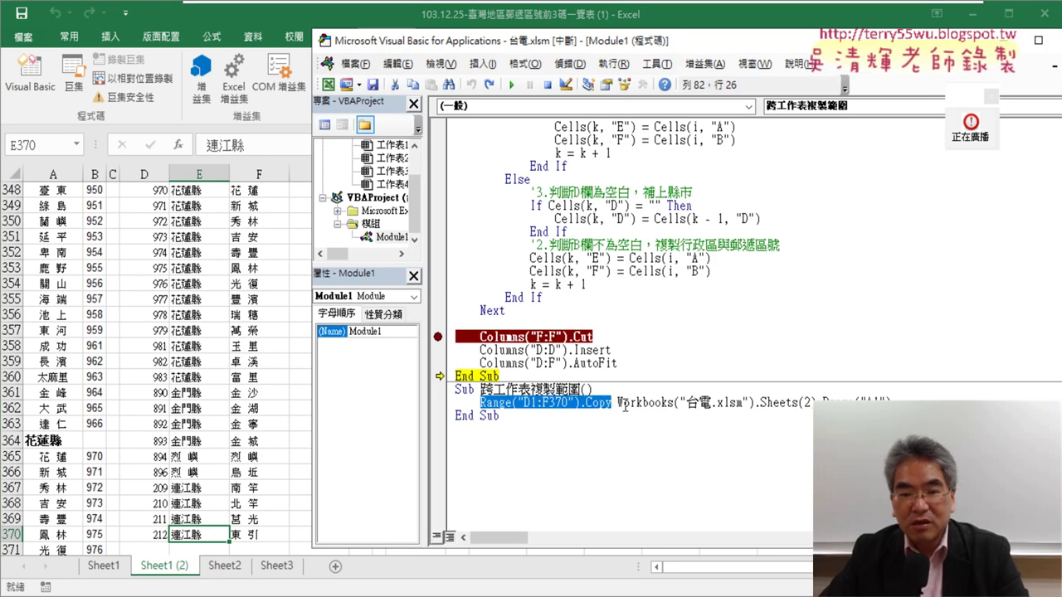
drag(617, 403, 894, 403)
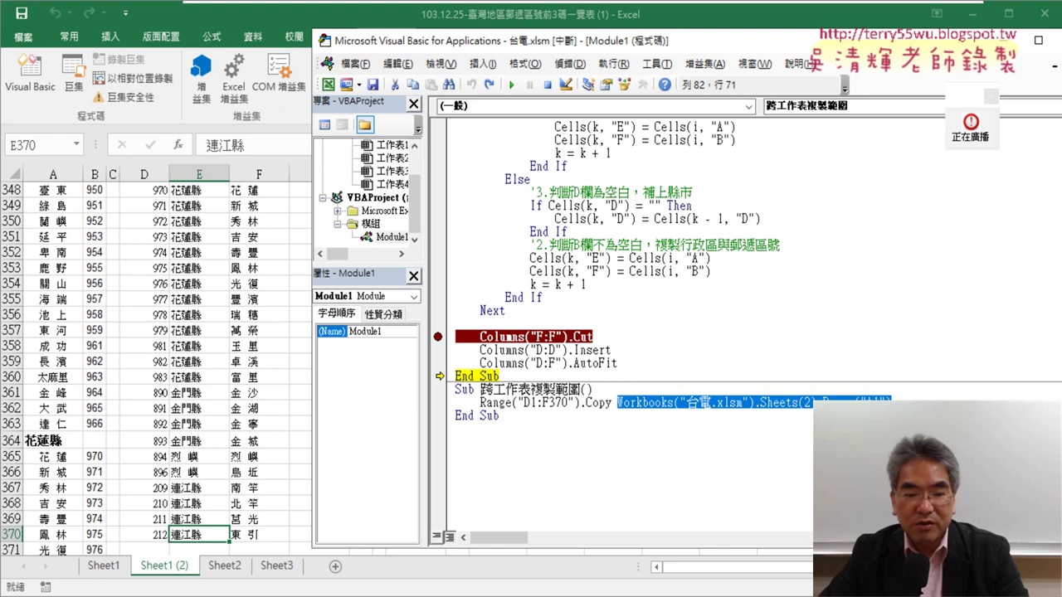
In the 台電 workbook, open Save As and its list of file types
click(268, 542)
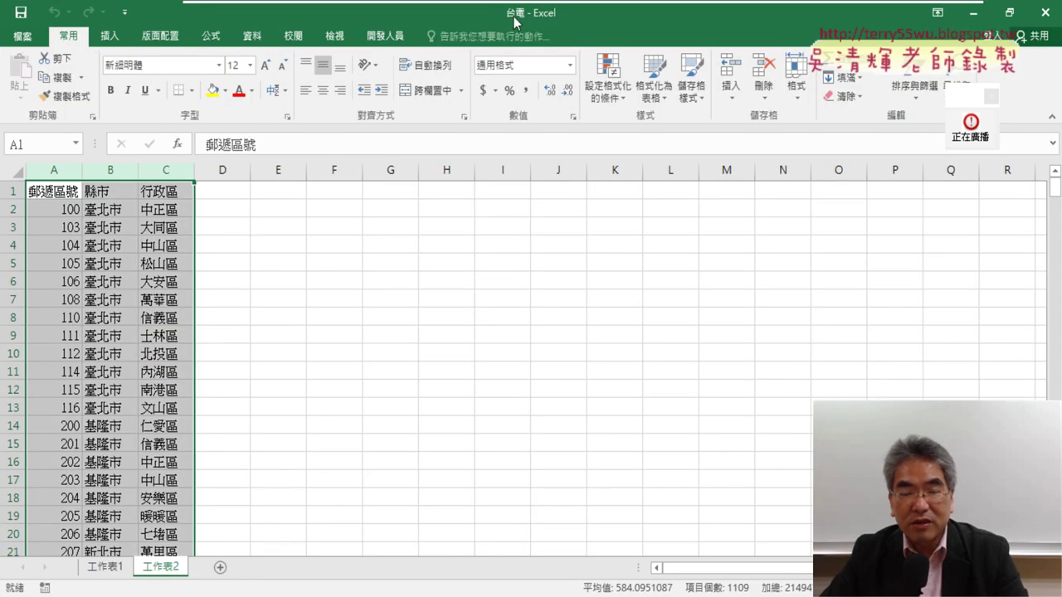
click(17, 34)
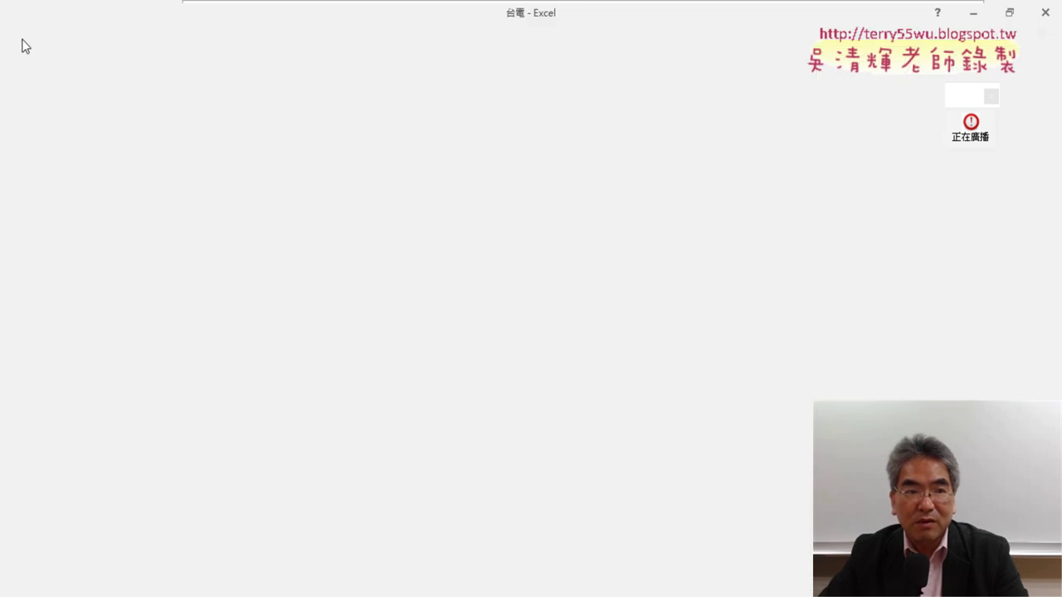
click(58, 200)
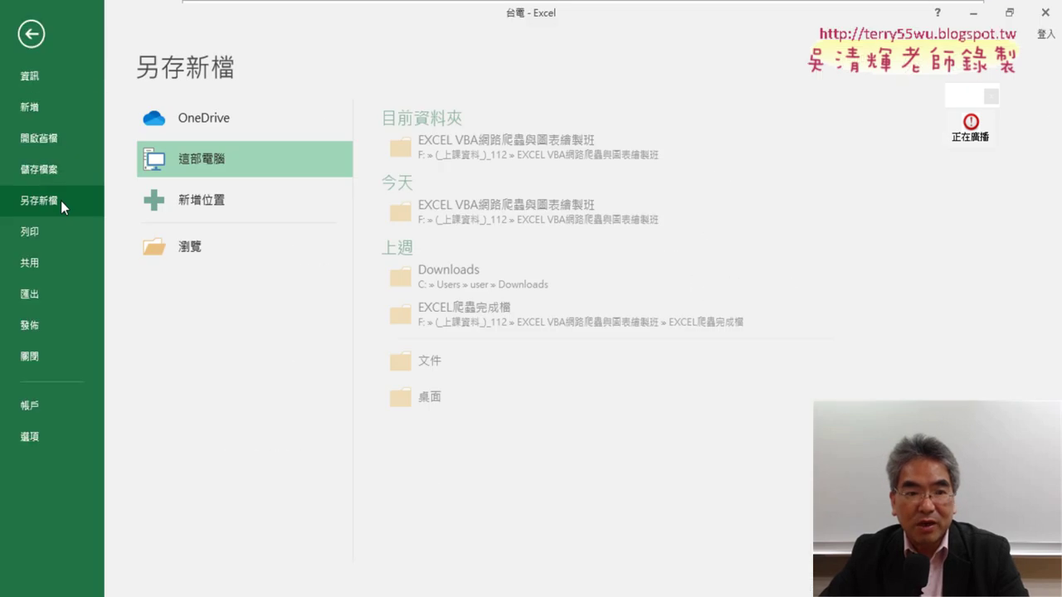
click(258, 264)
click(193, 303)
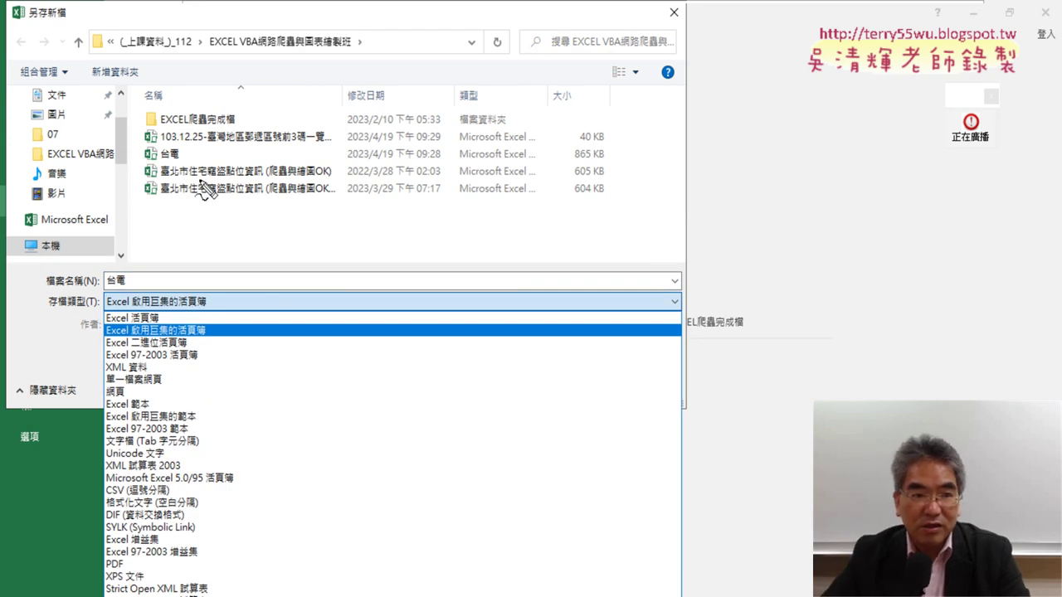
Mark the macro-enabled .xlsm file type, then cancel saving and return to the sheet
drag(161, 161, 178, 159)
mouse_move(256, 300)
mouse_down()
mouse_move(279, 318)
mouse_move(257, 317)
mouse_up()
mouse_move(289, 268)
mouse_down()
mouse_move(288, 327)
mouse_move(360, 314)
mouse_up()
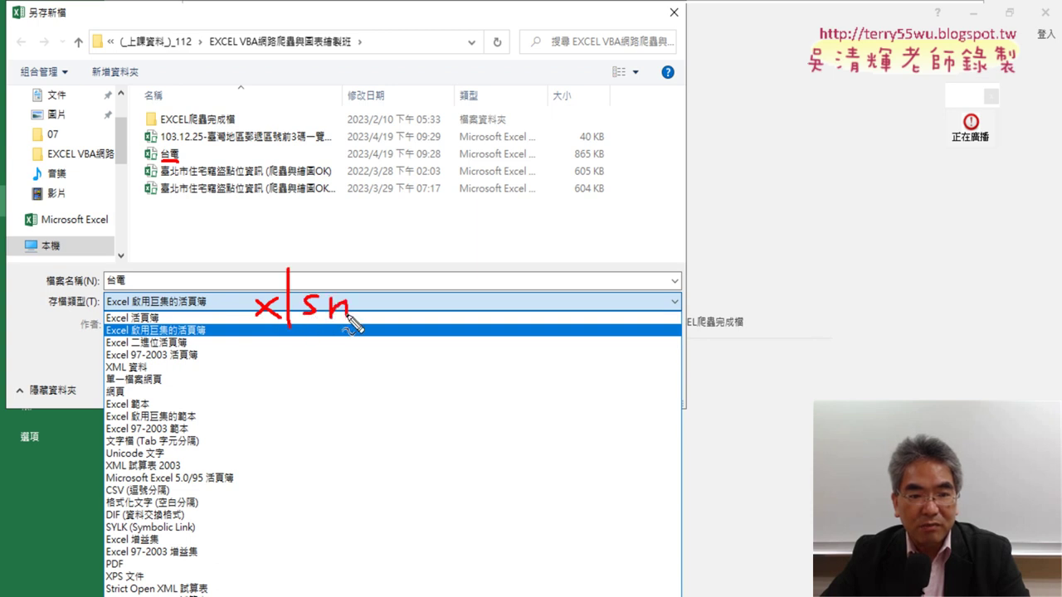
click(242, 316)
drag(222, 331, 367, 335)
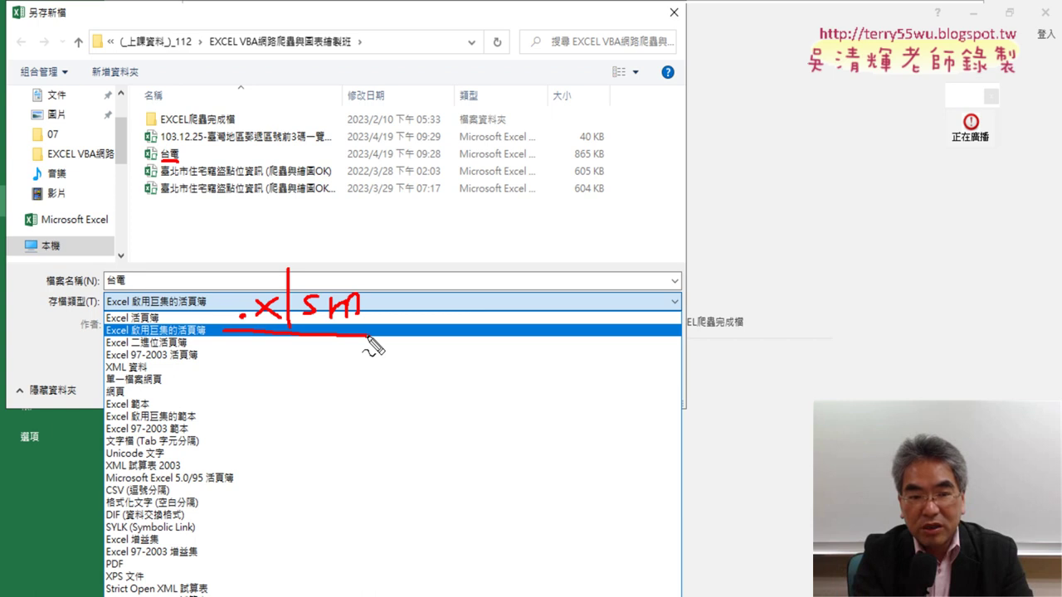
key(Escape)
click(366, 331)
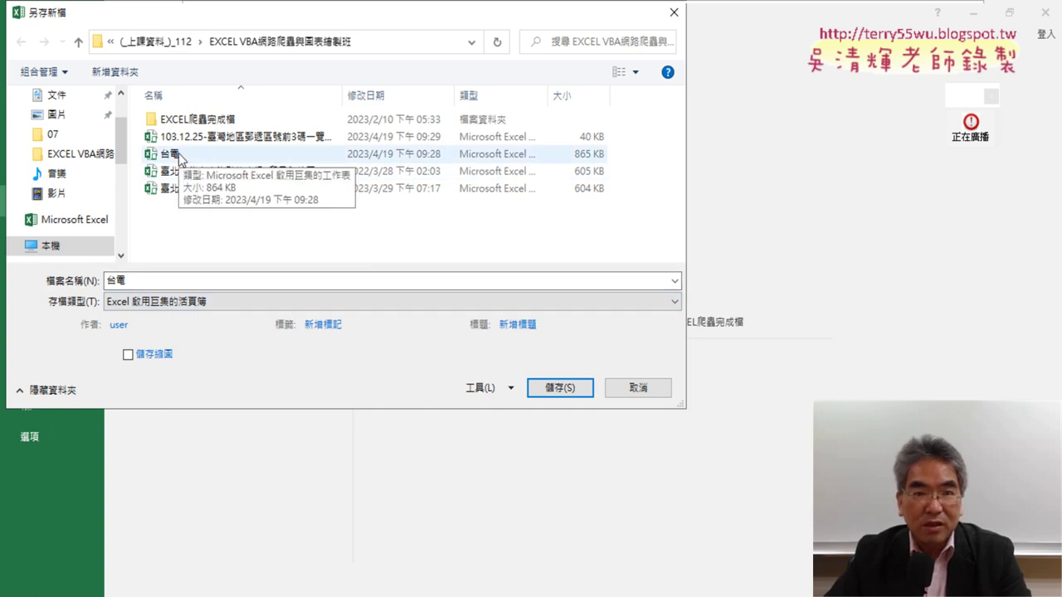
click(635, 390)
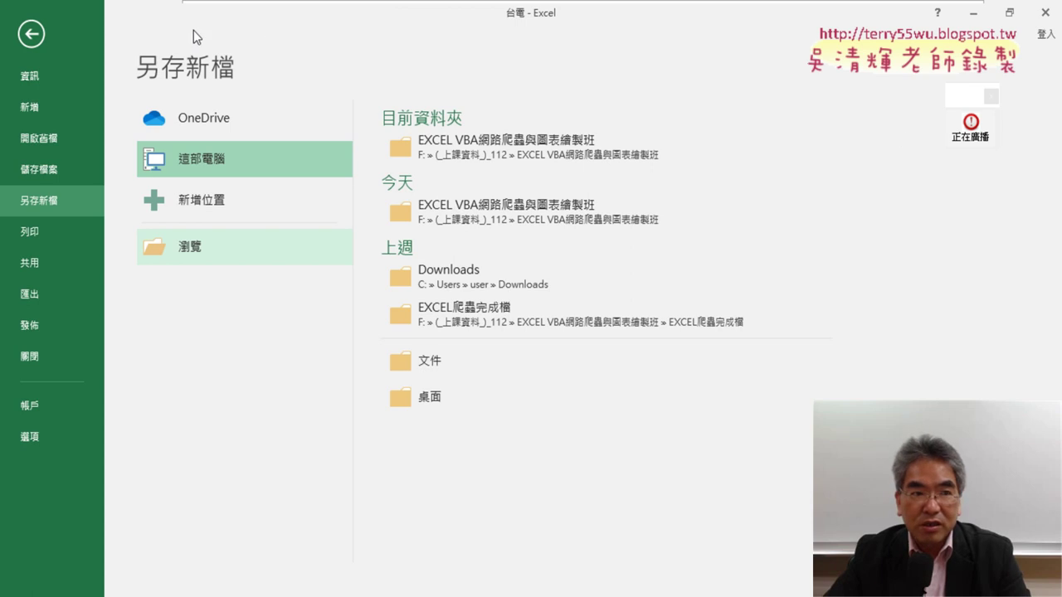
click(41, 36)
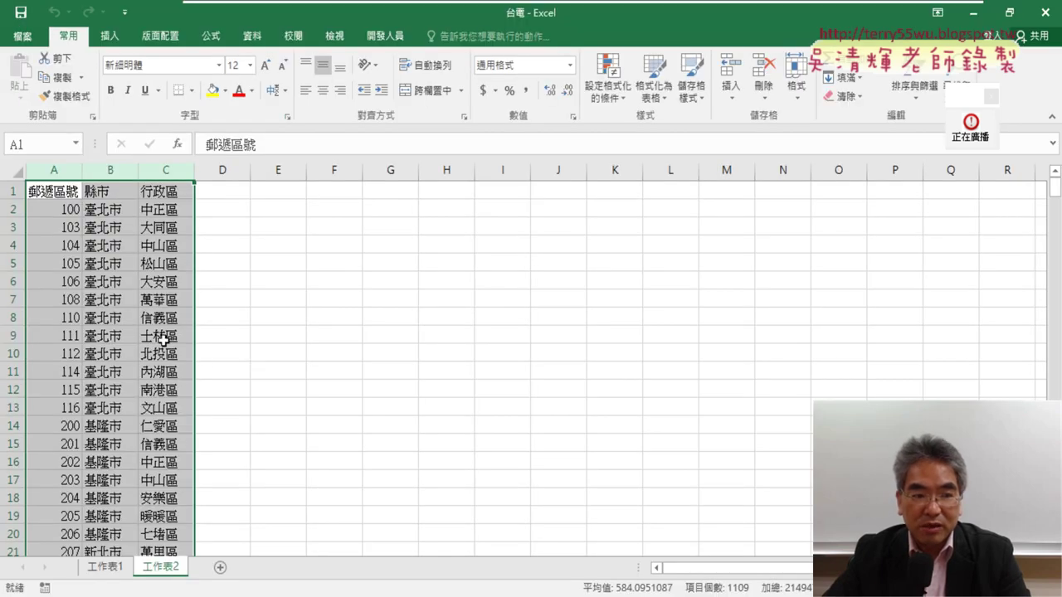
Clear columns A to C of 工作表2 and select cell A1
key(Delete)
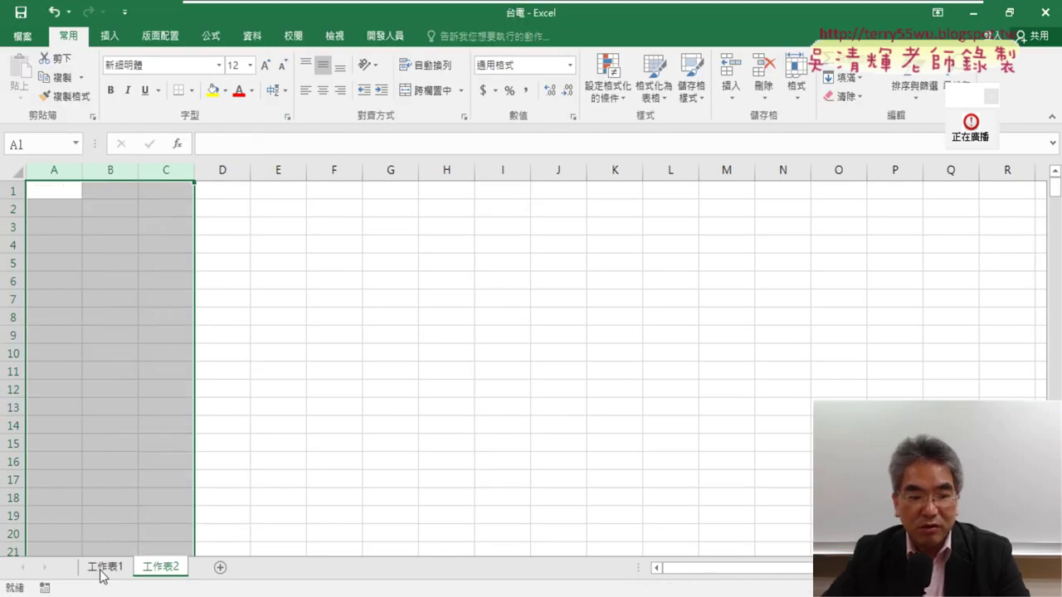
click(103, 567)
click(160, 568)
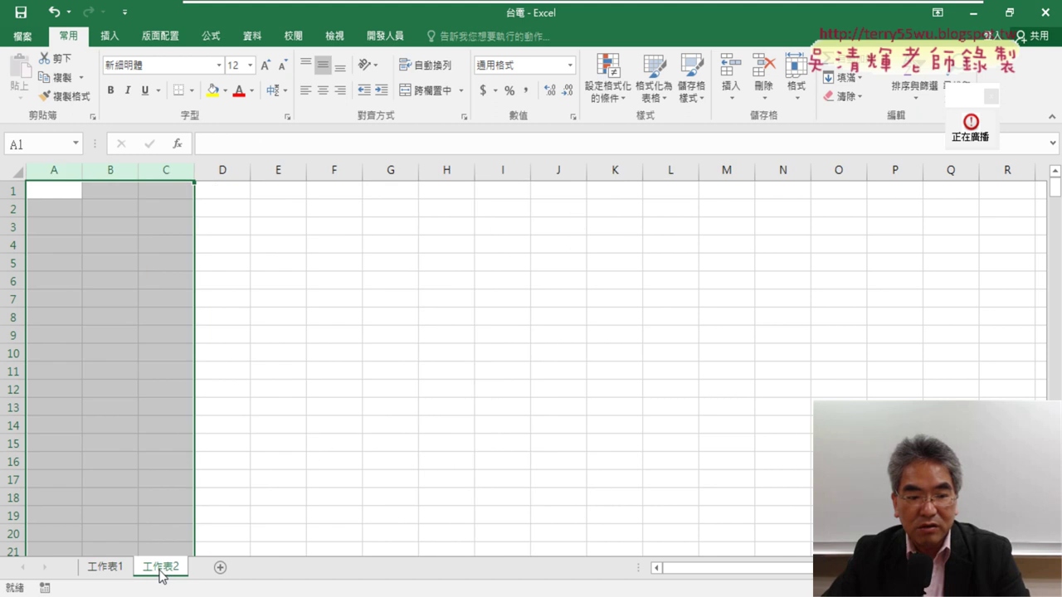
click(46, 190)
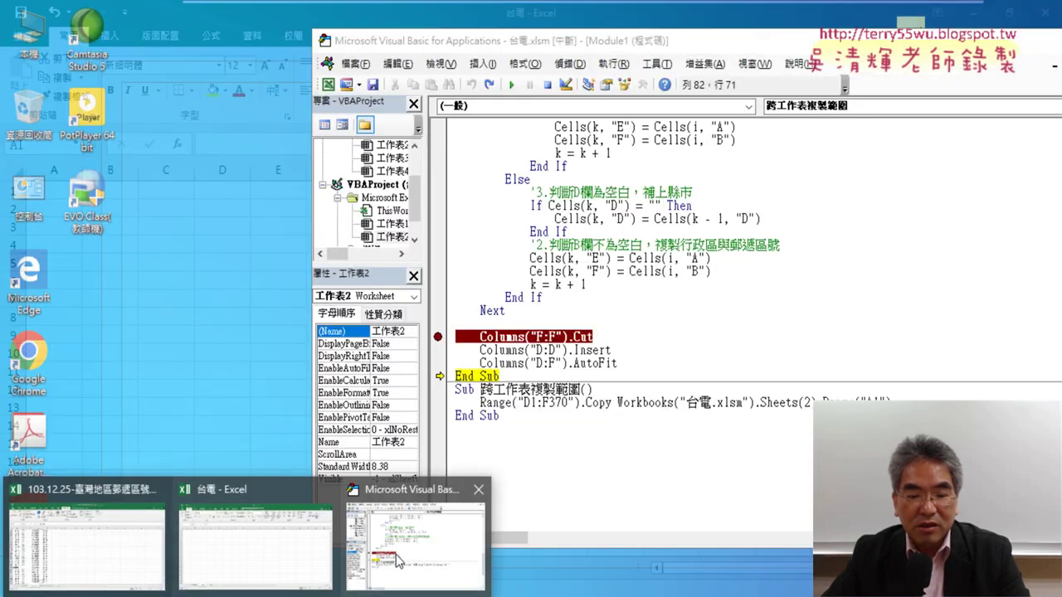
In the code editor, highlight the 跨工作表複製範圍 macro name and its Range("D1:F370").Copy code
click(402, 556)
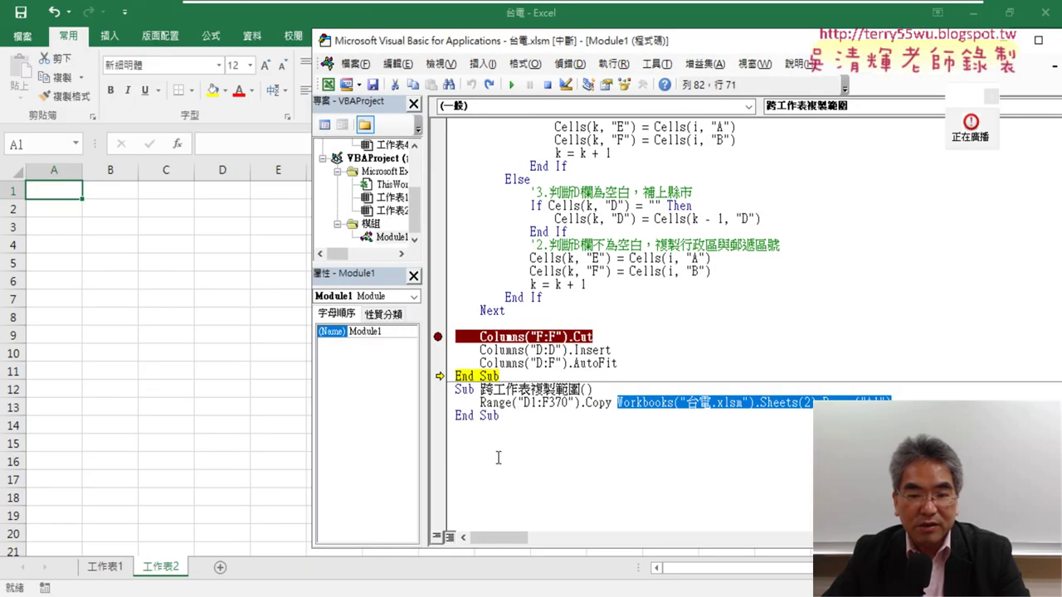
click(585, 404)
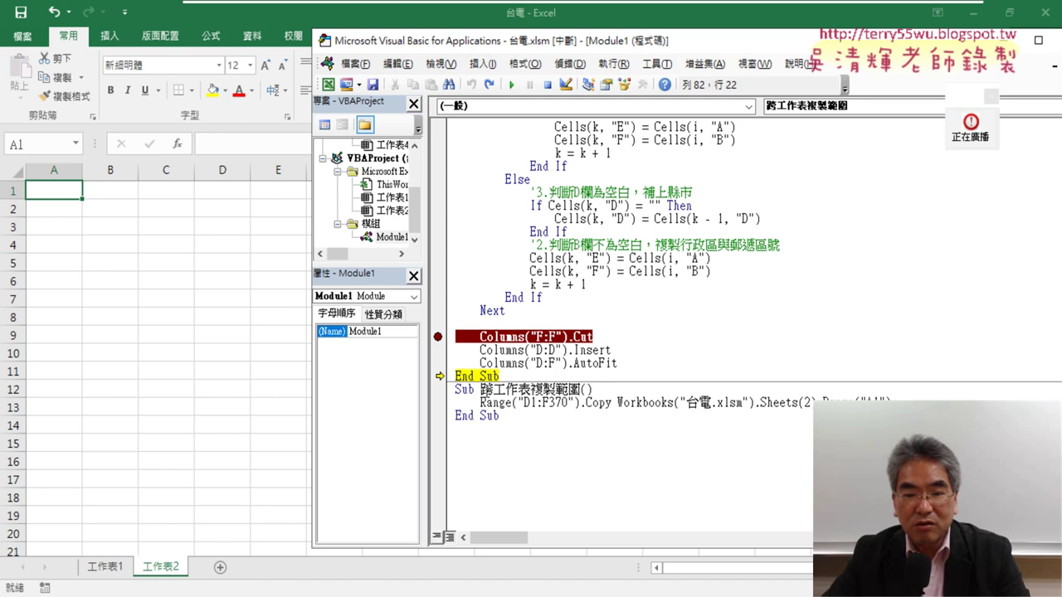
drag(479, 389, 581, 389)
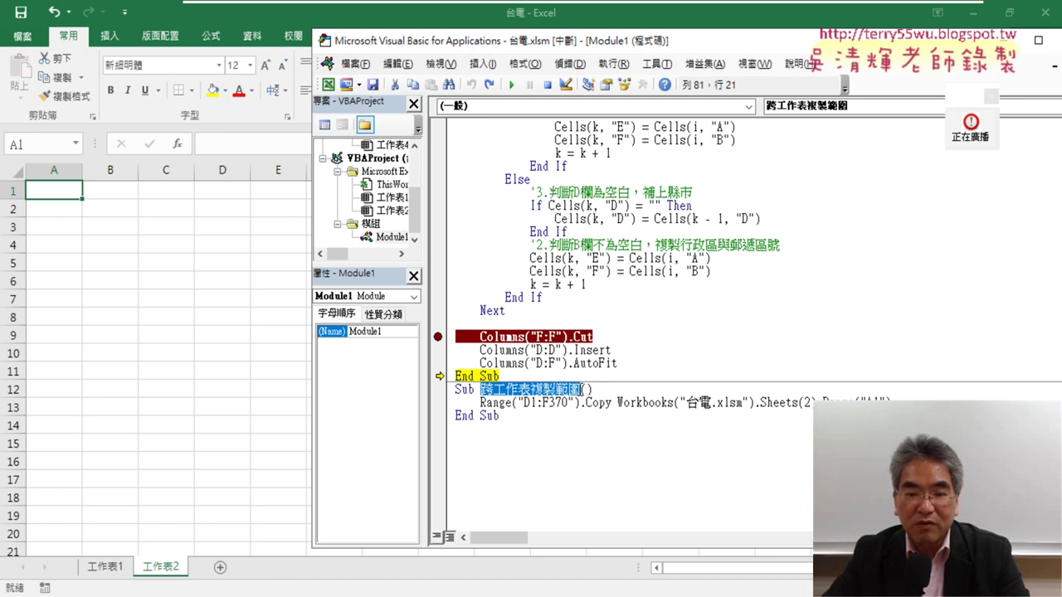
drag(612, 403, 487, 404)
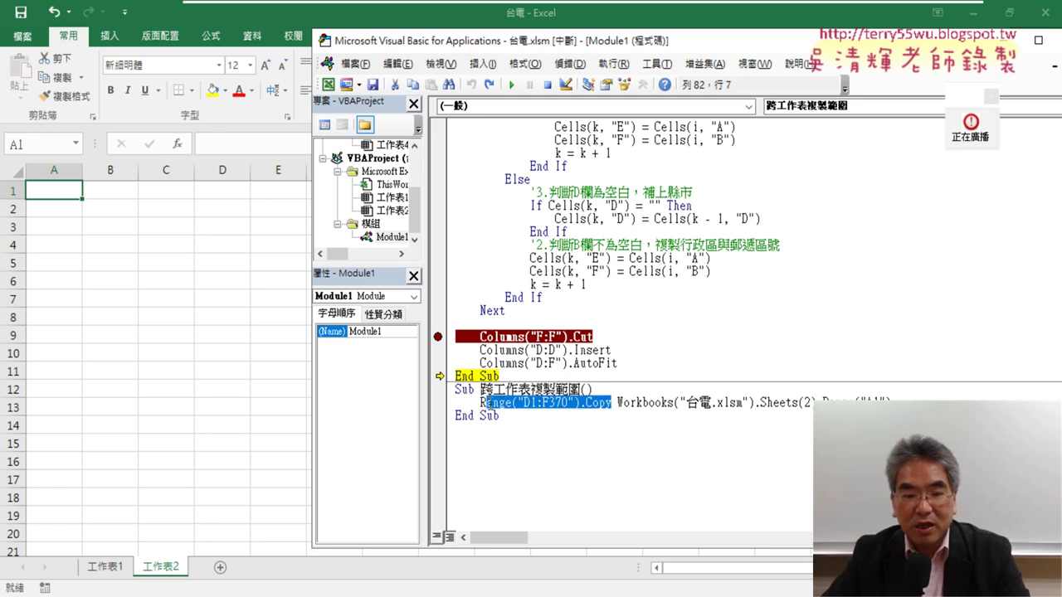
Select E357 in the postal-code list workbook and open its macro code editor
mouse_move(277, 591)
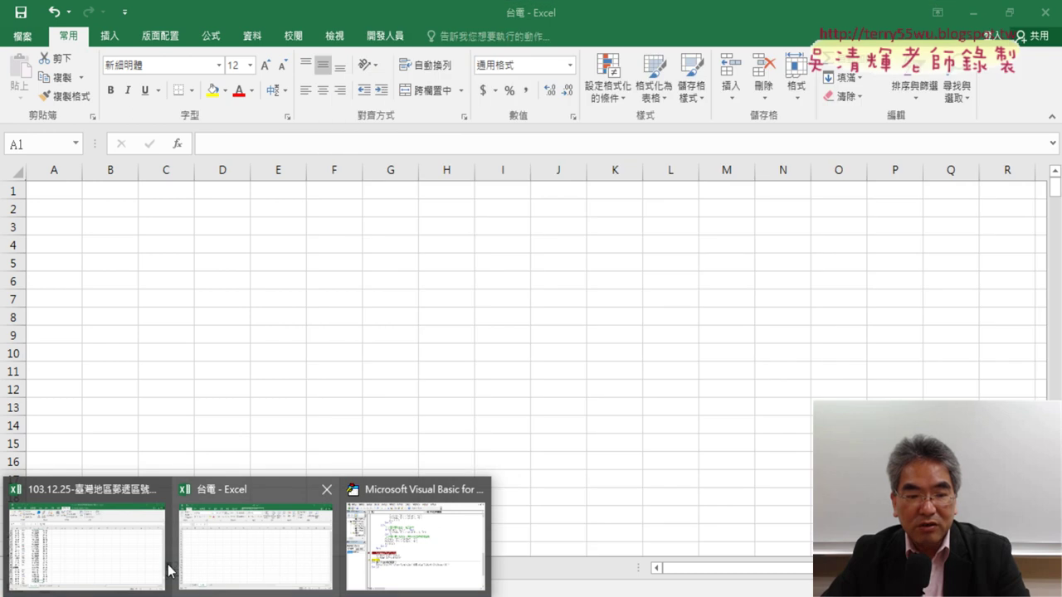
click(91, 539)
click(206, 329)
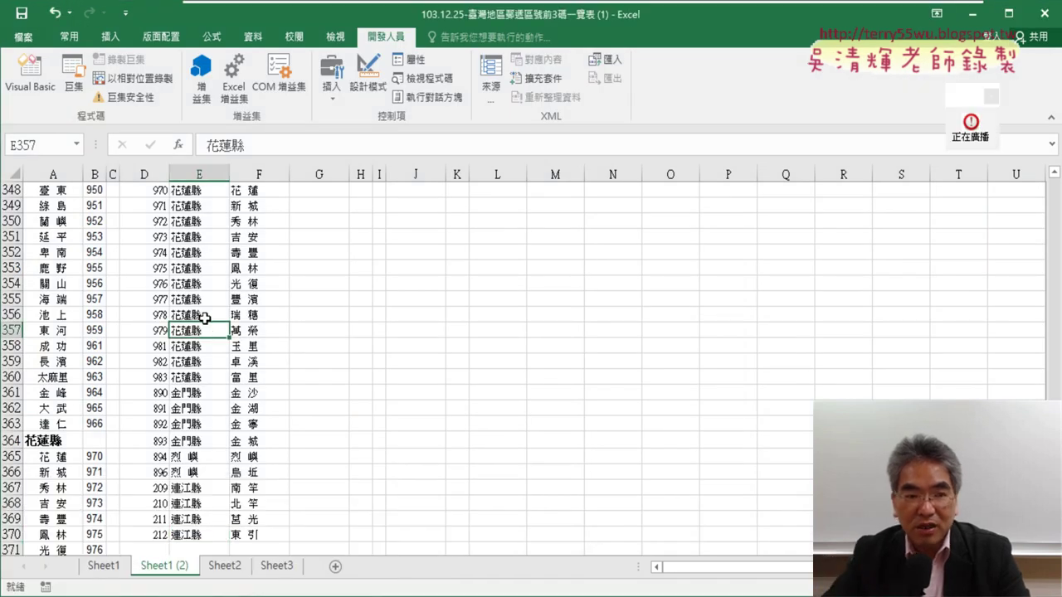
click(51, 103)
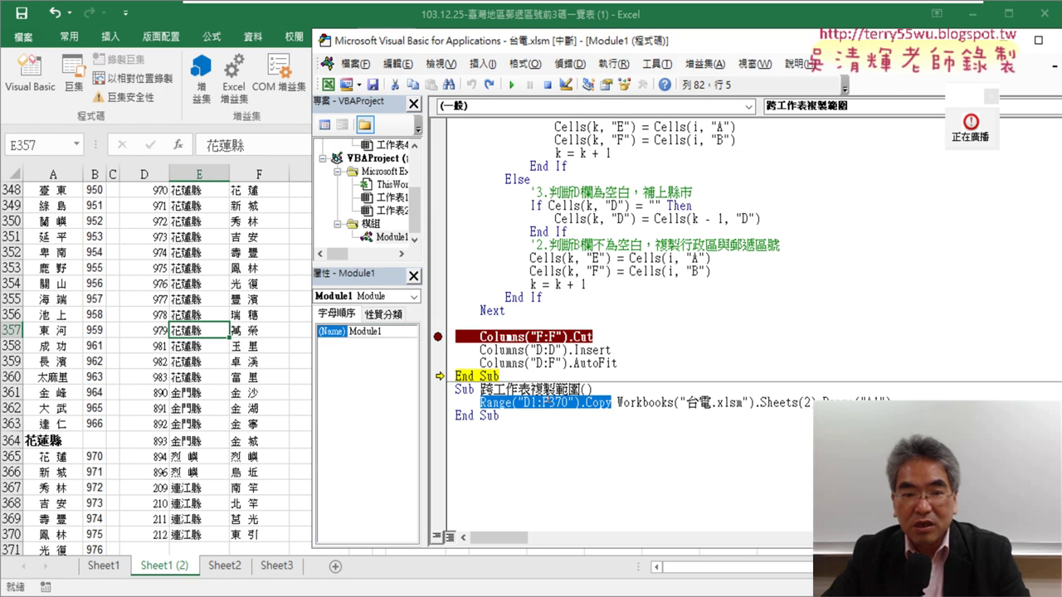
click(485, 402)
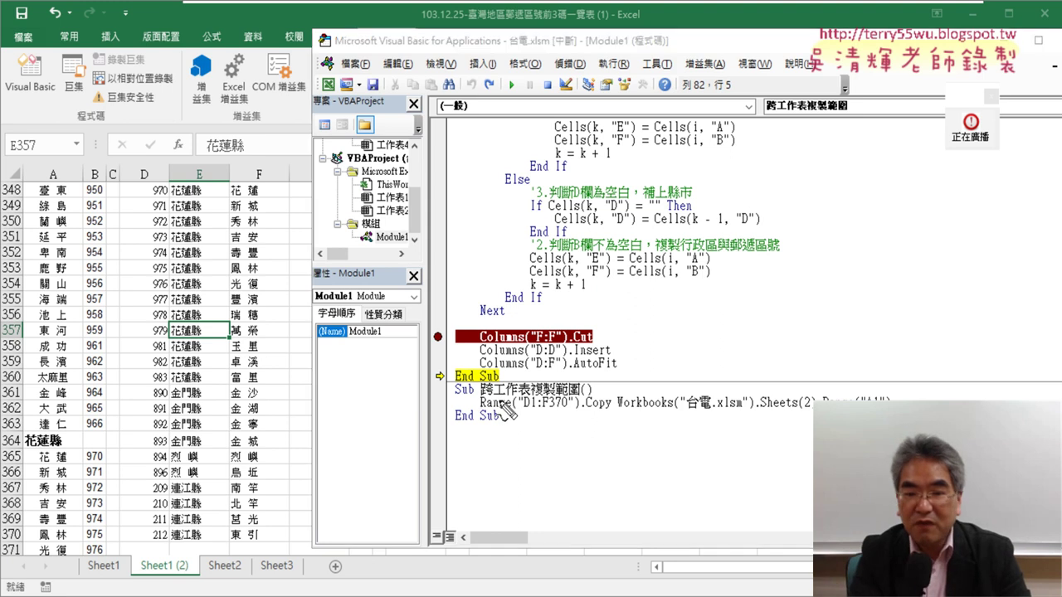
drag(480, 409, 609, 410)
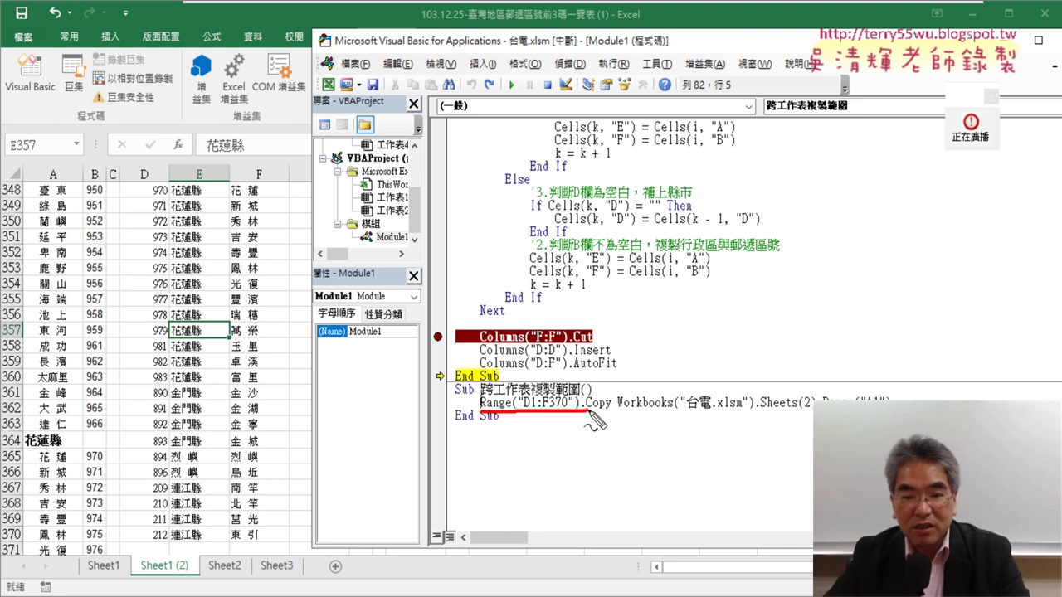
mouse_move(206, 543)
mouse_down()
mouse_move(148, 507)
mouse_move(189, 535)
mouse_up()
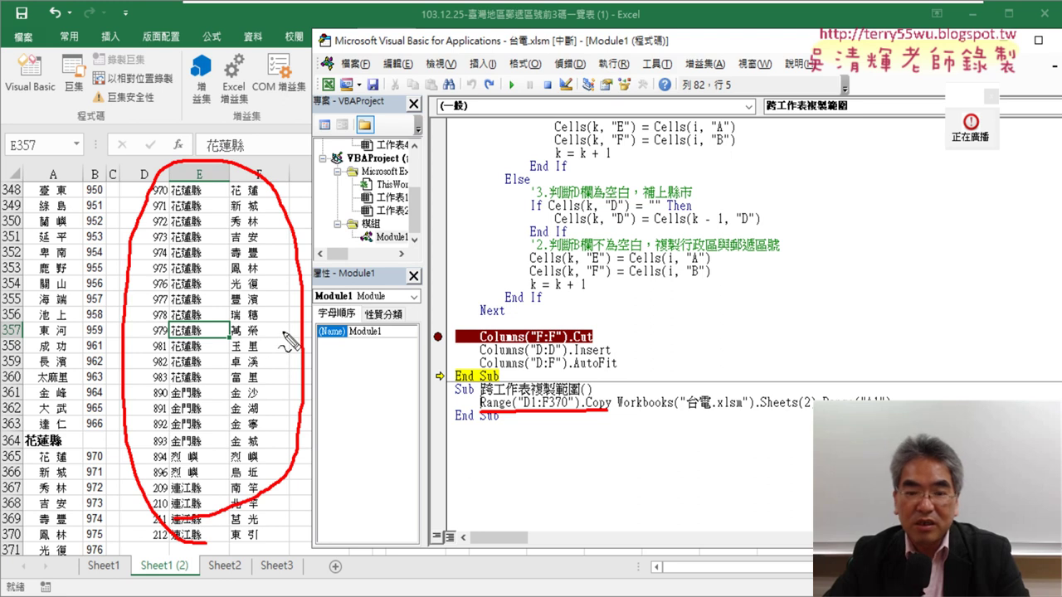
drag(182, 578, 189, 570)
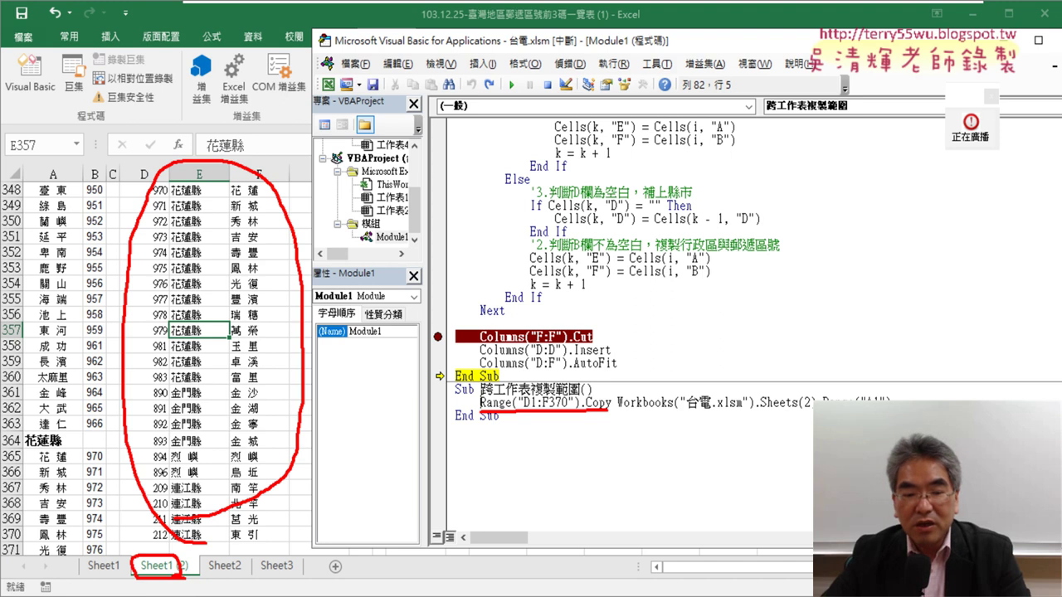
drag(618, 408, 673, 408)
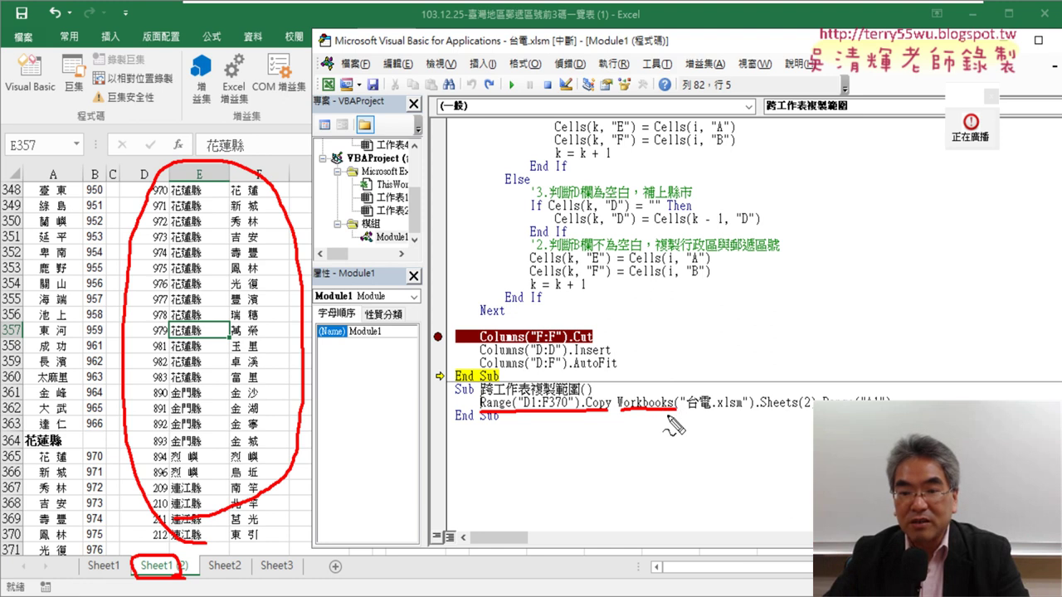
drag(688, 388, 673, 414)
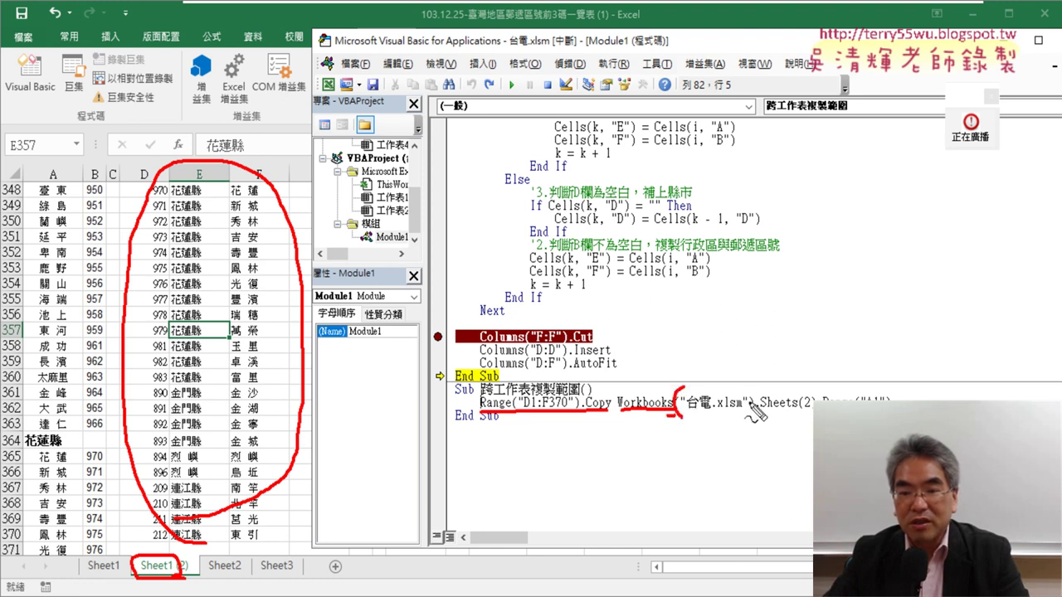
drag(749, 390, 750, 425)
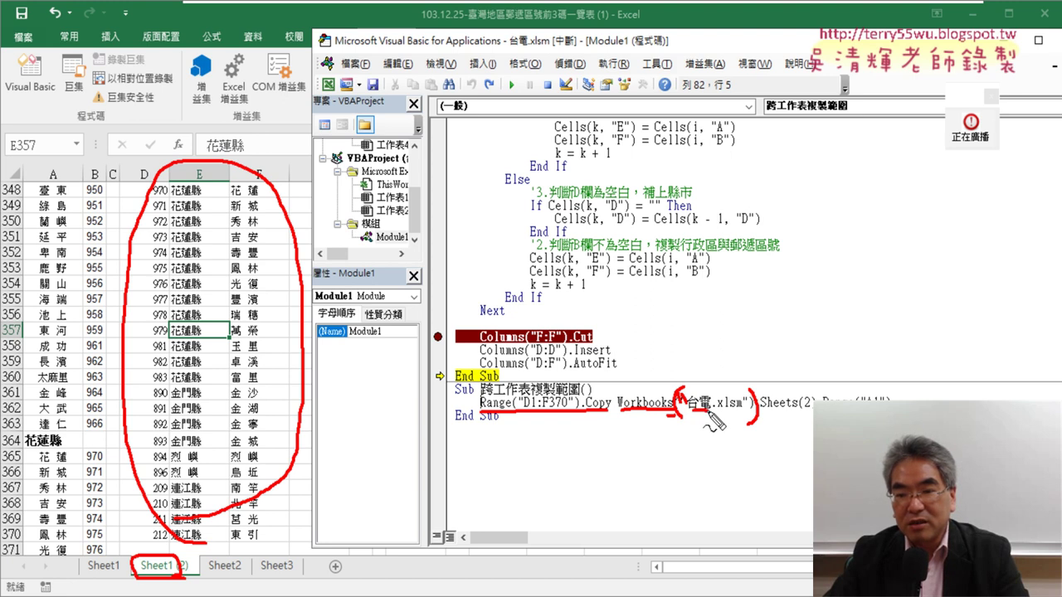
drag(716, 413, 746, 407)
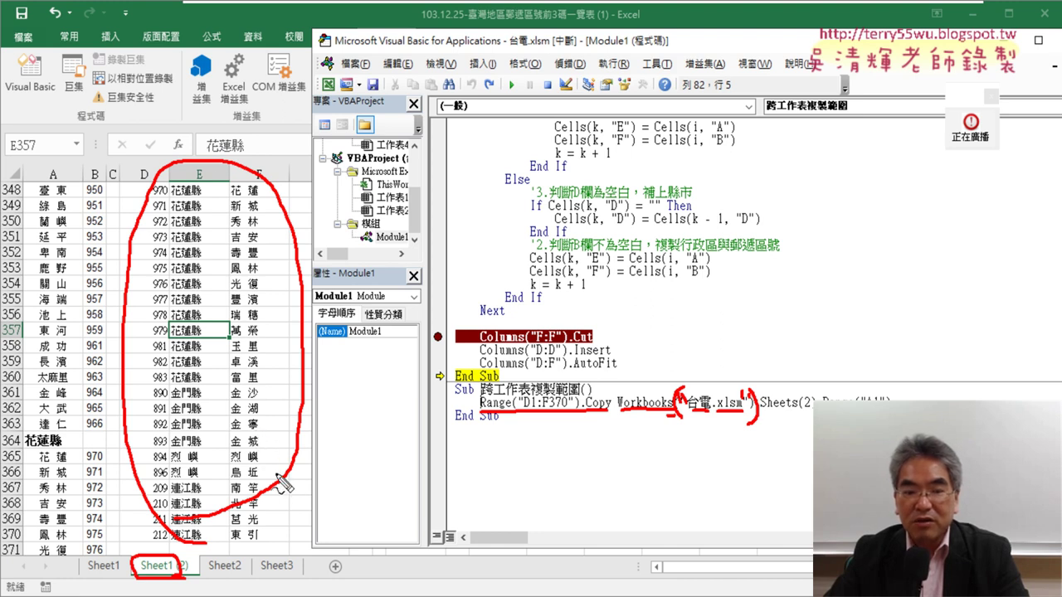
drag(264, 441, 282, 564)
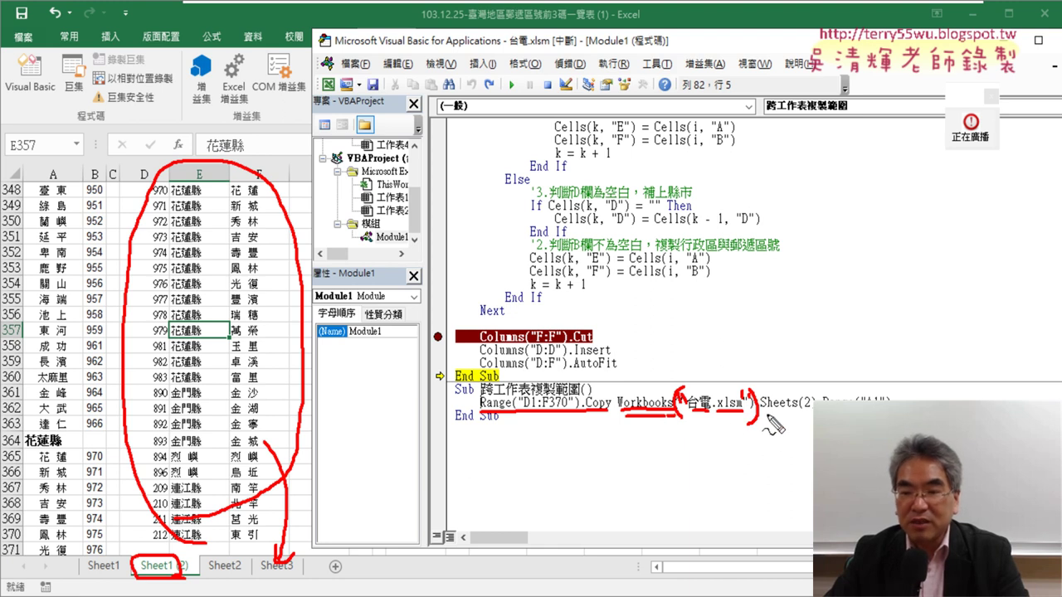
drag(760, 408, 806, 409)
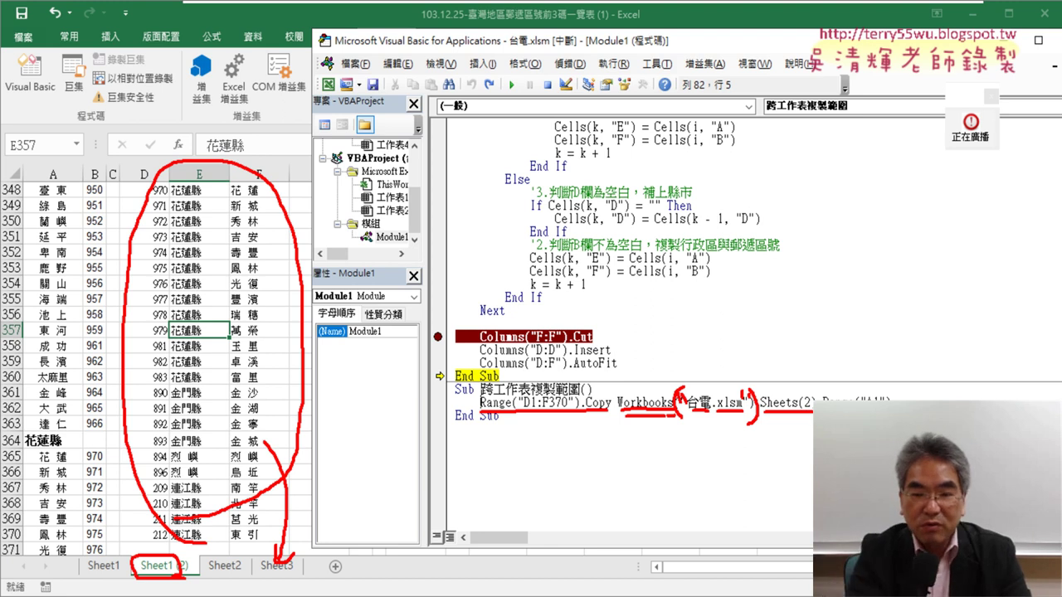
key(Escape)
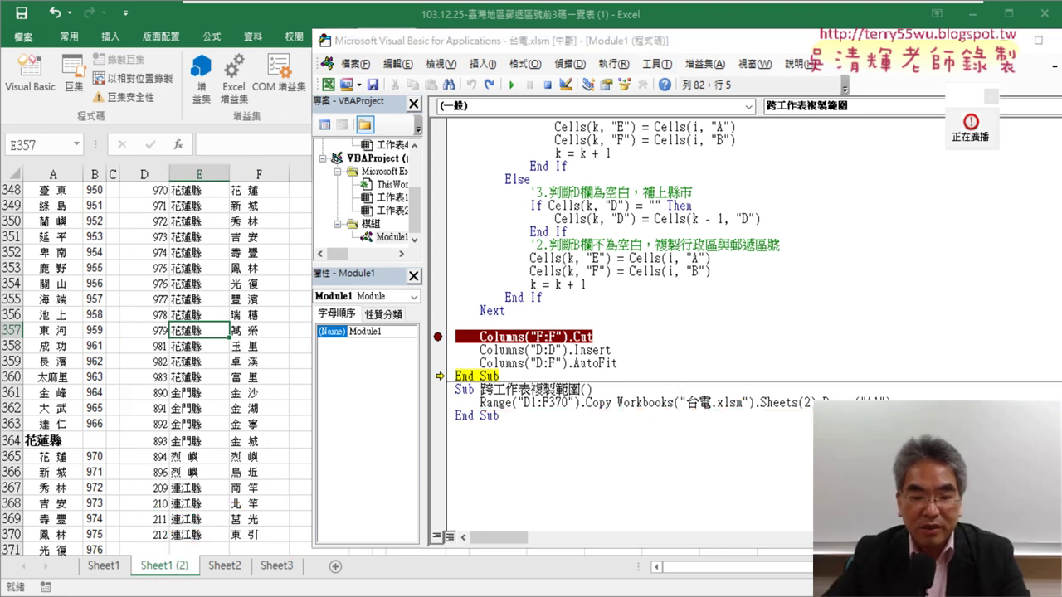
From the postal-code workbook's code editor, continue the paused macro
mouse_move(237, 591)
click(208, 552)
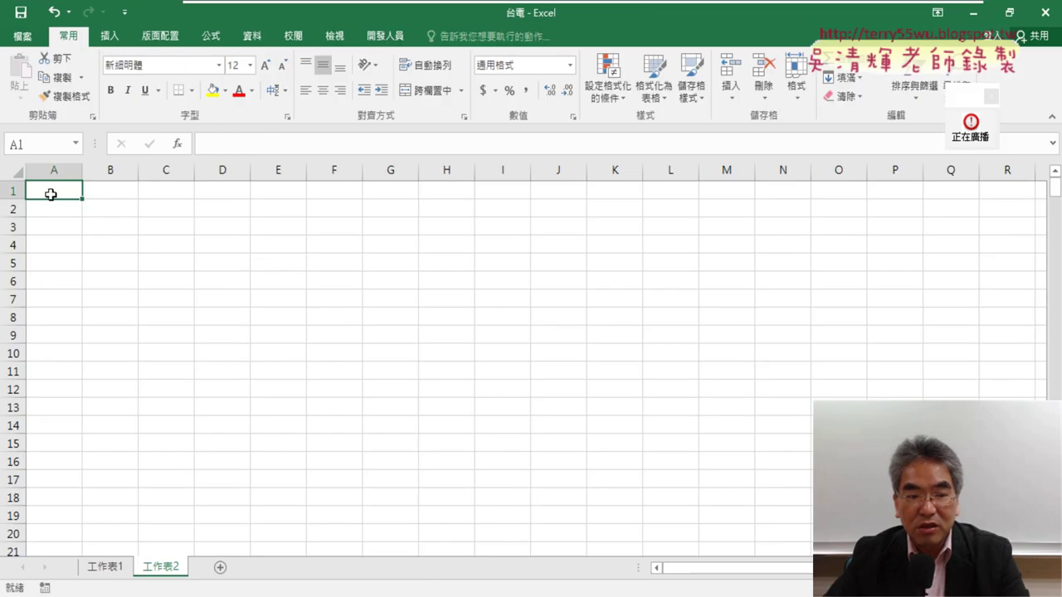
mouse_move(222, 588)
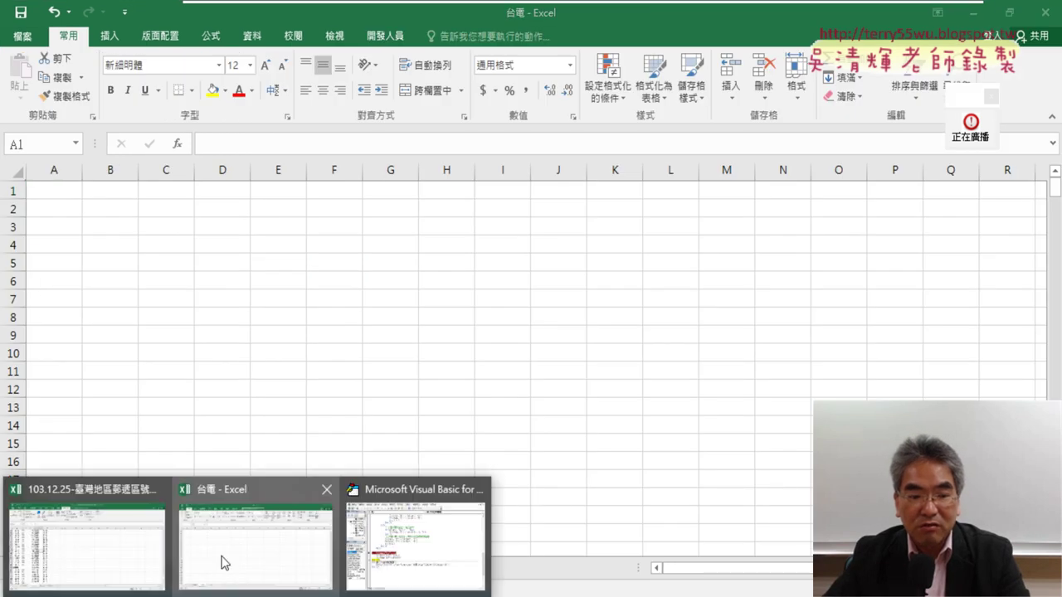
click(118, 553)
click(30, 73)
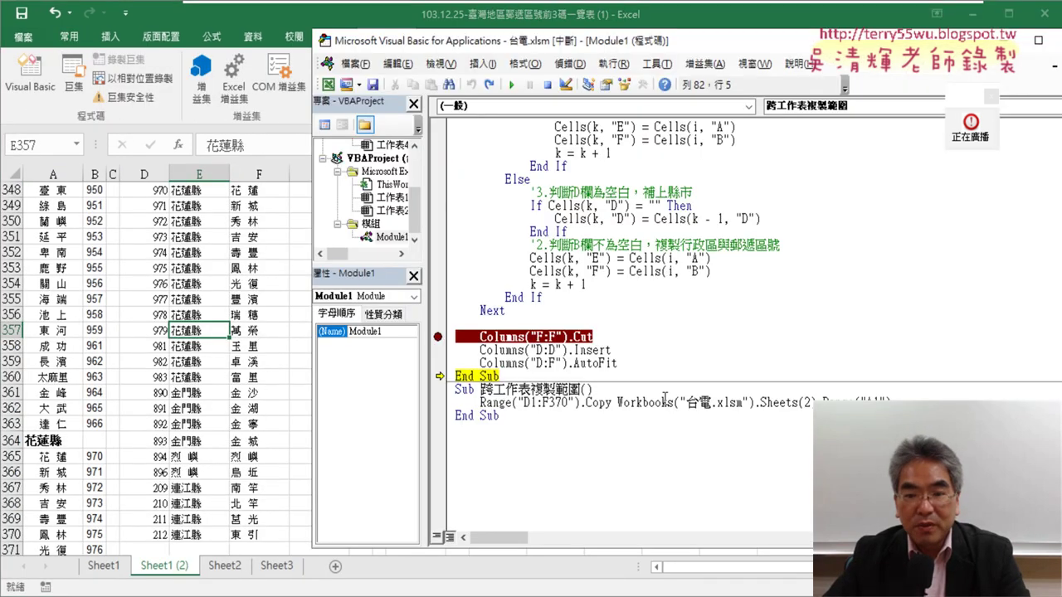
click(511, 85)
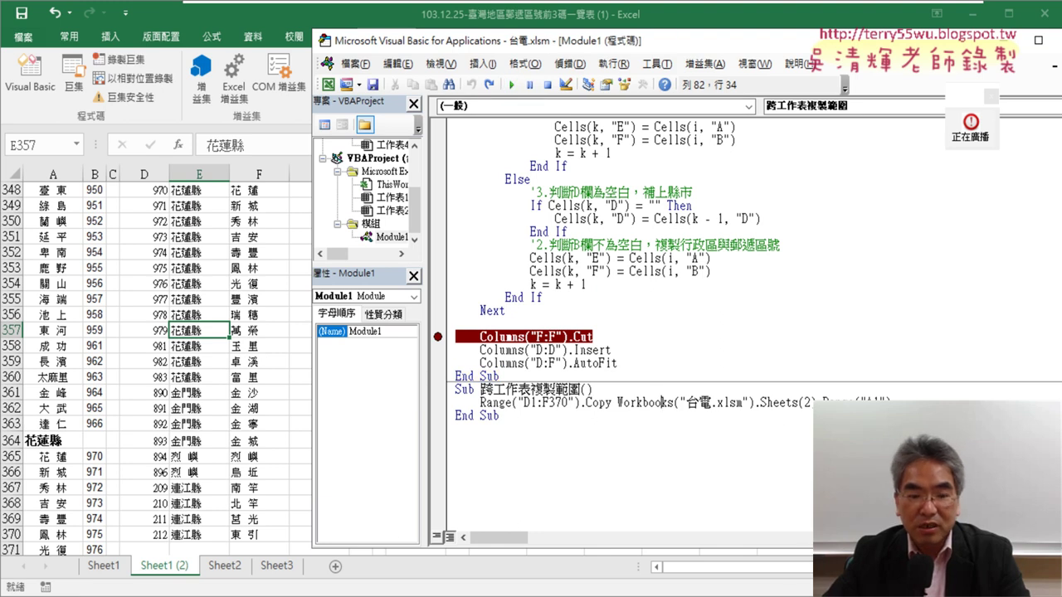
Select E14 in 台電, then select E361 in 103.12.25 and open the VBA editor with Alt+F11
click(266, 556)
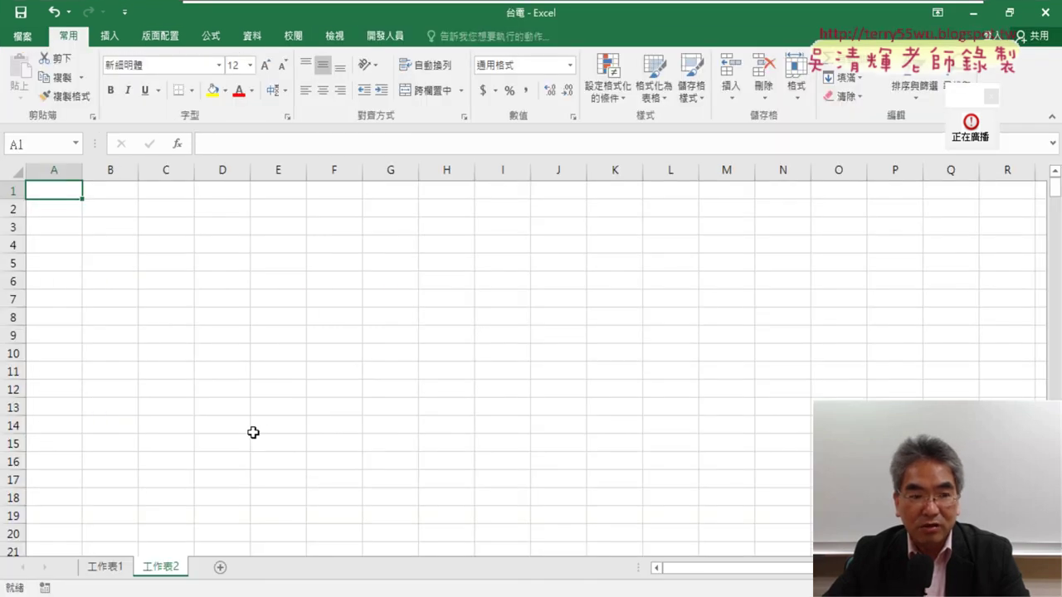
click(253, 432)
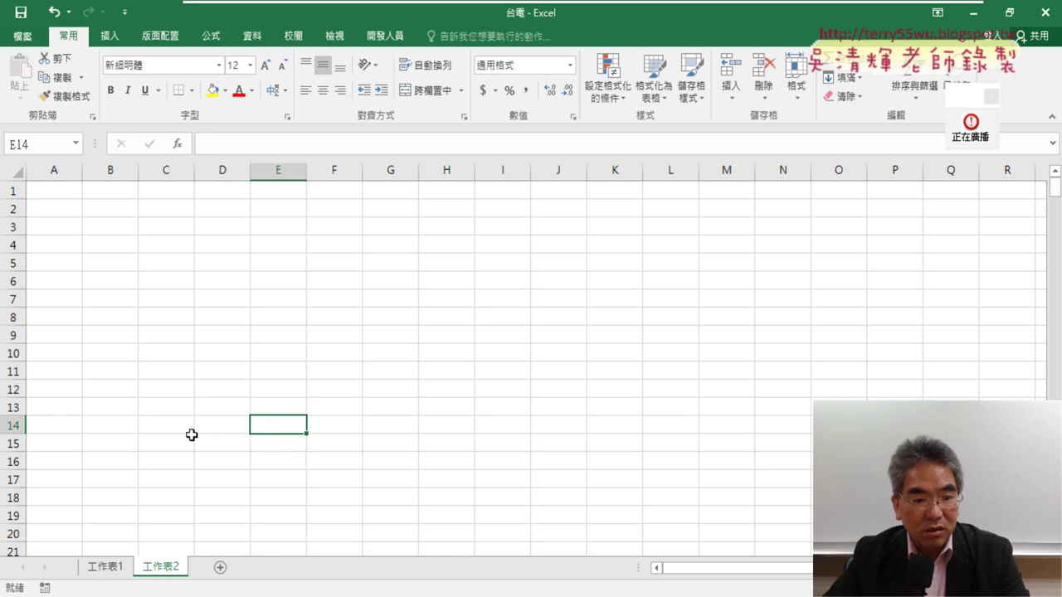
mouse_move(242, 590)
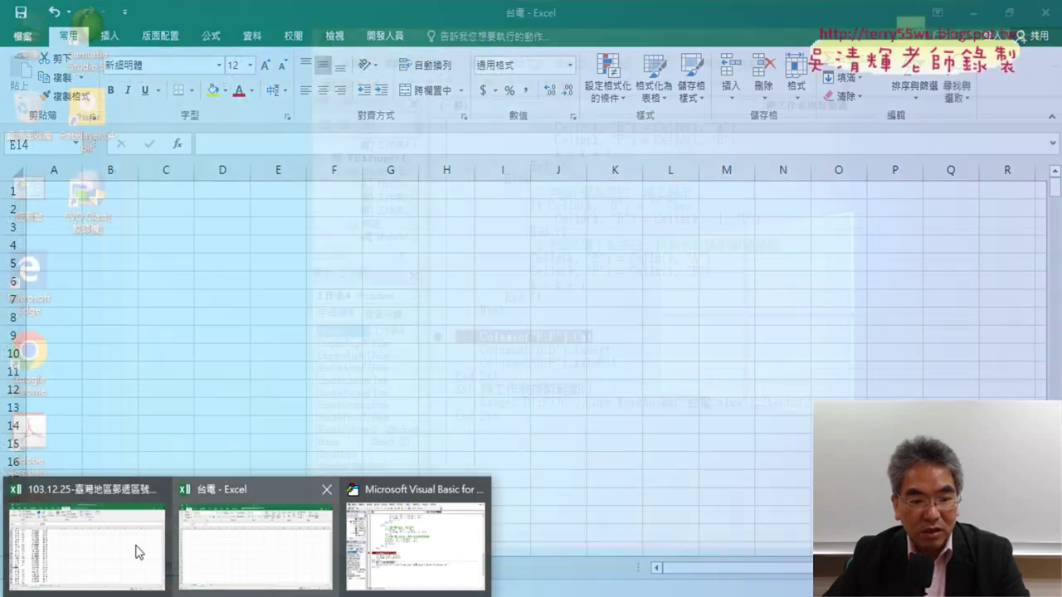
click(136, 550)
click(212, 395)
key(alt+F11)
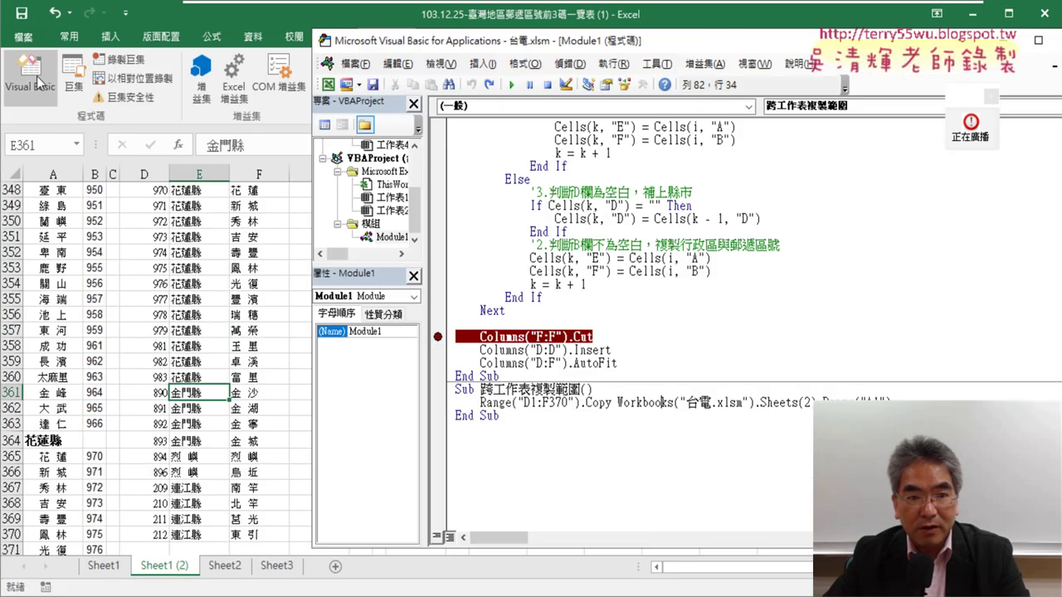
Run the 跨工作表複製範圍 macro and check the copied table from A1 on 台電's 工作表2
click(511, 85)
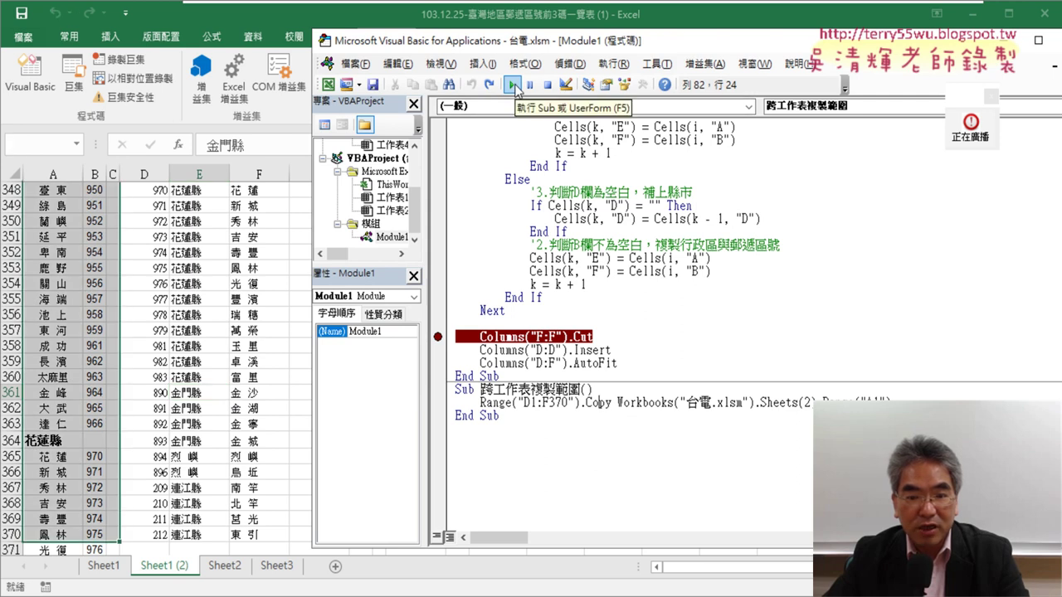
mouse_move(249, 593)
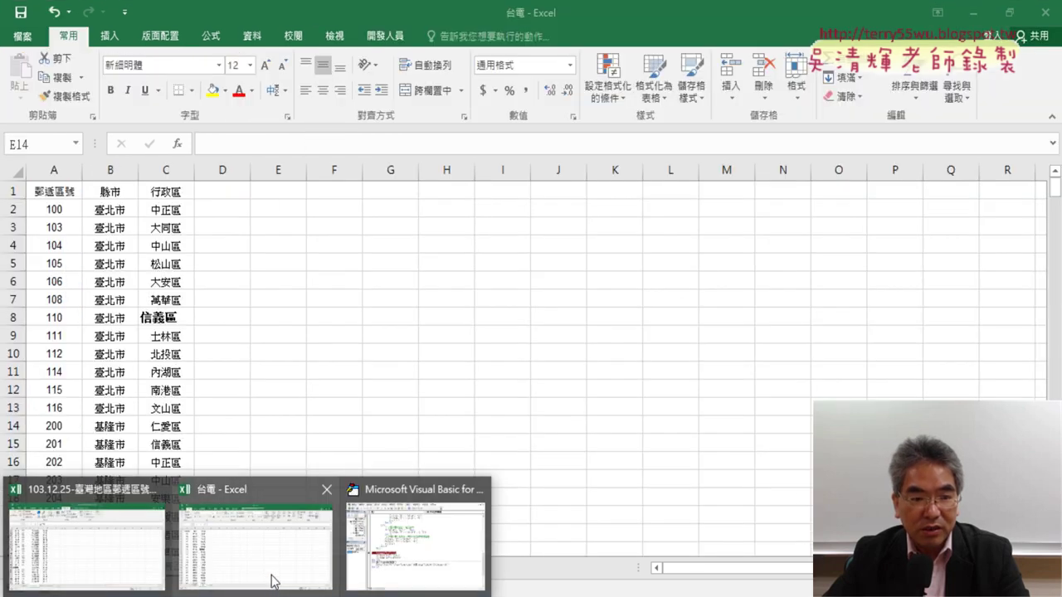
click(274, 581)
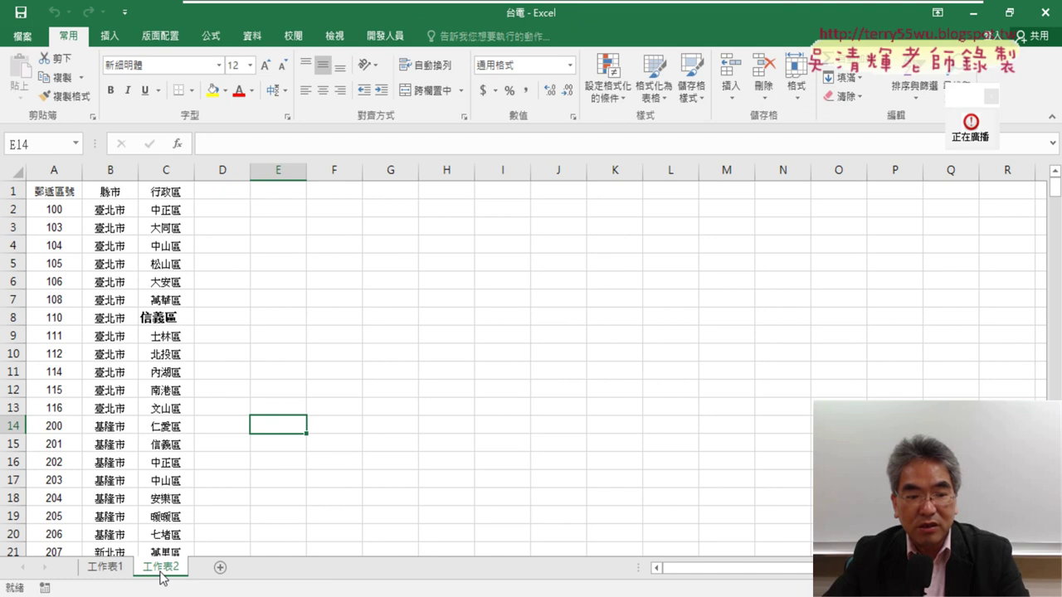
click(49, 196)
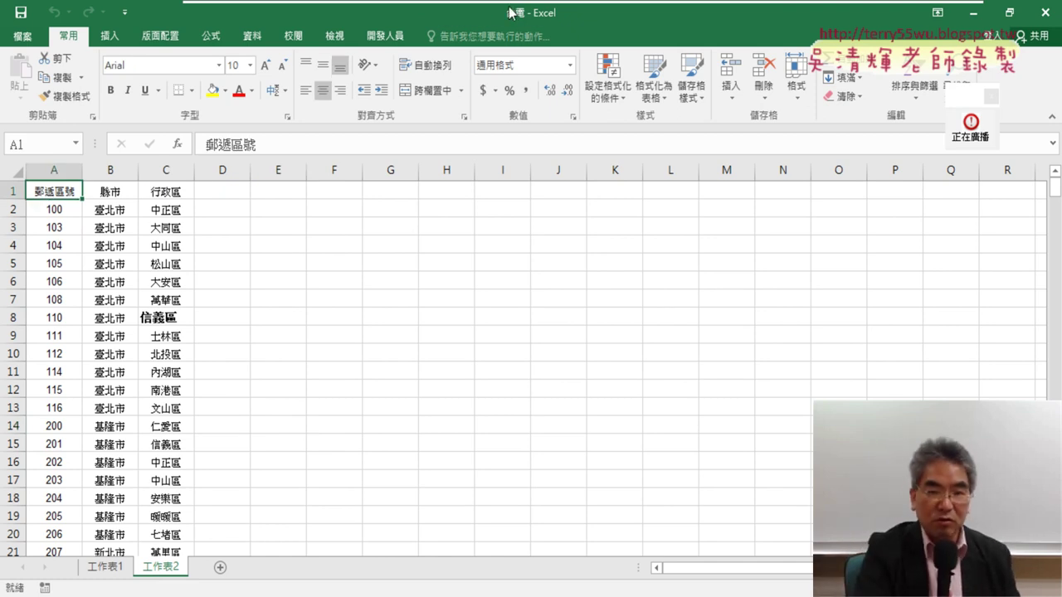
Annotate the workbook name, 工作表2 and the copied postal codes, then clear the marks
drag(508, 11, 522, 7)
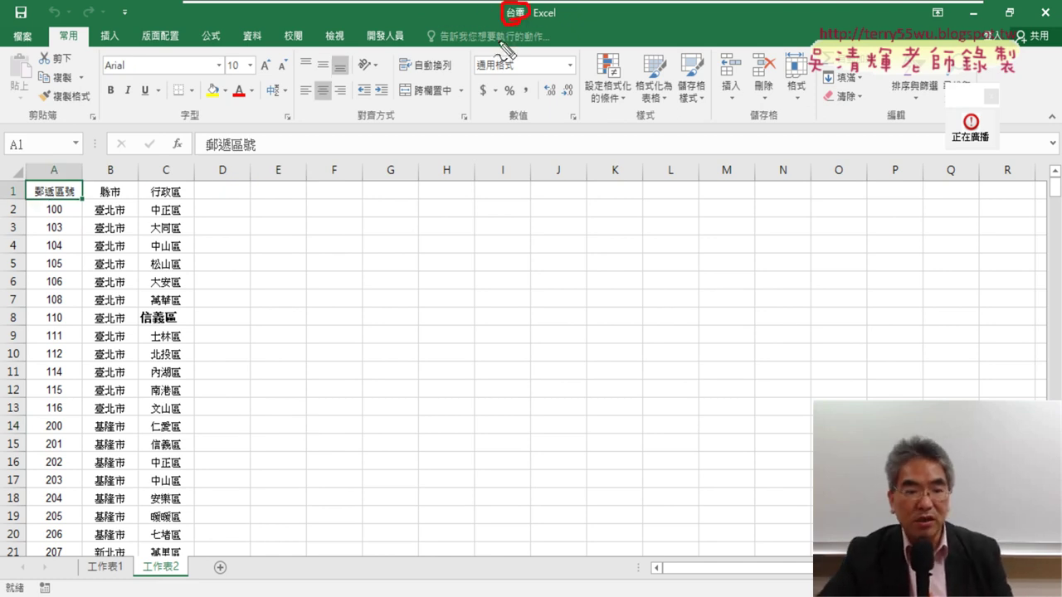
drag(174, 583, 180, 569)
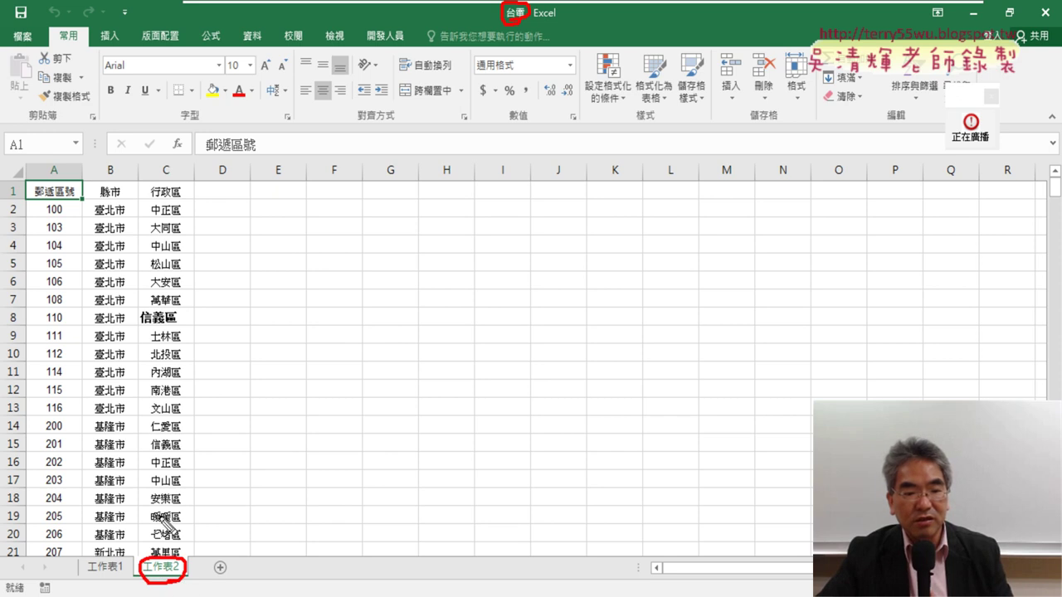
drag(162, 517, 194, 539)
drag(81, 209, 80, 208)
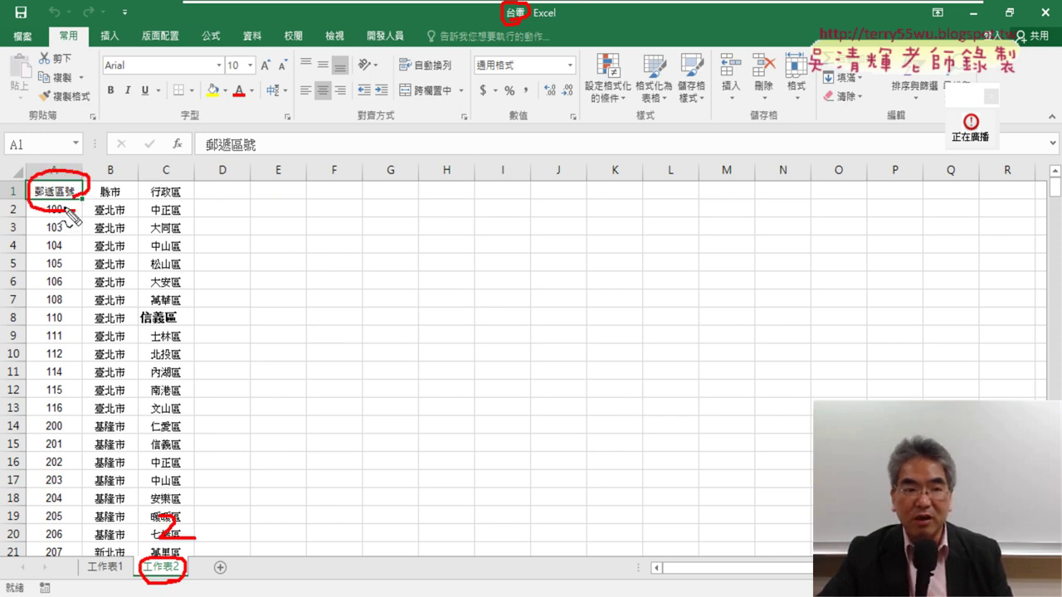
drag(66, 211, 125, 388)
drag(89, 341, 148, 320)
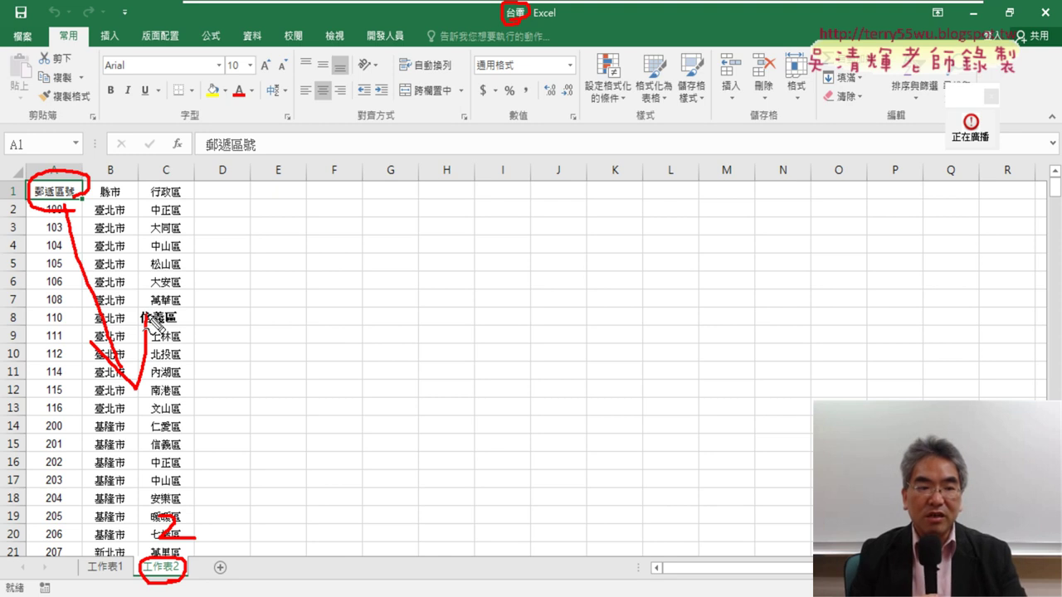
key(Escape)
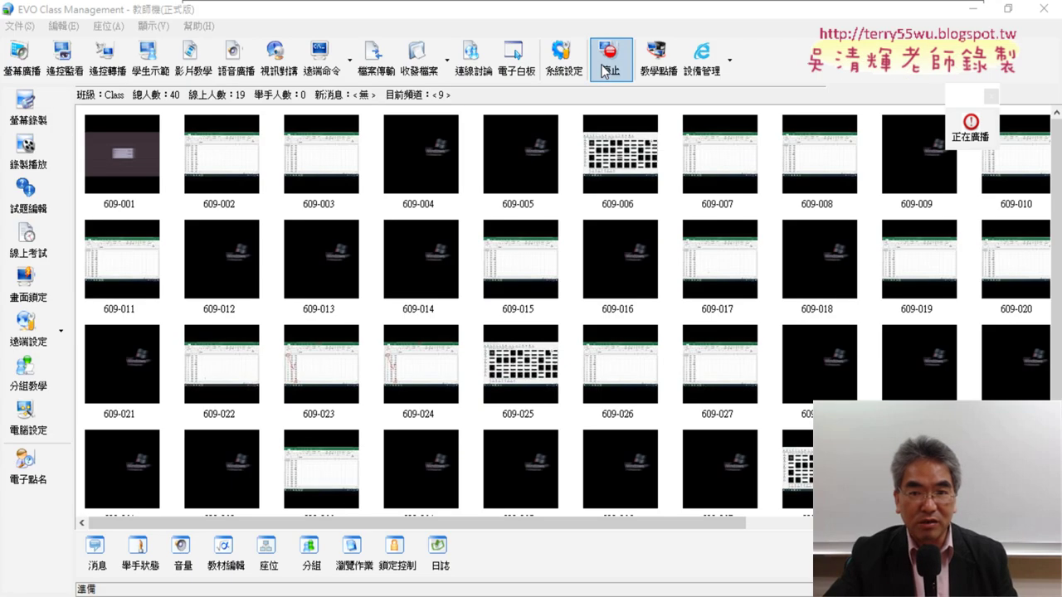
Stop the EVO screen broadcast, minimize the class manager, and show Chrome's window previews
click(605, 70)
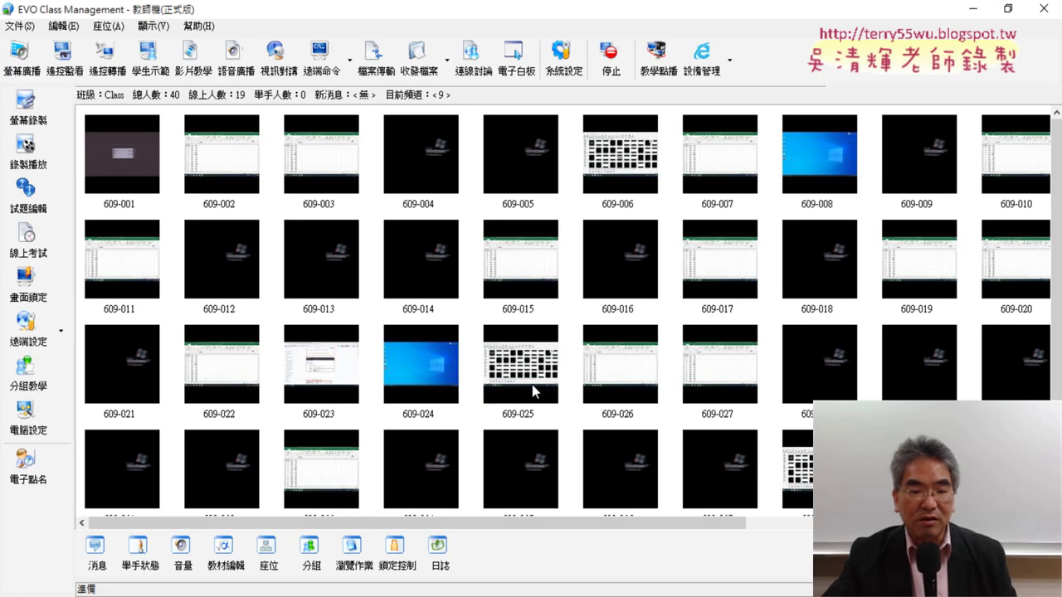
click(973, 9)
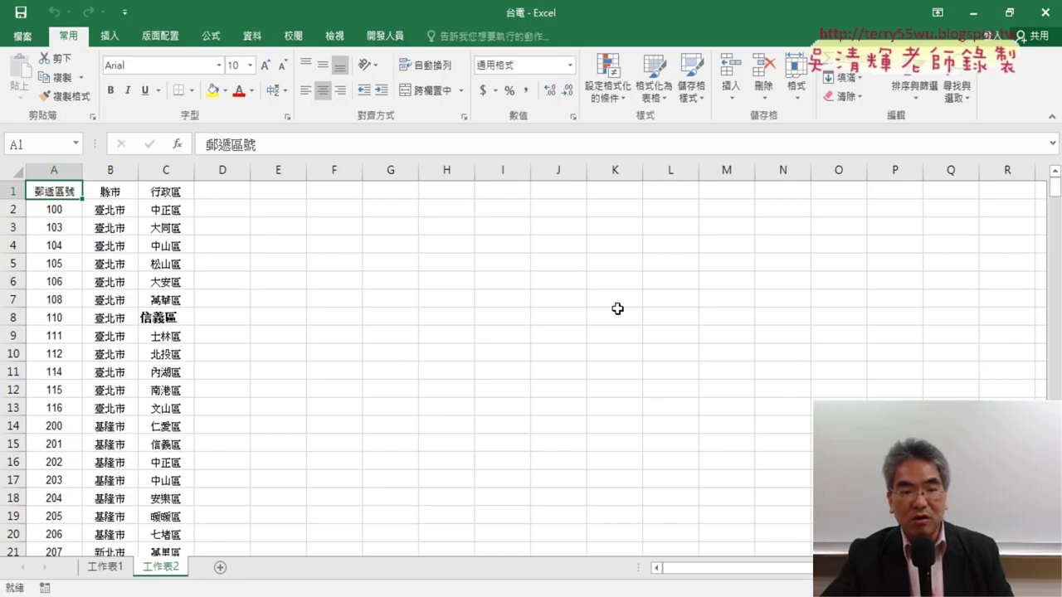
click(208, 594)
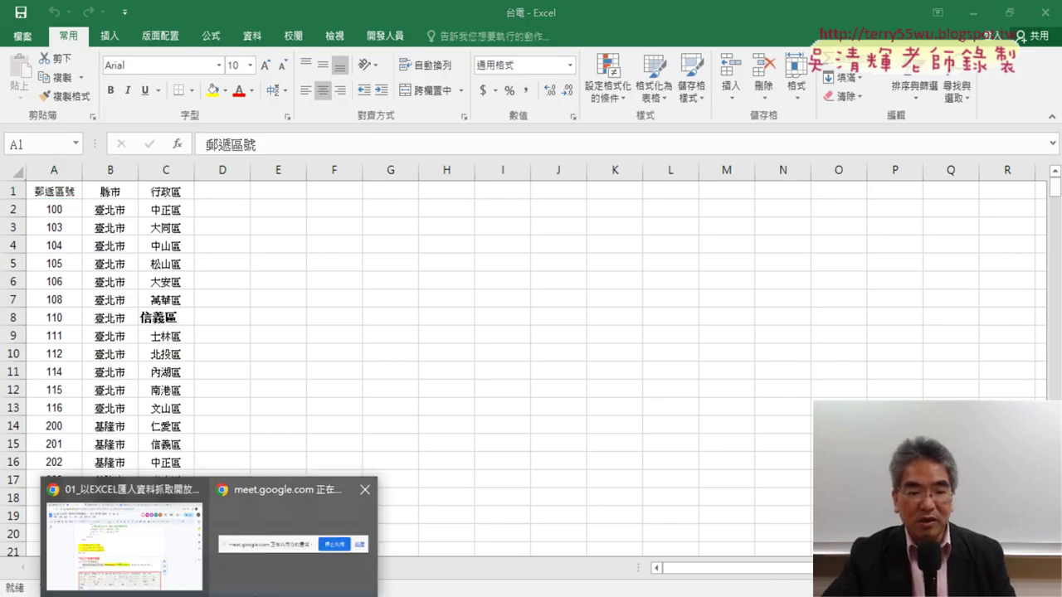
Scroll through the VBA code in the Google Docs lesson notes
click(149, 558)
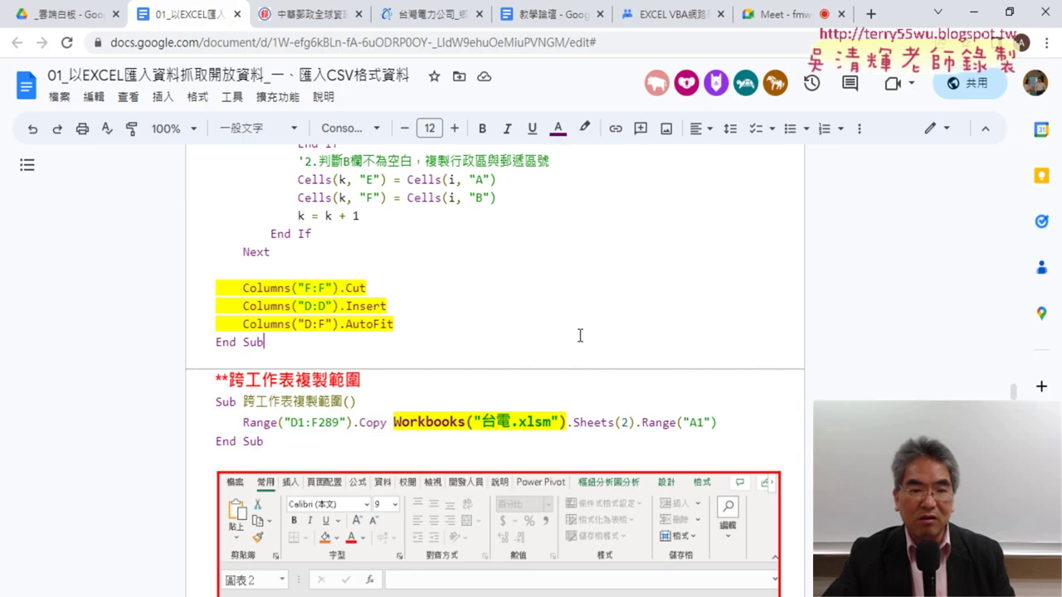
scroll(580, 335, up, 3)
scroll(580, 335, up, 2)
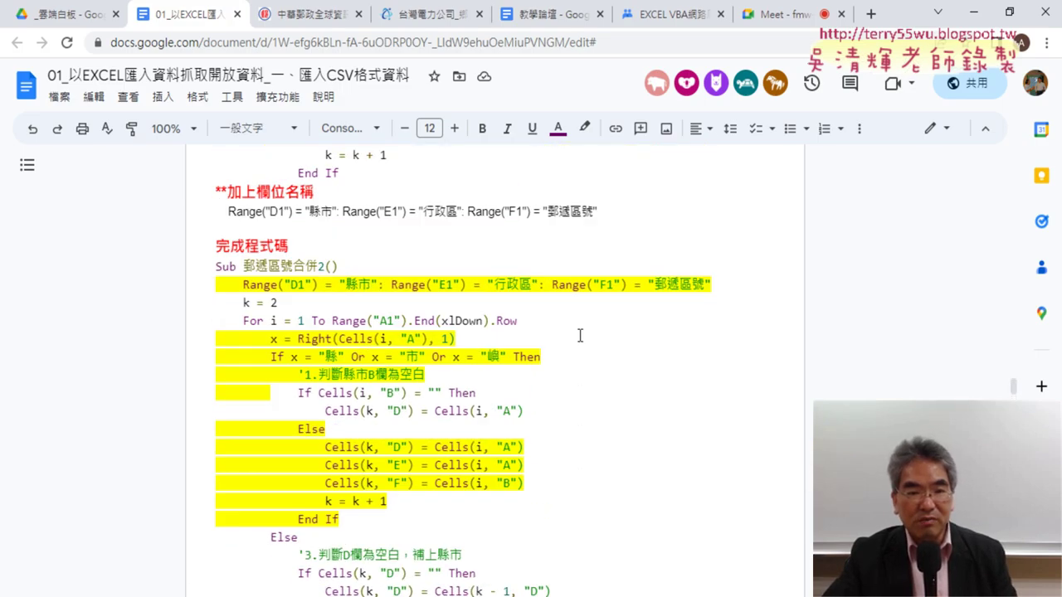
scroll(580, 335, up, 2)
scroll(580, 335, up, 3)
scroll(580, 335, up, 3)
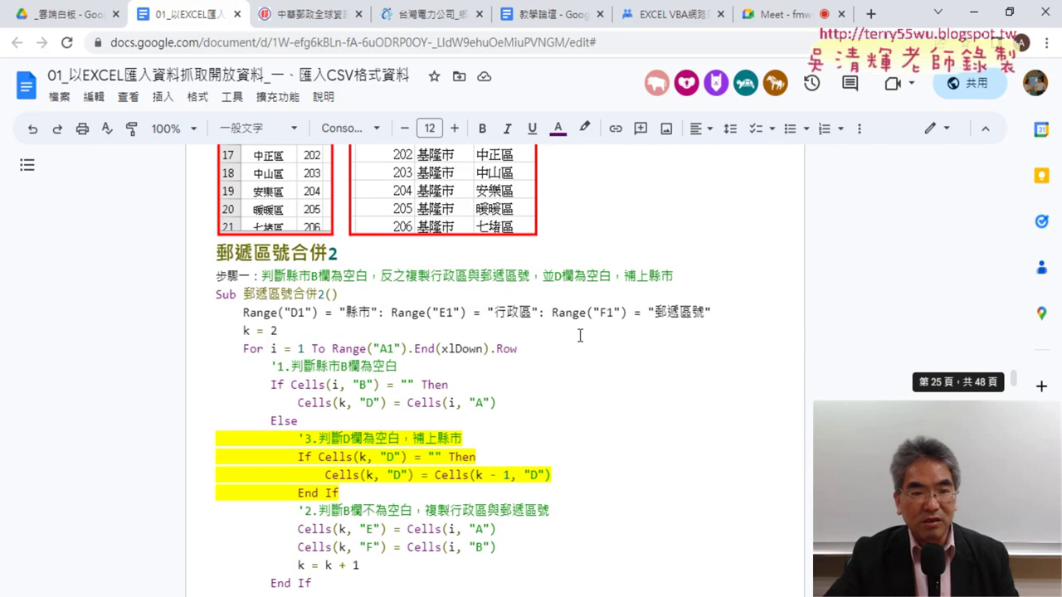
scroll(580, 335, up, 2)
scroll(579, 335, up, 5)
scroll(580, 335, up, 1)
scroll(580, 335, down, 5)
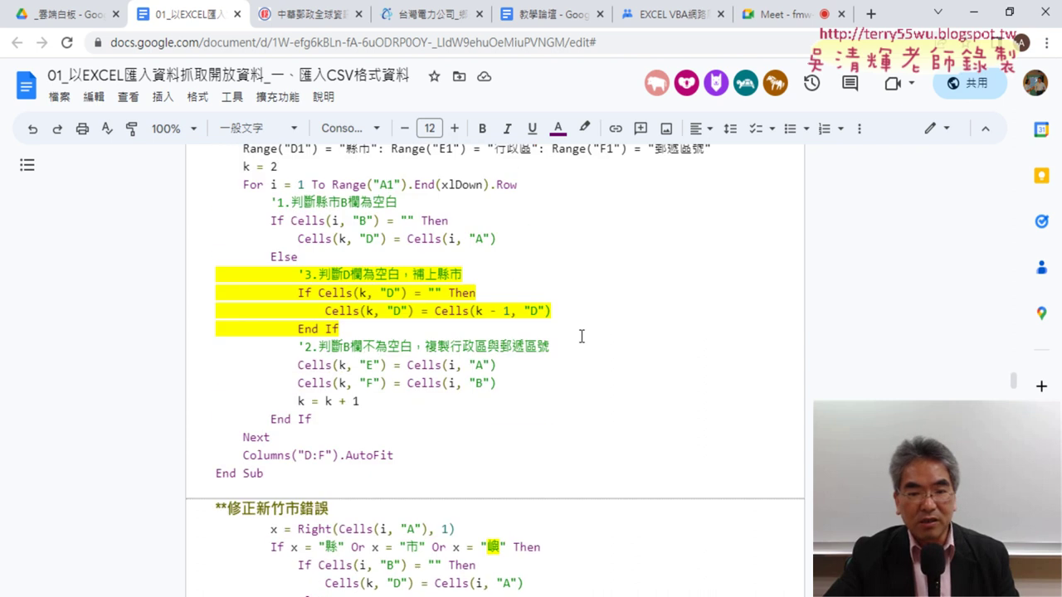
scroll(580, 337, down, 4)
scroll(580, 336, down, 2)
scroll(580, 337, down, 1)
mouse_move(1013, 390)
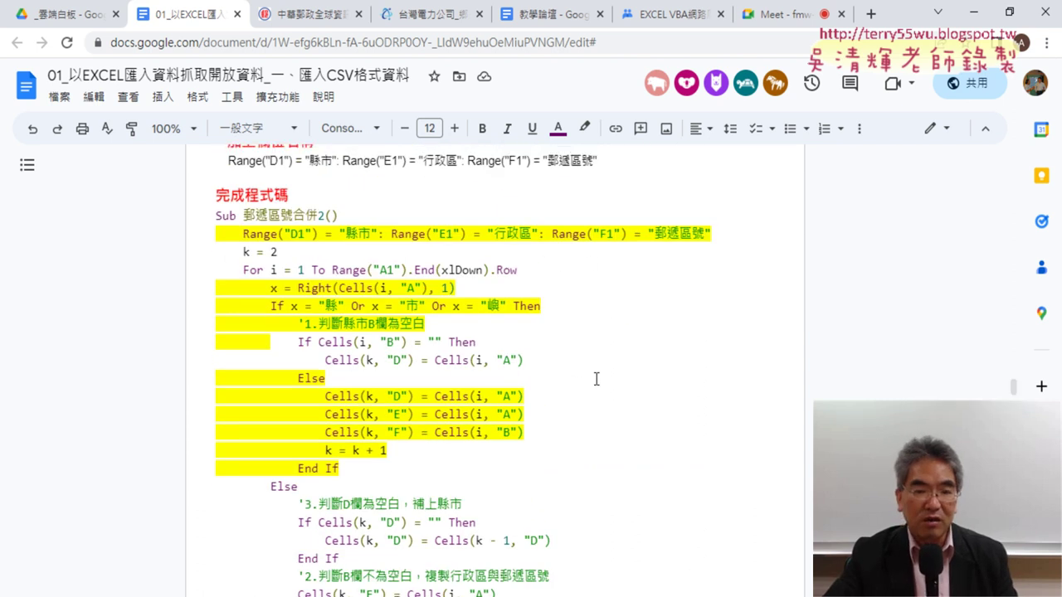
scroll(594, 375, up, 3)
scroll(595, 375, up, 4)
scroll(596, 377, up, 4)
scroll(595, 378, up, 4)
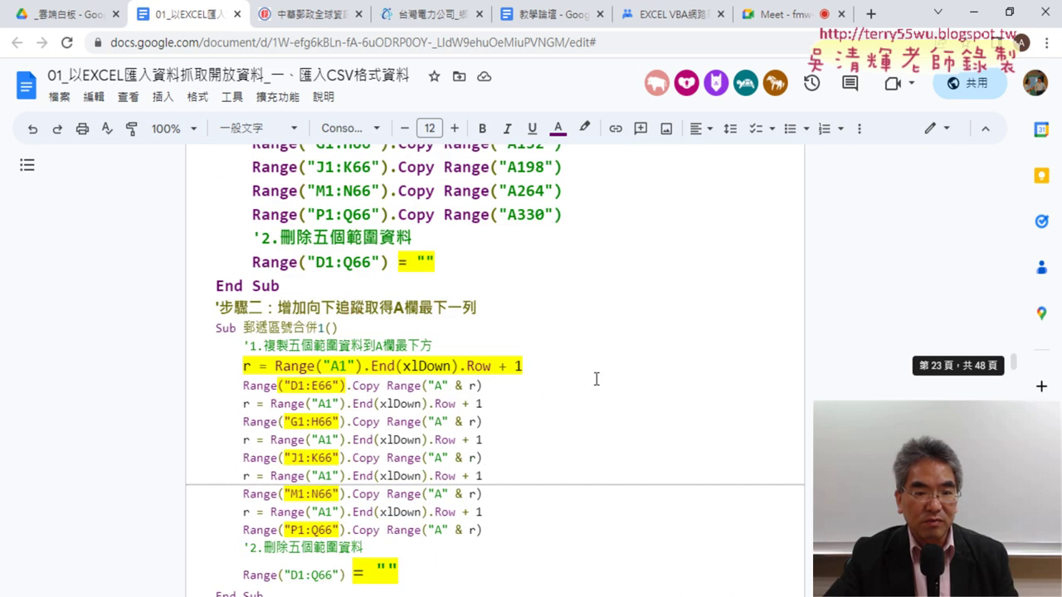
scroll(595, 377, up, 4)
scroll(595, 377, up, 4)
scroll(595, 378, up, 3)
scroll(594, 377, up, 3)
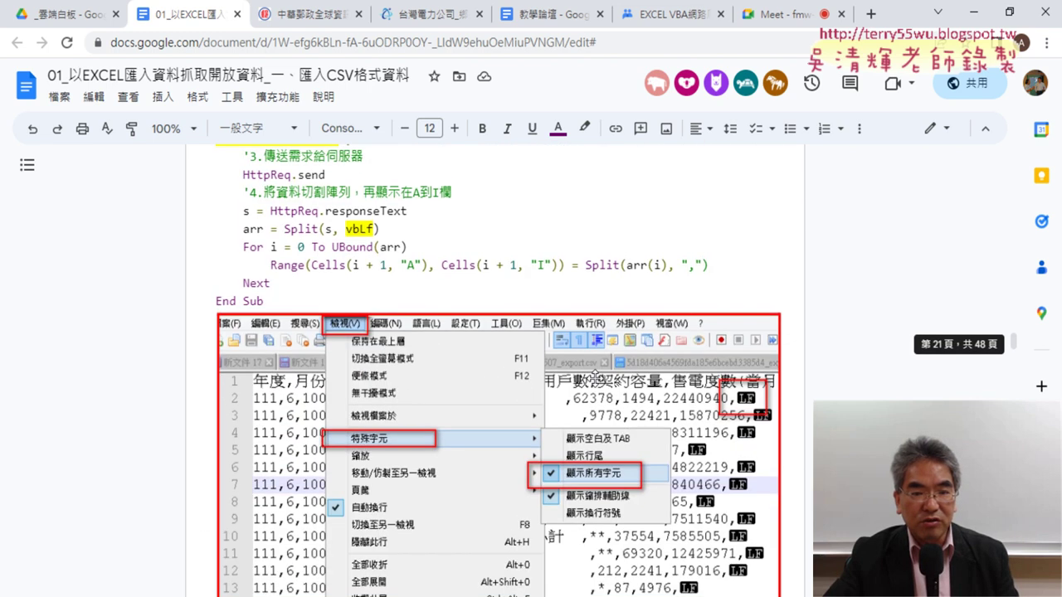
scroll(595, 378, down, 7)
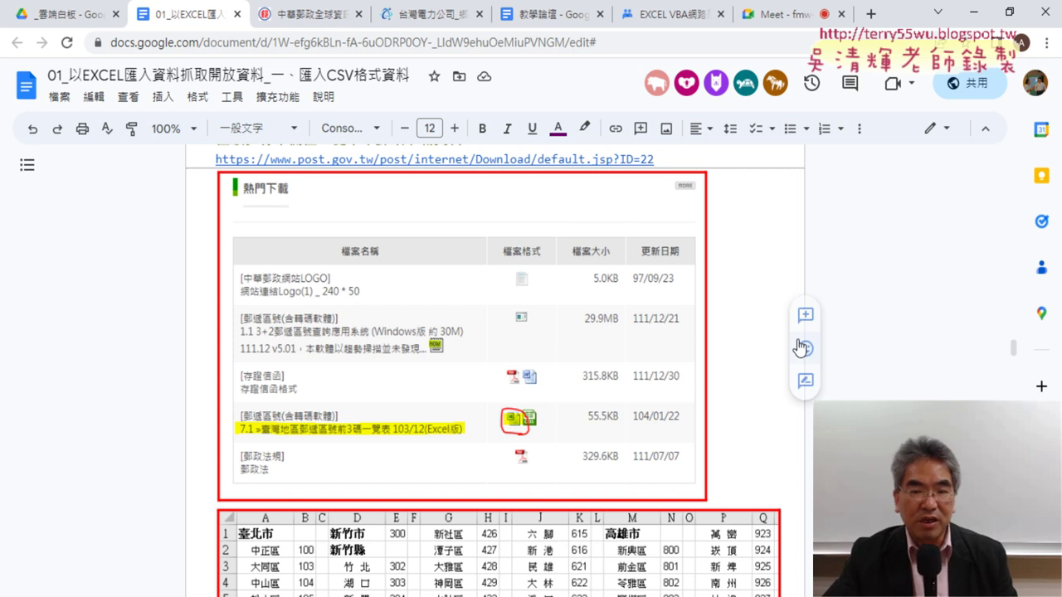
scroll(733, 332, down, 5)
scroll(734, 332, down, 5)
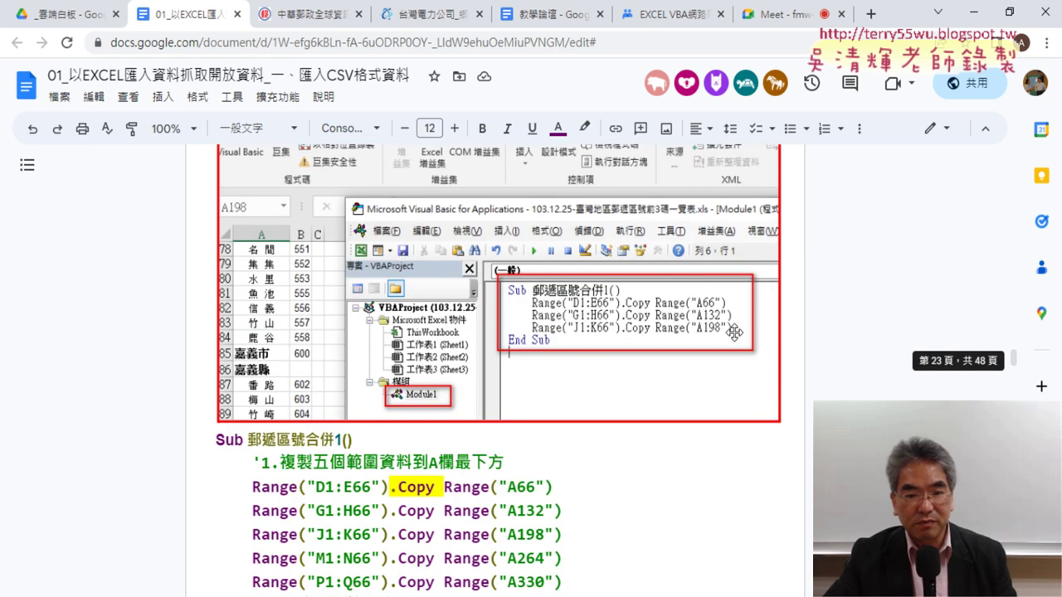
scroll(734, 332, down, 5)
scroll(734, 332, down, 5)
scroll(734, 332, down, 5)
scroll(735, 333, down, 5)
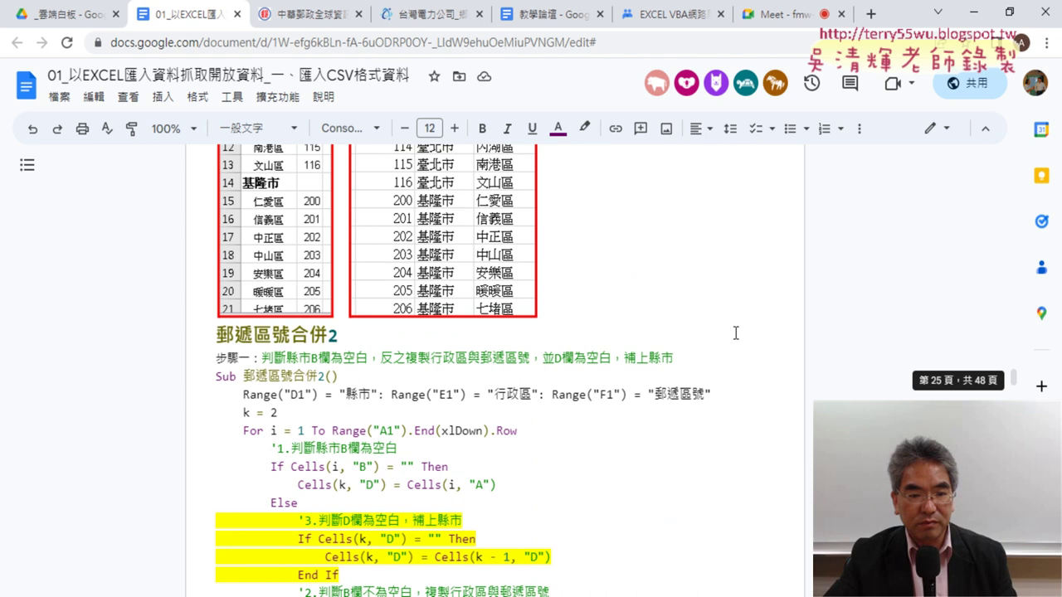
scroll(735, 332, down, 5)
scroll(735, 333, down, 5)
scroll(735, 333, down, 5)
scroll(735, 333, down, 4)
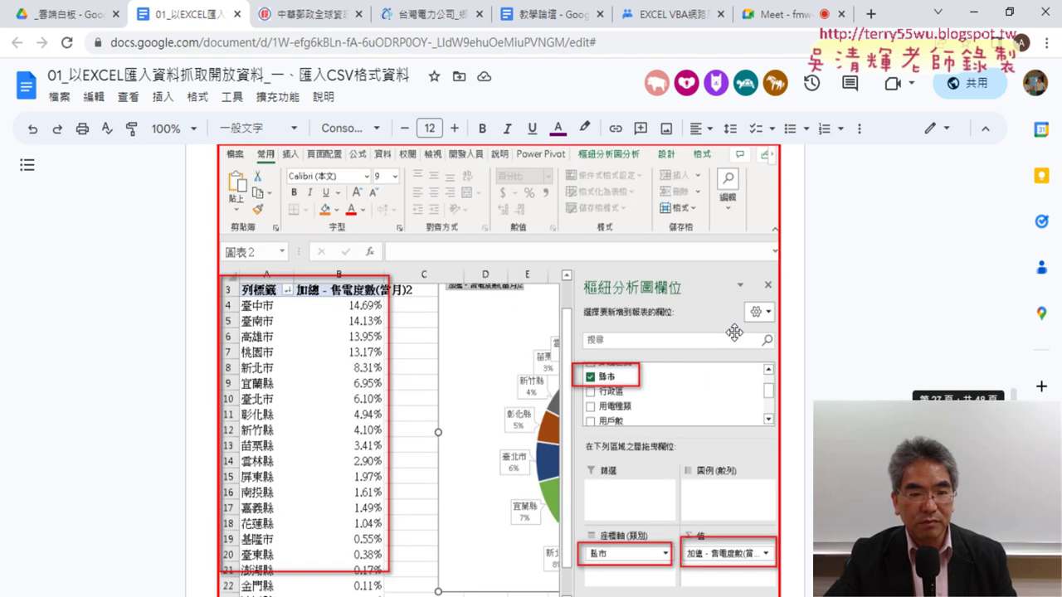
scroll(726, 335, up, 3)
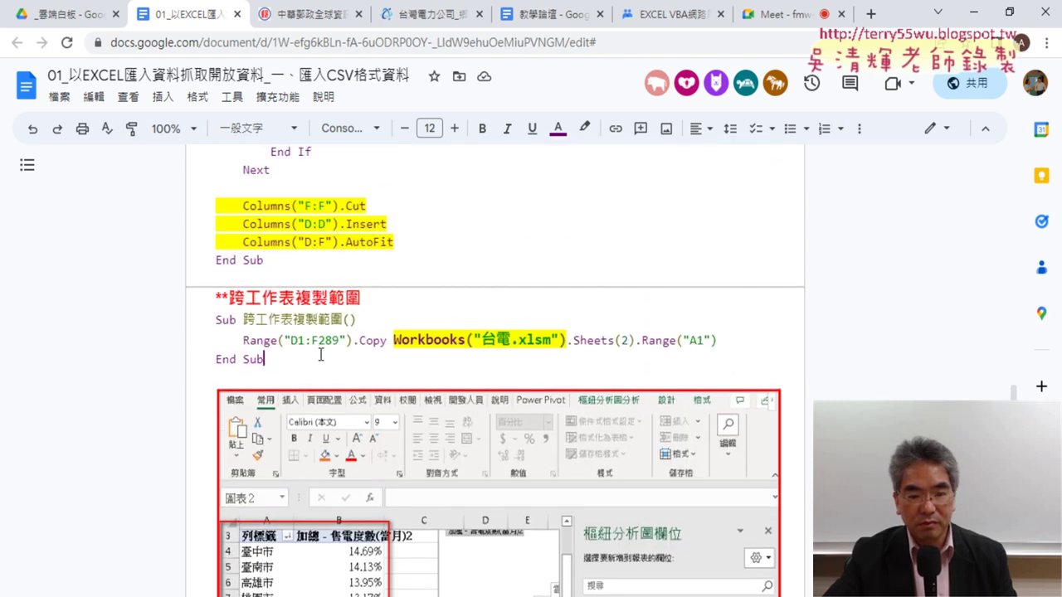
Add blank lines after the copy routine's End Sub and return to the 台電 workbook
key(Return)
key(Return)
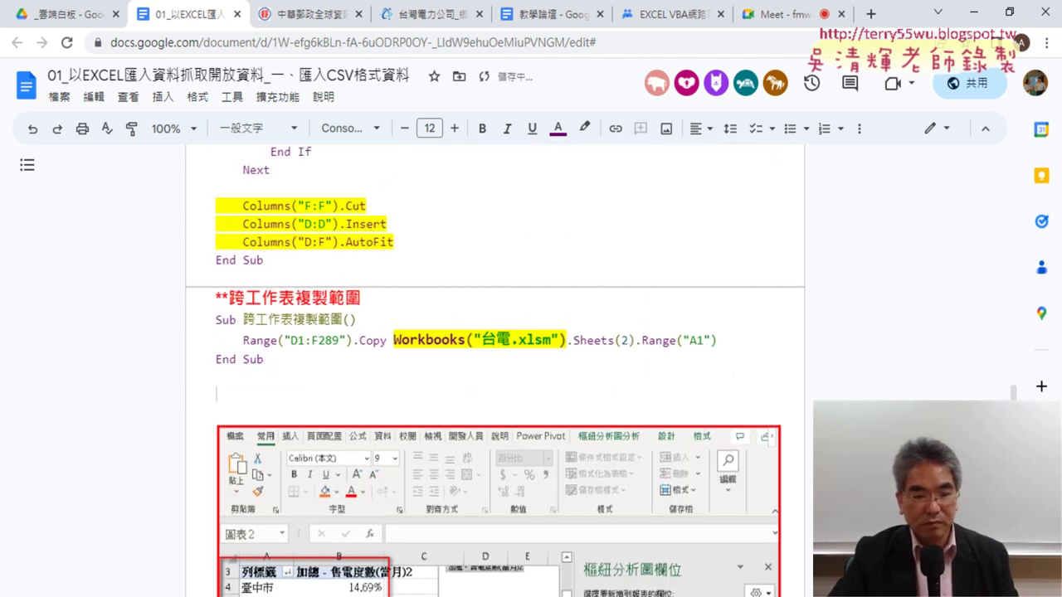
mouse_move(280, 578)
click(243, 571)
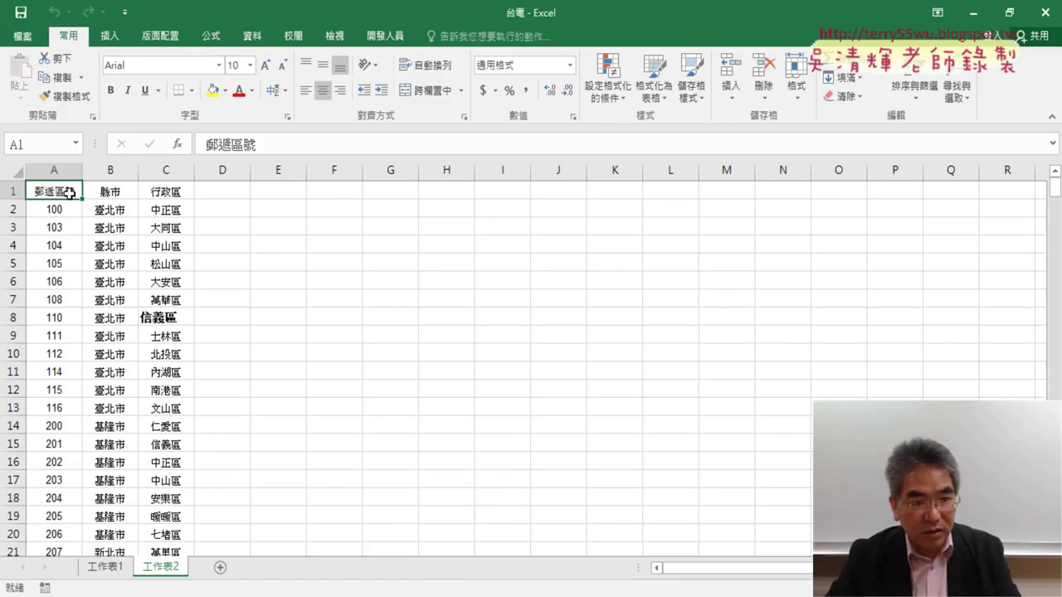
Extend the selection from A1 across to column C, then down to row 289
key(ctrl+shift+Right)
key(ctrl+shift+Down)
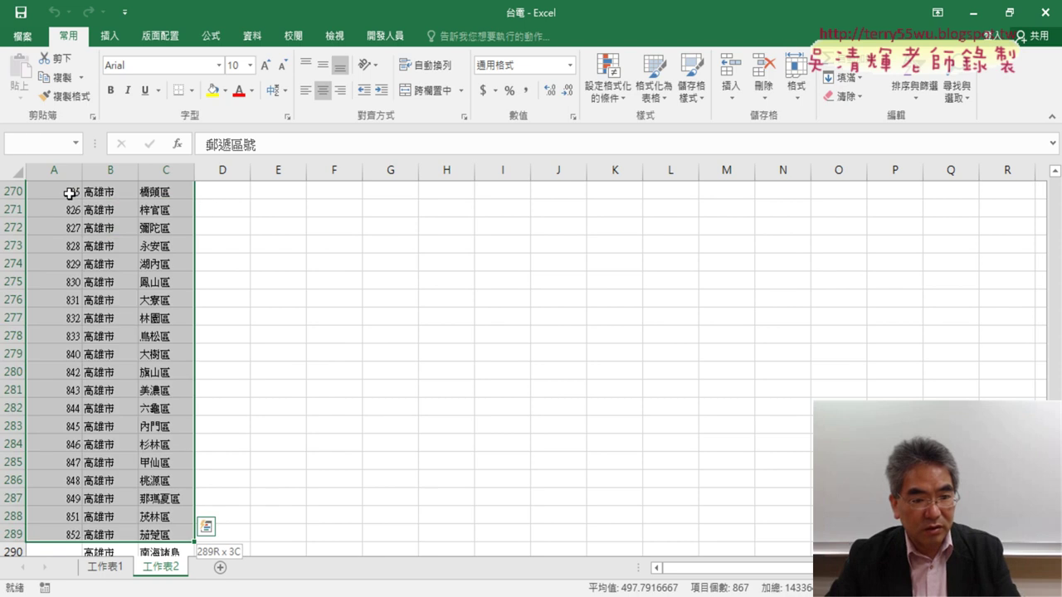